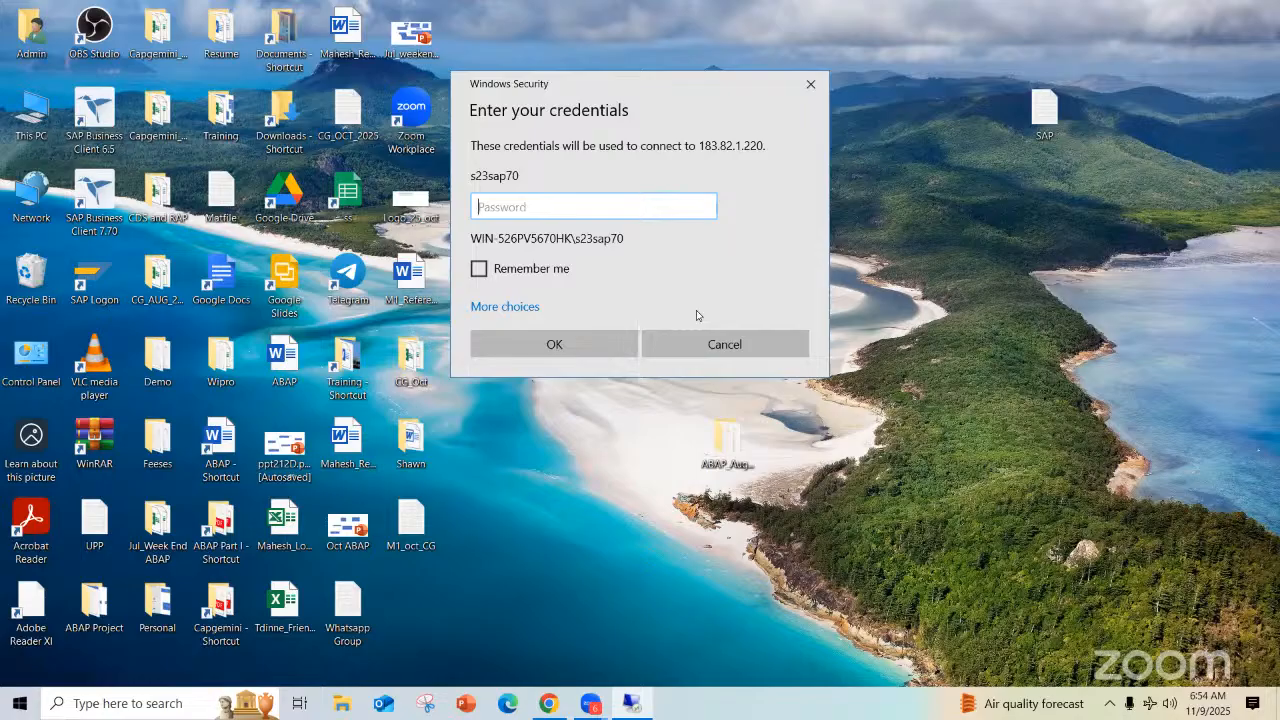
# Connect to the remote computer with the account password and accept its unverified certificate
pyautogui.write('•••••••')
pyautogui.press('Return')
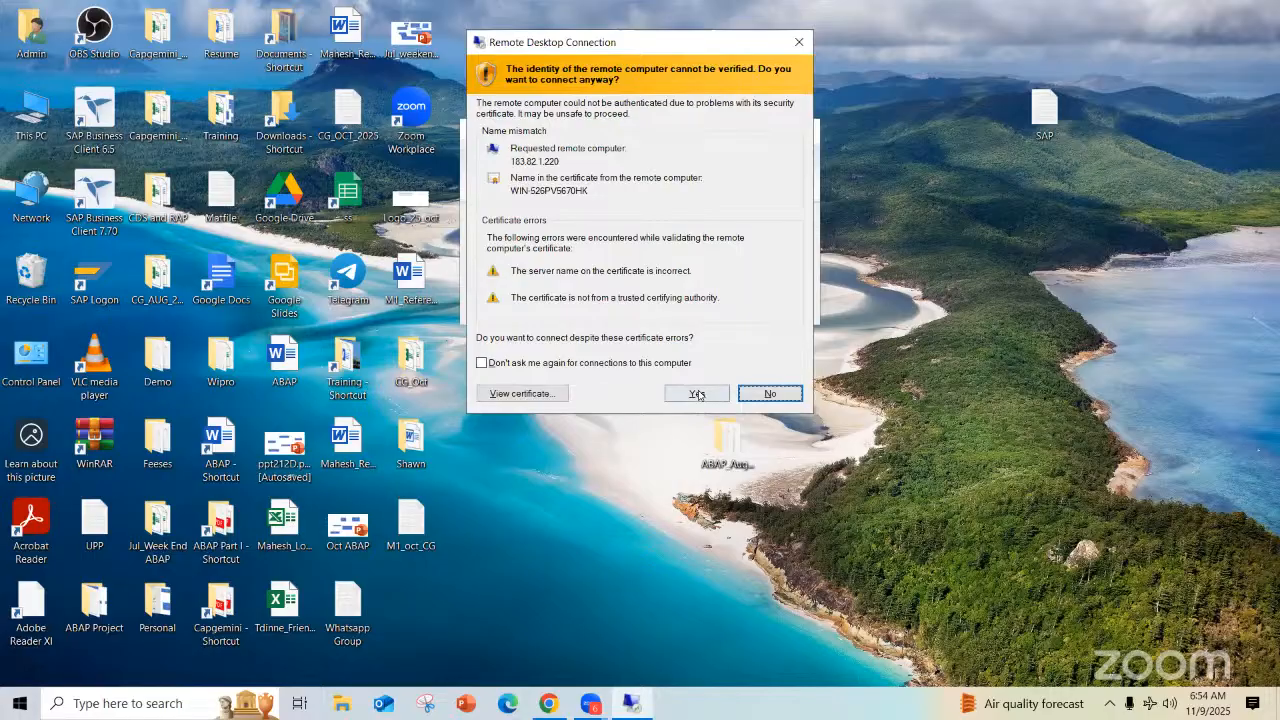
pyautogui.click(697, 393)
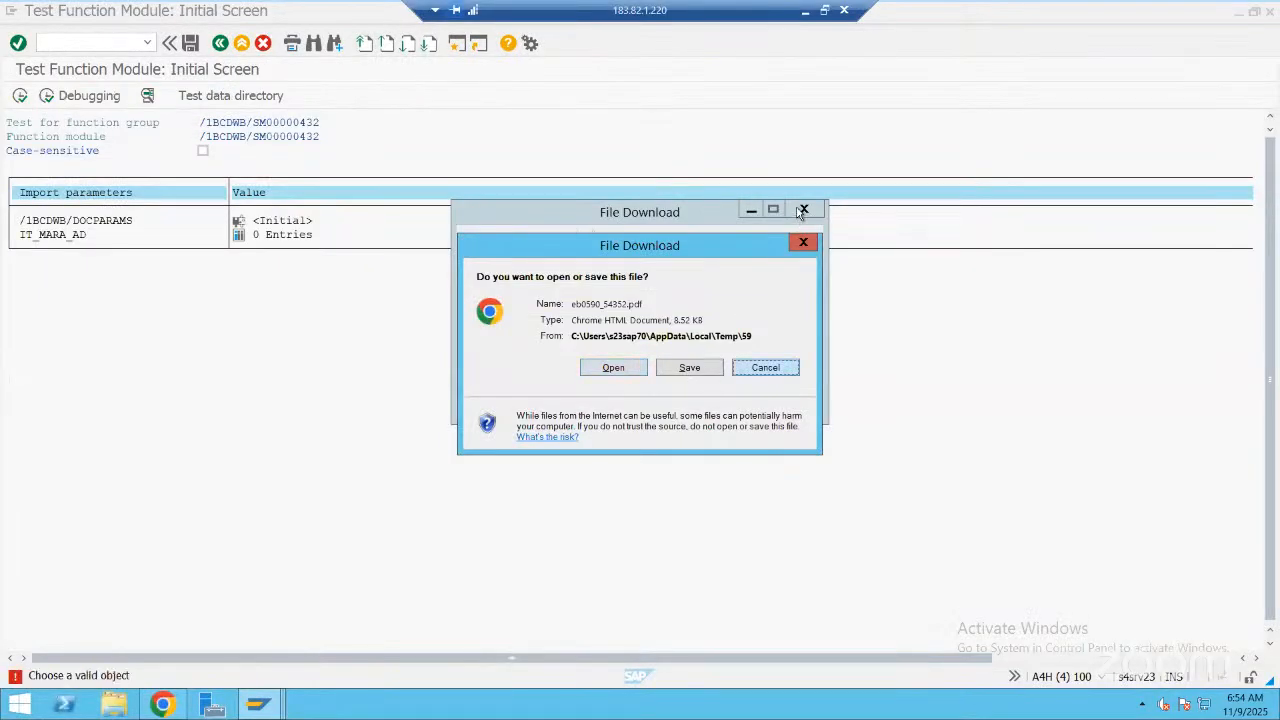
# Dismiss the file download dialogs and run /nspro to display the SAP Customizing Implementation Guide
pyautogui.click(802, 211)
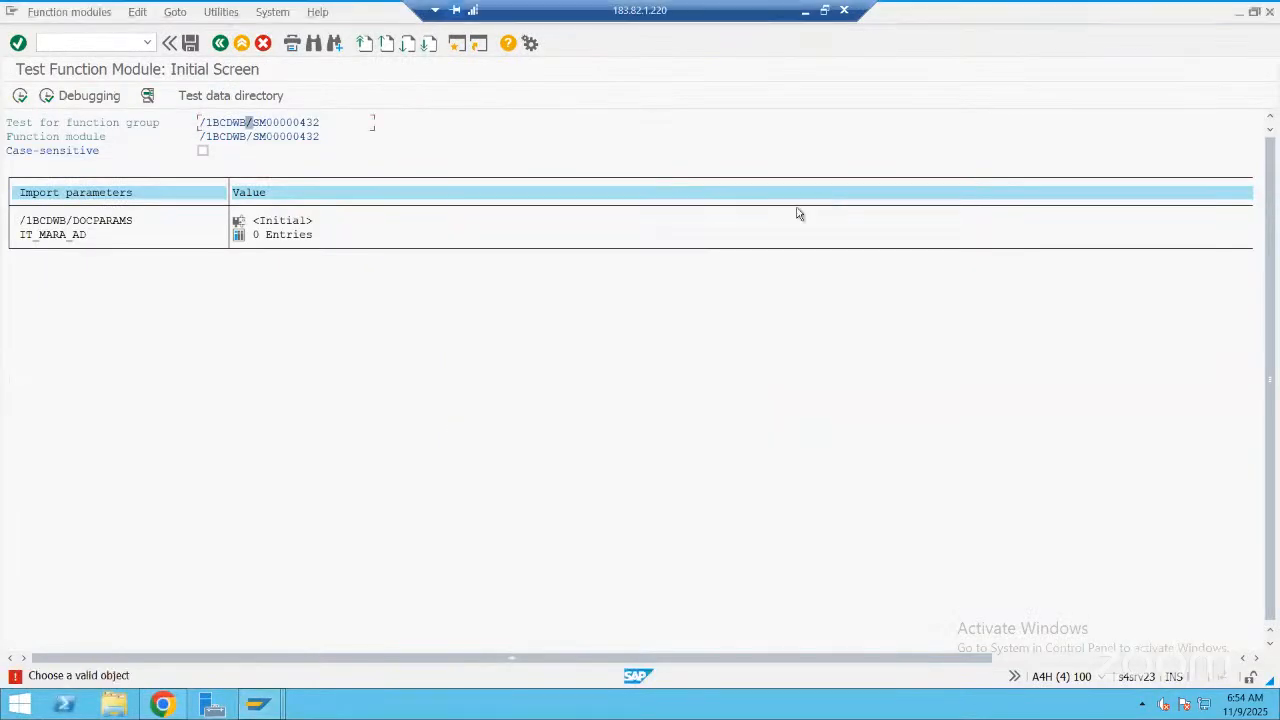
pyautogui.click(82, 41)
pyautogui.write('/nspro')
pyautogui.press('Return')
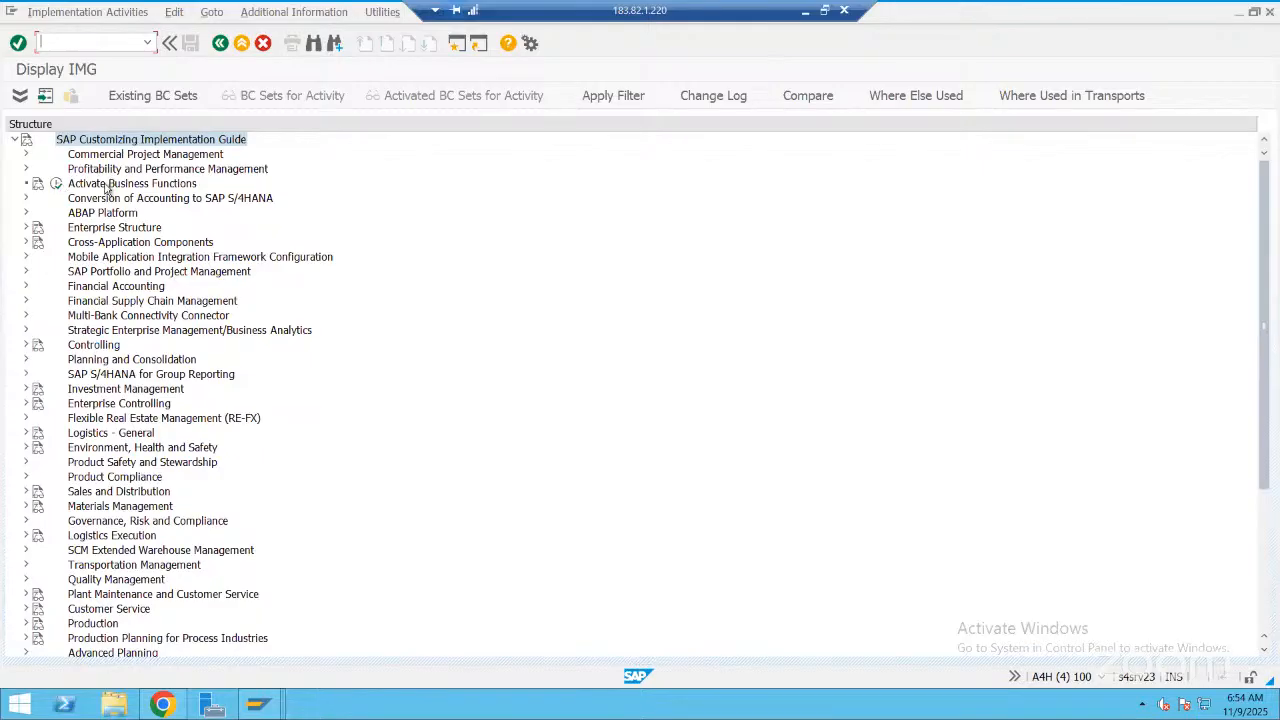
# Open the Define company activity under Enterprise Structure, Definition, Financial Accounting
pyautogui.click(27, 228)
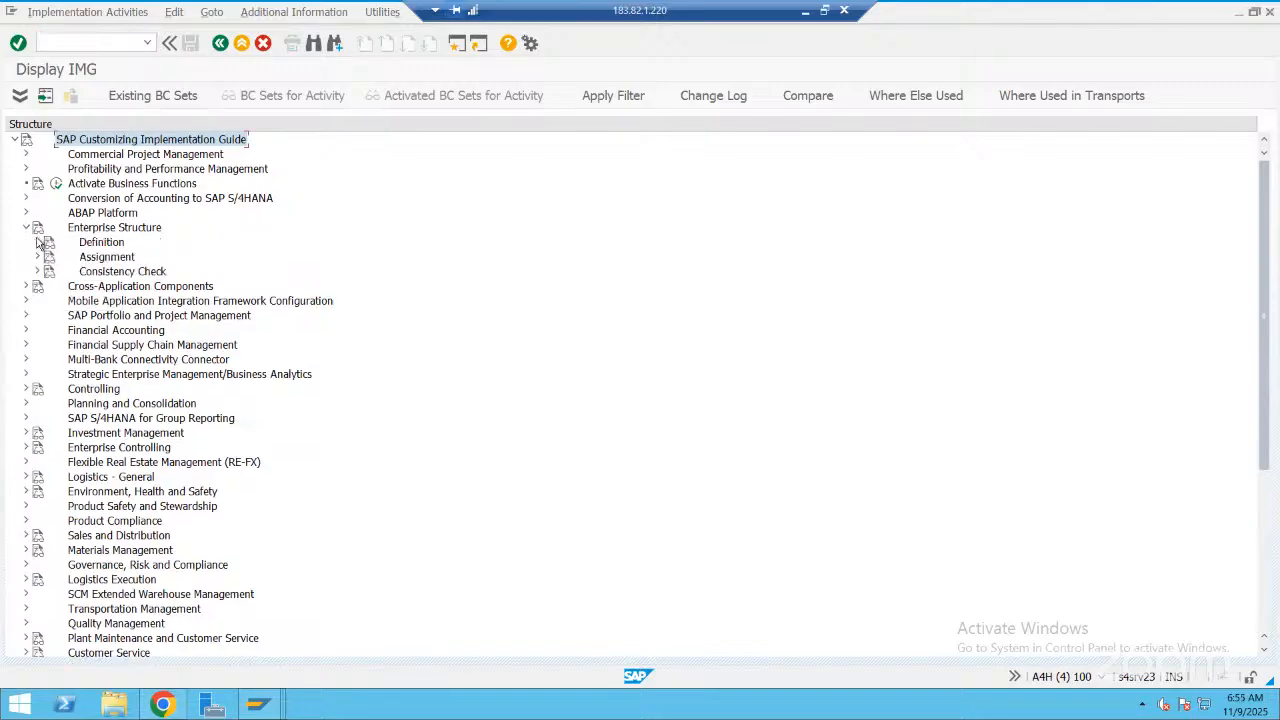
pyautogui.click(37, 242)
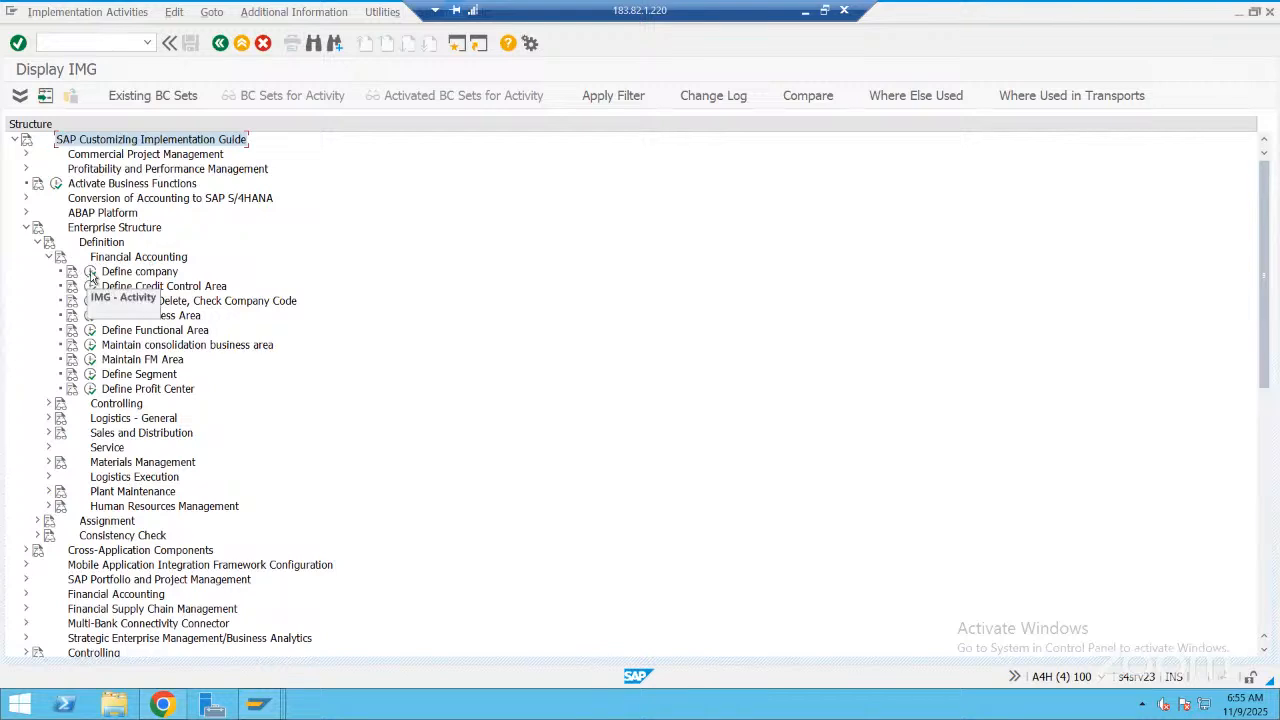
pyautogui.click(91, 273)
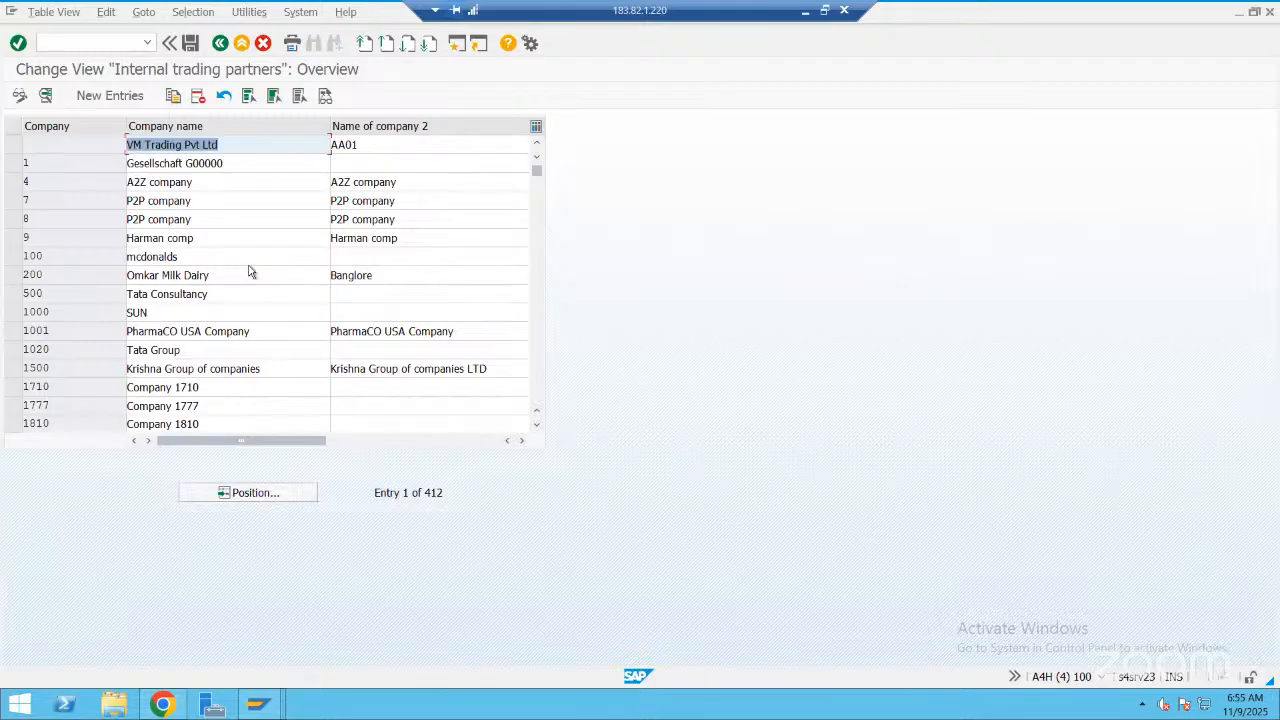
# Show the help and technical information for the Company field of the internal trading partners view
pyautogui.scroll(-3, 337, 126)
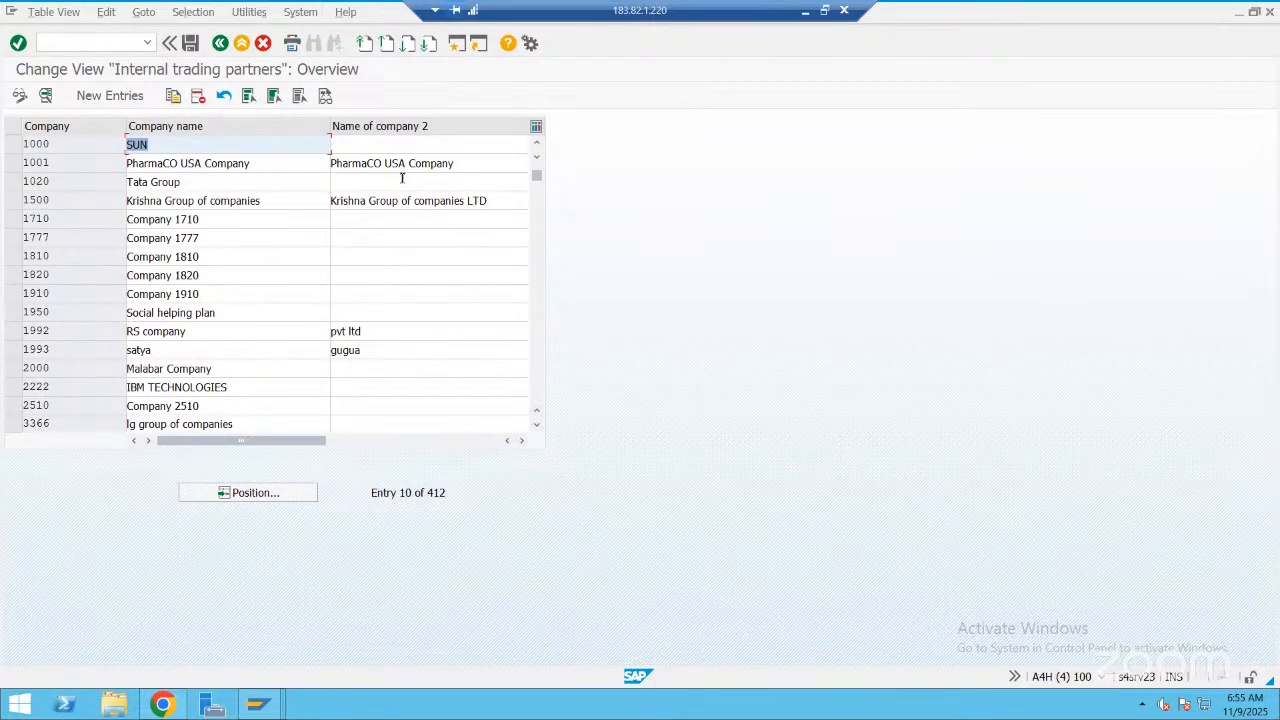
pyautogui.click(91, 147)
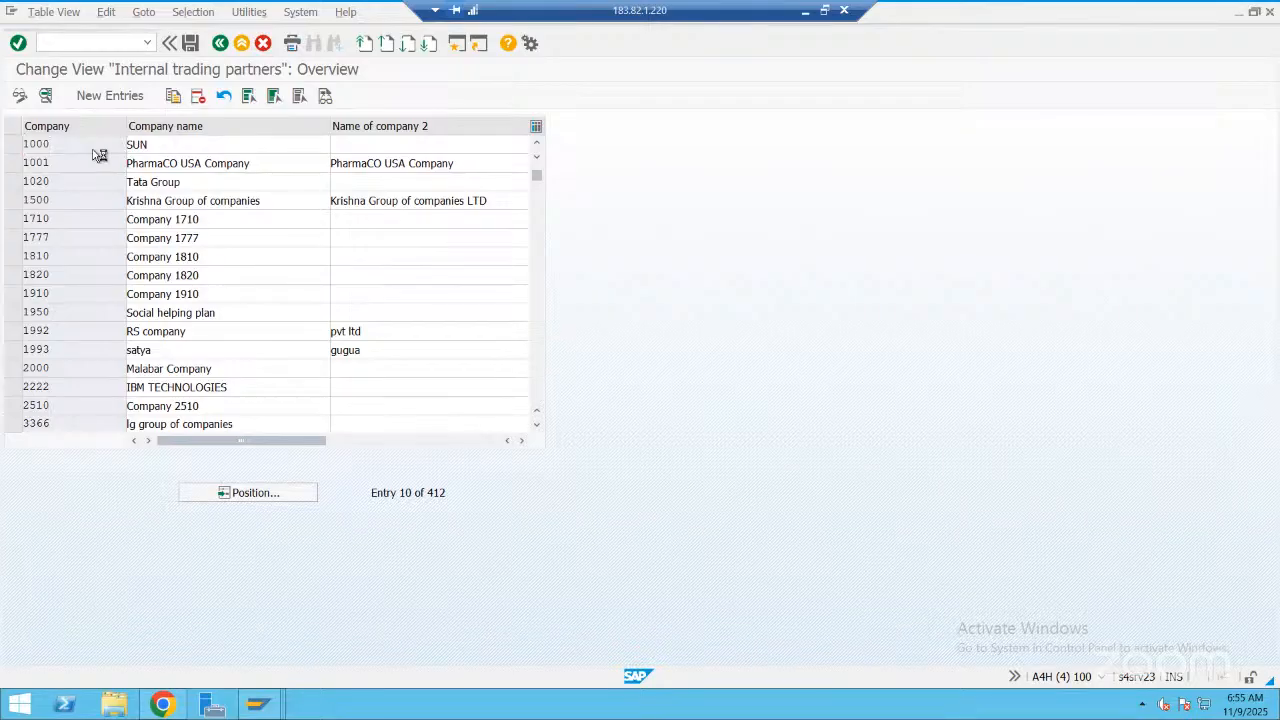
pyautogui.press('F1')
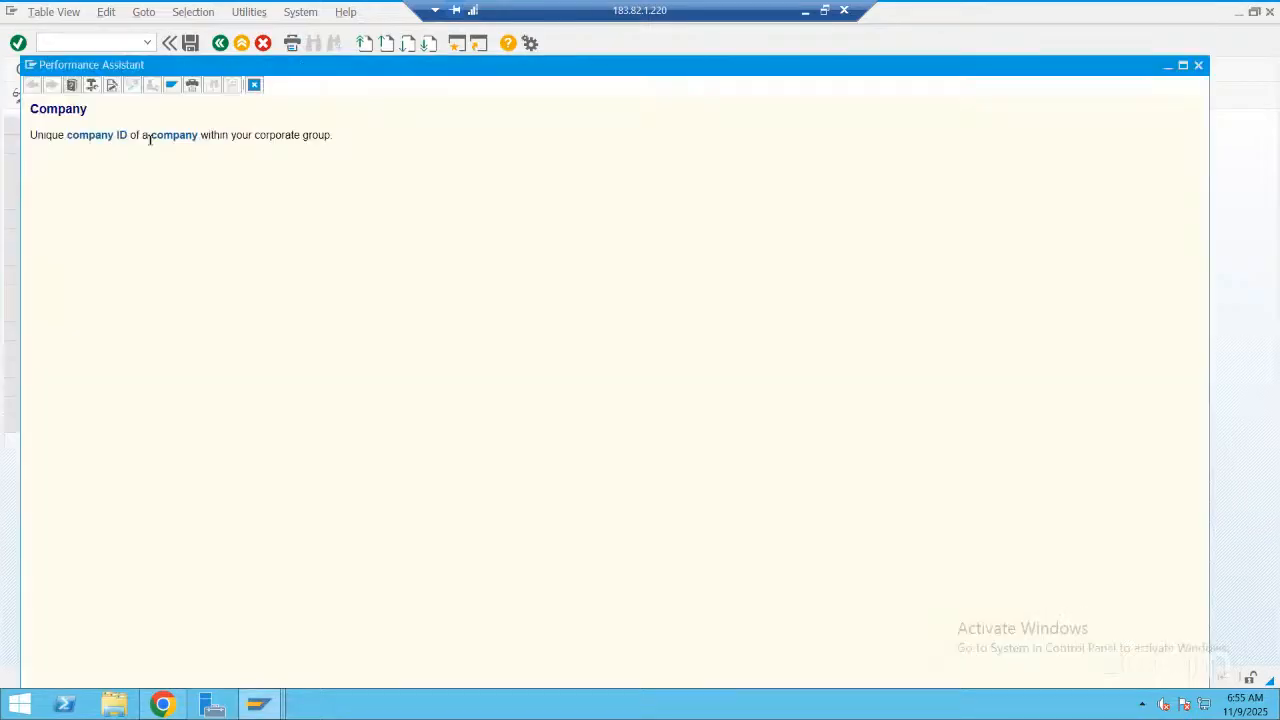
pyautogui.click(90, 87)
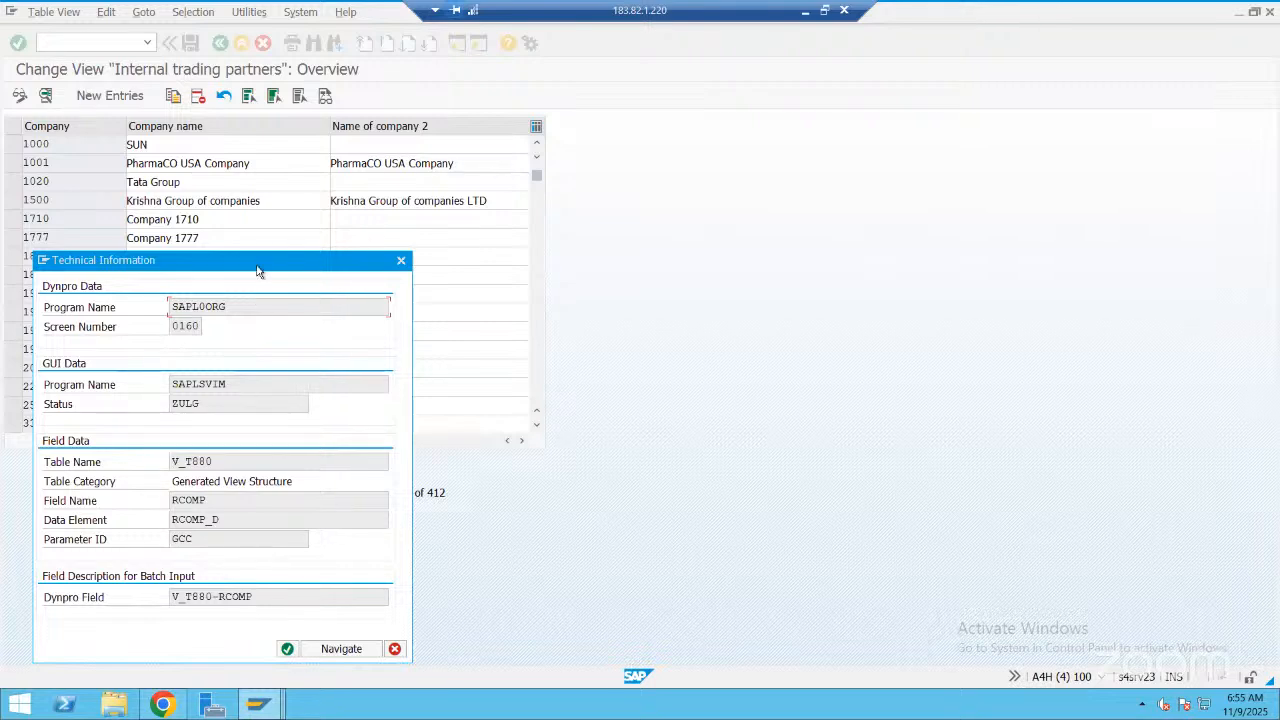
pyautogui.moveTo(257, 265); pyautogui.dragTo(262, 248)
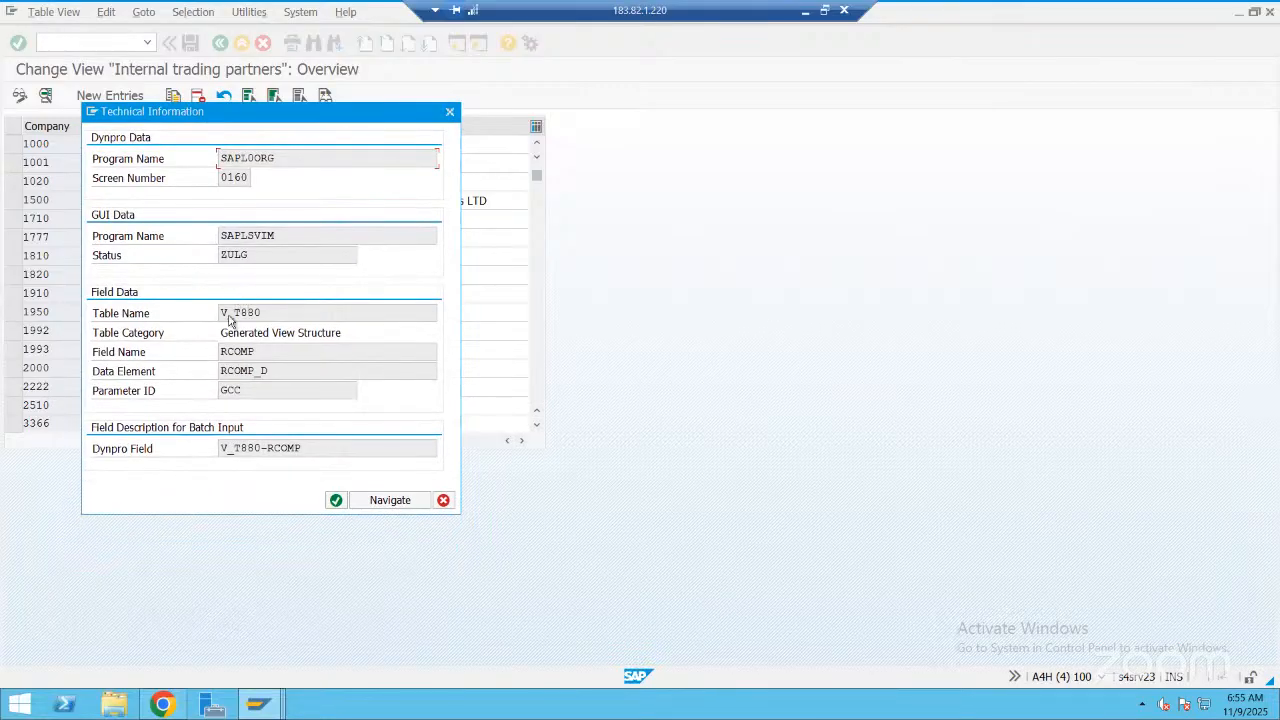
# Open the definition of view V_T880 and display its underlying table T880 from the join conditions
pyautogui.doubleClick(250, 312)
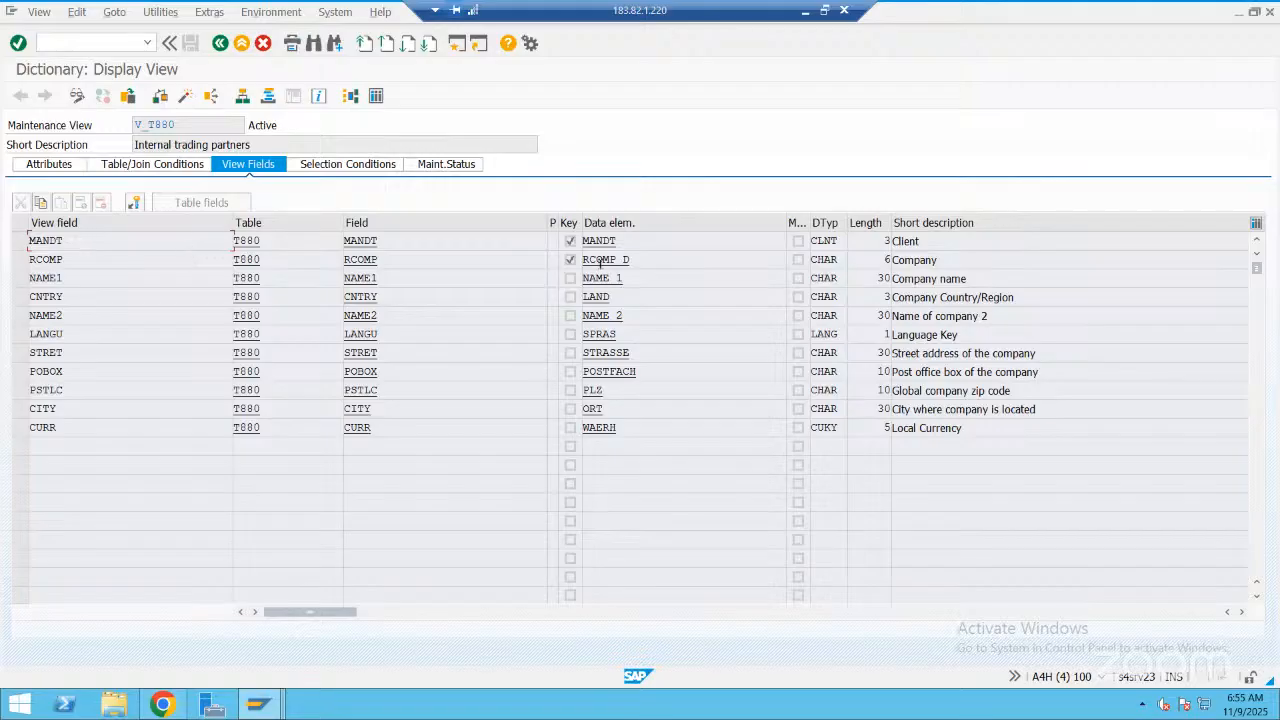
pyautogui.click(197, 170)
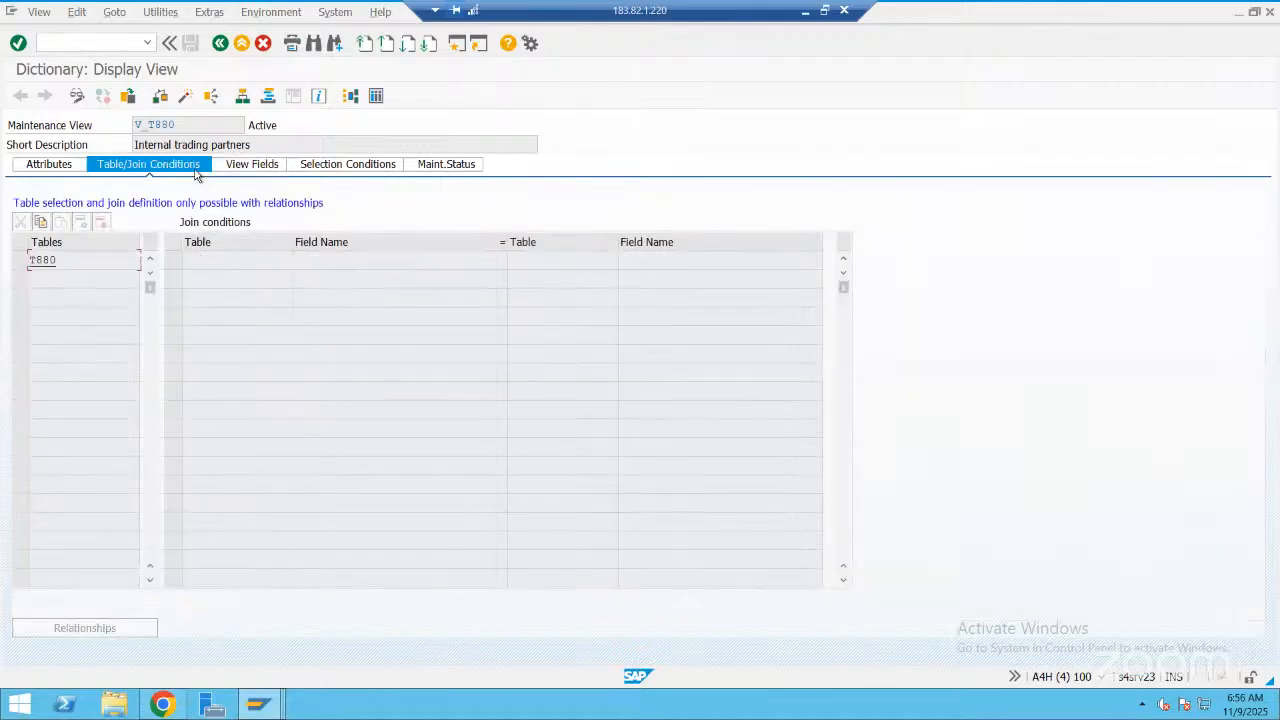
pyautogui.doubleClick(52, 258)
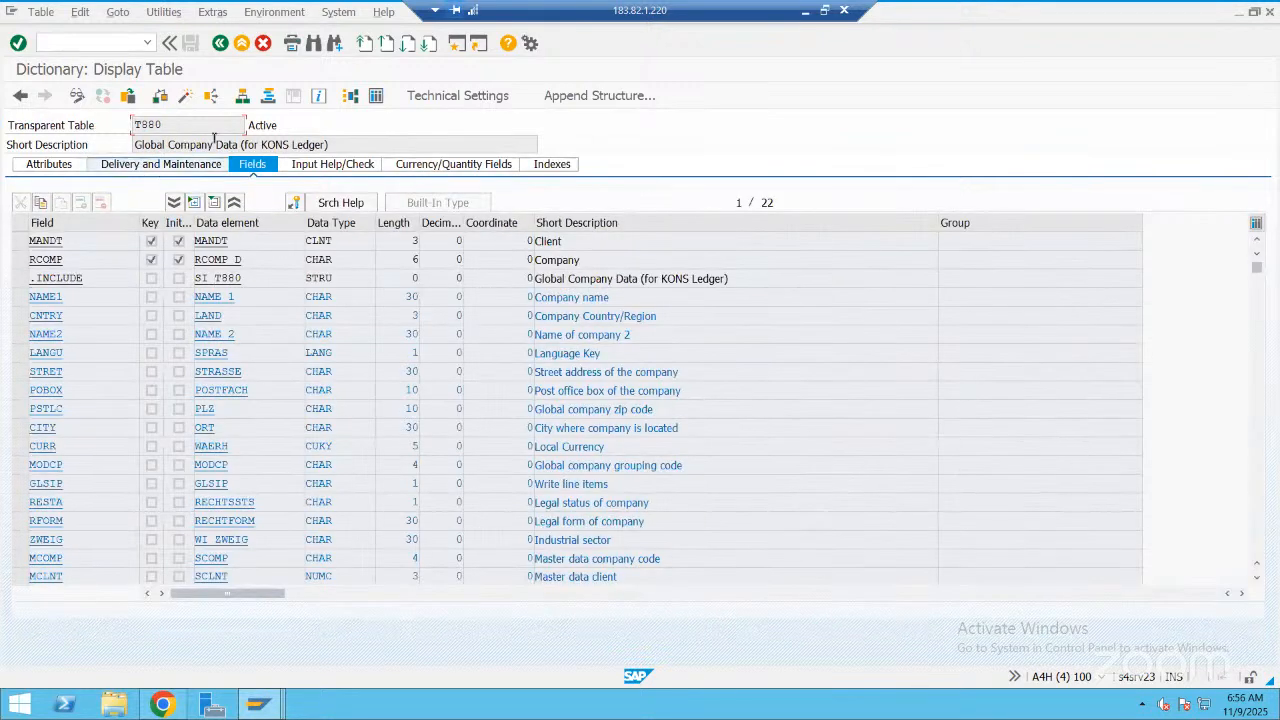
# Display the entries of table T880 without selection criteria, and return to the internal trading partners overview
pyautogui.click(376, 96)
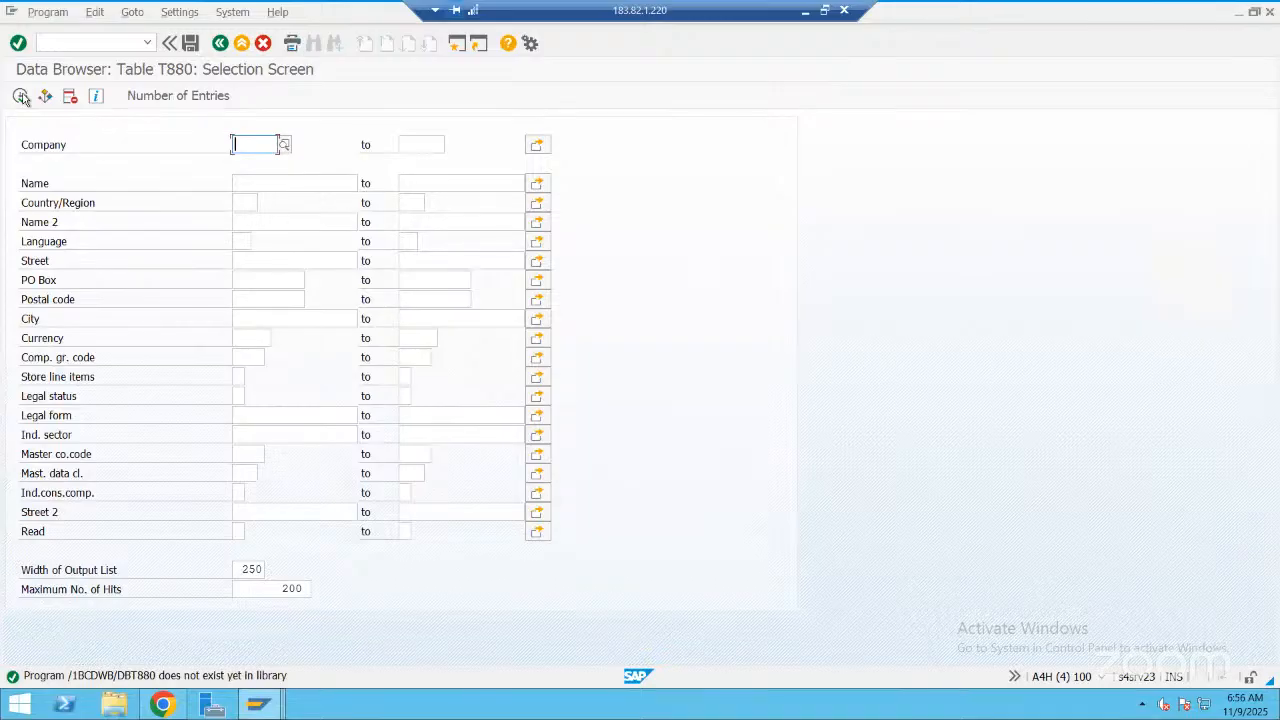
pyautogui.click(21, 96)
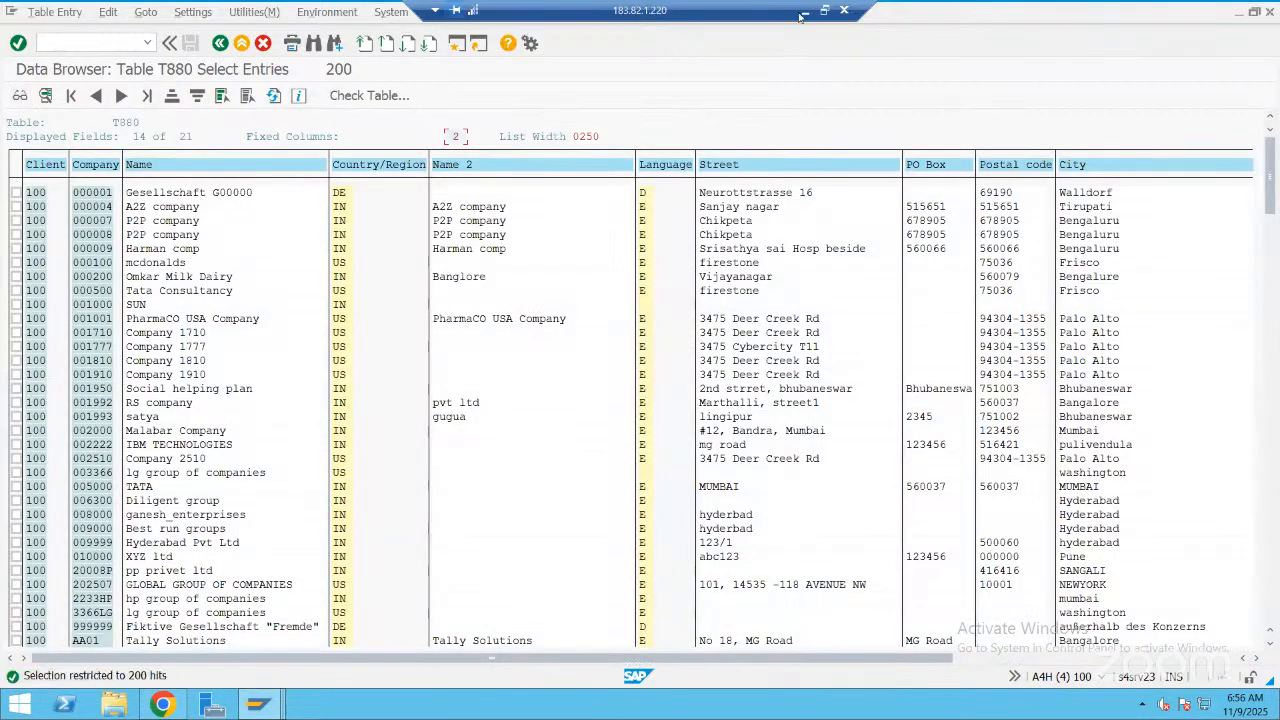
pyautogui.click(220, 43)
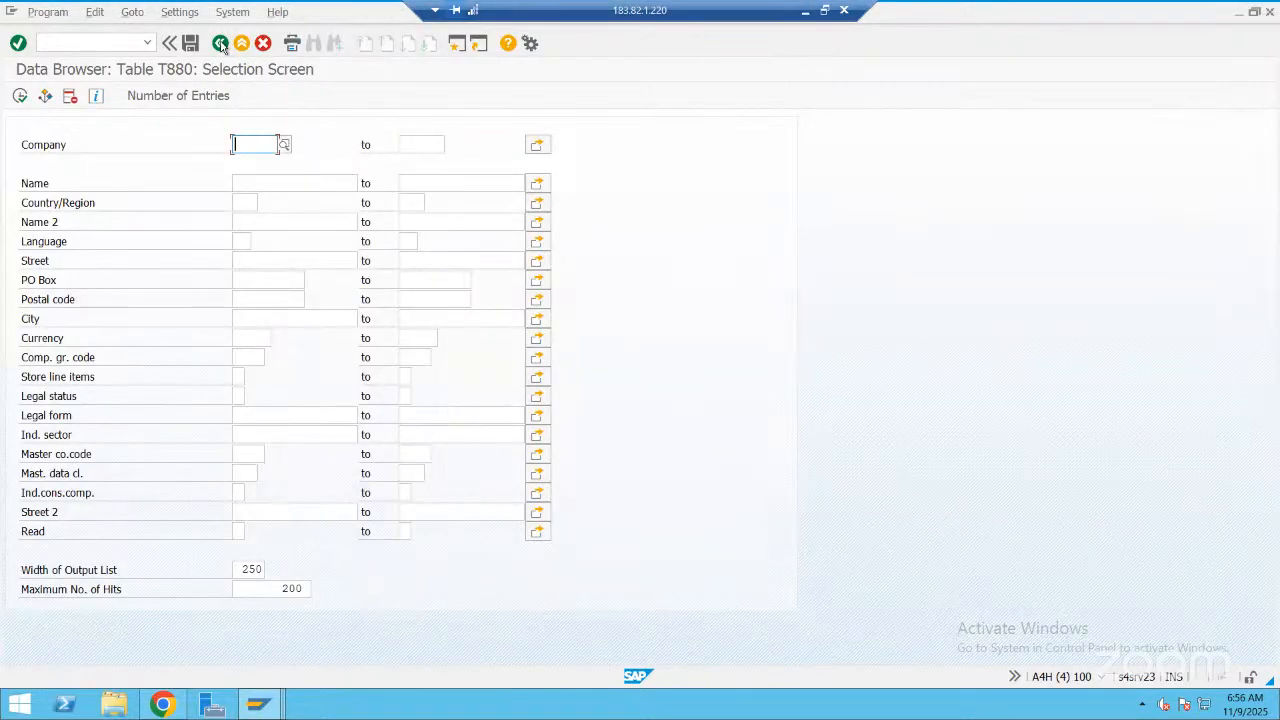
pyautogui.click(220, 43)
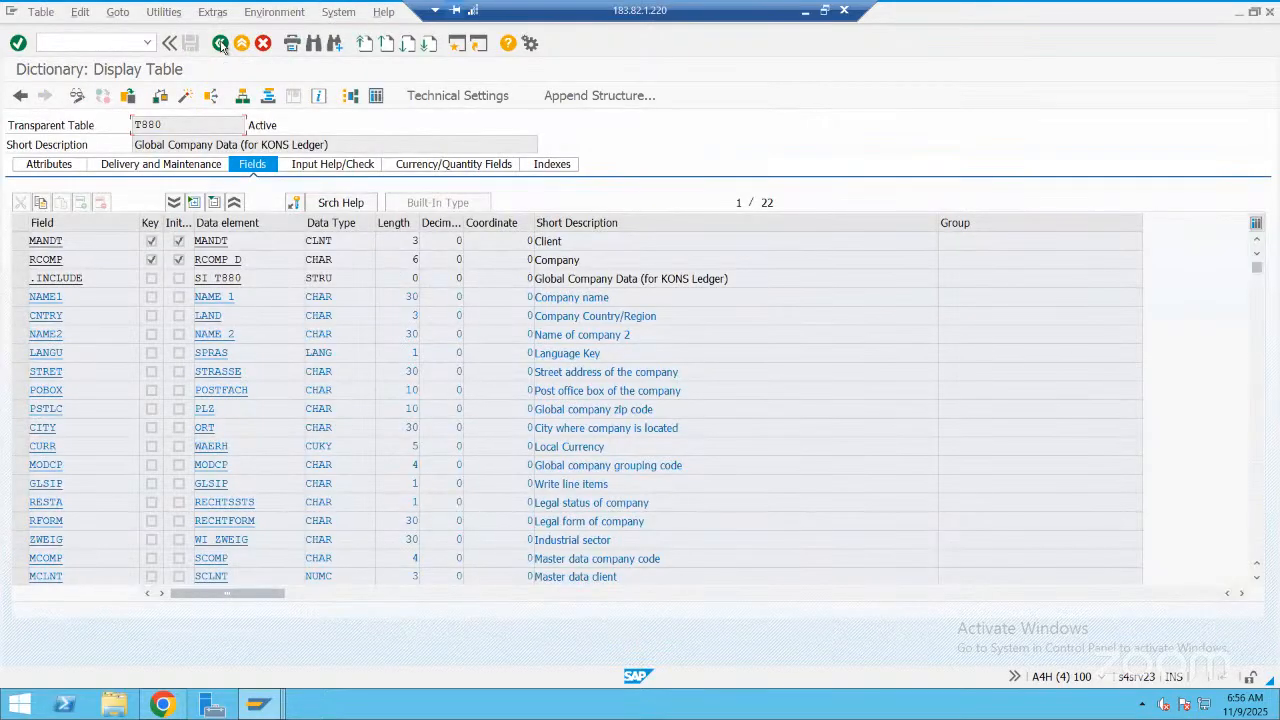
pyautogui.click(220, 43)
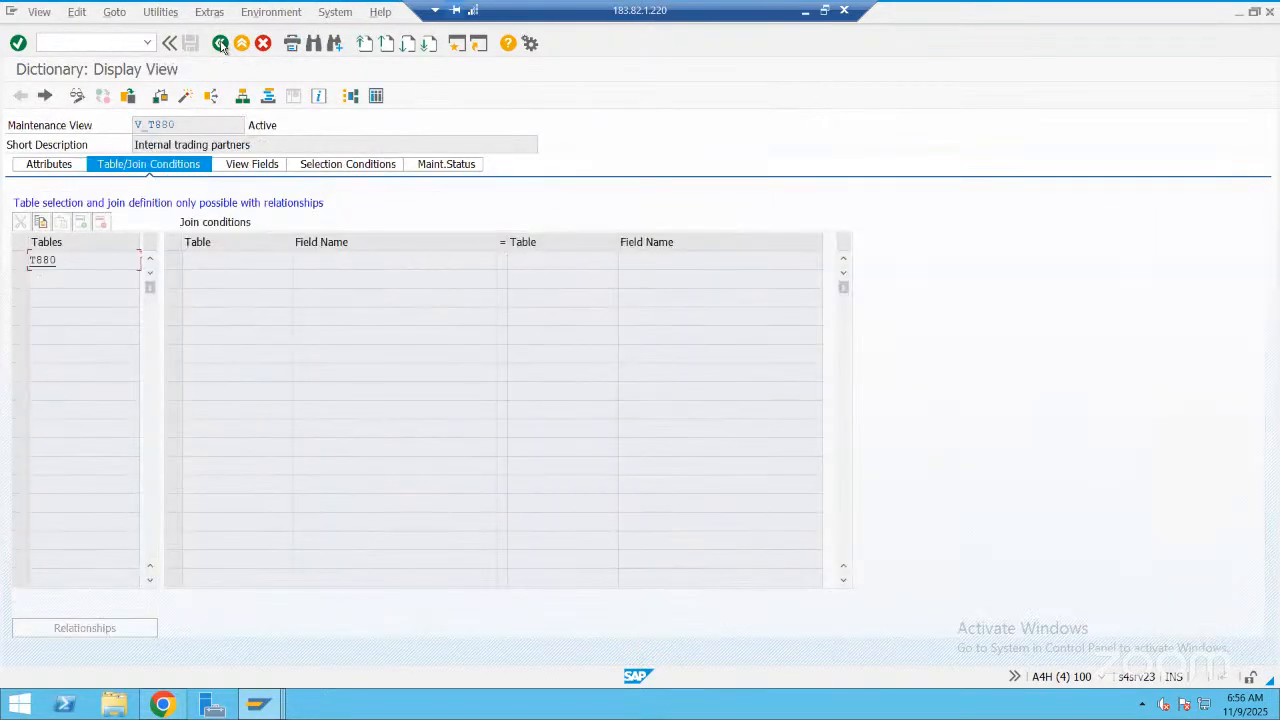
pyautogui.click(220, 43)
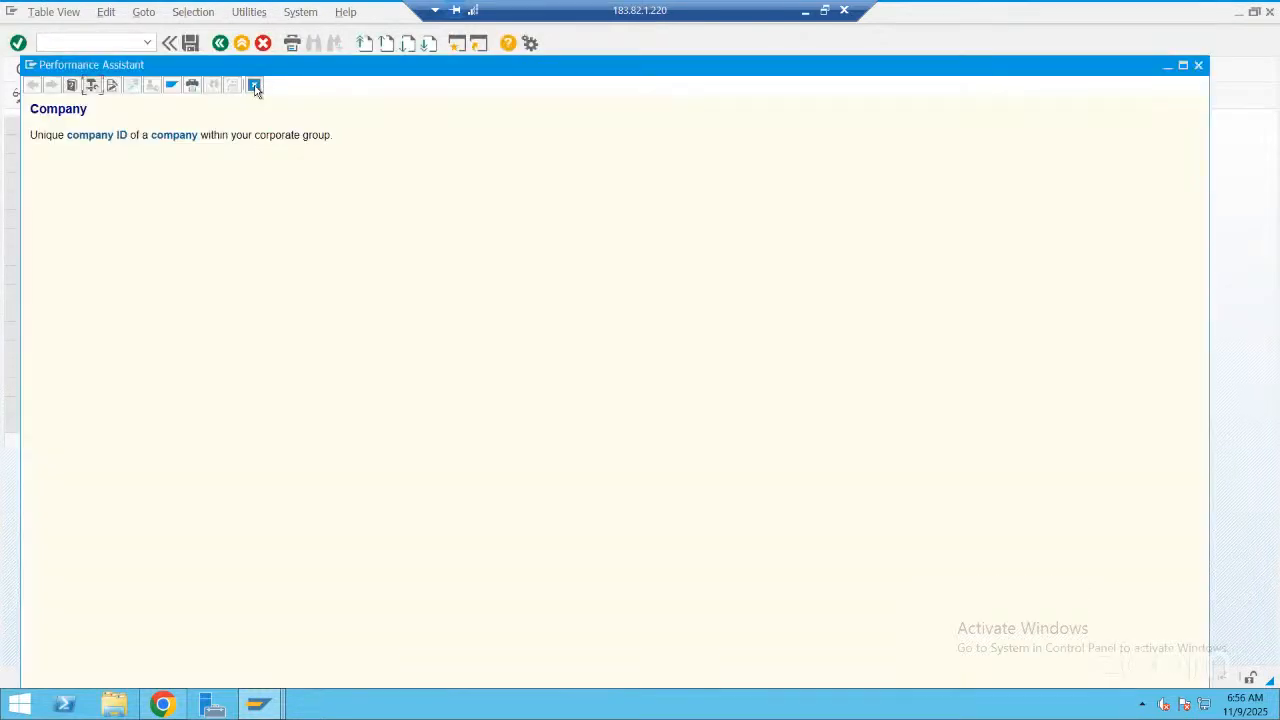
pyautogui.click(256, 88)
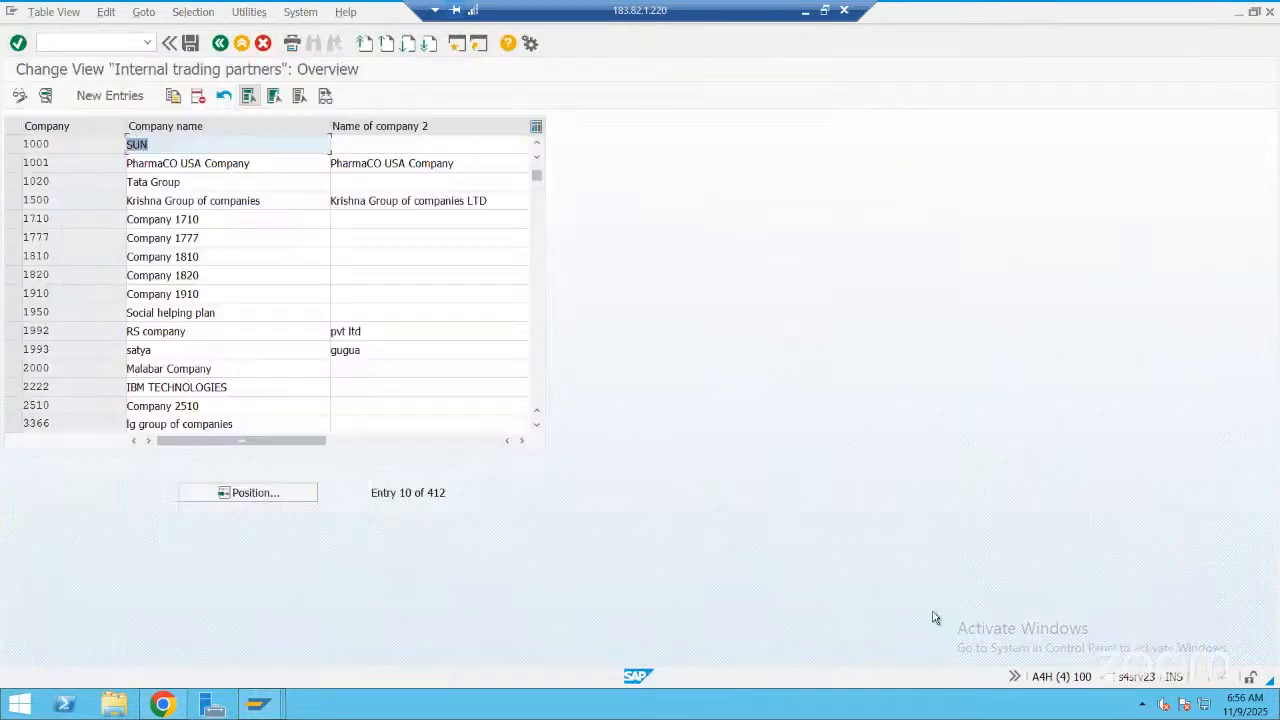
# Check the session's system details for the transaction code, and try calling /oox1 in a new session
pyautogui.click(1100, 679)
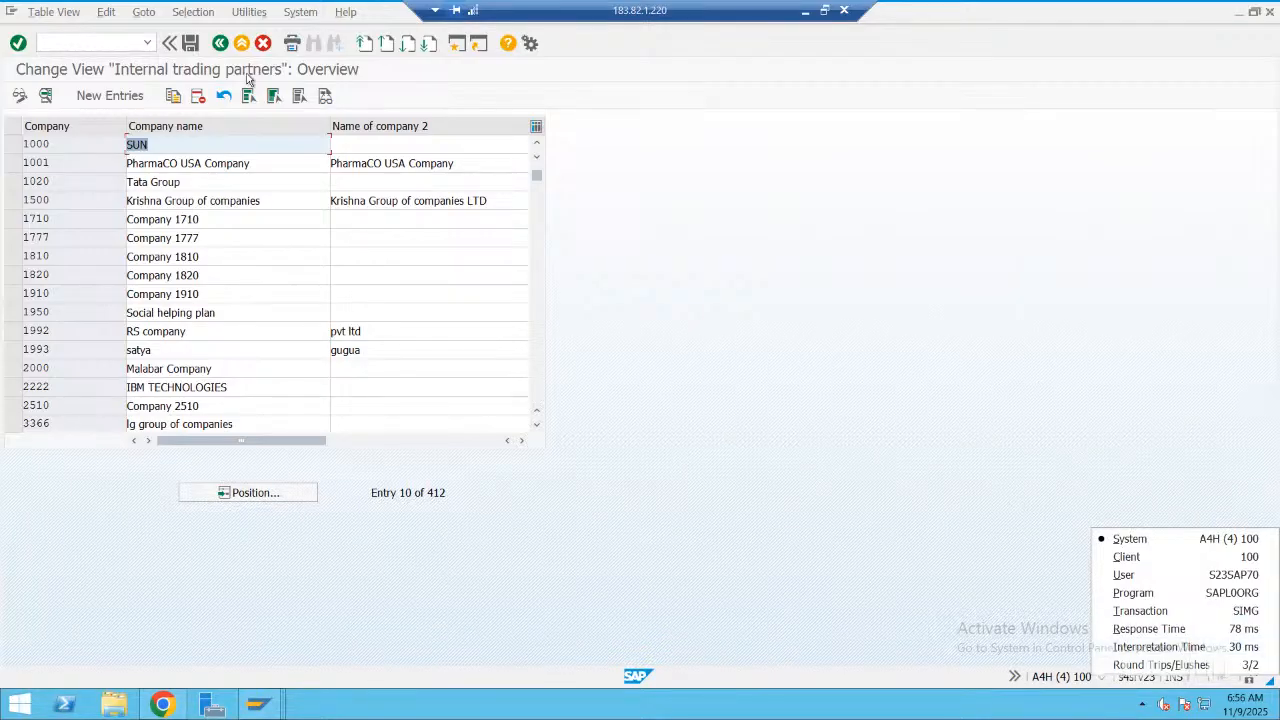
pyautogui.click(114, 40)
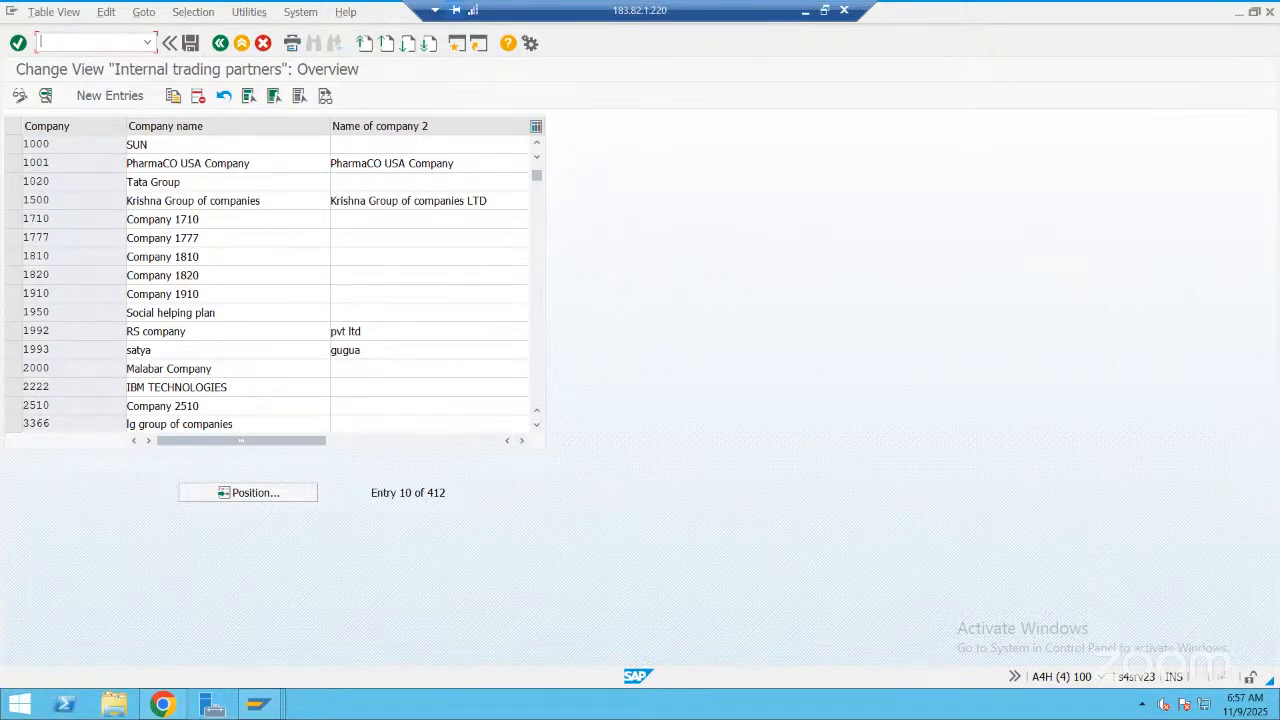
pyautogui.write('/oox1')
pyautogui.press('Return')
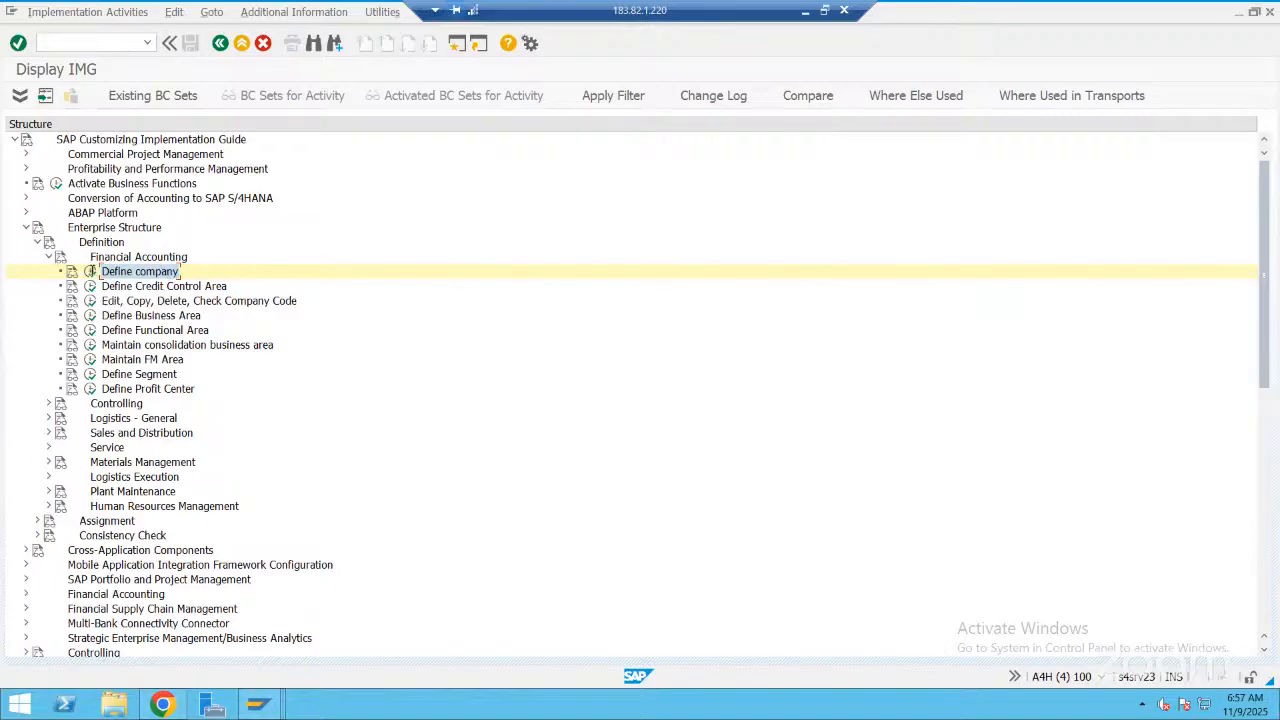
# Reopen the Define company activity and show the session's system and transaction details
pyautogui.click(90, 271)
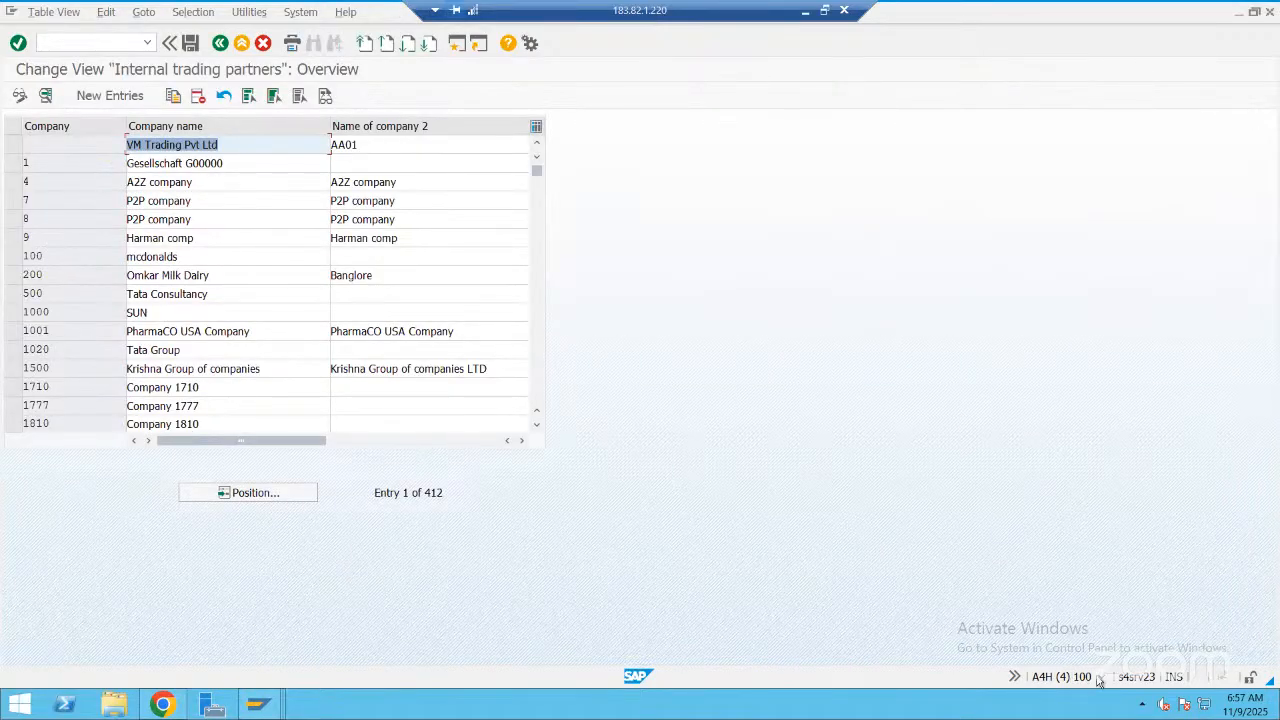
pyautogui.click(1099, 678)
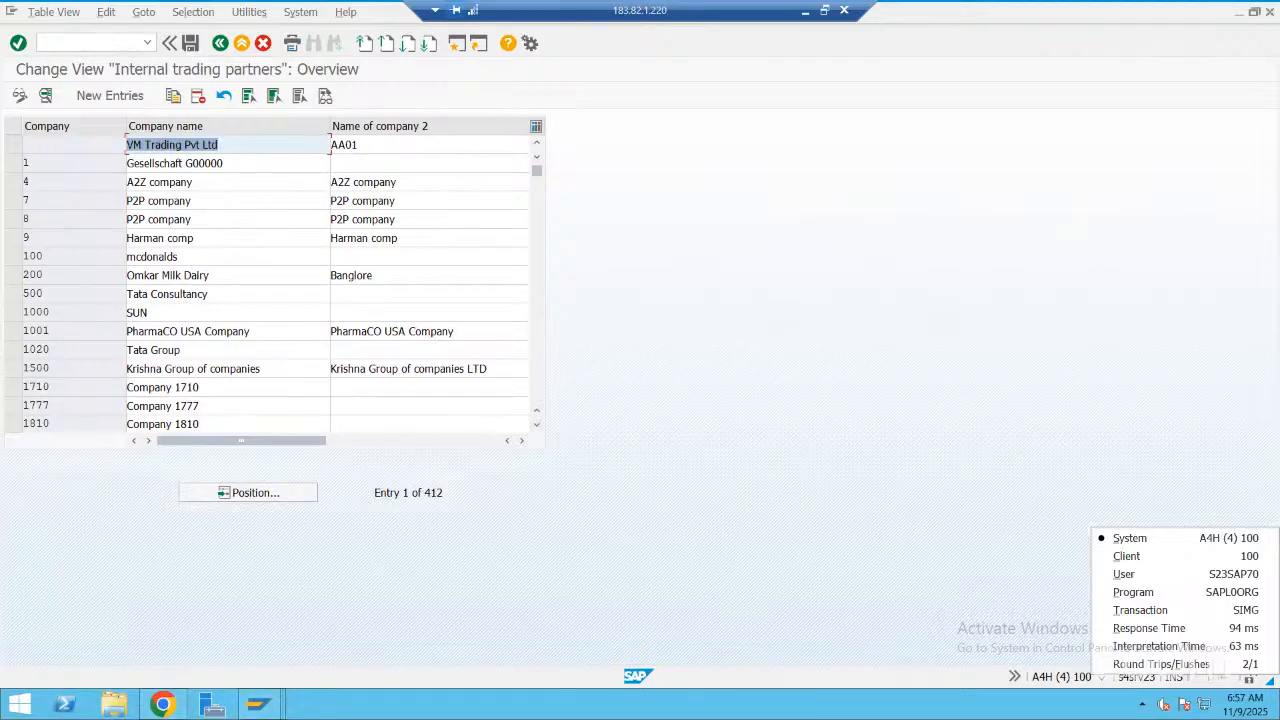
# Call the transaction for assigning purchasing organizations to company codes in a new session
pyautogui.click(118, 42)
pyautogui.write('/oox')
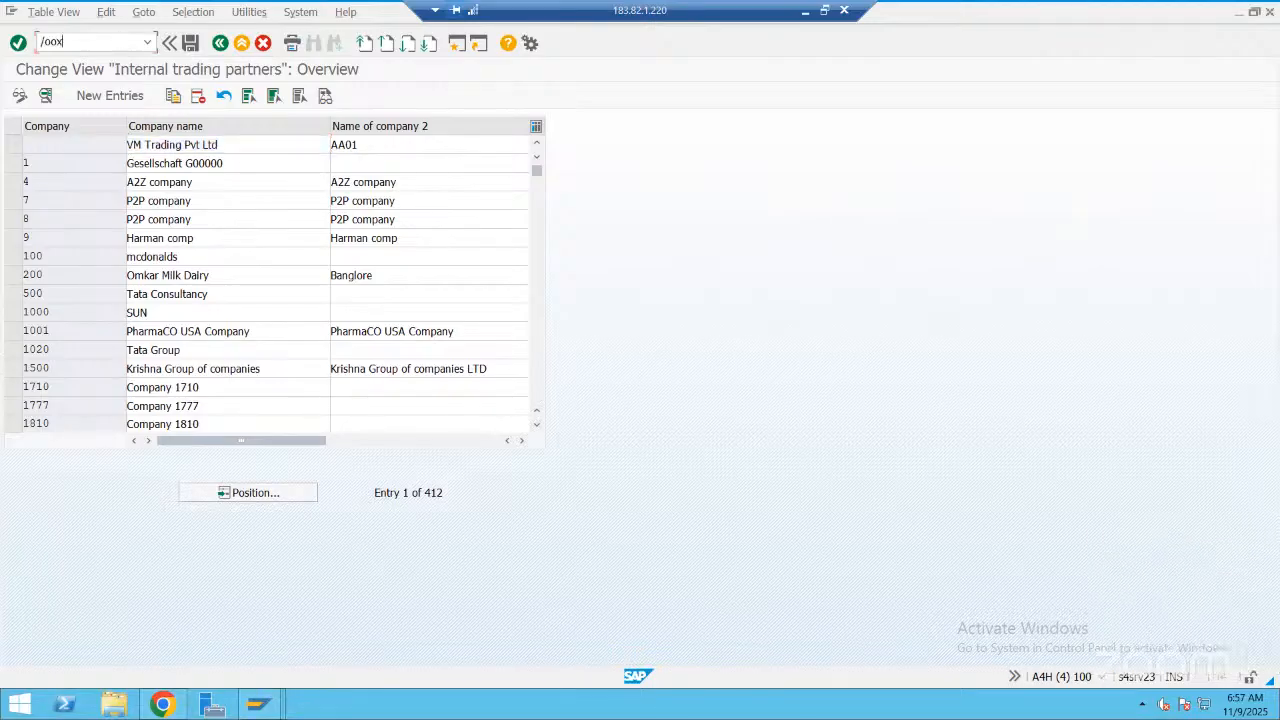
pyautogui.press('Return')
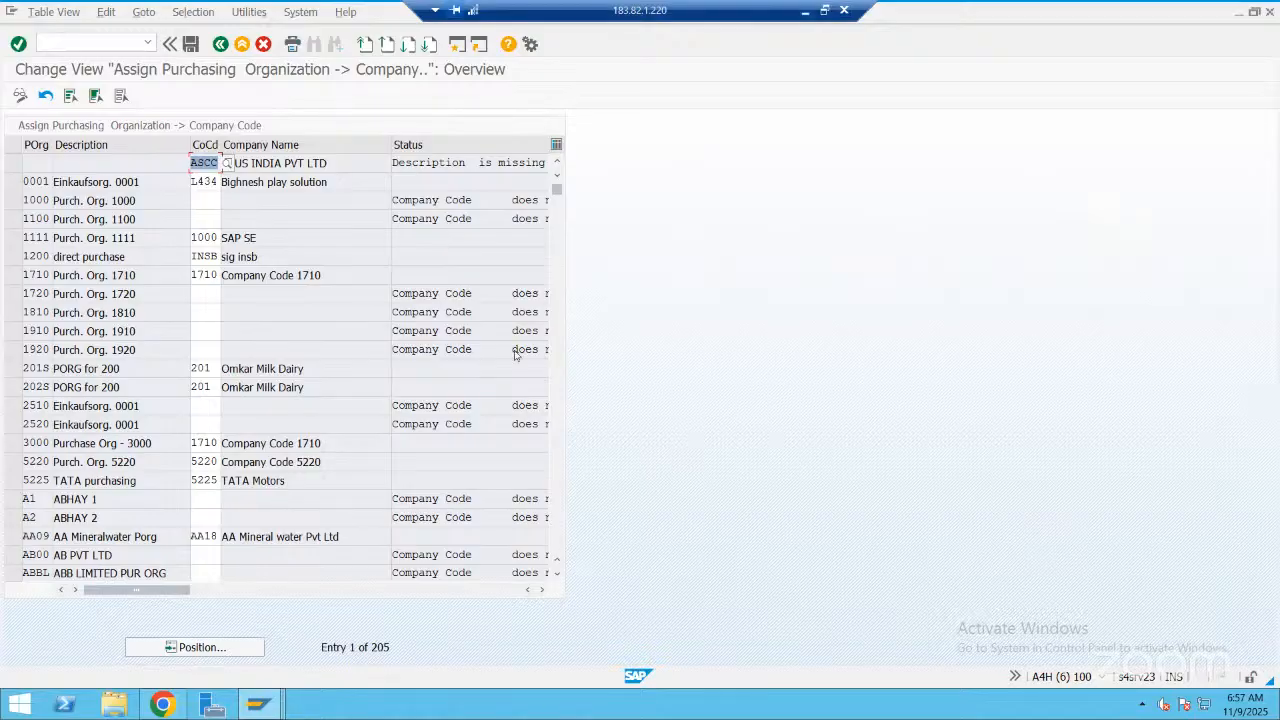
# Switch to ChatGPT in the browser, ask "what is the tcode to create company in sap", and read the answer
pyautogui.press('super+d')
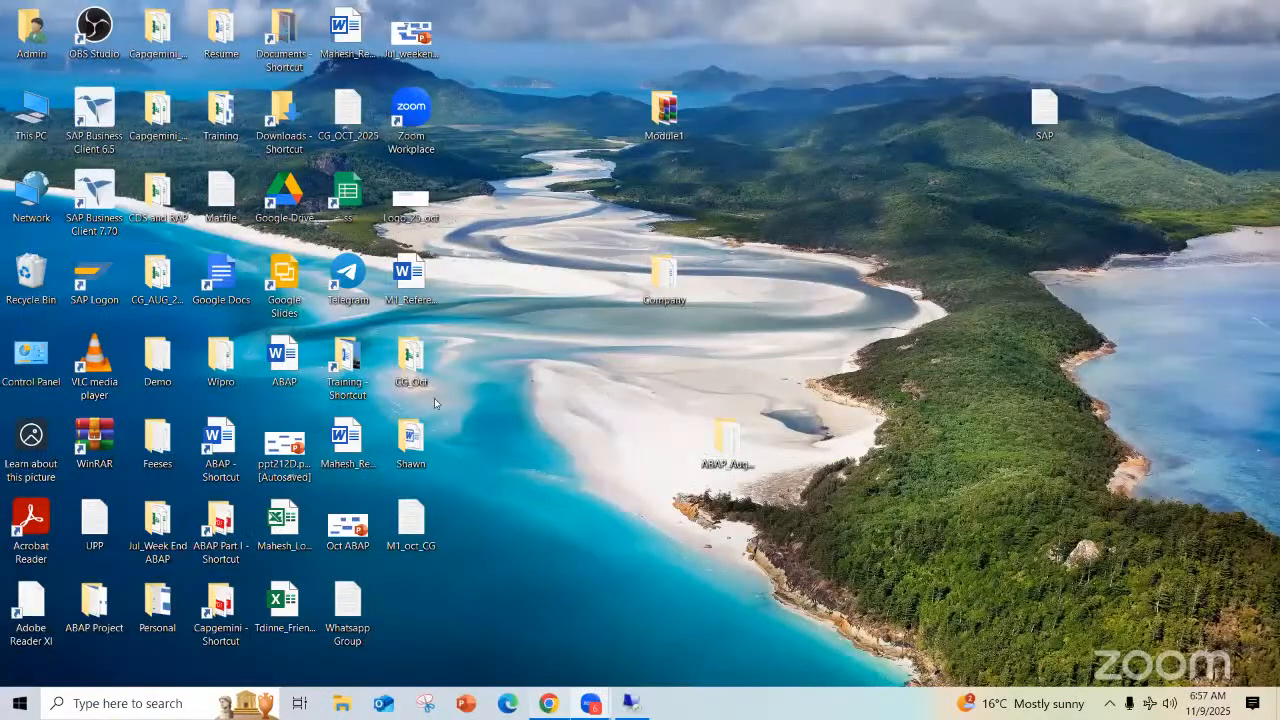
pyautogui.hotkey('alt', 'Tab')
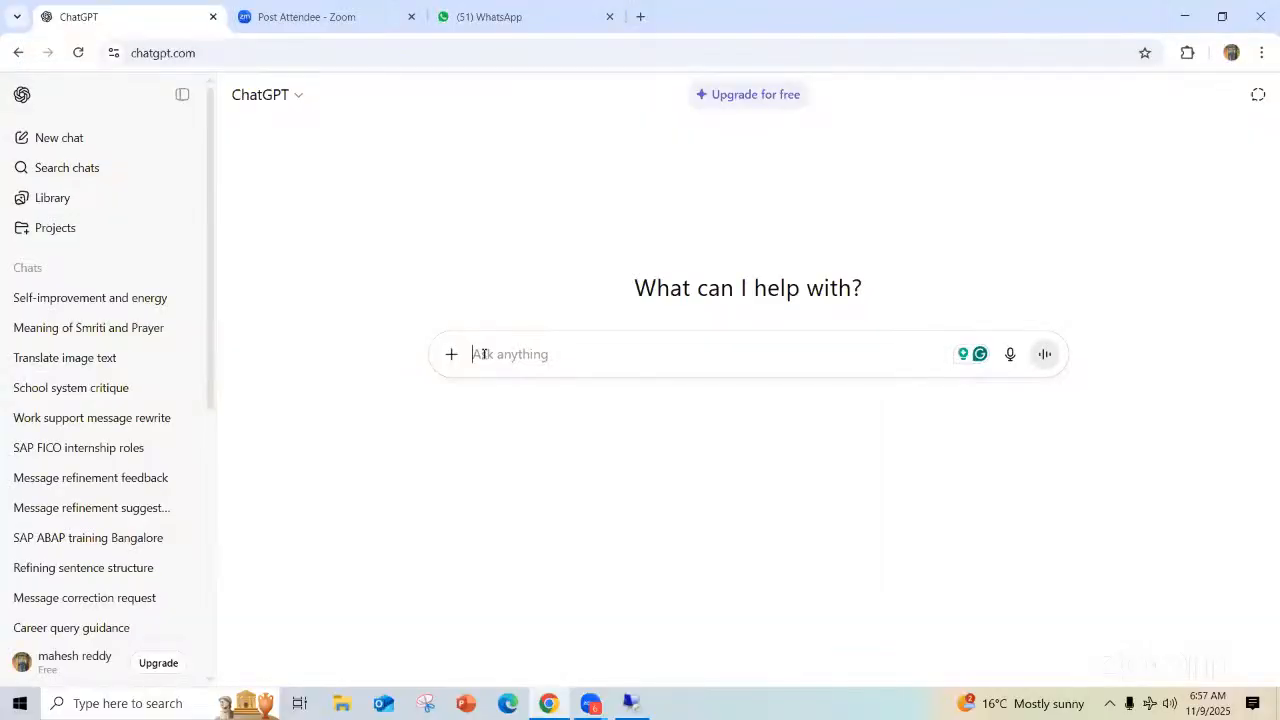
pyautogui.write('what is the tcode t')
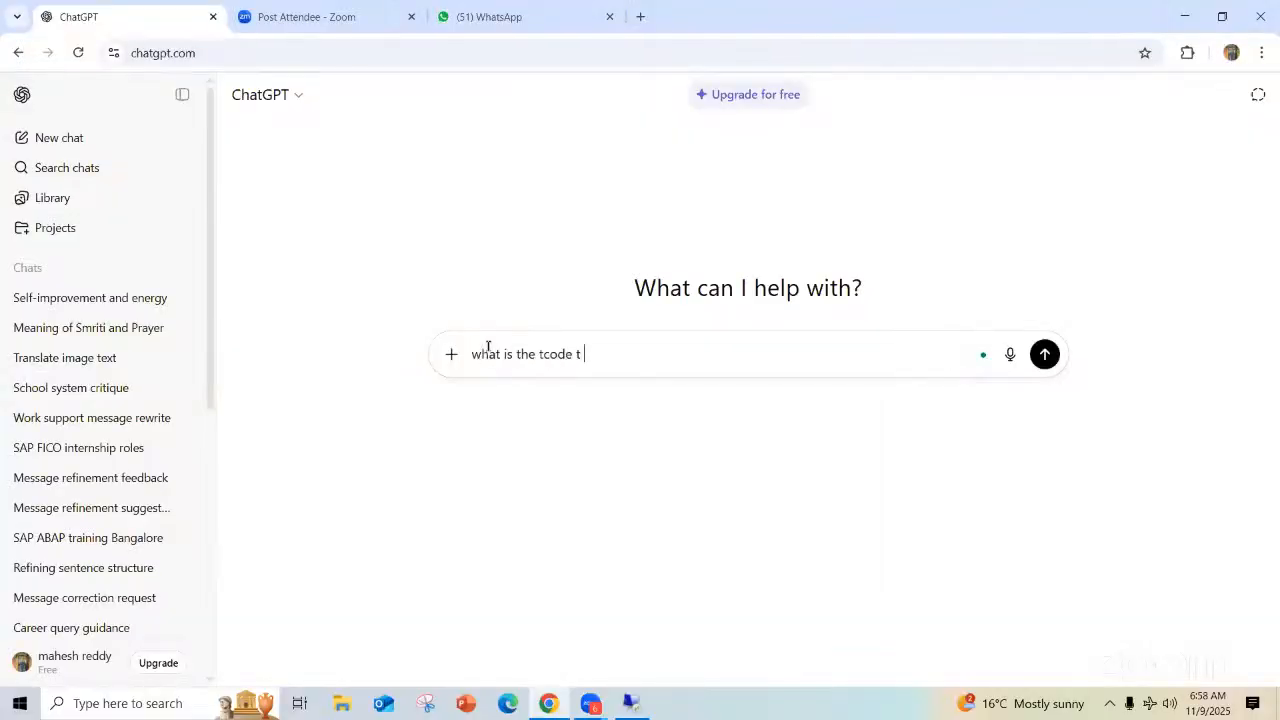
pyautogui.write('o create company in sap')
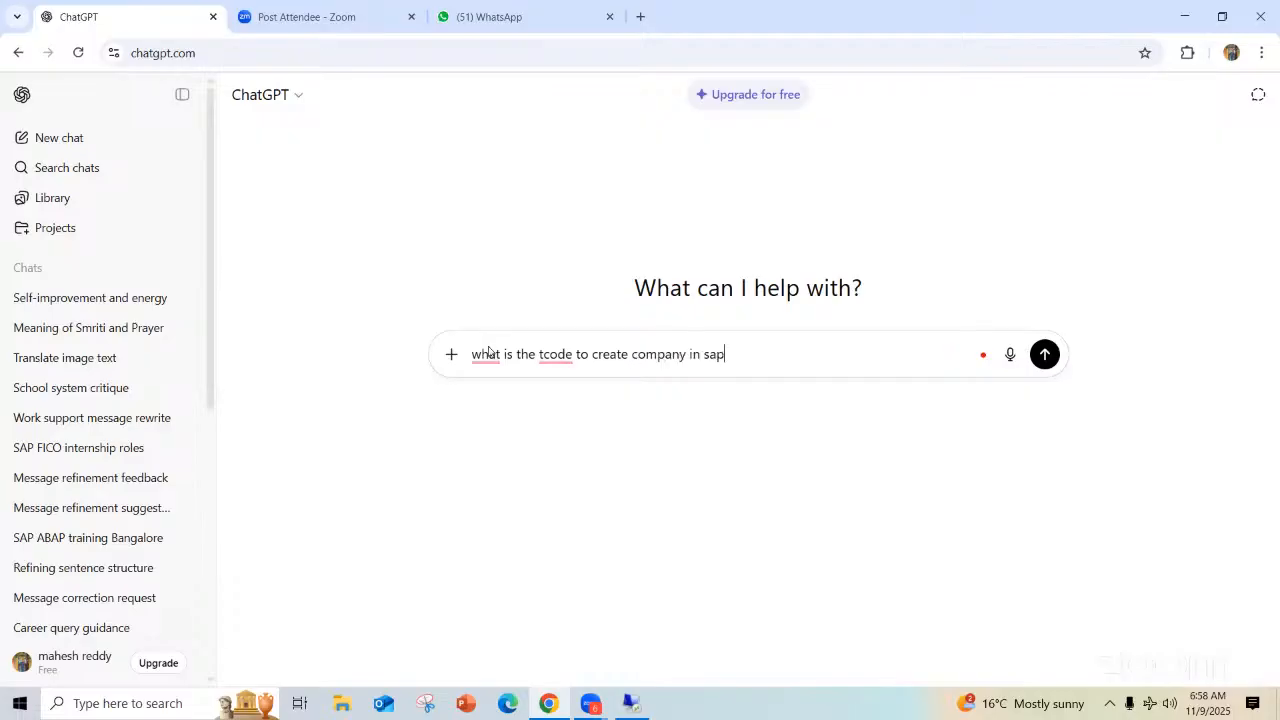
pyautogui.press('Return')
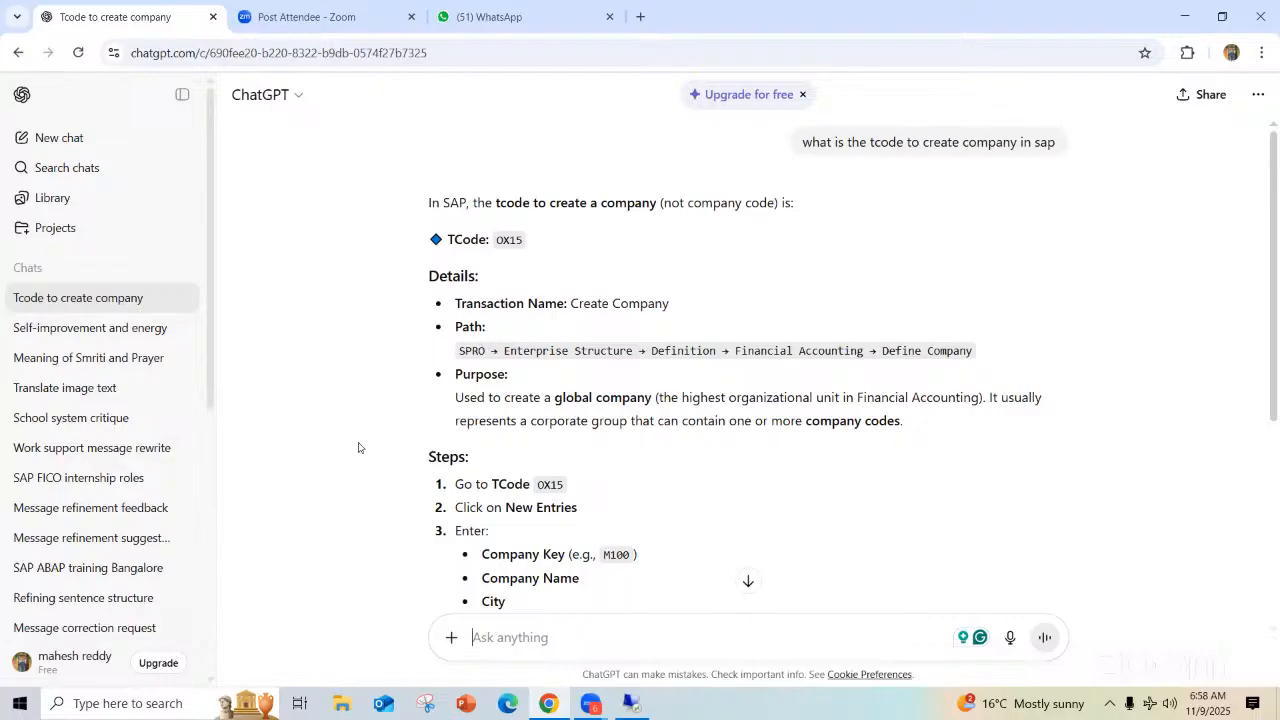
pyautogui.scroll(-4, 355, 448)
pyautogui.scroll(4, 284, 228)
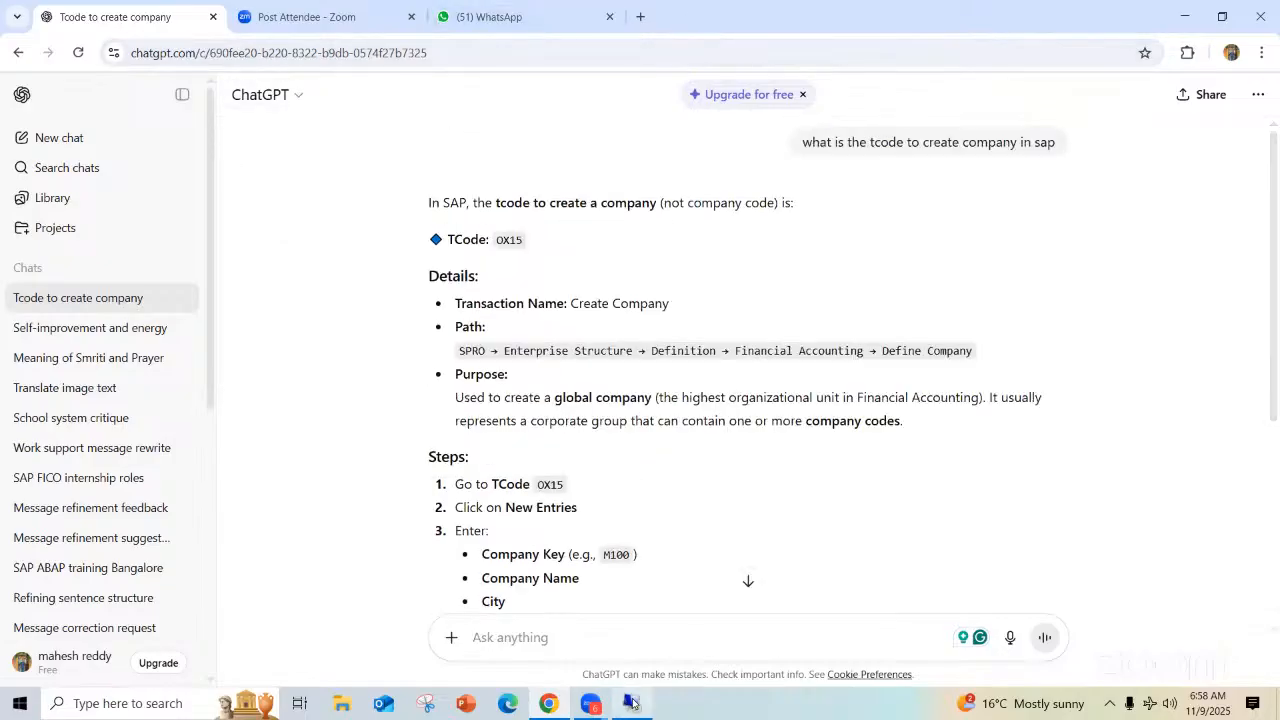
# Return to SAP, leave the purchasing organization assignment, and try to call transaction ox15, declining to display the locked data
pyautogui.click(632, 703)
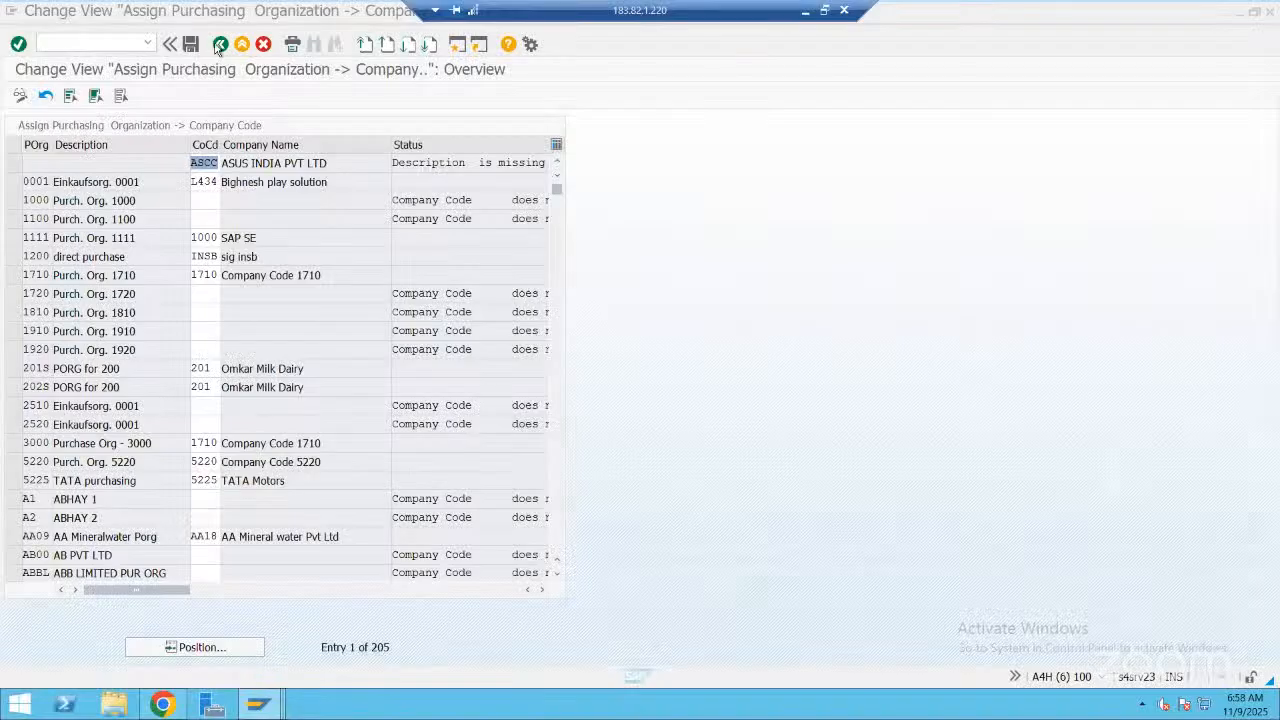
pyautogui.click(220, 45)
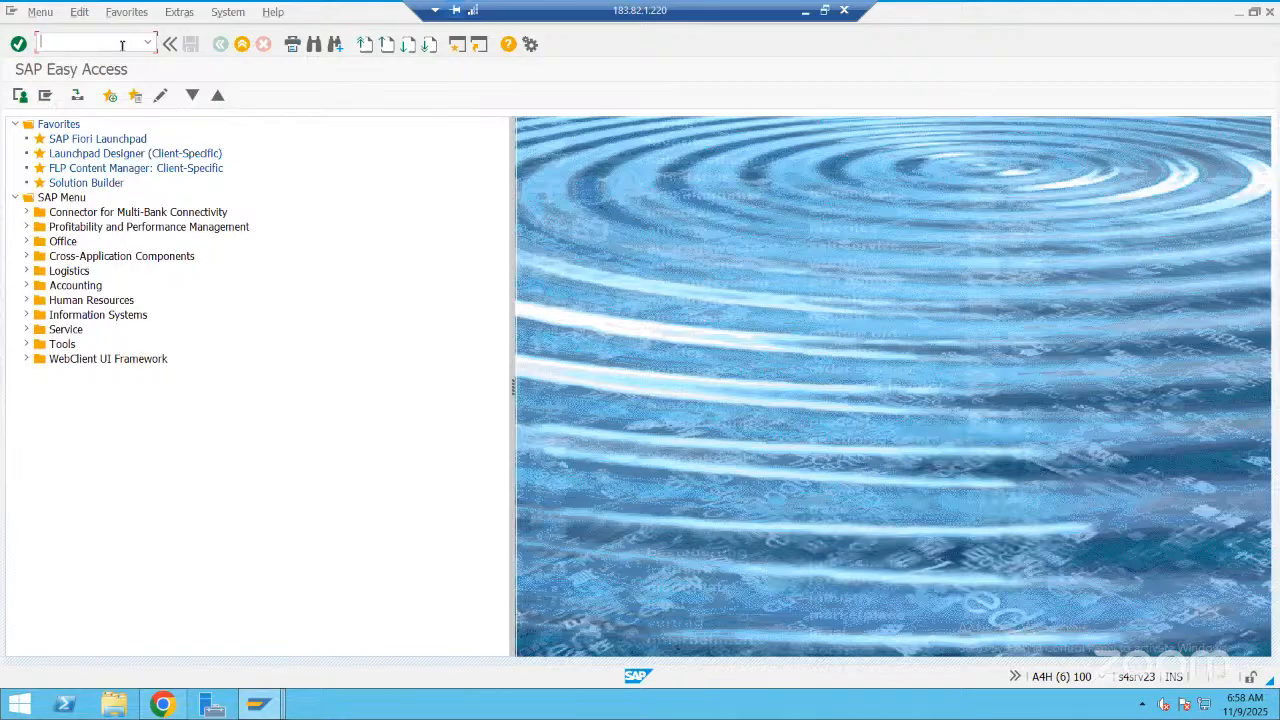
pyautogui.write('ox15')
pyautogui.press('Return')
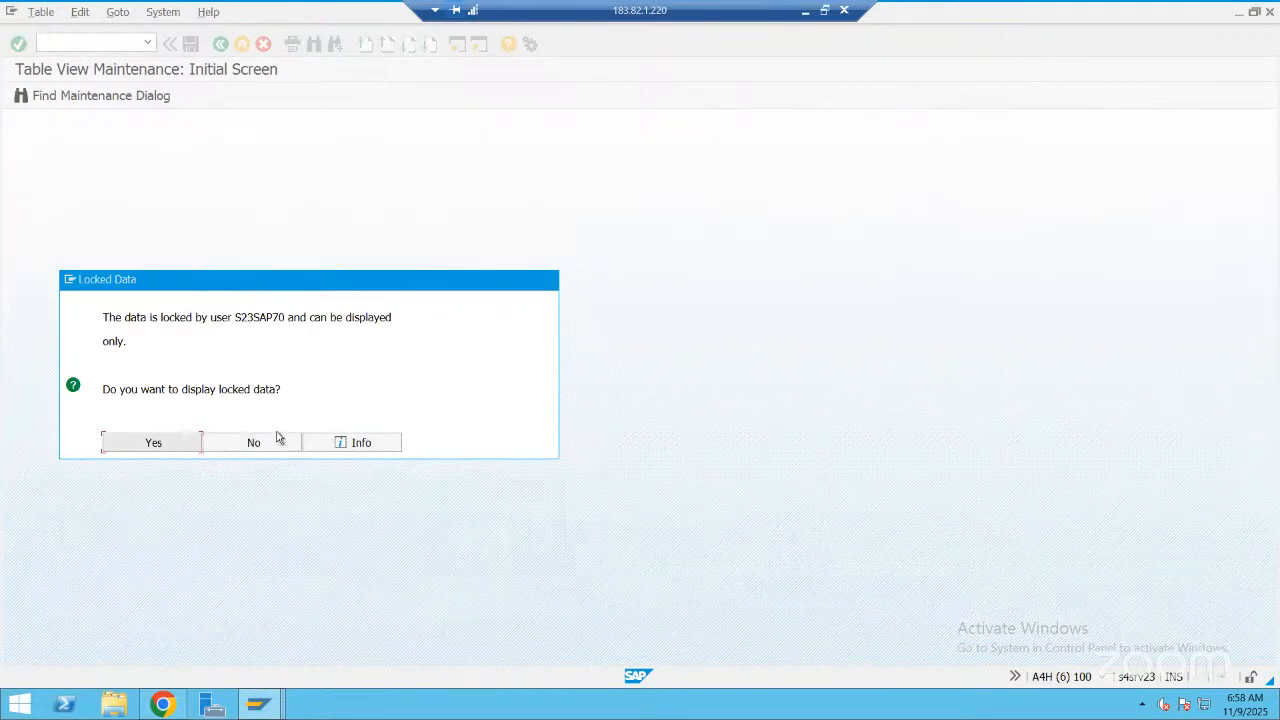
pyautogui.click(258, 704)
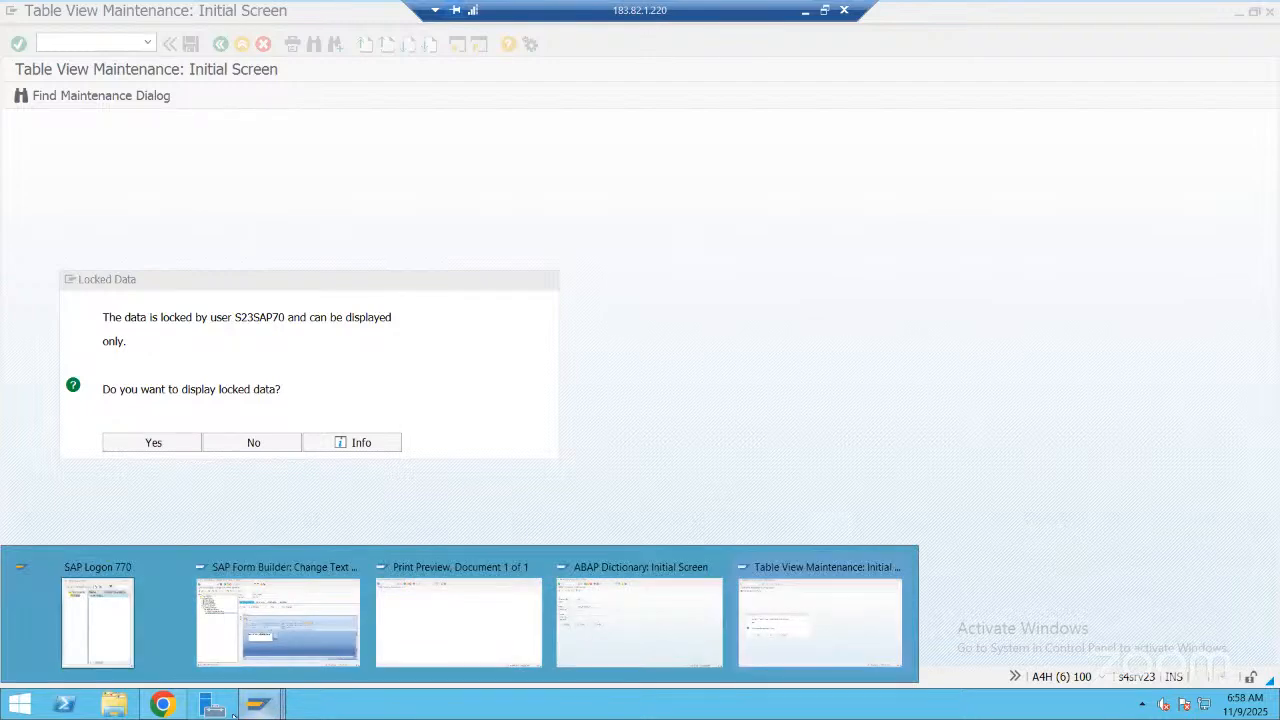
pyautogui.click(808, 566)
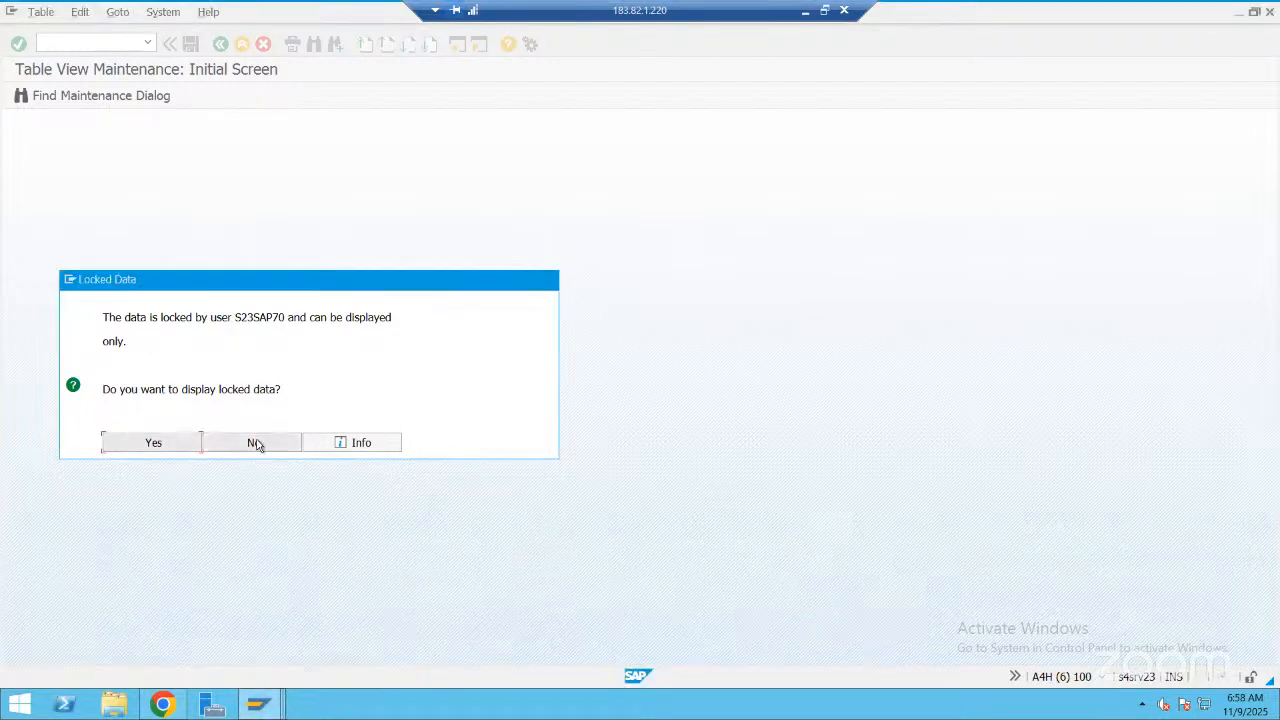
pyautogui.click(254, 442)
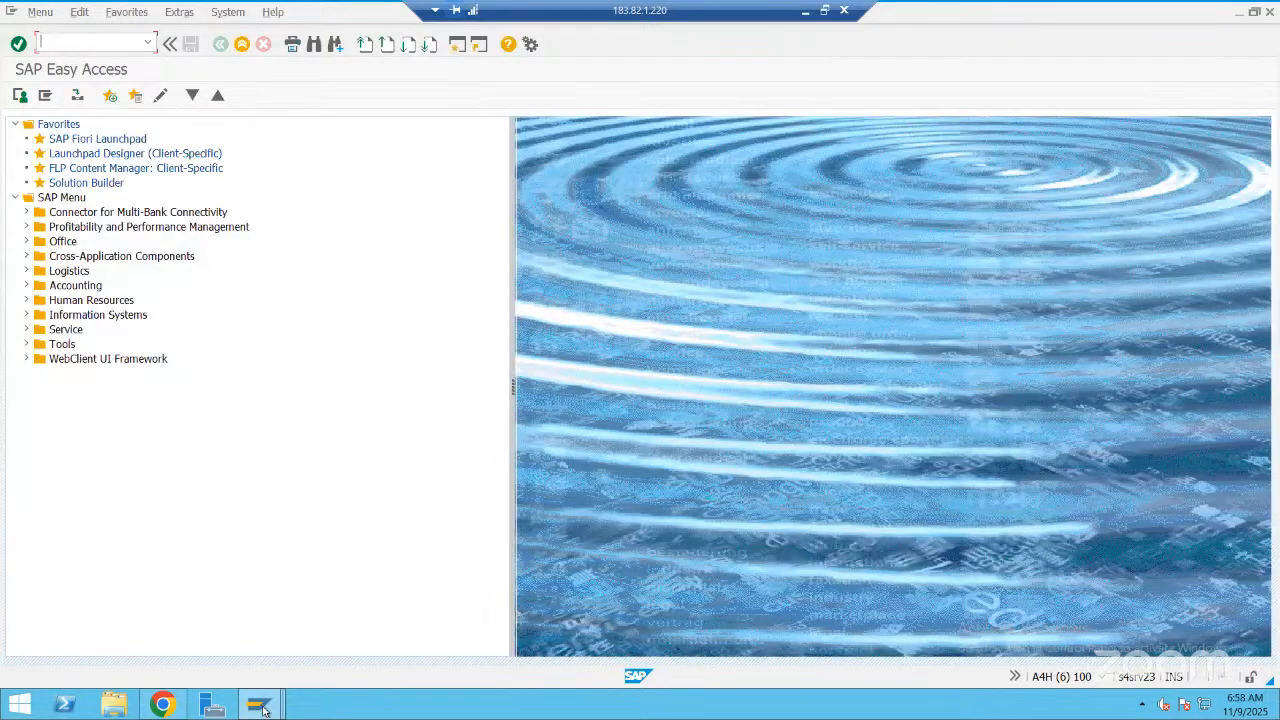
# Call the lock administration transaction SM12 in a new session, and restart it there
pyautogui.click(258, 704)
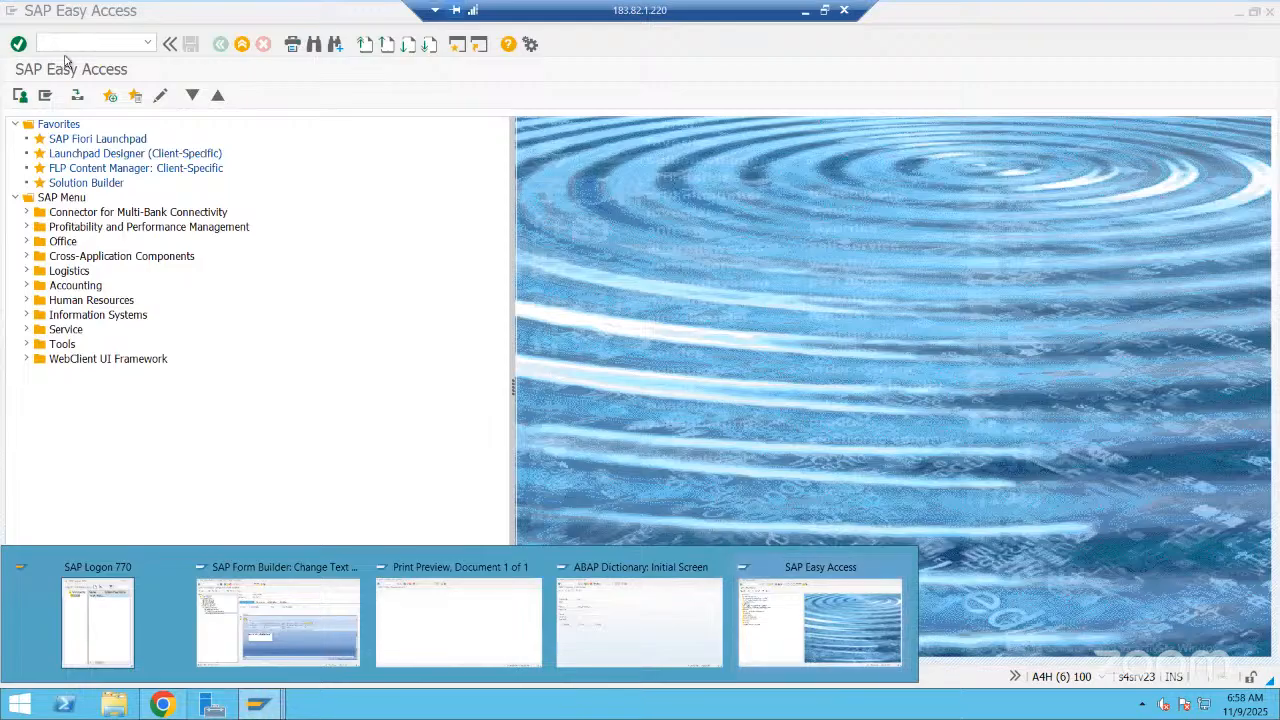
pyautogui.click(72, 42)
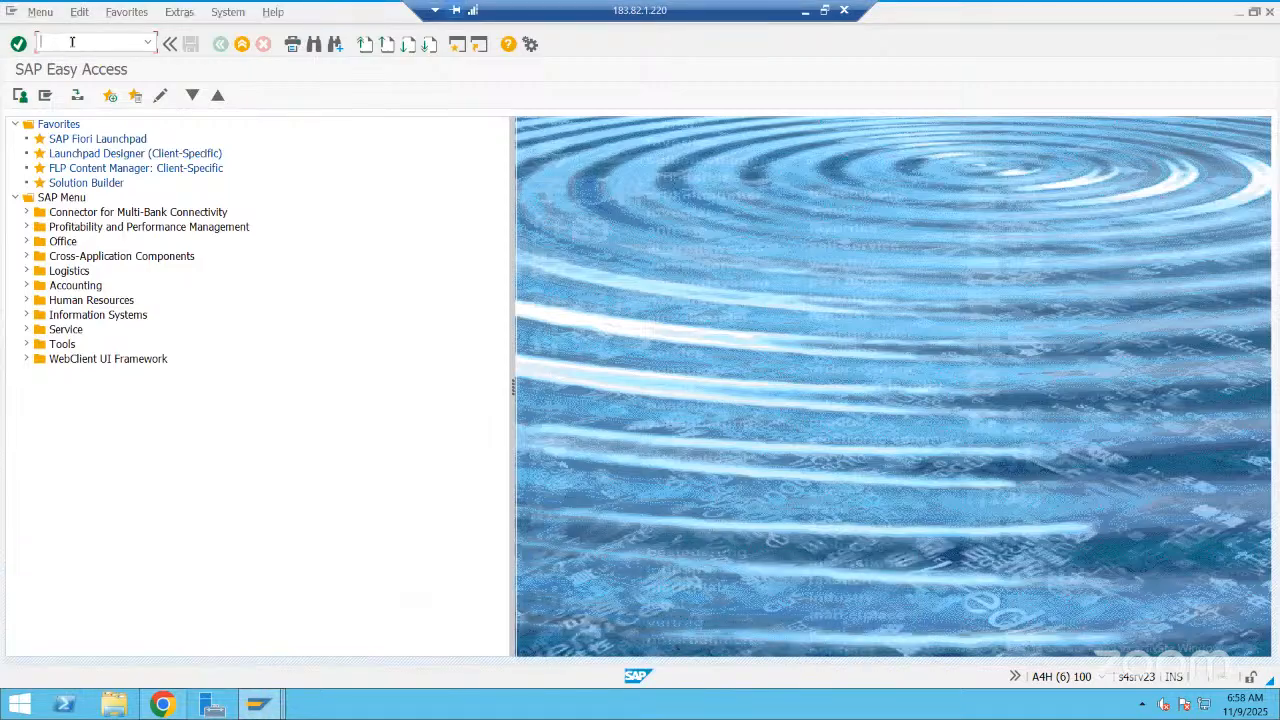
pyautogui.write('/o')
pyautogui.write('su01')
pyautogui.press('Return')
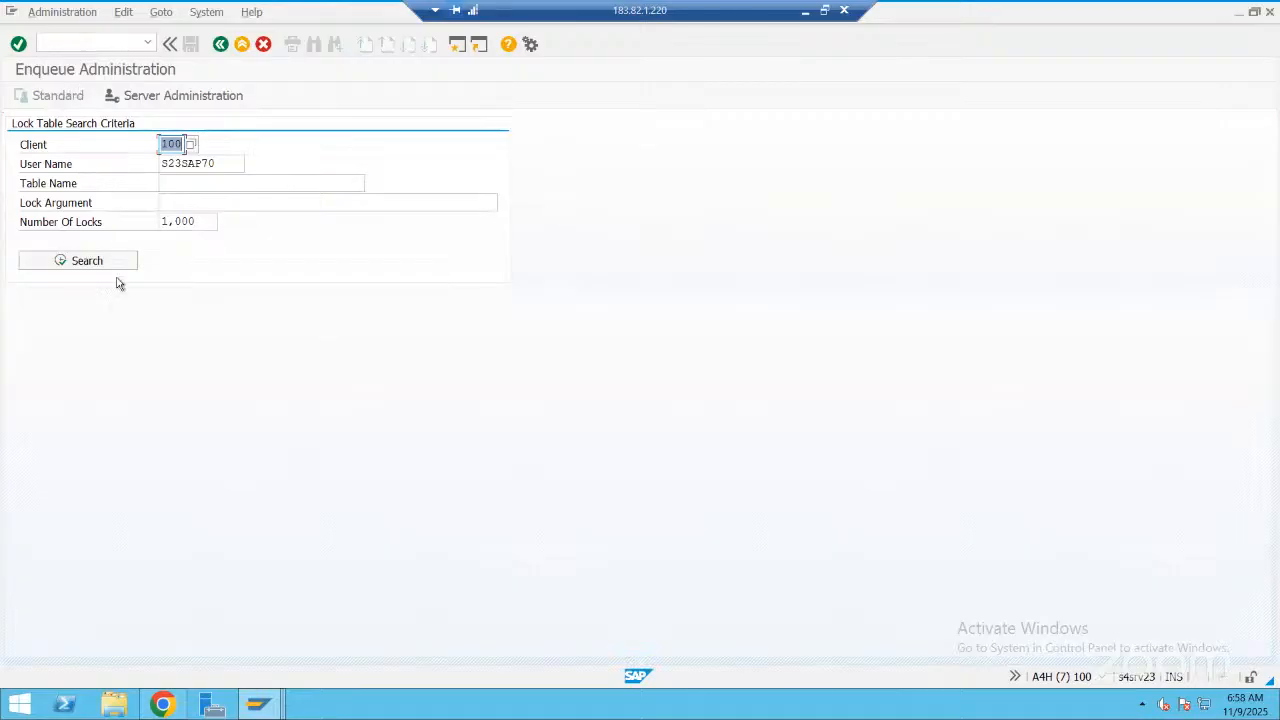
pyautogui.click(86, 42)
pyautogui.write('/nsm1')
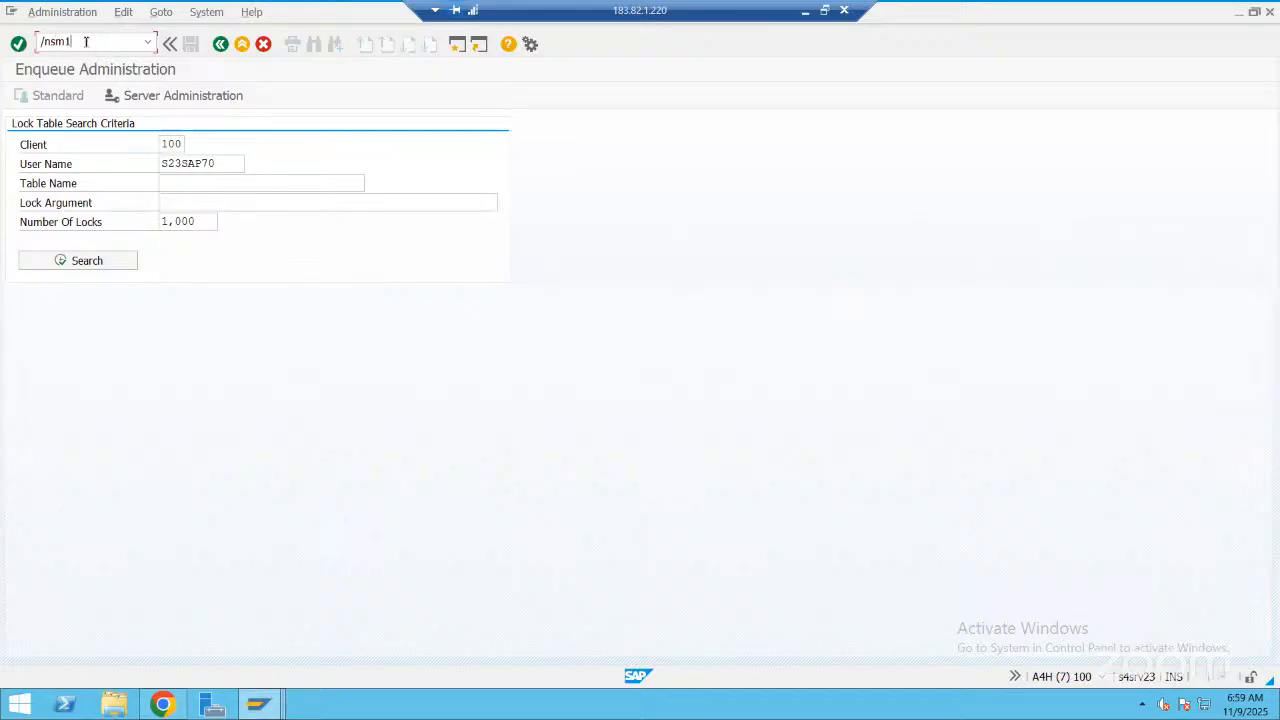
pyautogui.write('2')
pyautogui.press('Return')
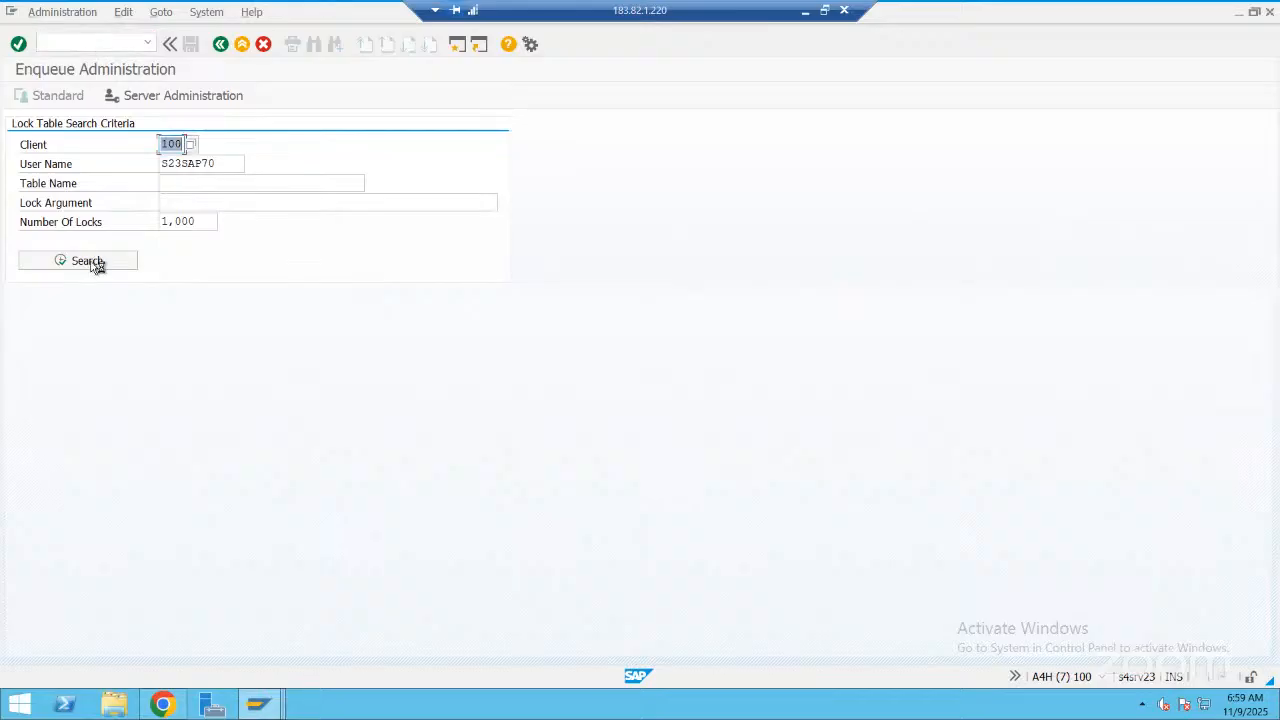
# List the preset user's lock entries in client 100, select all of them, and delete them
pyautogui.click(88, 261)
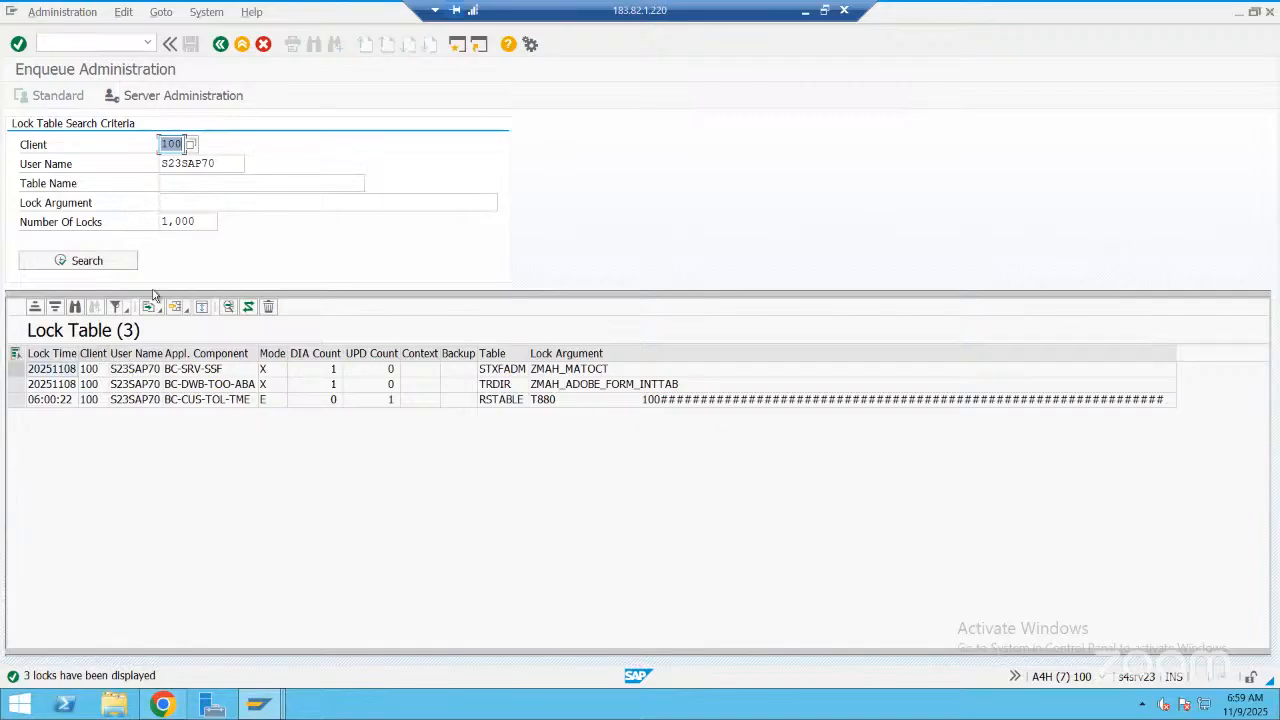
pyautogui.click(199, 307)
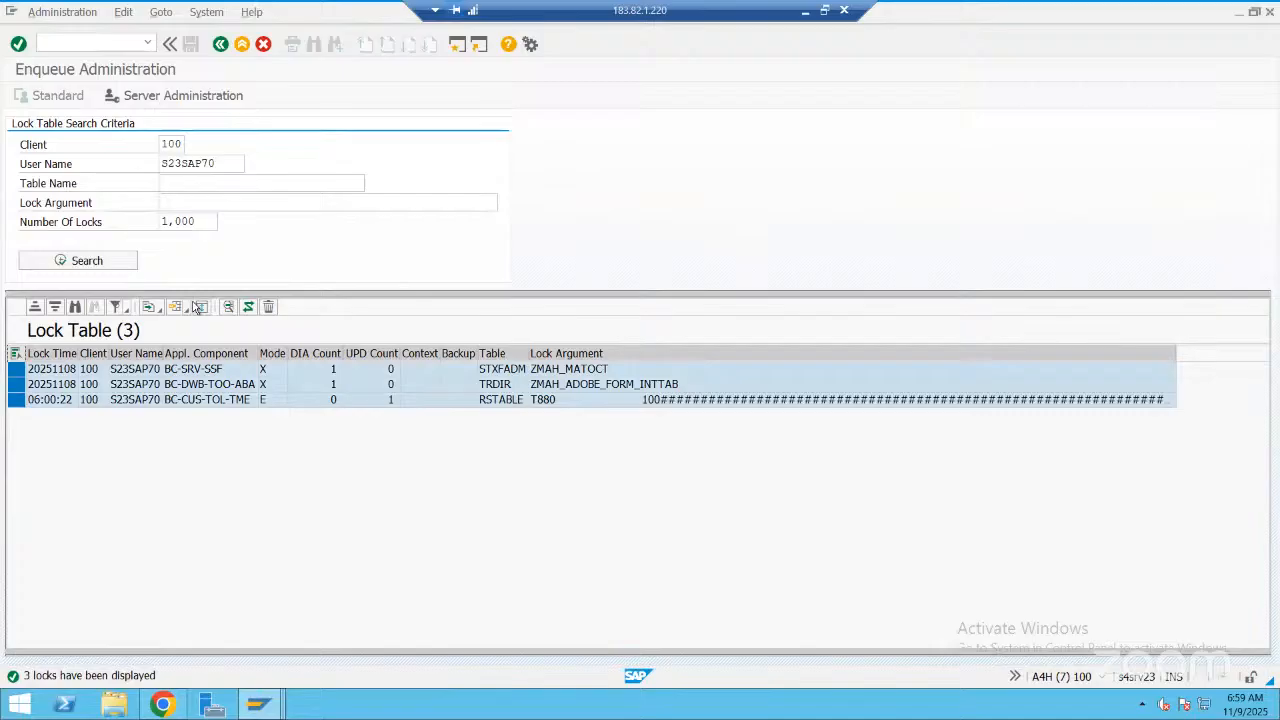
pyautogui.click(268, 308)
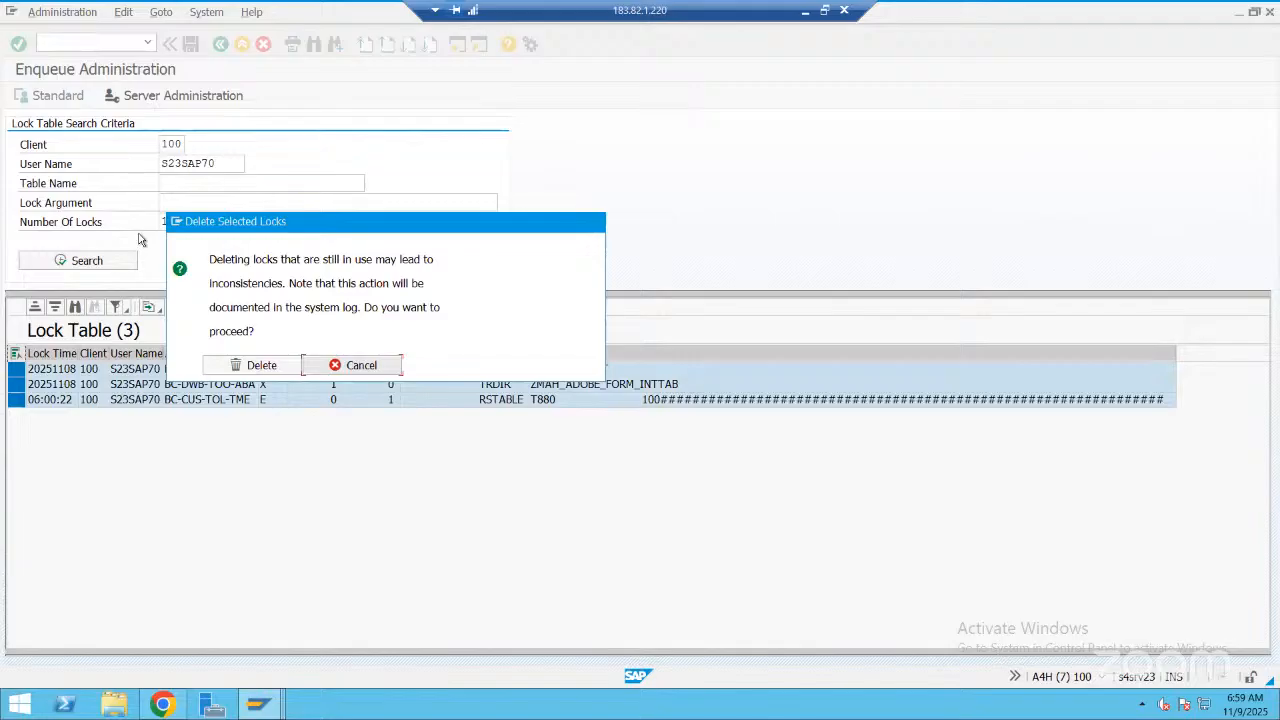
# Try to call ox15 again by adding a session prefix to the earlier command
pyautogui.click(147, 44)
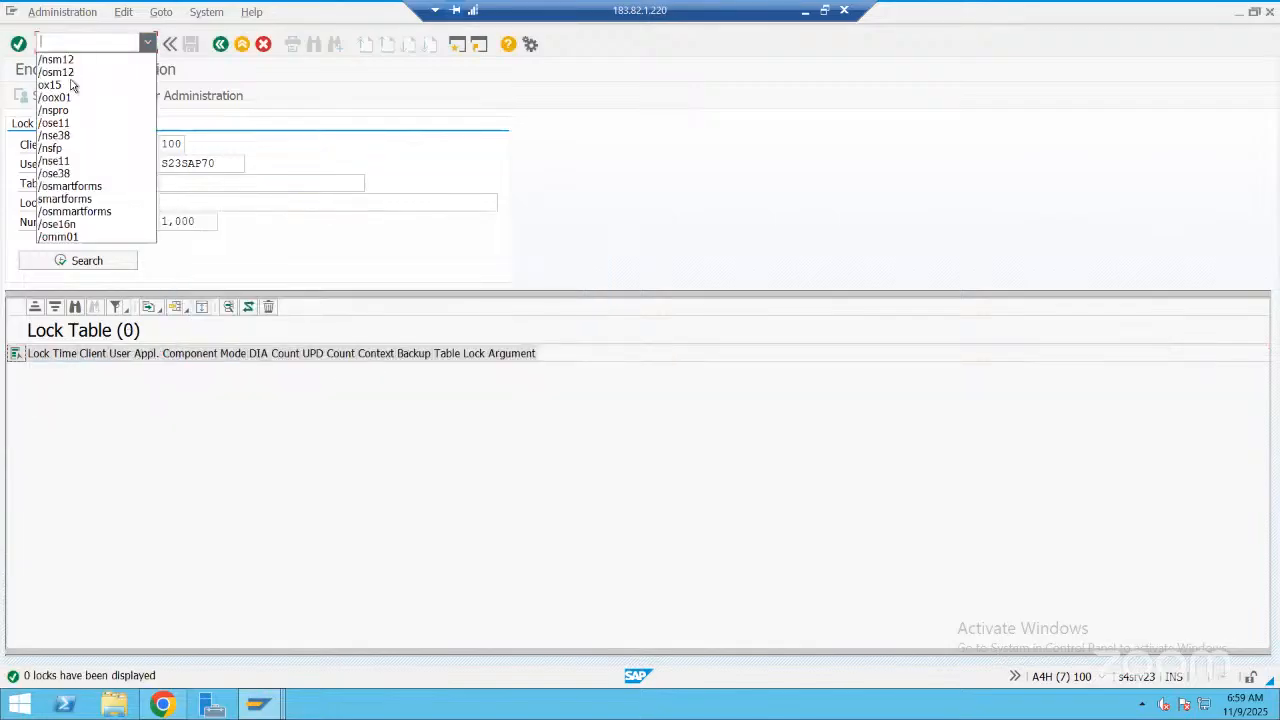
pyautogui.click(71, 86)
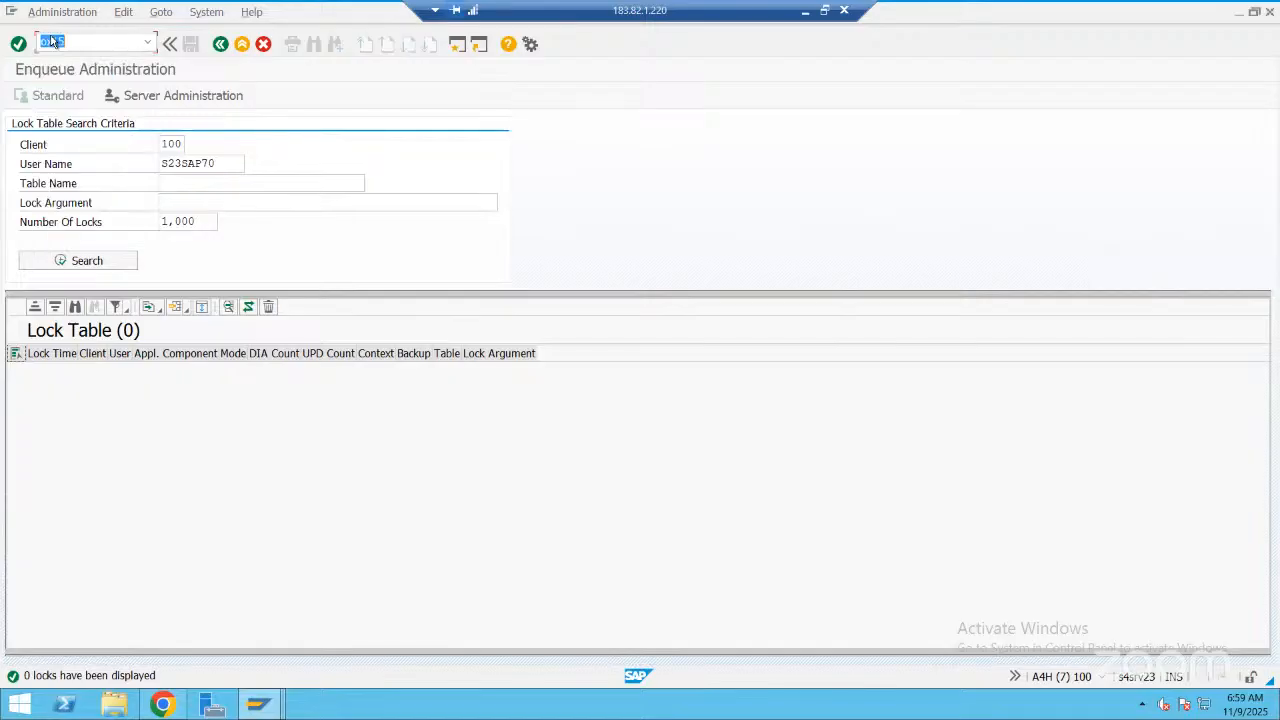
pyautogui.click(44, 41)
pyautogui.write('/o')
pyautogui.press('BackSpace')
pyautogui.write('nx15')
pyautogui.press('Return')
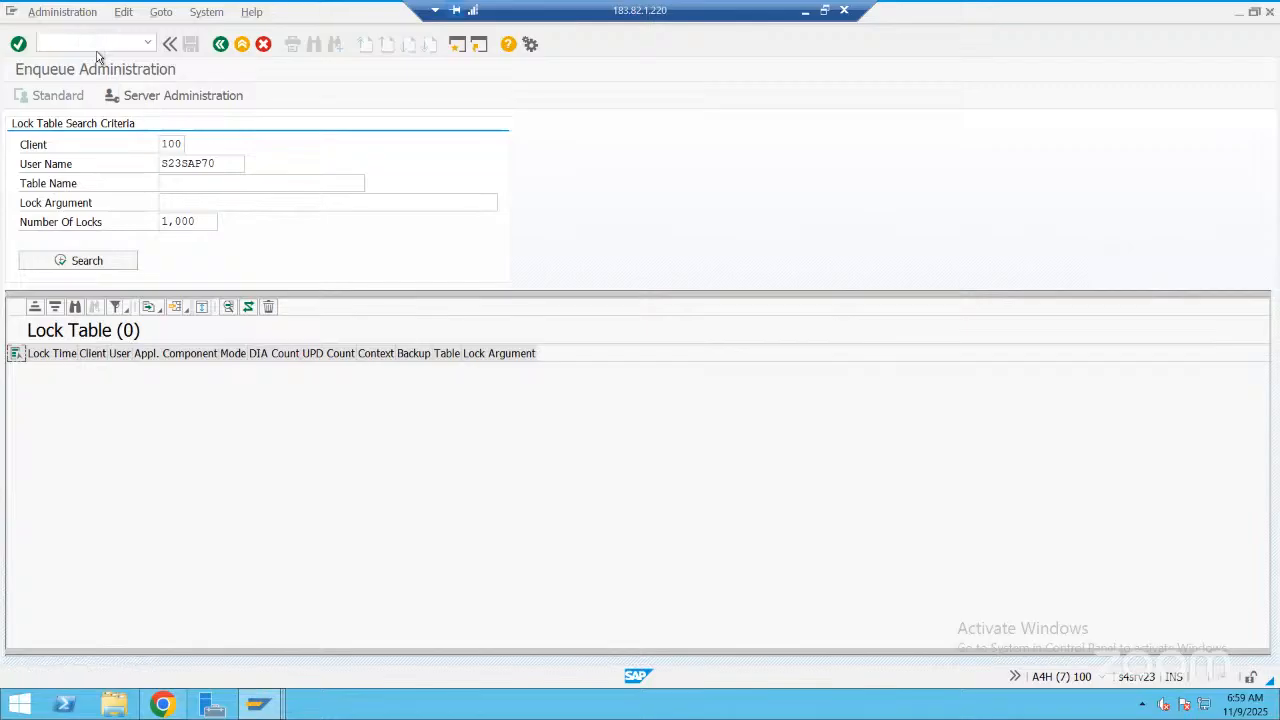
# Replace the lock administration screen with the company maintenance transaction by running /nox15
pyautogui.click(148, 45)
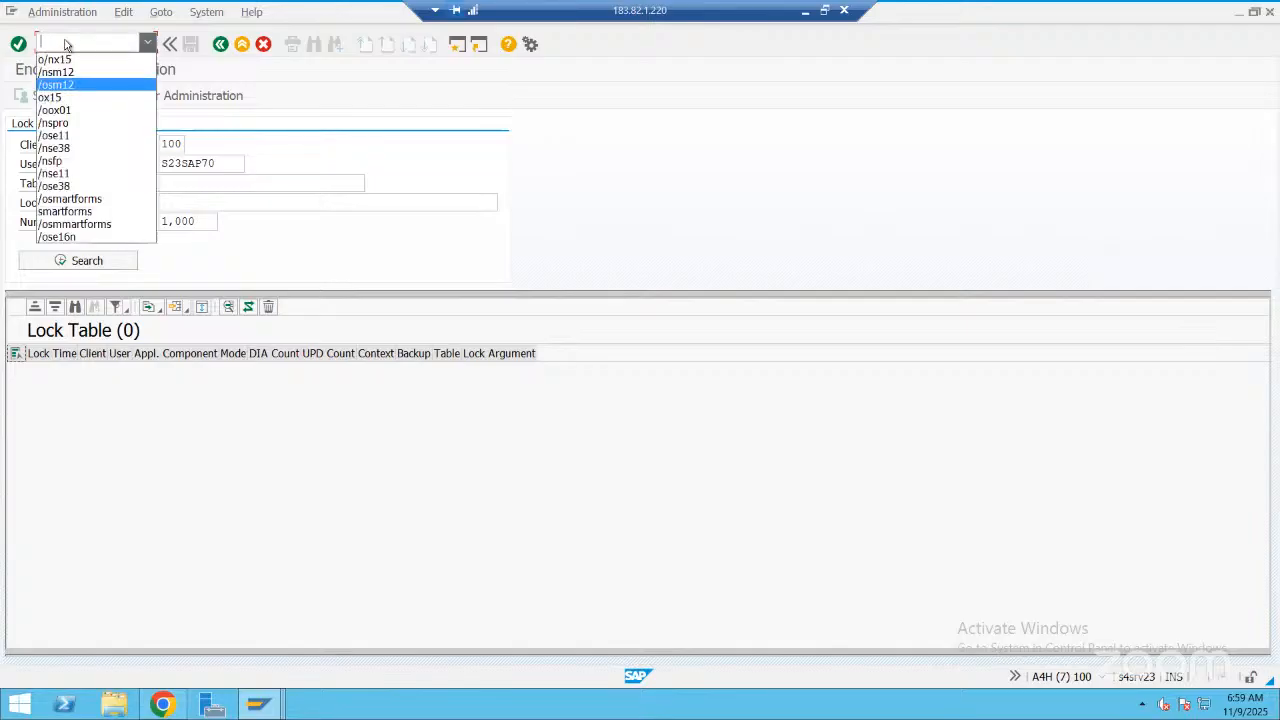
pyautogui.press('Down')
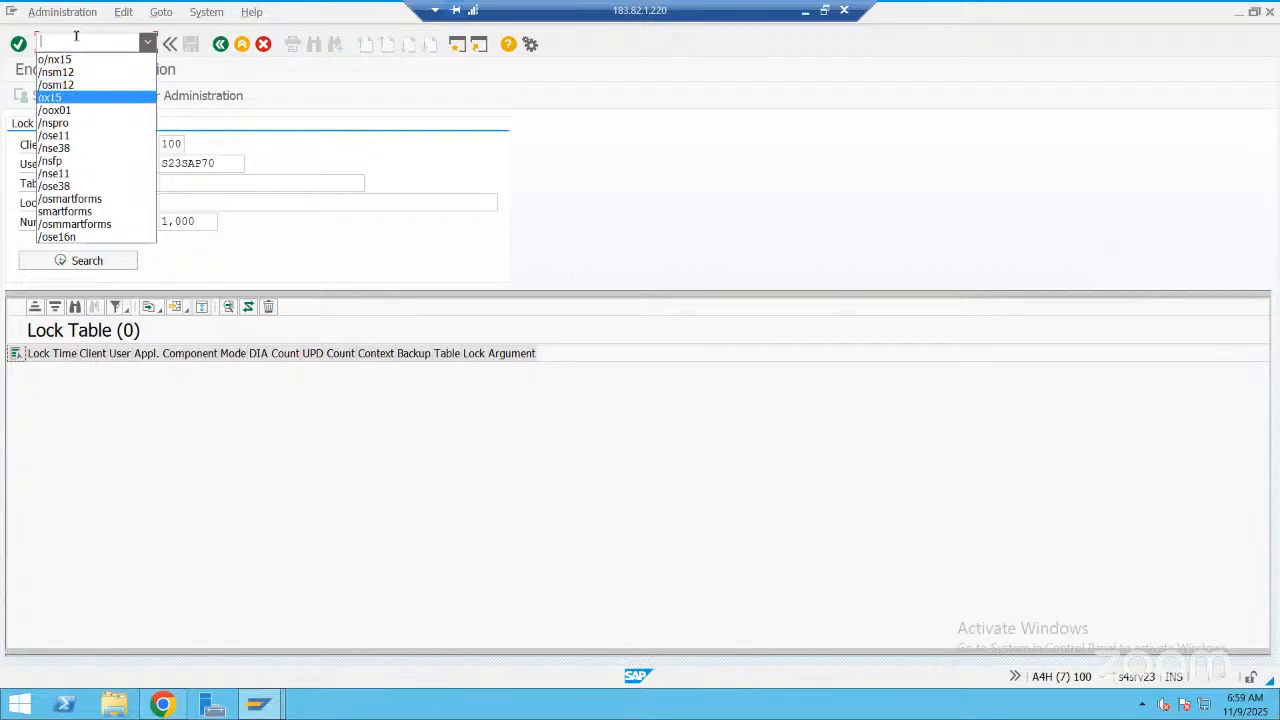
pyautogui.press('Escape')
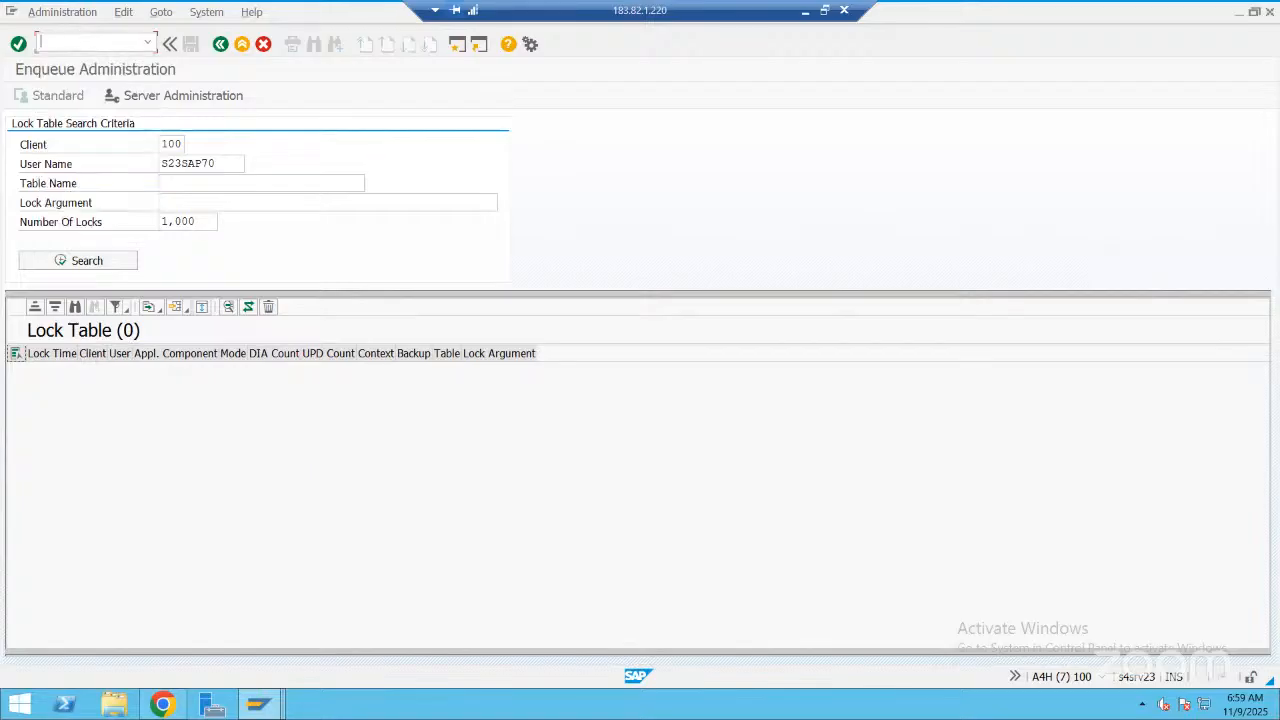
pyautogui.write('/nox15')
pyautogui.press('Return')
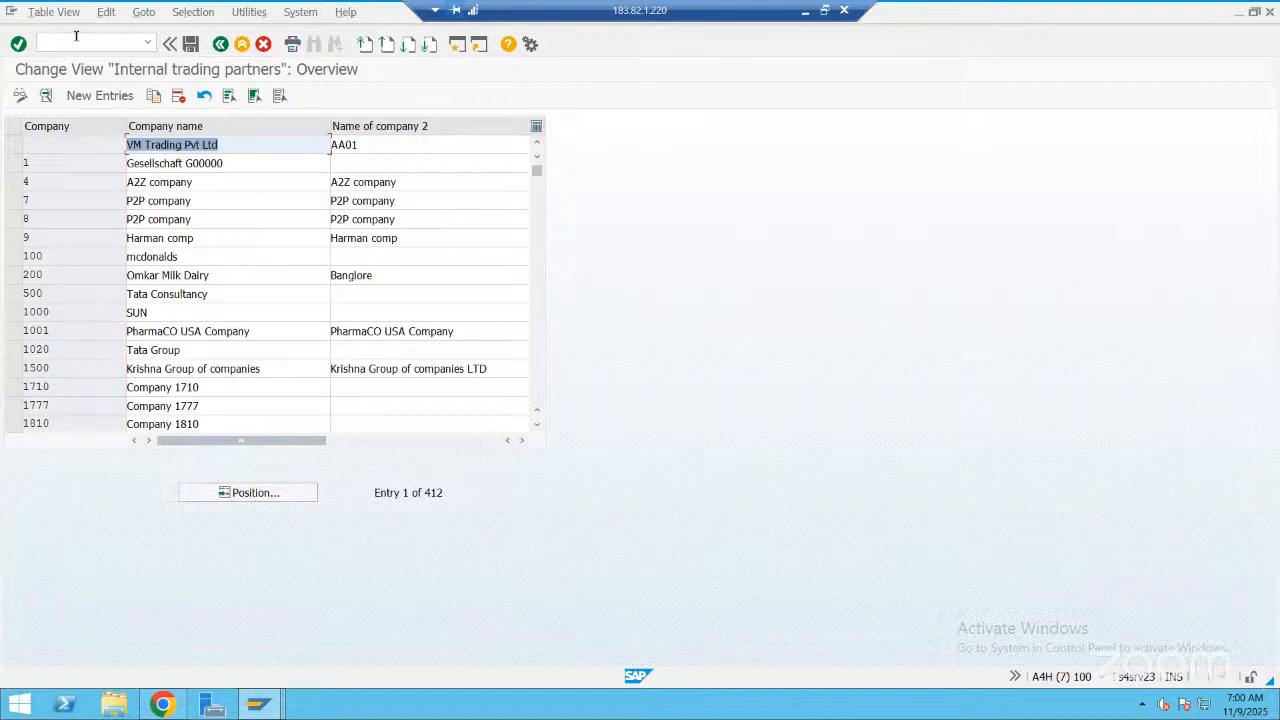
# Create a new company entry with the key MRAS2 and the company name "MRAS IT Company"
pyautogui.click(118, 100)
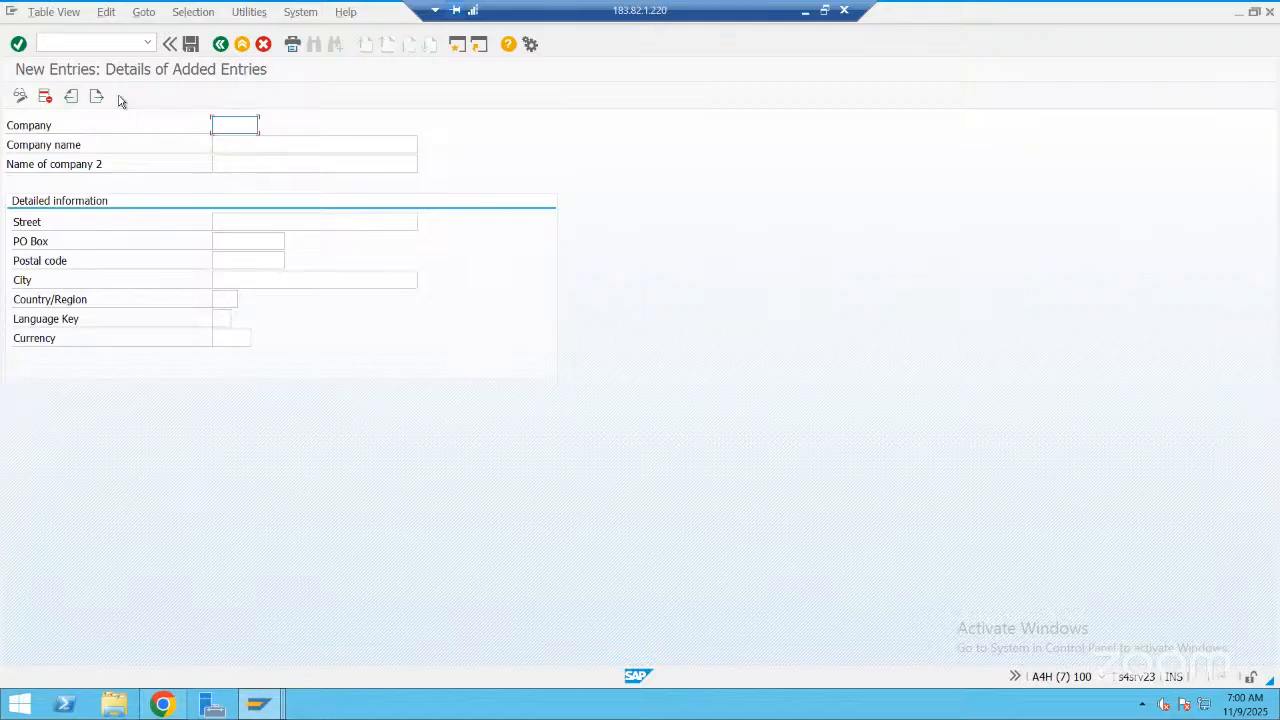
pyautogui.write('MRAS2')
pyautogui.click(237, 144)
pyautogui.write('MRAS ')
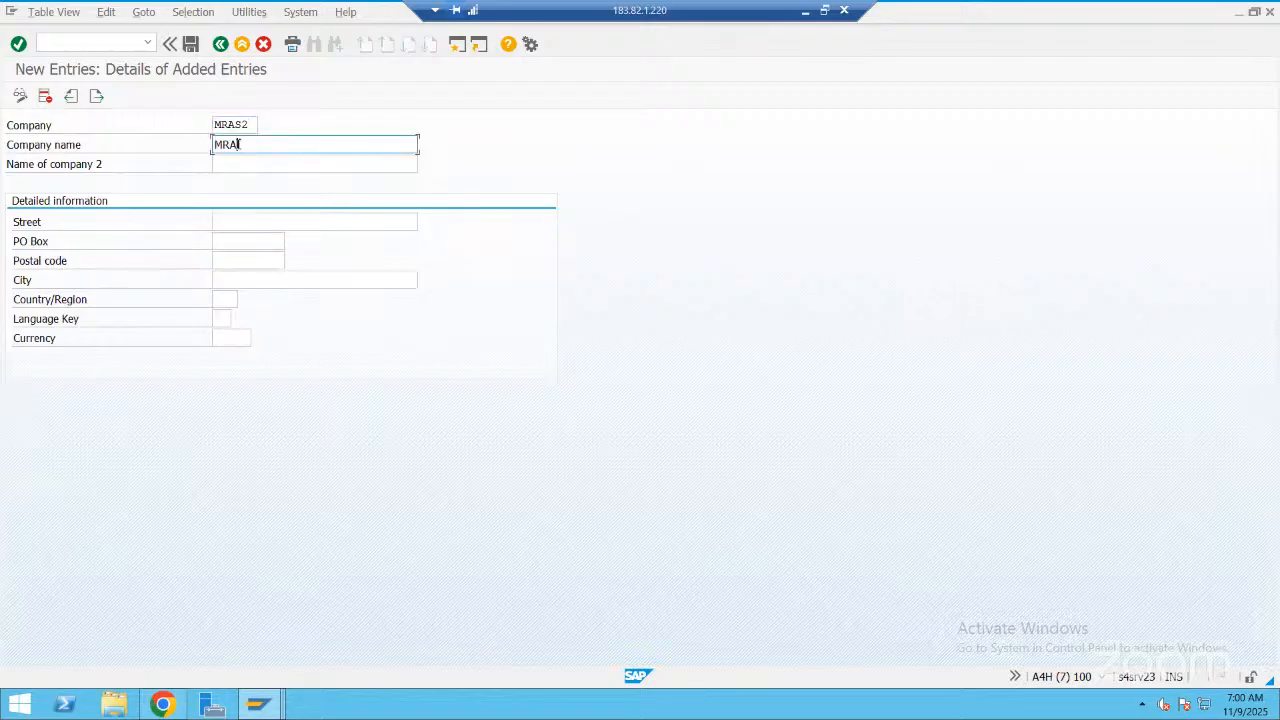
pyautogui.write('IT Company')
# Set the second company name to "Training consultancy developme"
pyautogui.click(240, 162)
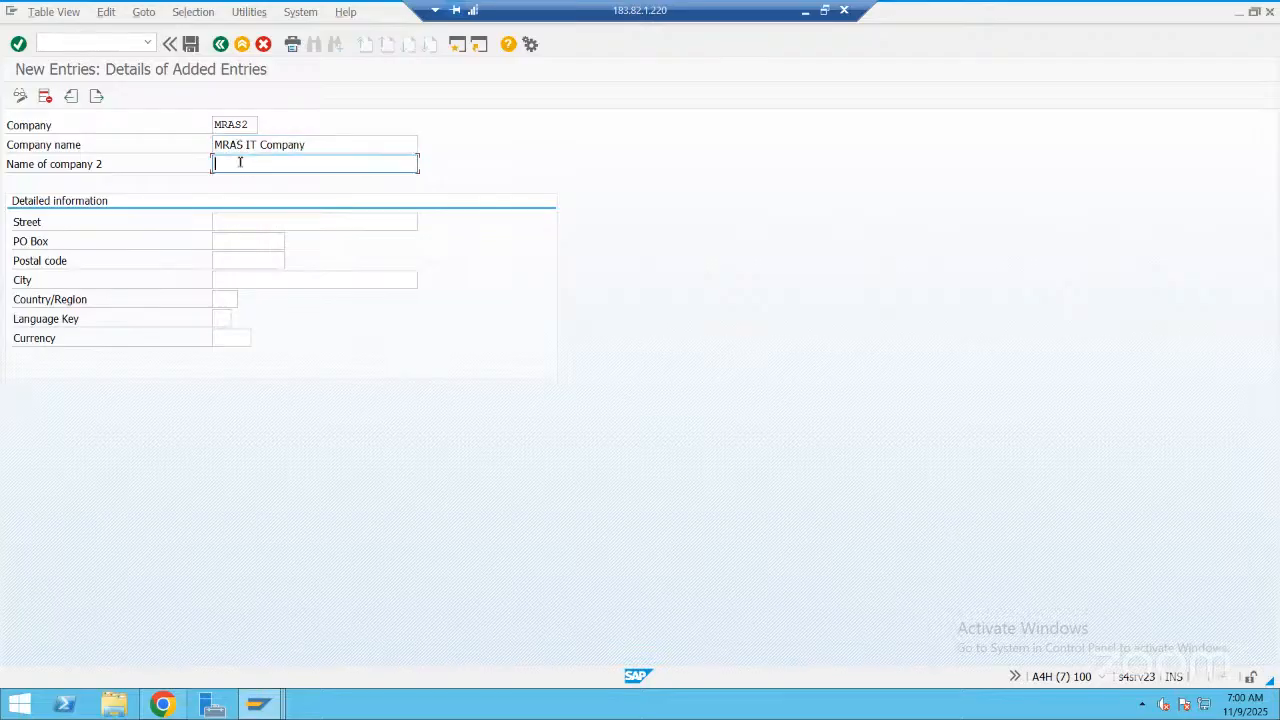
pyautogui.write('Training a')
pyautogui.press('BackSpace')
pyautogui.write('consultancy developme')
# Fill in the company's street, PO box, postal code and city in the detailed information
pyautogui.click(256, 222)
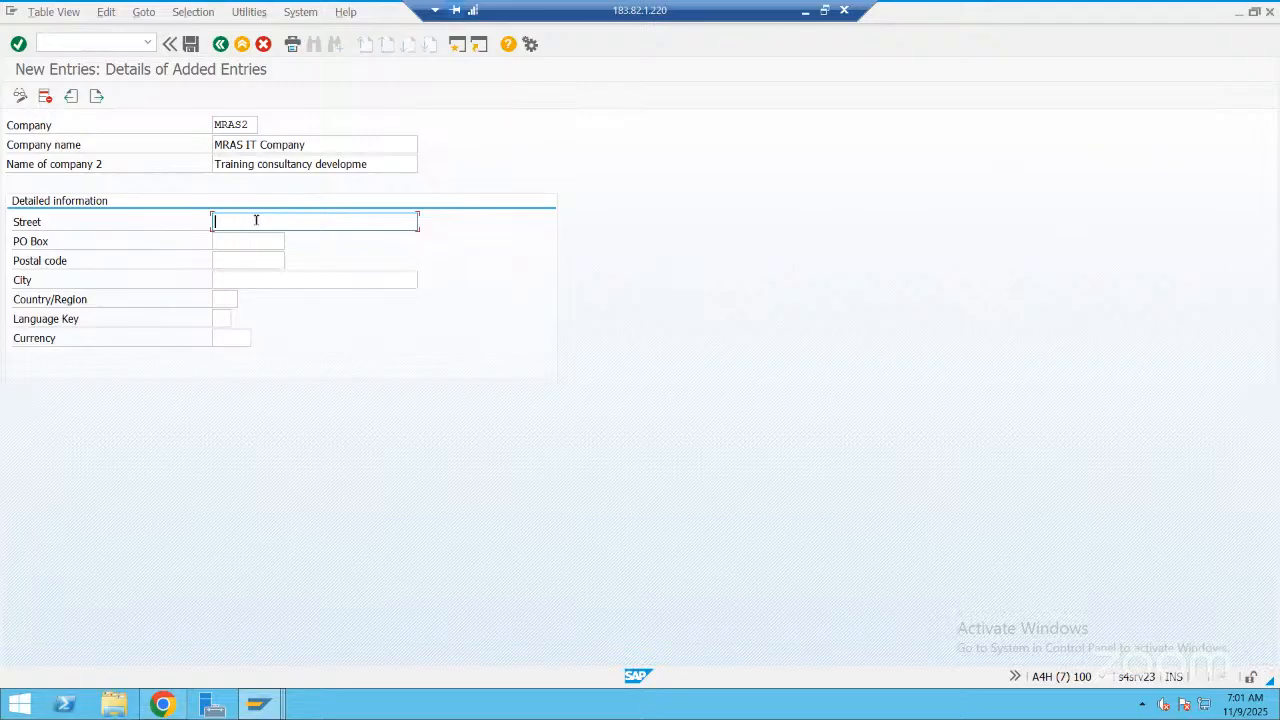
pyautogui.write('Whitefield')
pyautogui.click(246, 242)
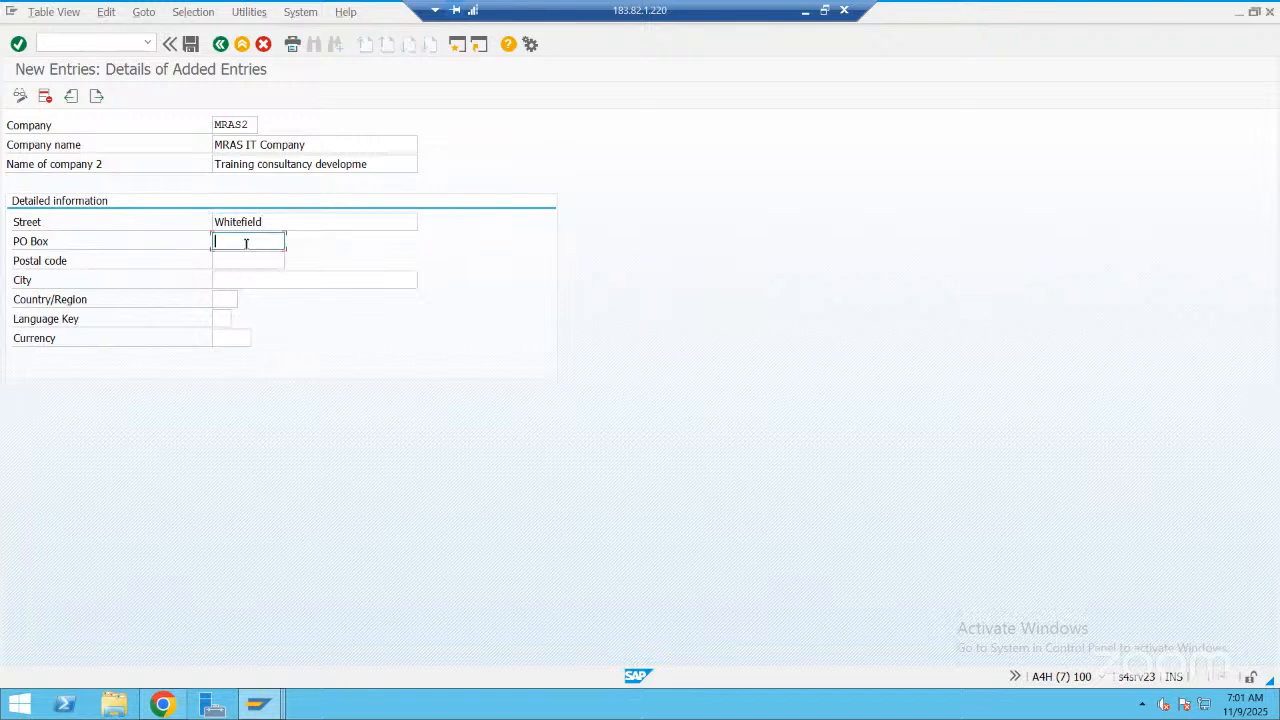
pyautogui.write('516359')
pyautogui.click(244, 260)
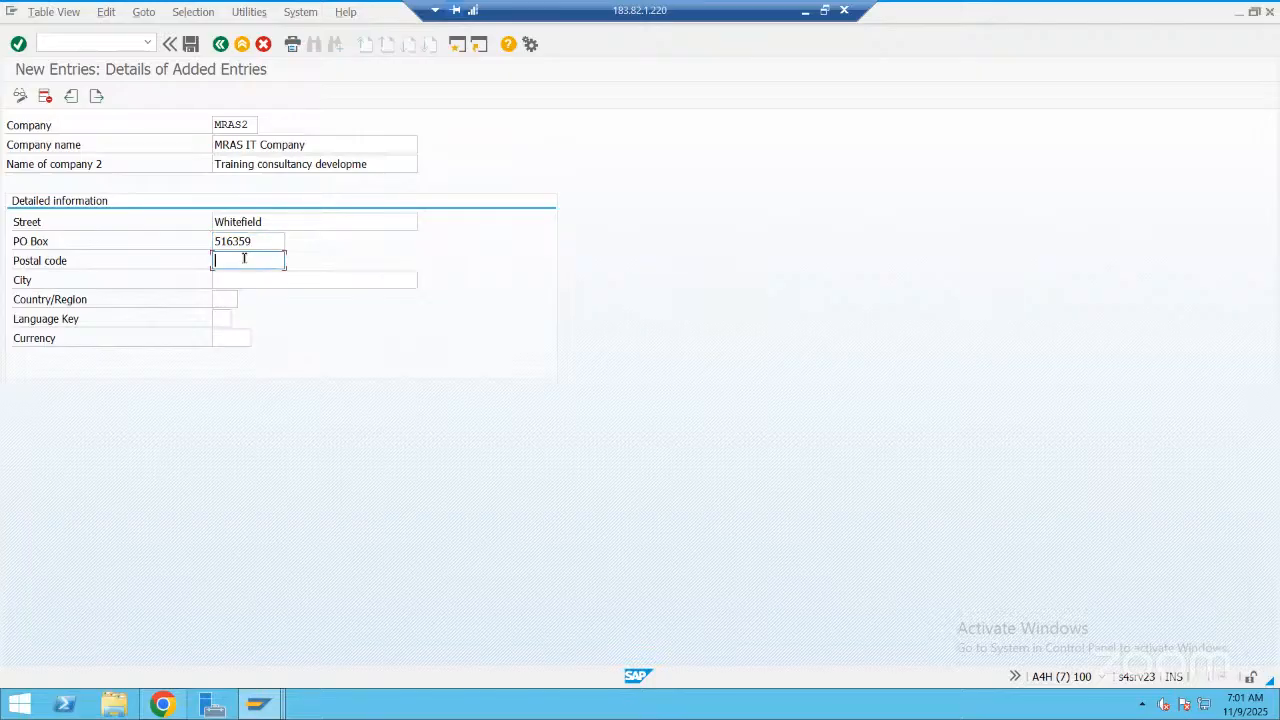
pyautogui.write('516359')
pyautogui.click(252, 281)
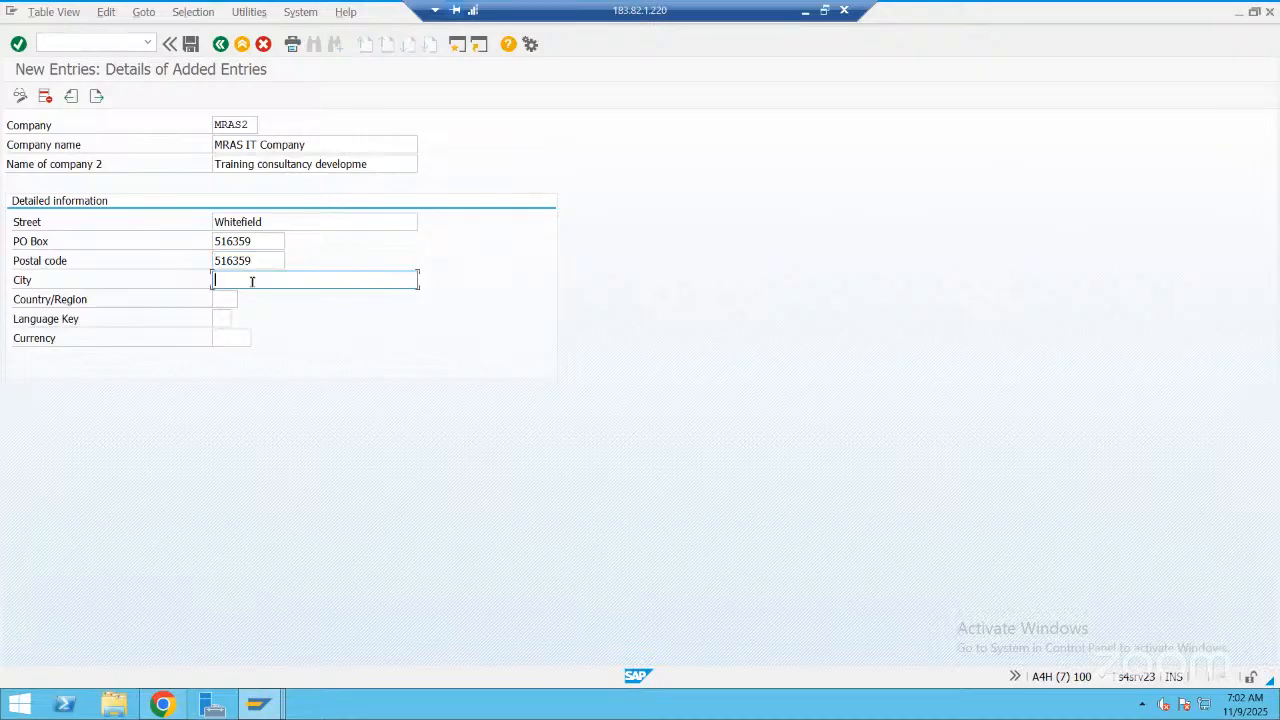
pyautogui.write('Bangalore')
# Set the country to IN, the language key to EN and the currency to INR, and save the company entry
pyautogui.click(229, 301)
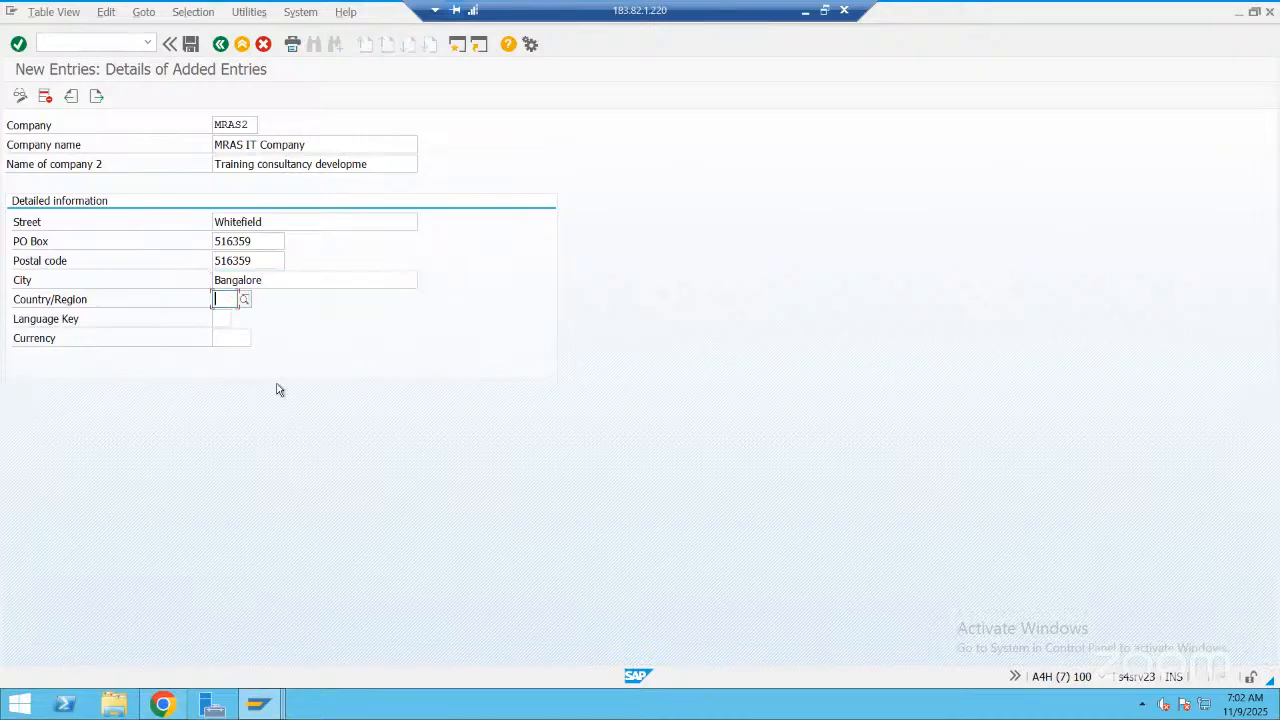
pyautogui.write('IN')
pyautogui.click(220, 316)
pyautogui.click(220, 318)
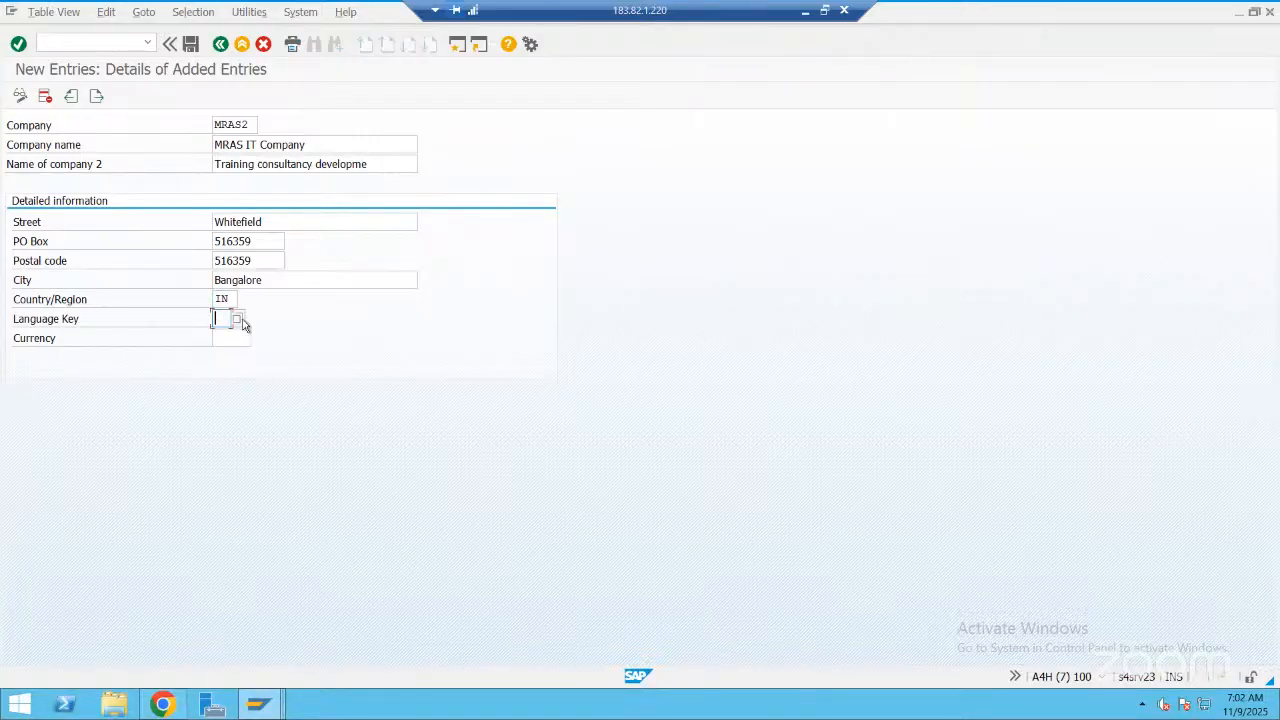
pyautogui.write('EN')
pyautogui.click(236, 337)
pyautogui.write('INR')
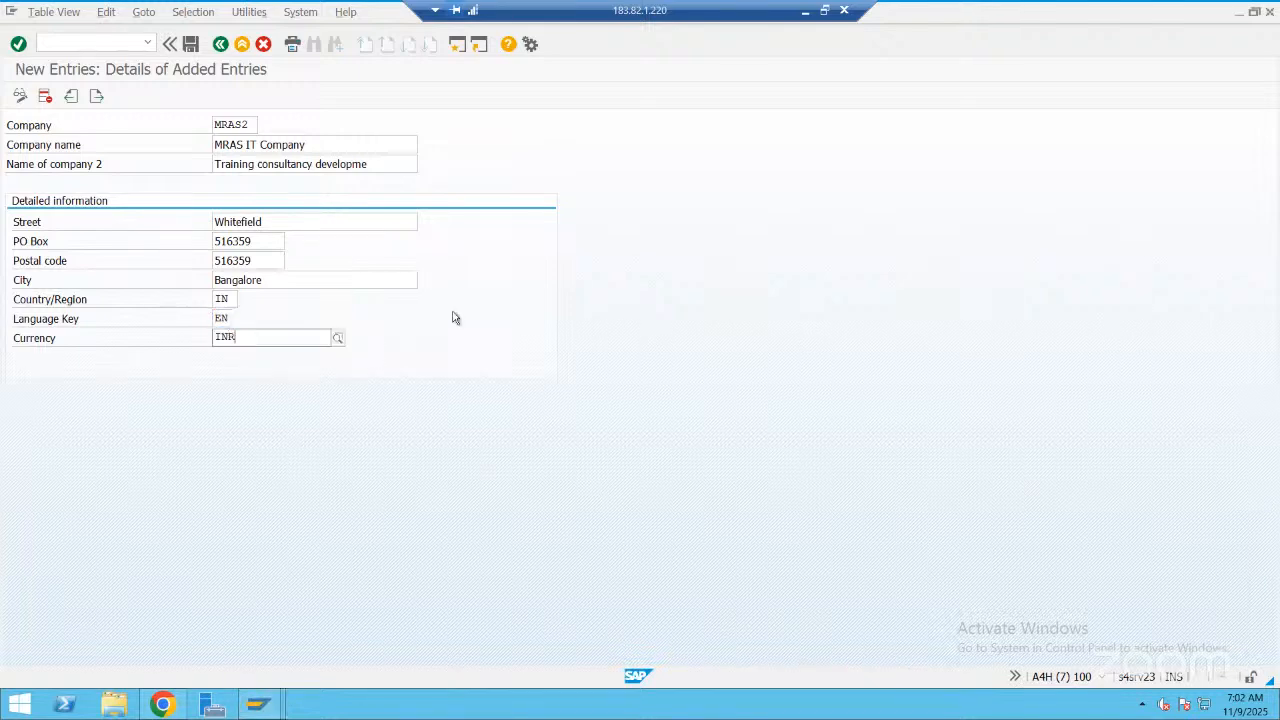
pyautogui.click(193, 46)
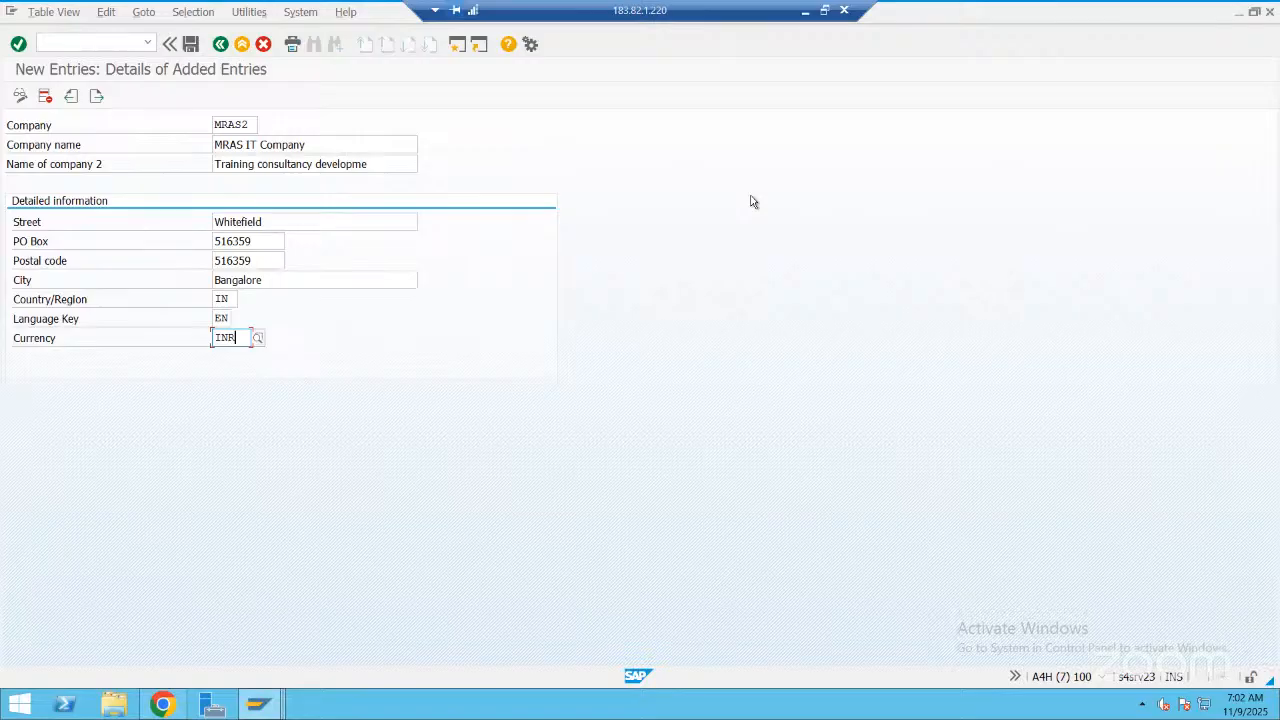
# Switch to PowerPoint and create a blank presentation
pyautogui.click(548, 700)
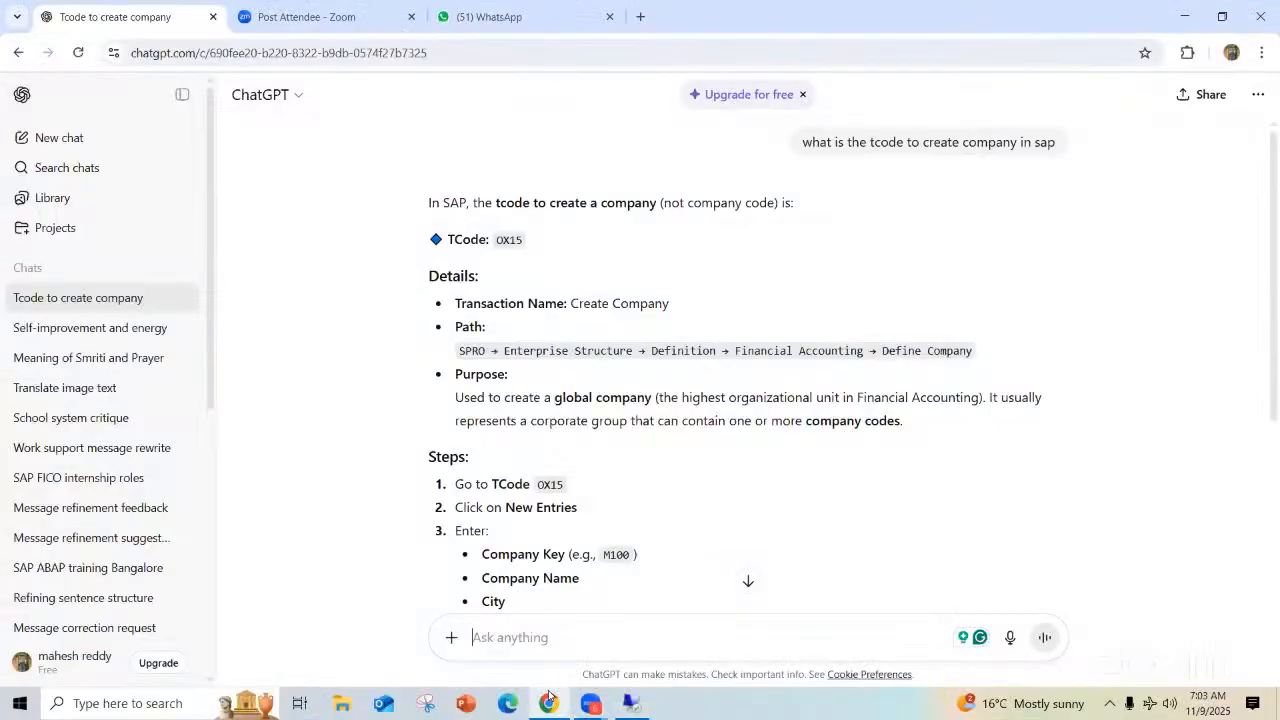
pyautogui.click(463, 700)
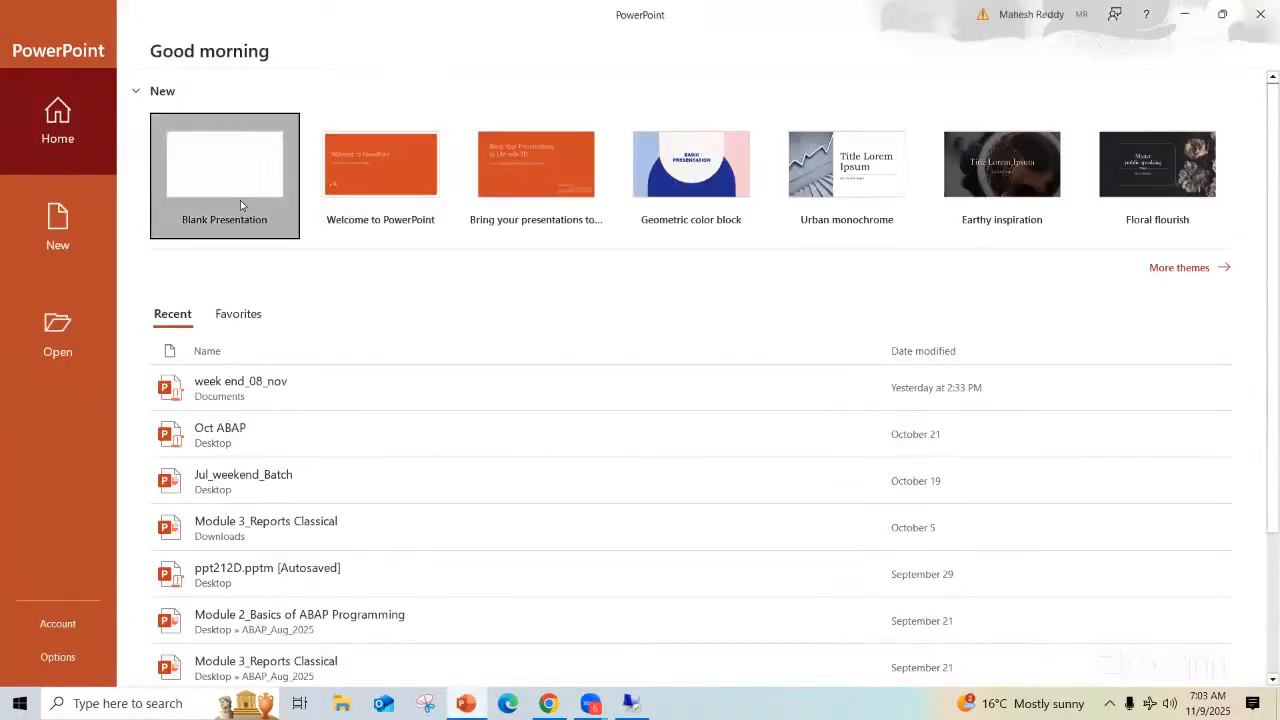
pyautogui.click(240, 200)
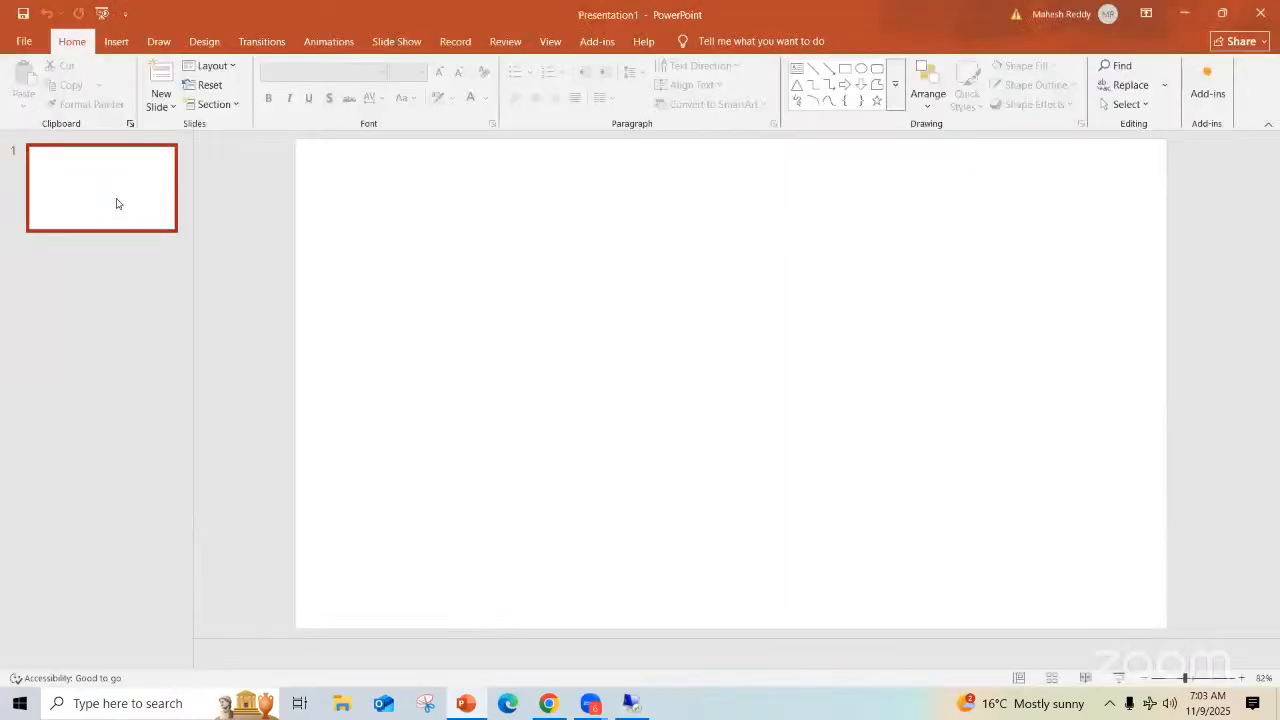
# Give the slide a blank layout and draw a rectangle about 3.83 by 1.19 inches in its upper-left area, labelled "Business Tcode"
pyautogui.rightClick(115, 198)
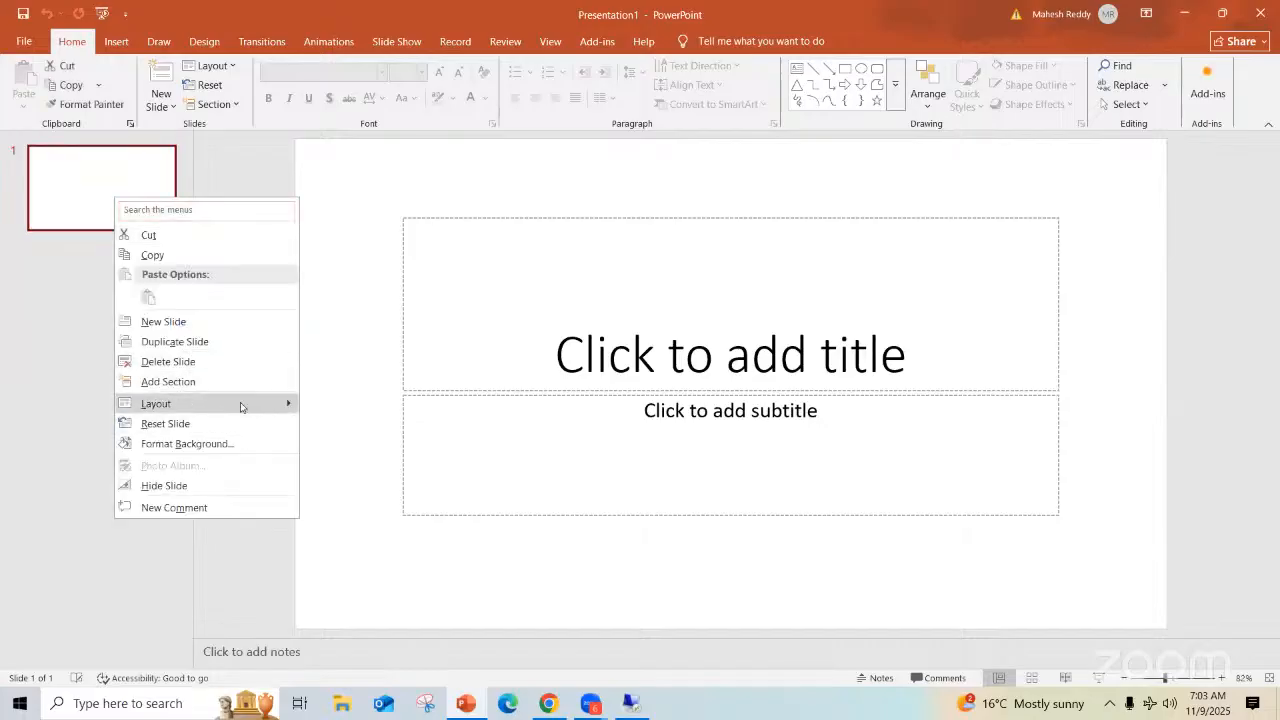
pyautogui.click(337, 591)
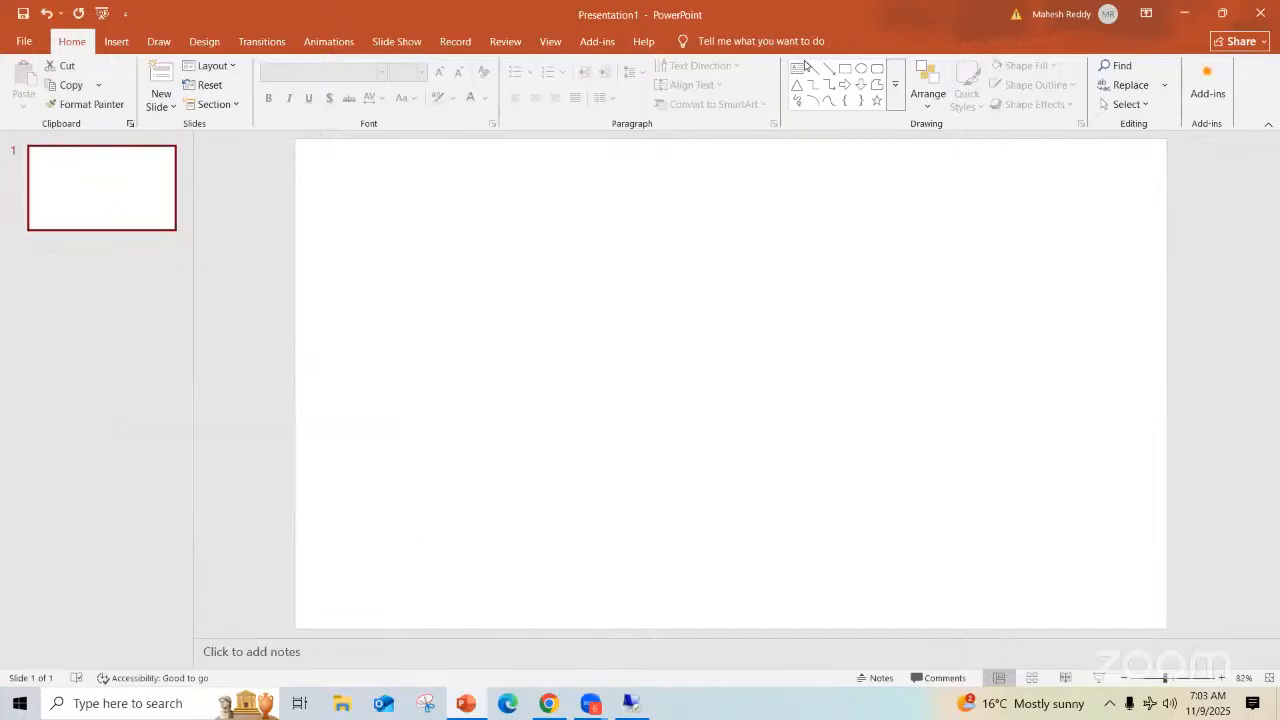
pyautogui.click(845, 68)
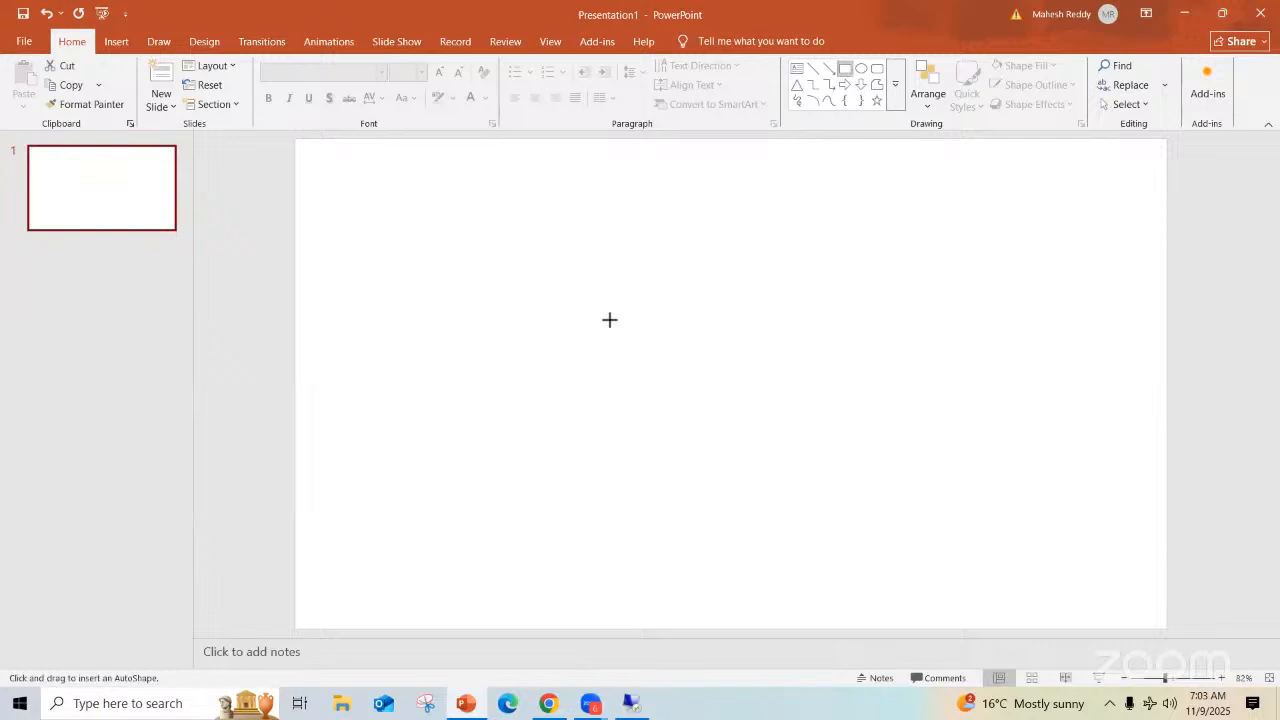
pyautogui.moveTo(357, 239); pyautogui.dragTo(610, 320)
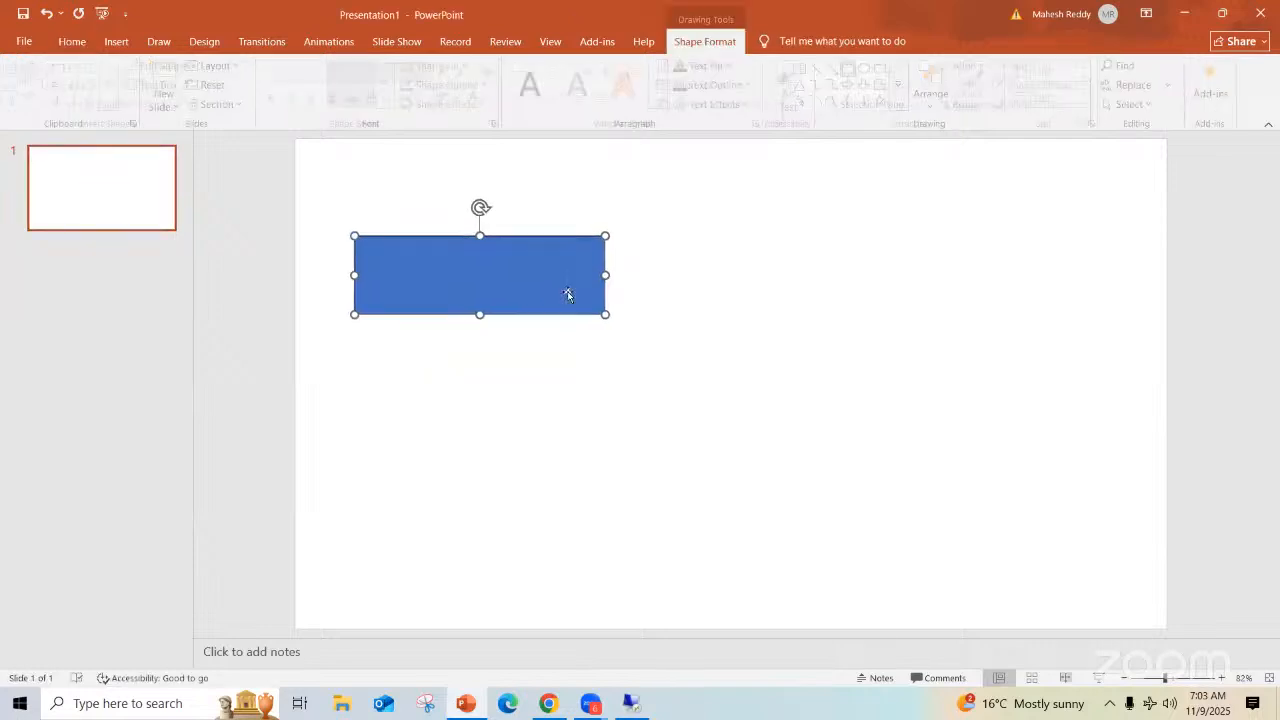
pyautogui.write('Business')
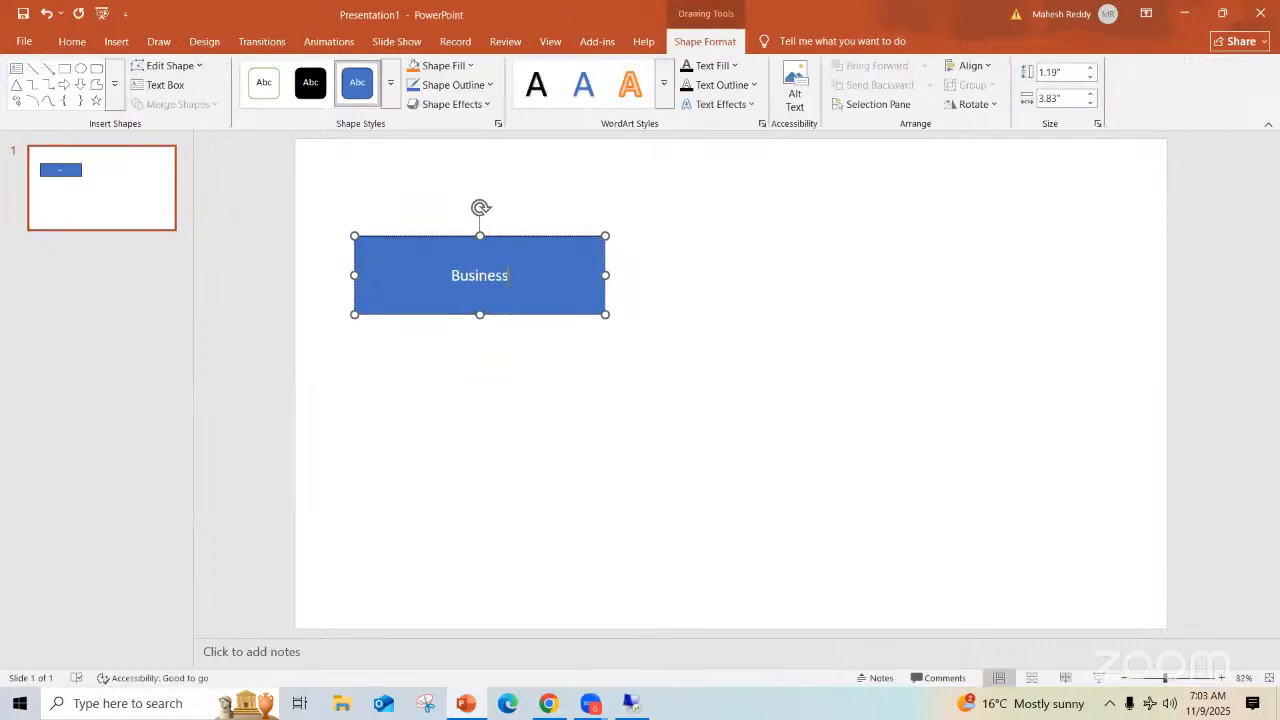
pyautogui.write(' Tcode')
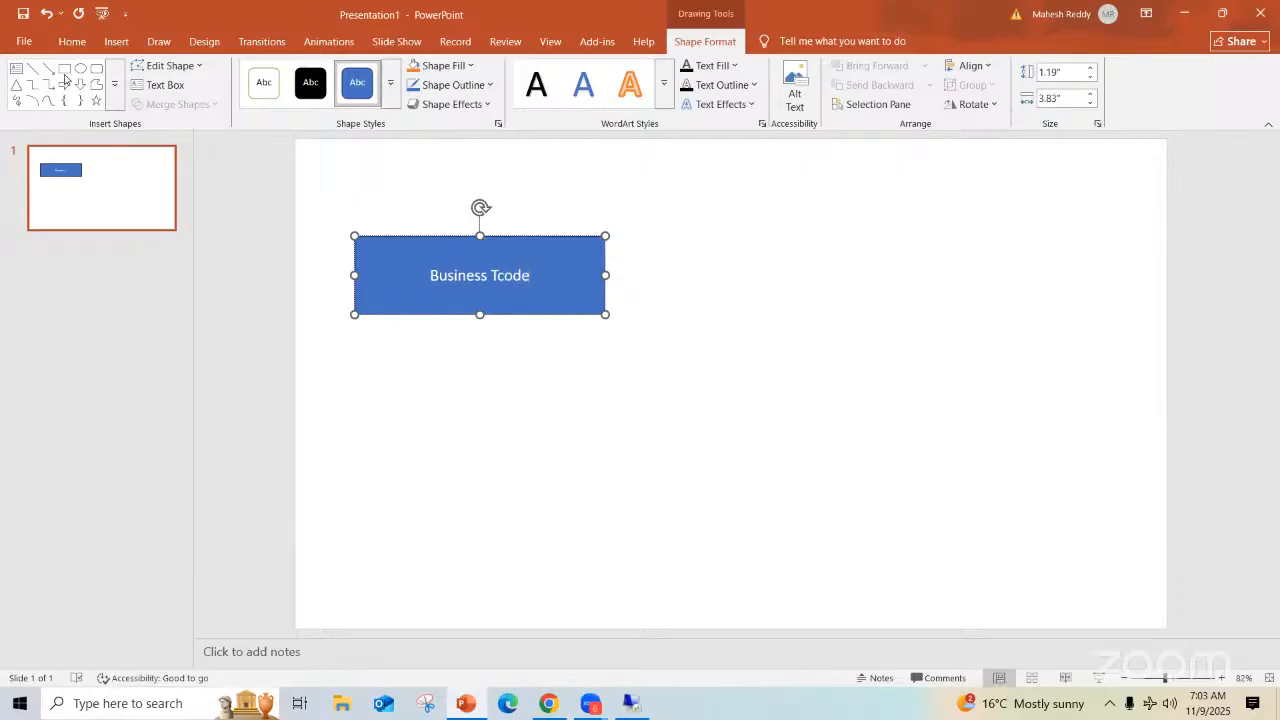
# Draw a second rectangle on the slide to the right of the "Business Tcode" box
pyautogui.click(64, 68)
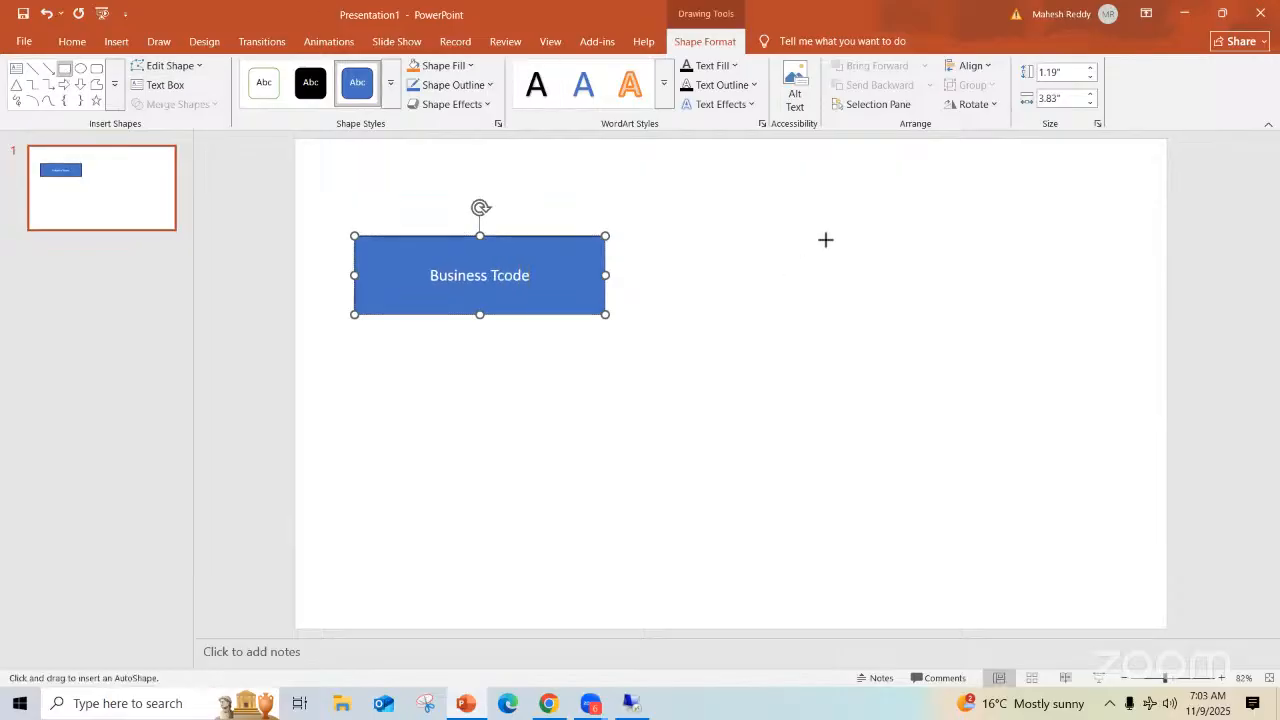
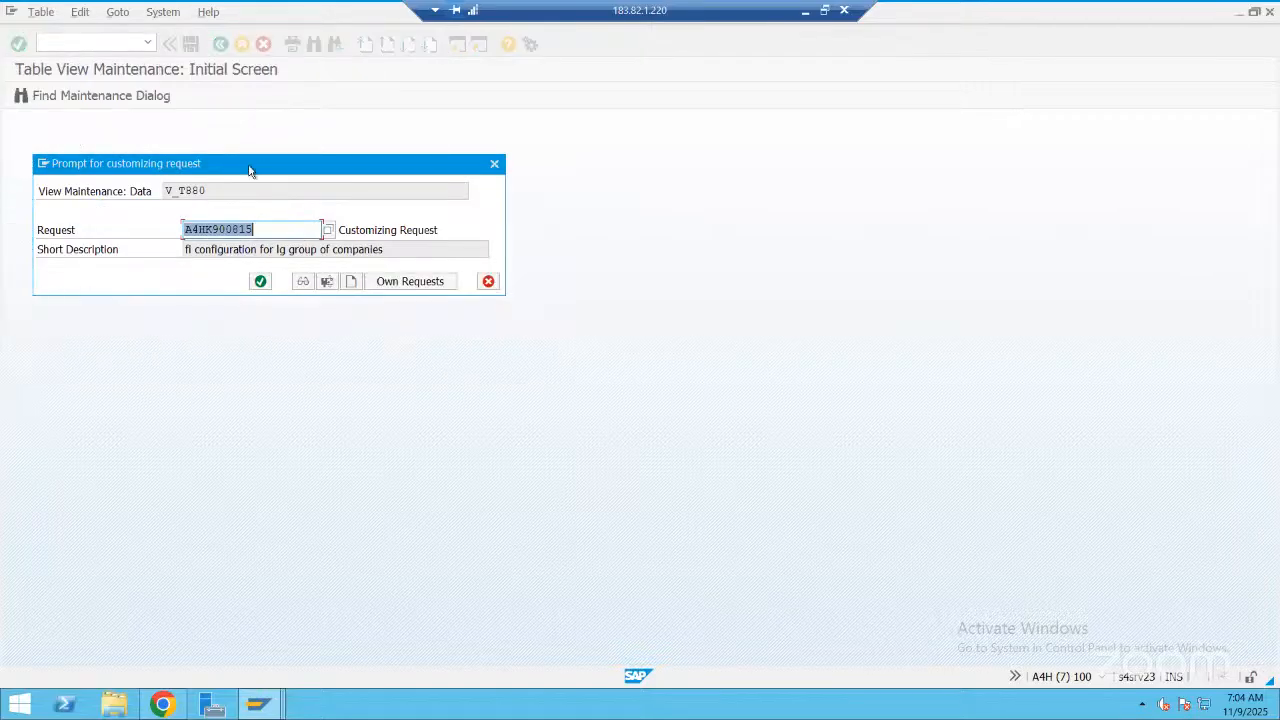
# Create a customizing request described "TR For New Company creation-09-Nov-2025" and save the company entry under it
pyautogui.moveTo(250, 170); pyautogui.dragTo(625, 244)
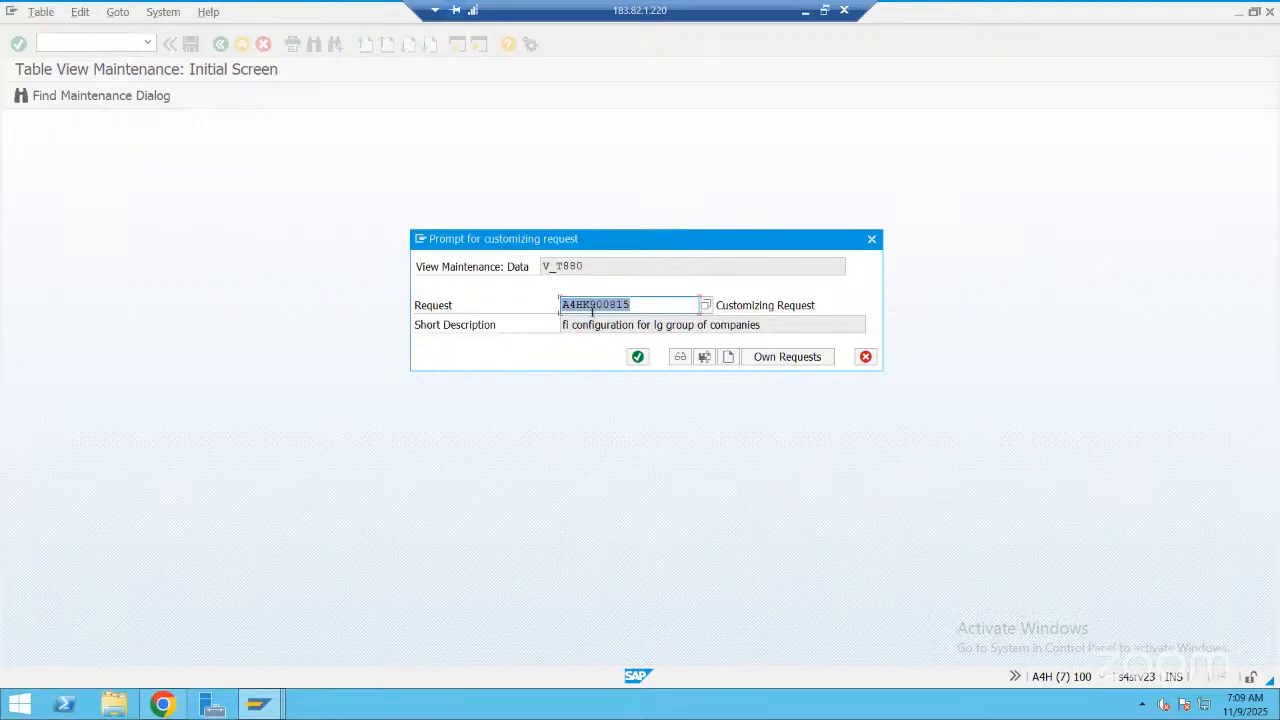
pyautogui.click(729, 357)
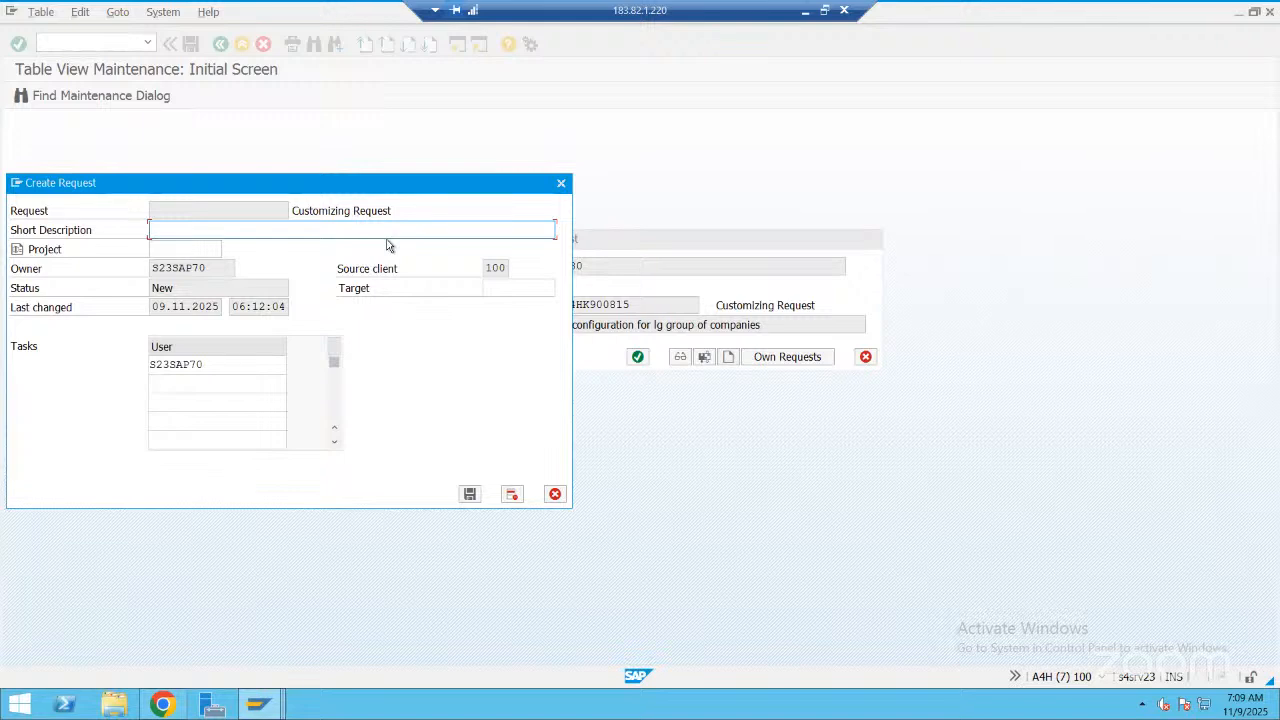
pyautogui.write('TR For New Company creation-')
pyautogui.write('09-Nov-2025')
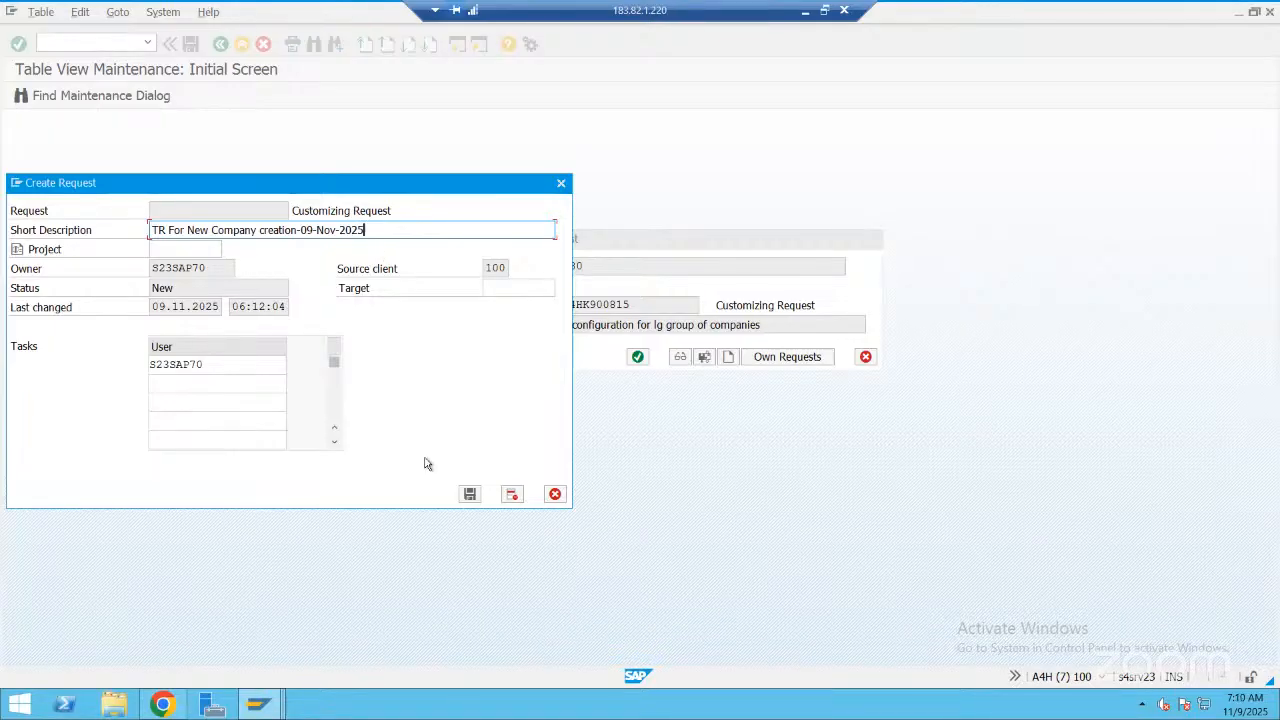
pyautogui.click(470, 497)
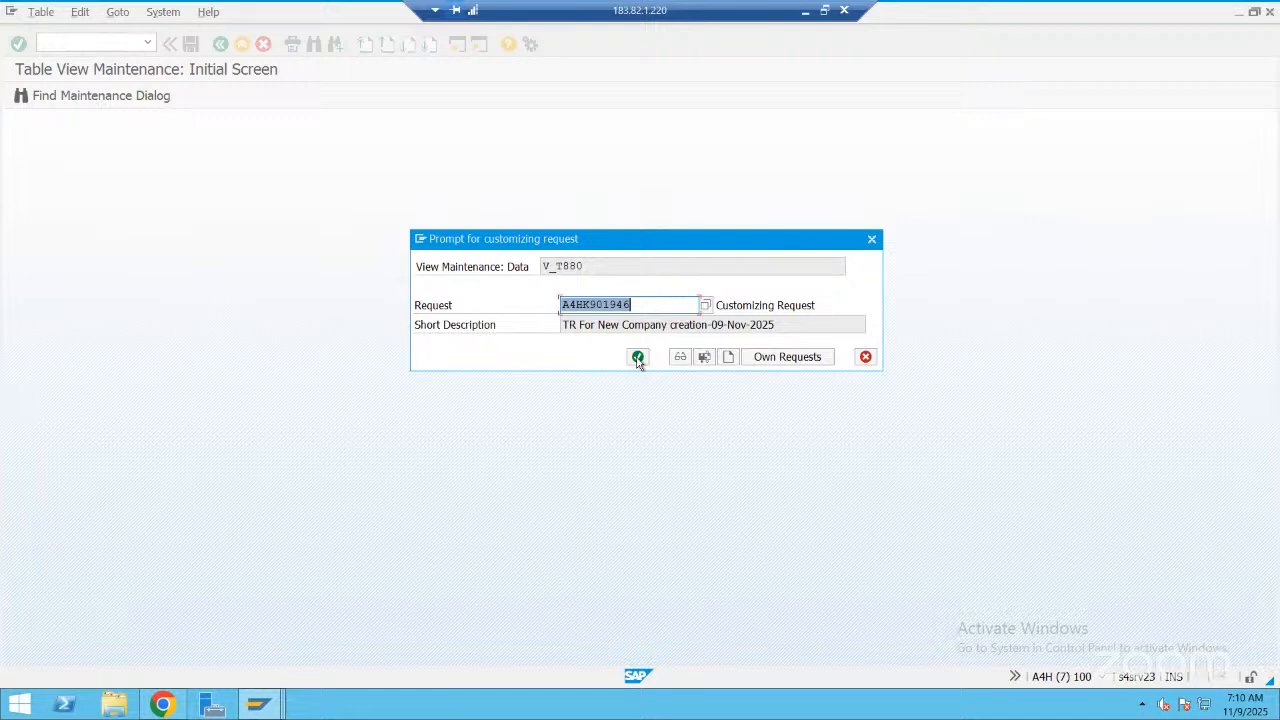
pyautogui.click(638, 358)
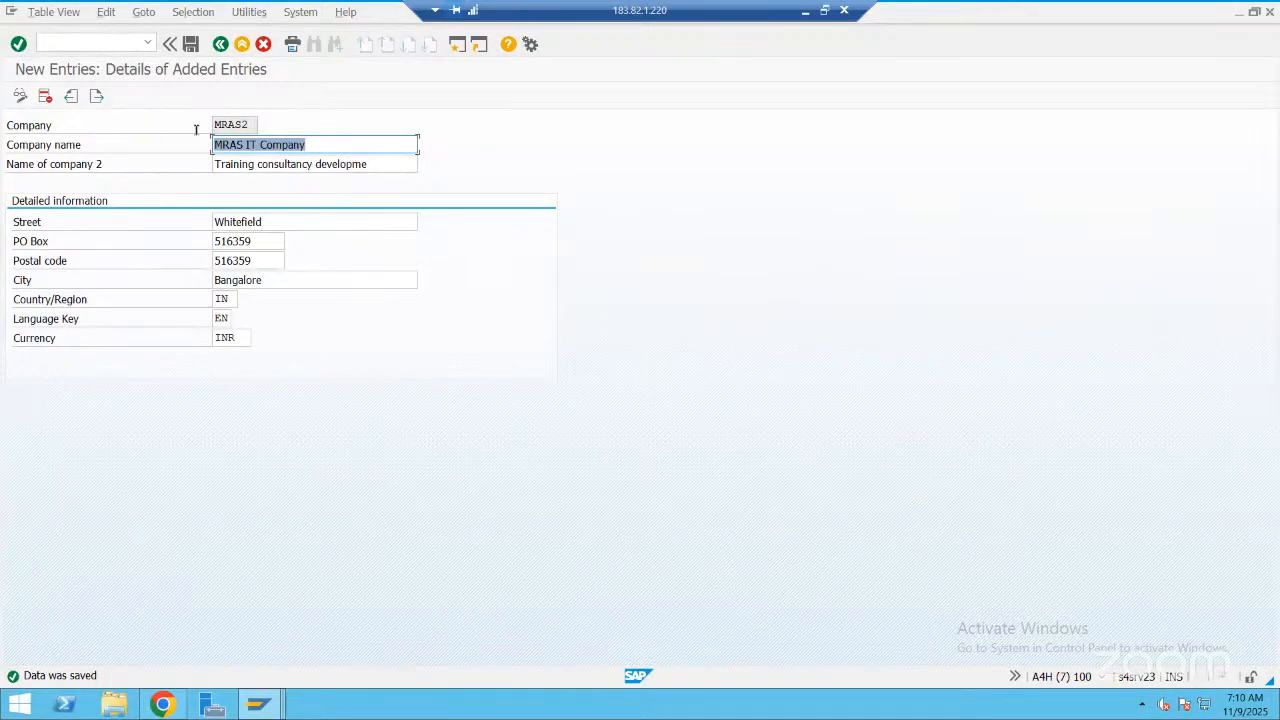
# Display the help for the Company field and open the definition of its maintenance view V_T880
pyautogui.click(196, 130)
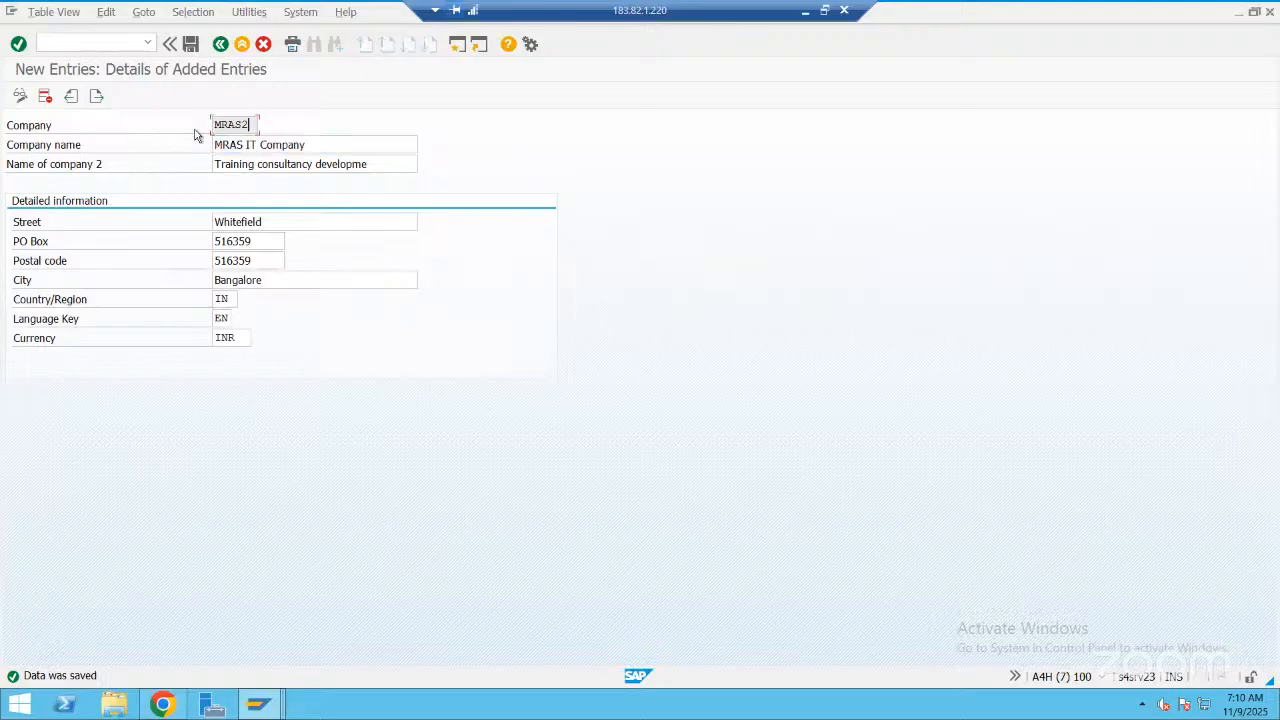
pyautogui.click(196, 130)
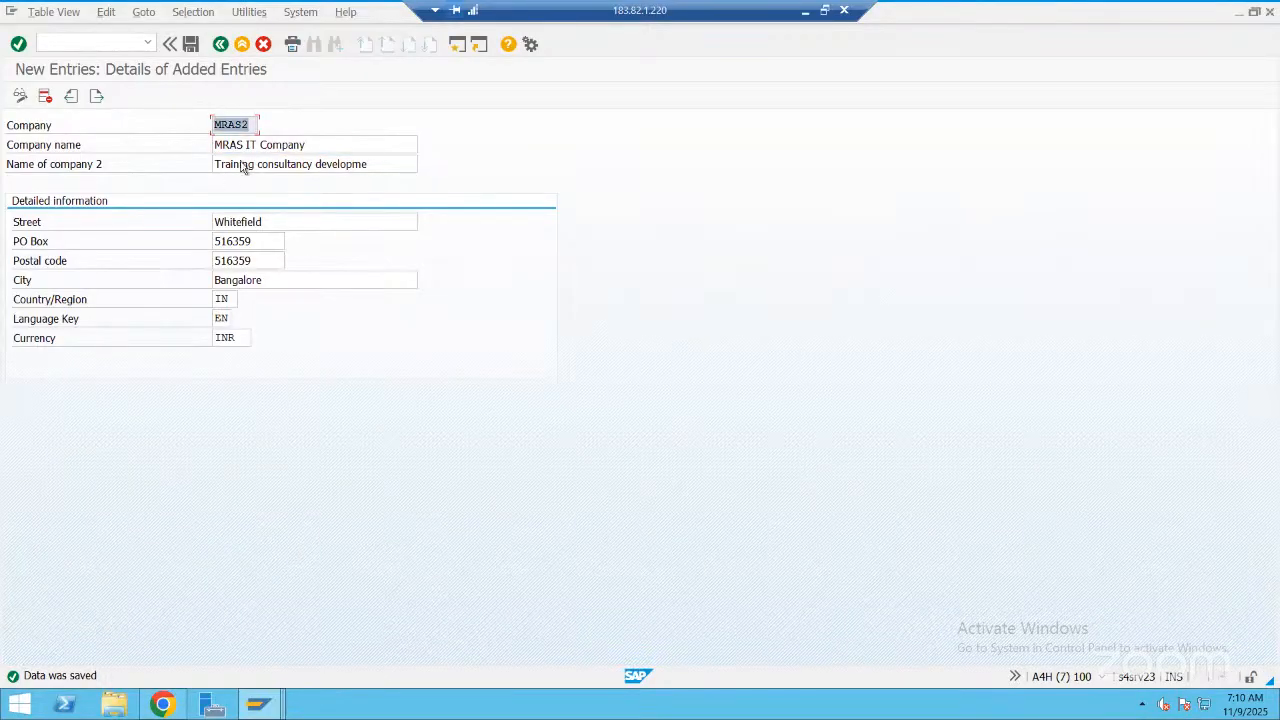
pyautogui.click(242, 121)
pyautogui.press('F1')
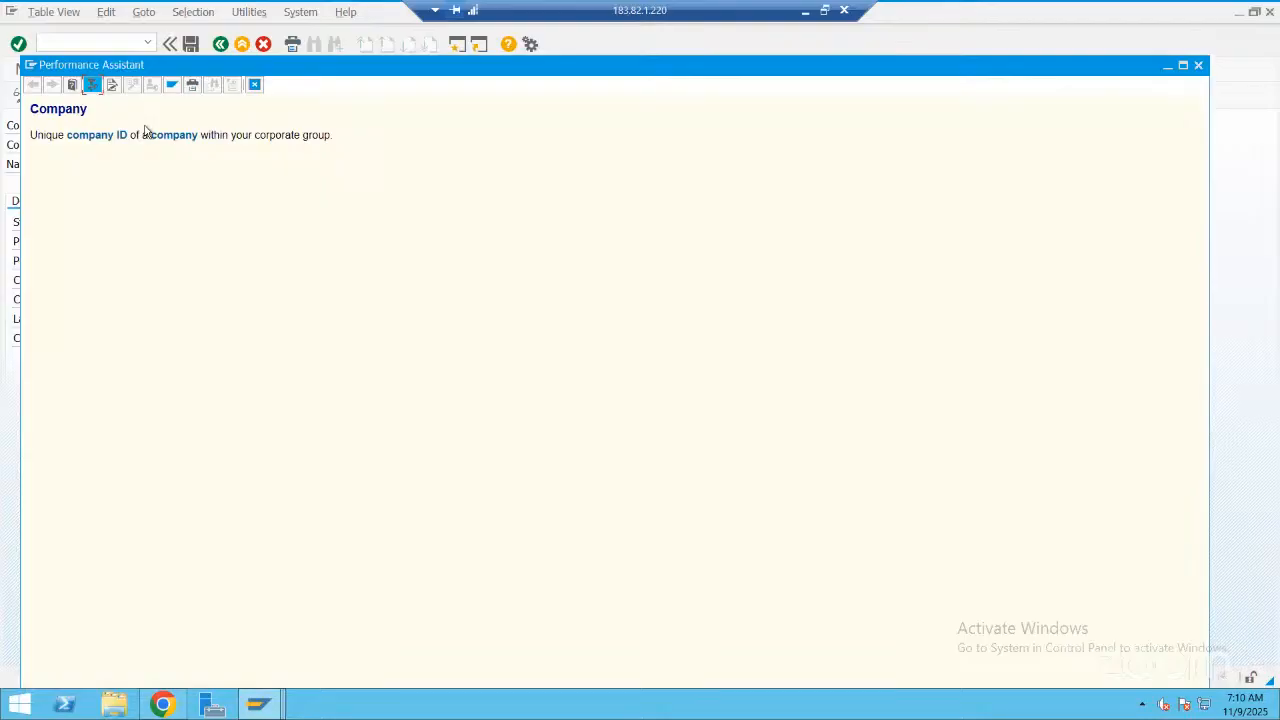
pyautogui.press('Escape')
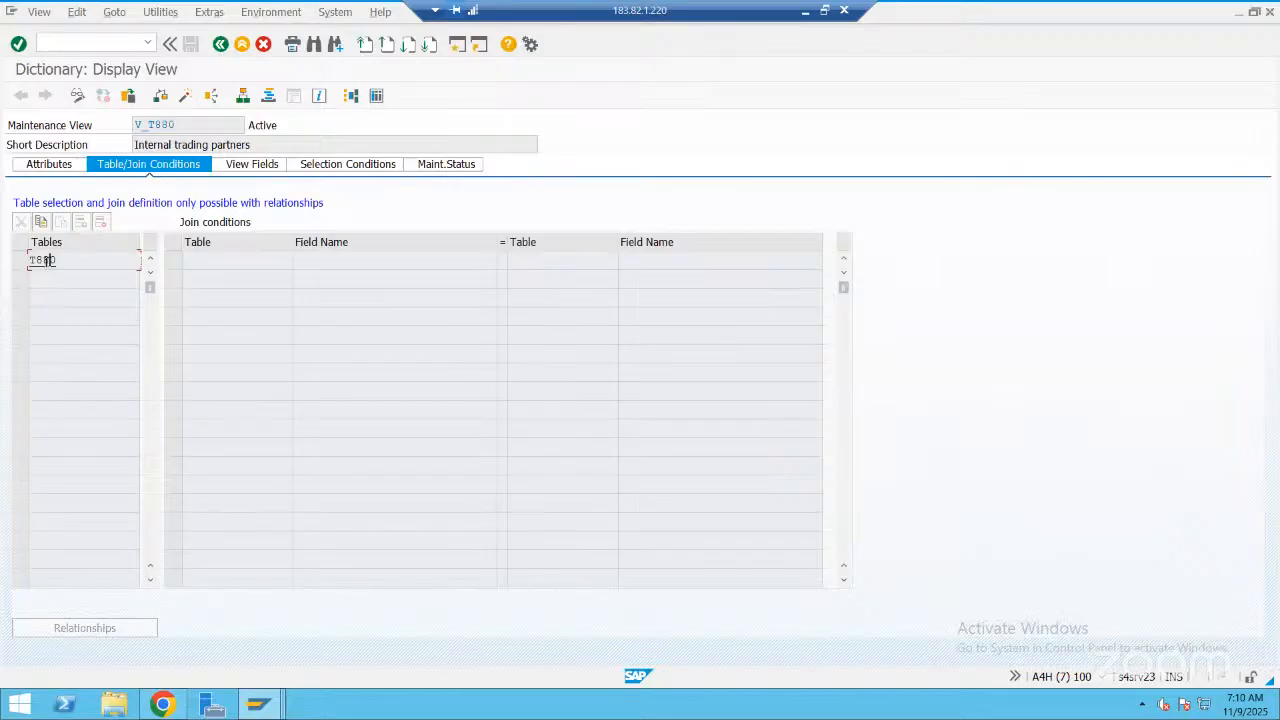
# Open table T880 from the view definition and examine its delivery class and the data class in its technical settings
pyautogui.doubleClick(53, 258)
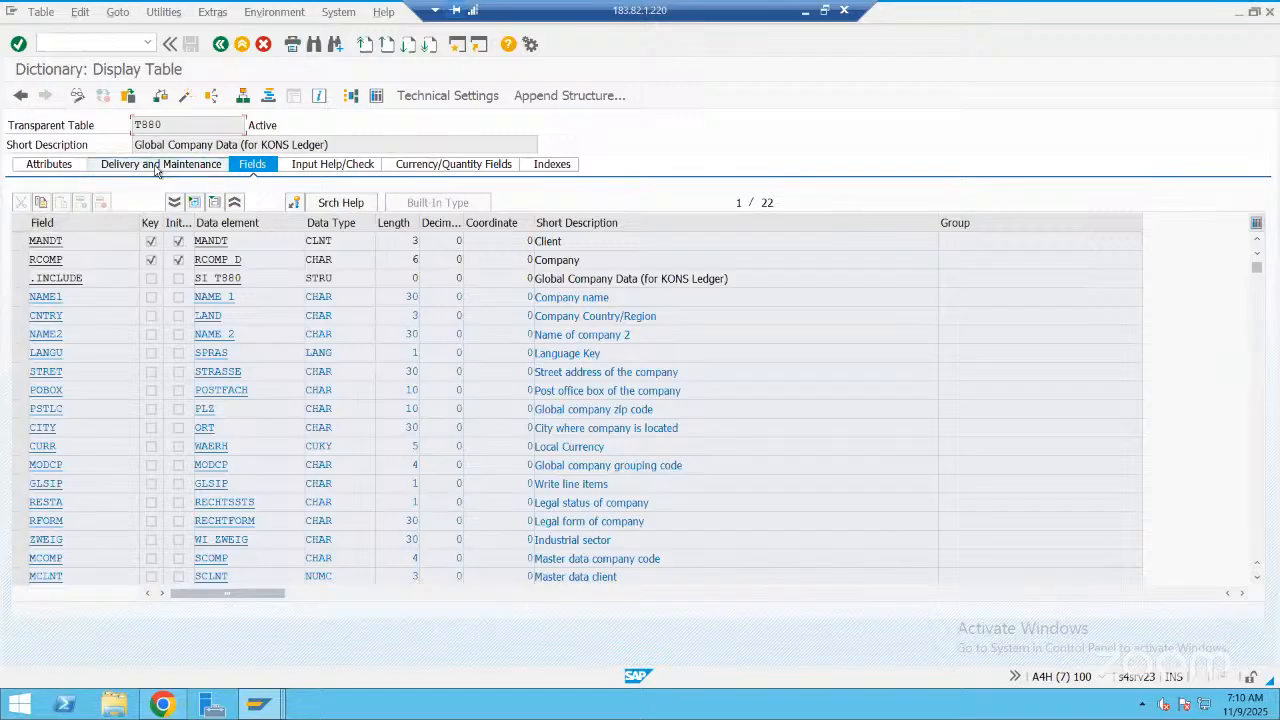
pyautogui.click(156, 168)
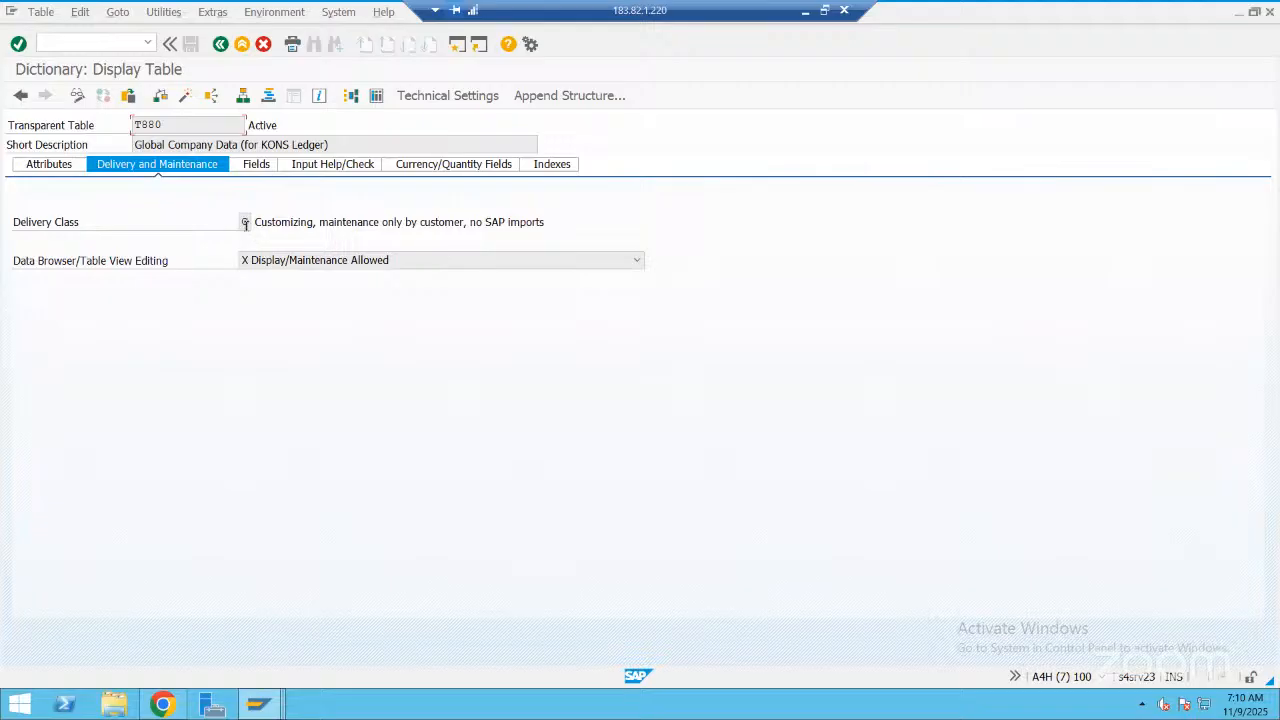
pyautogui.click(245, 224)
pyautogui.click(458, 97)
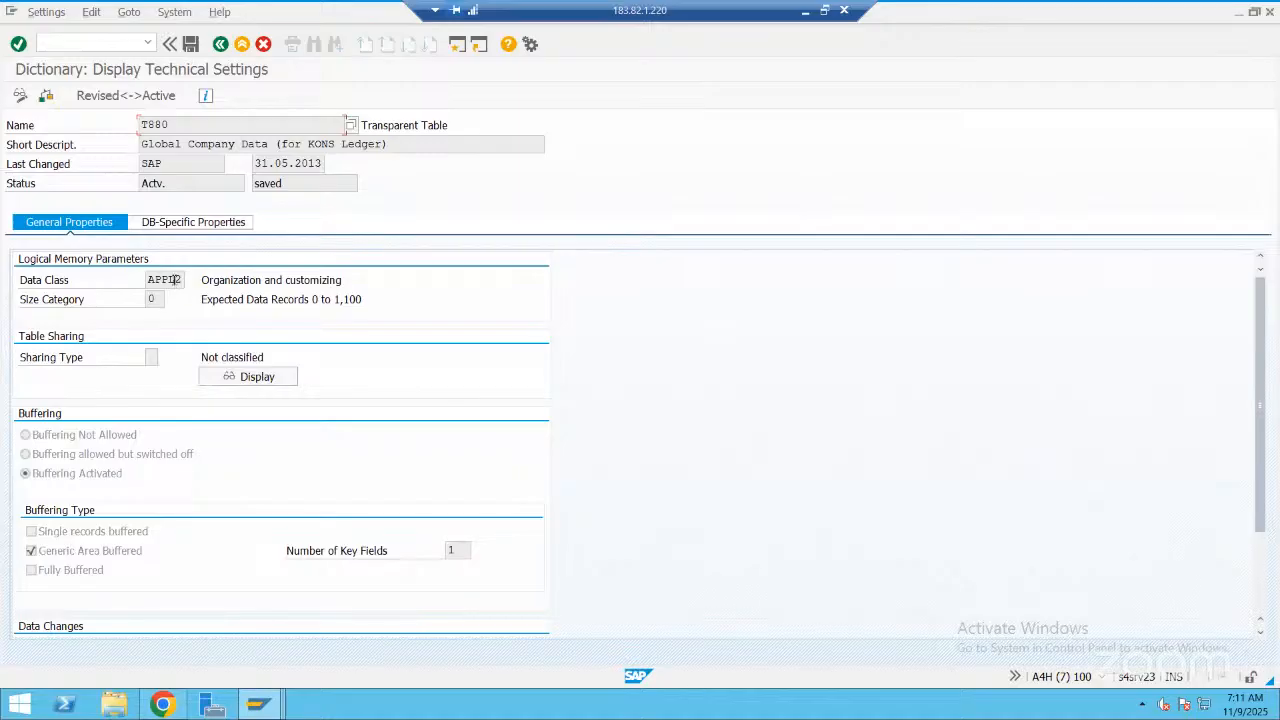
pyautogui.click(184, 280)
pyautogui.click(220, 45)
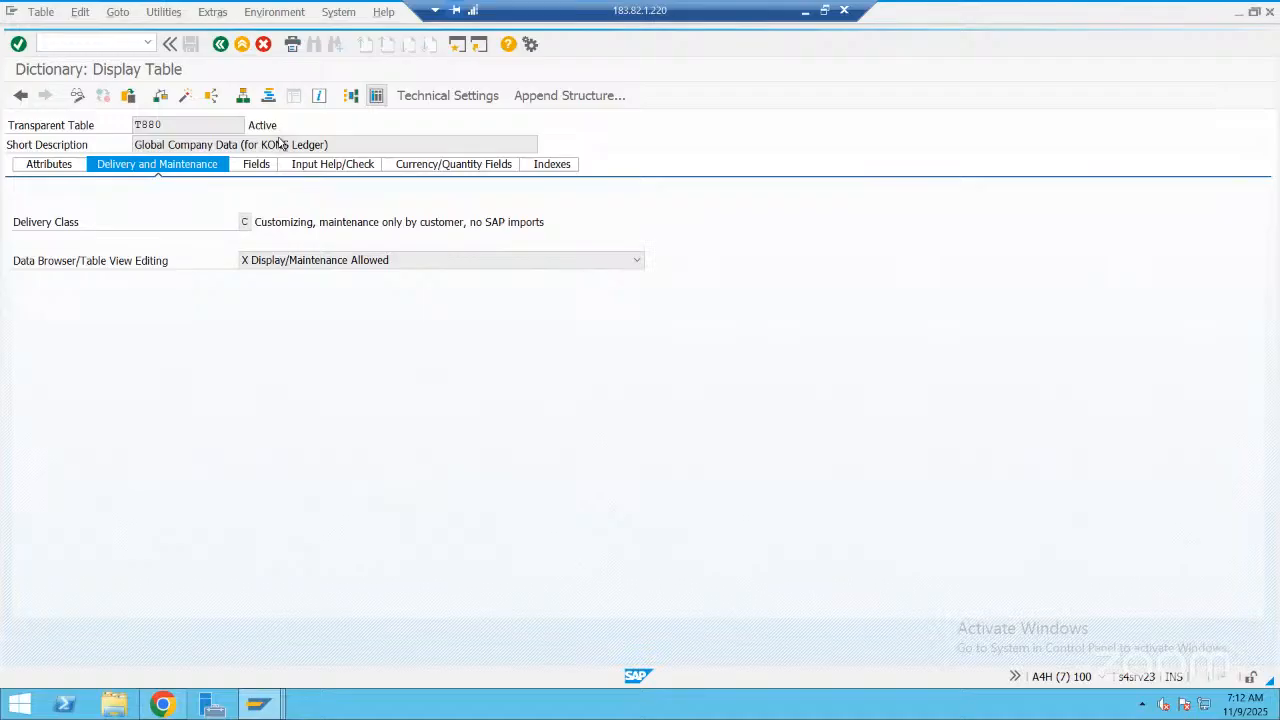
# Display the contents of table T880 for company MRAS2
pyautogui.click(19, 98)
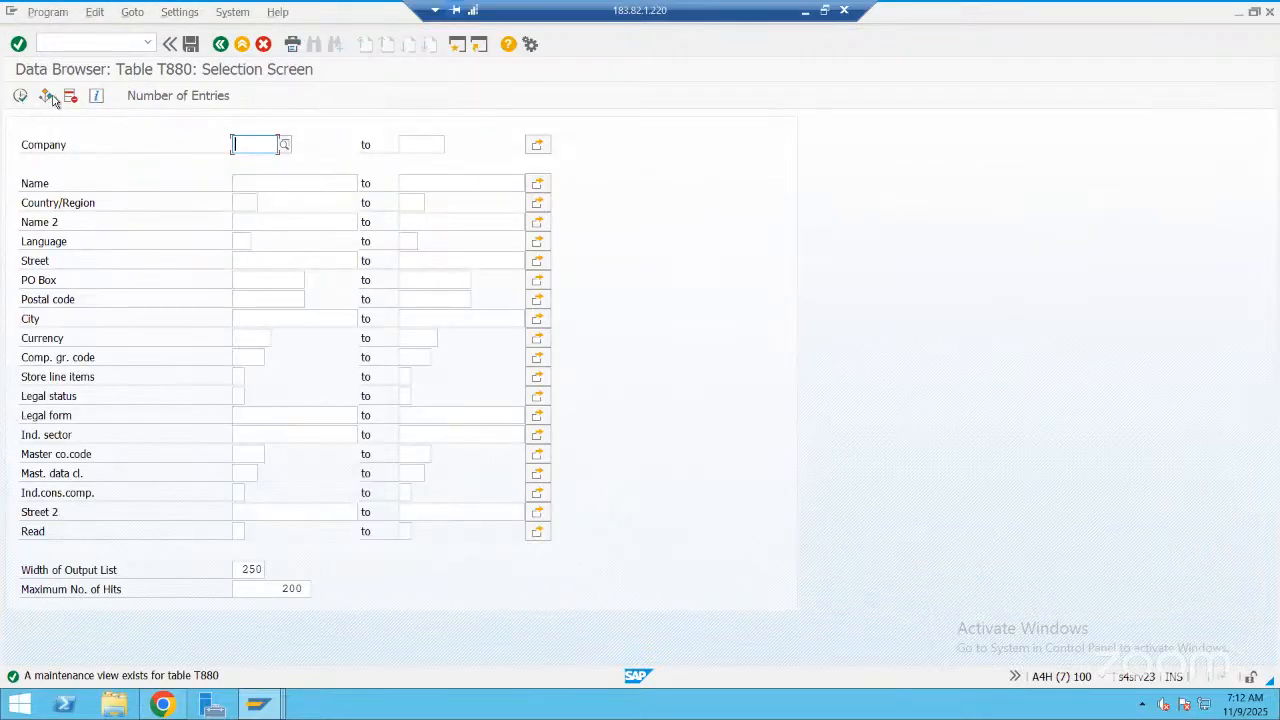
pyautogui.write('MRAS2')
pyautogui.press('F8')
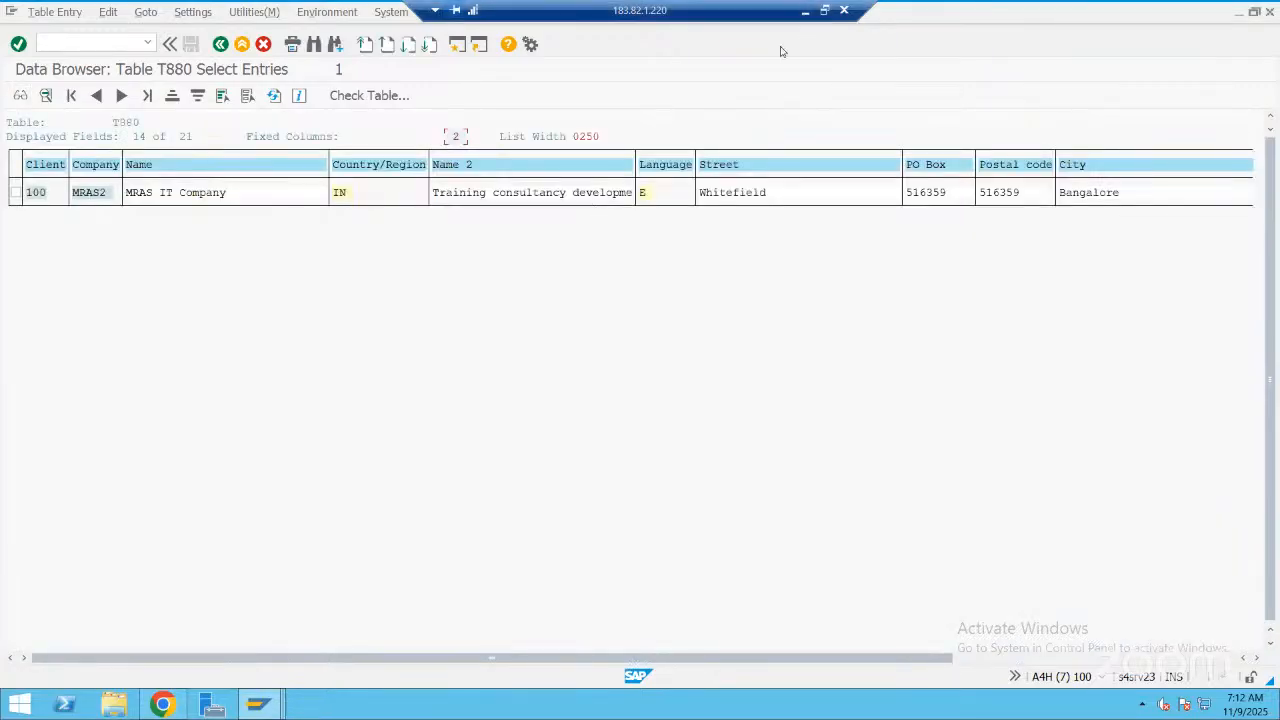
# Switch to PowerPoint and extend the first box's label to "Business Tcode-OX15", checking the transaction code in the ChatGPT answer in Chrome
pyautogui.click(468, 704)
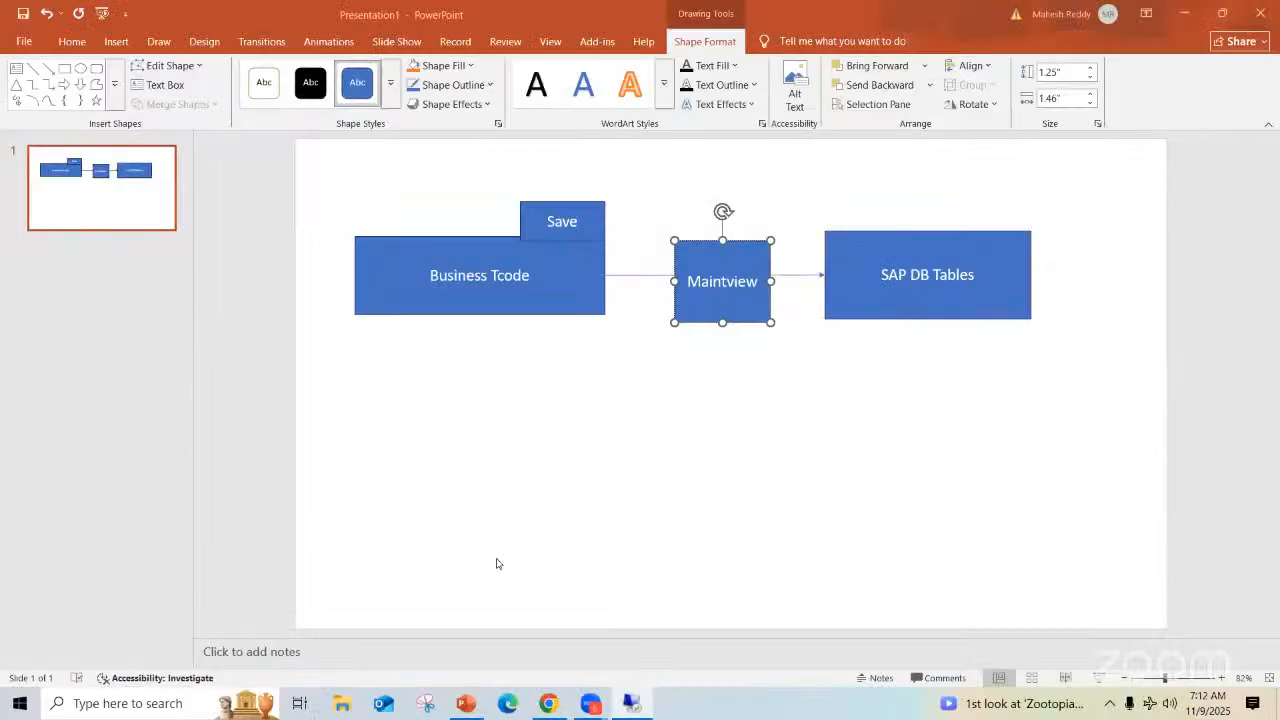
pyautogui.hotkey('alt', 'Tab')
pyautogui.hotkey('alt', 'Tab')
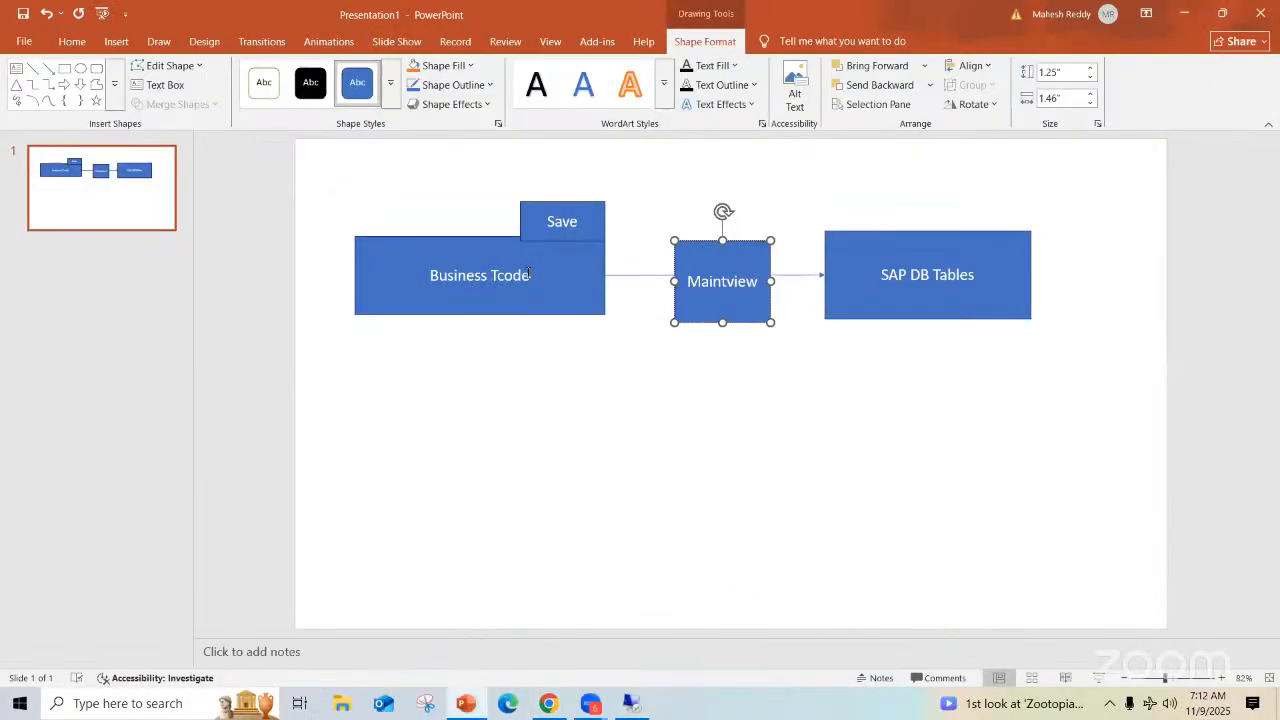
pyautogui.click(529, 273)
pyautogui.write('-')
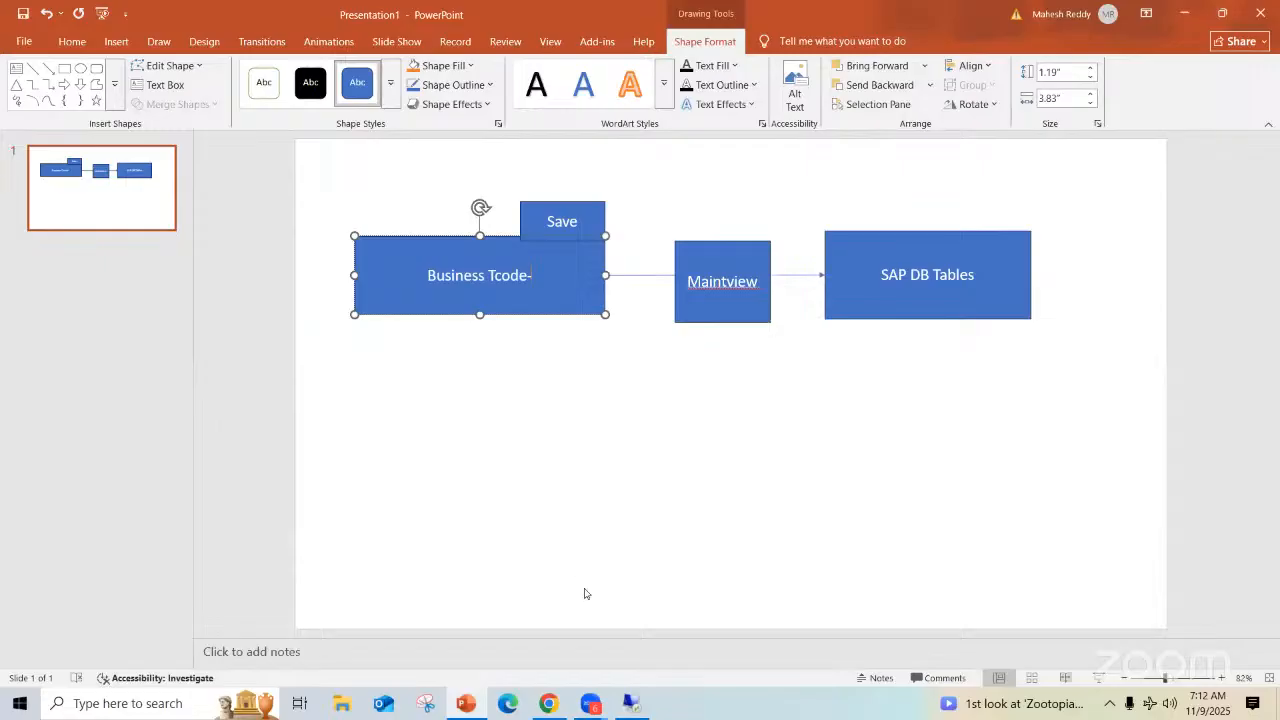
pyautogui.click(548, 703)
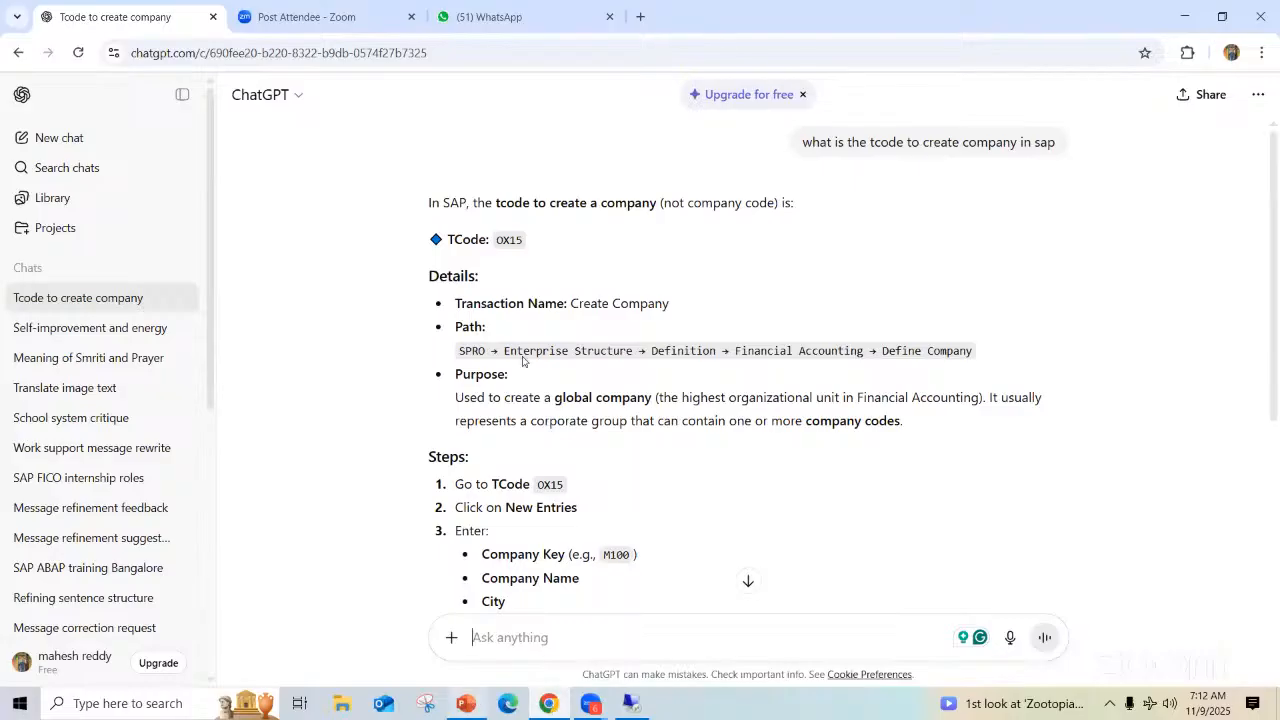
pyautogui.hotkey('alt', 'Tab')
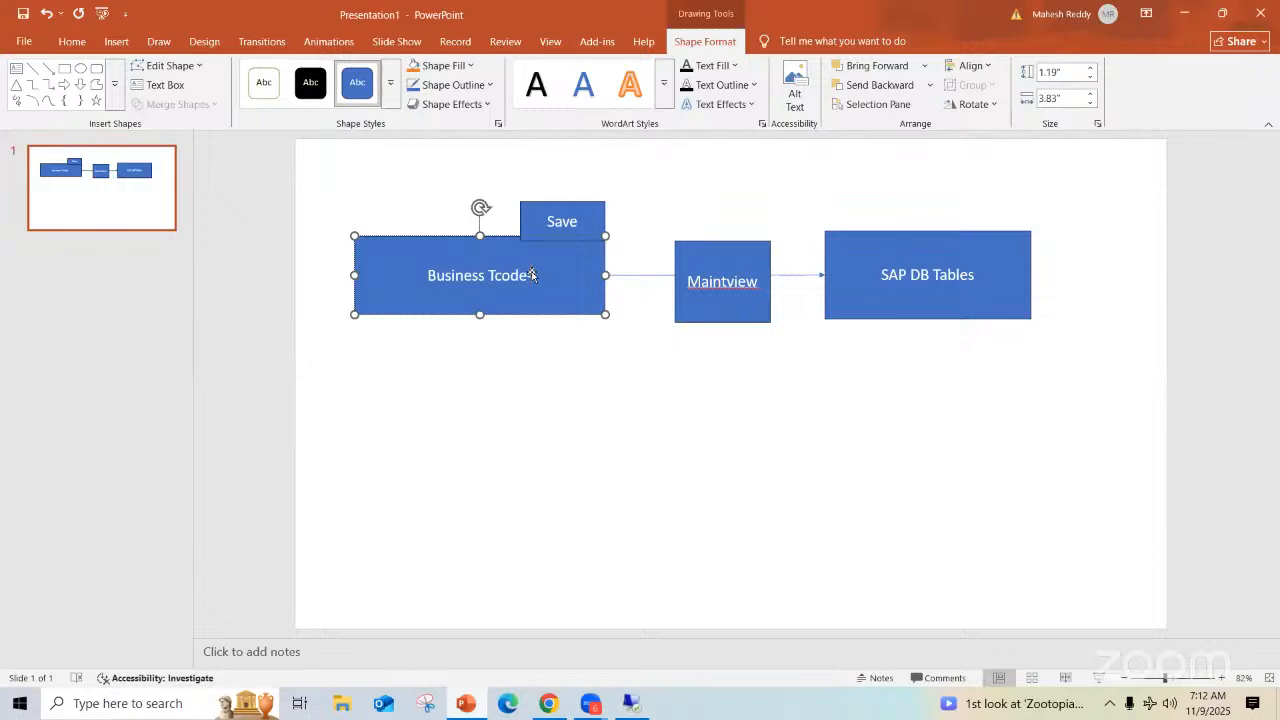
pyautogui.write('O')
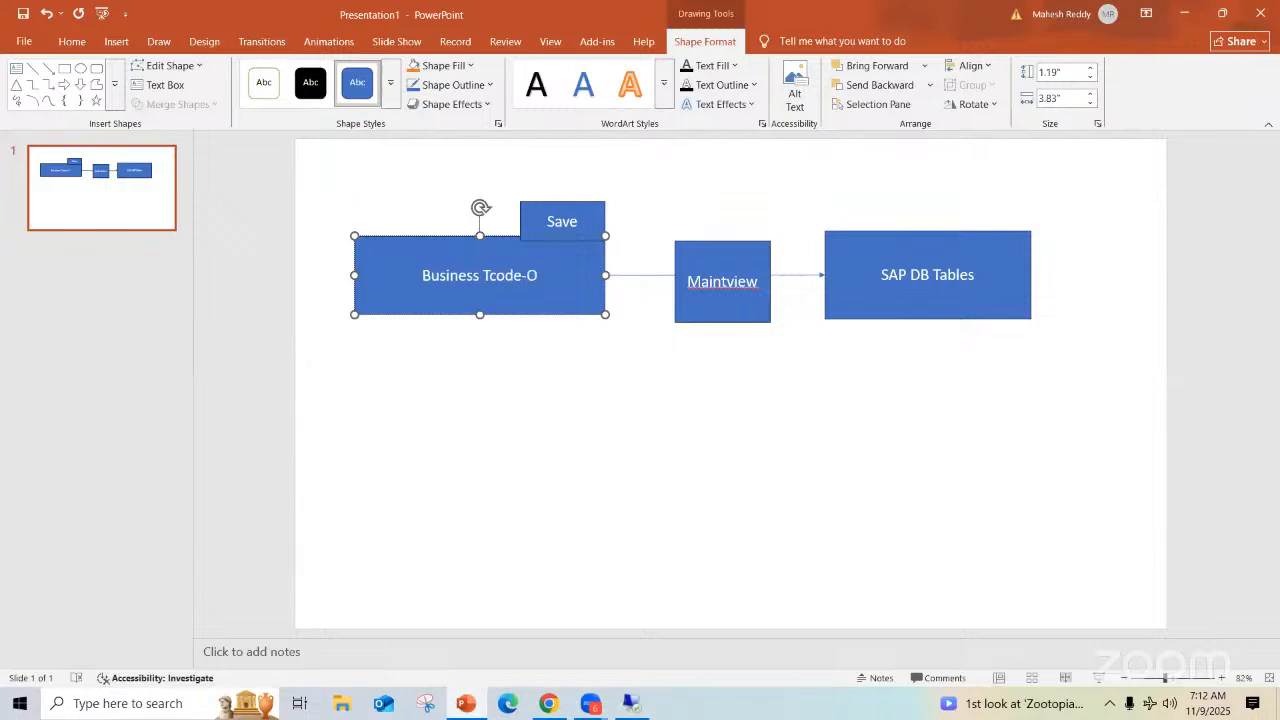
pyautogui.write('X15')
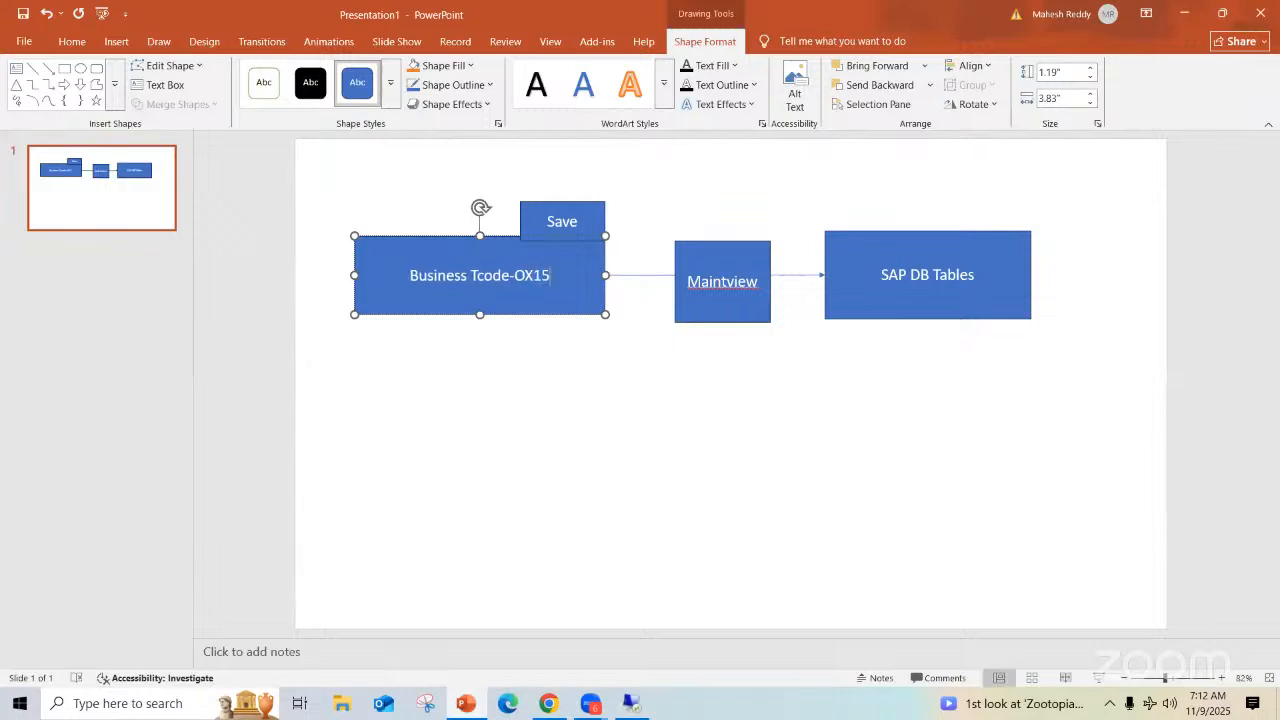
# Open the label of the "Maintview" box on the slide for editing
pyautogui.click(759, 282)
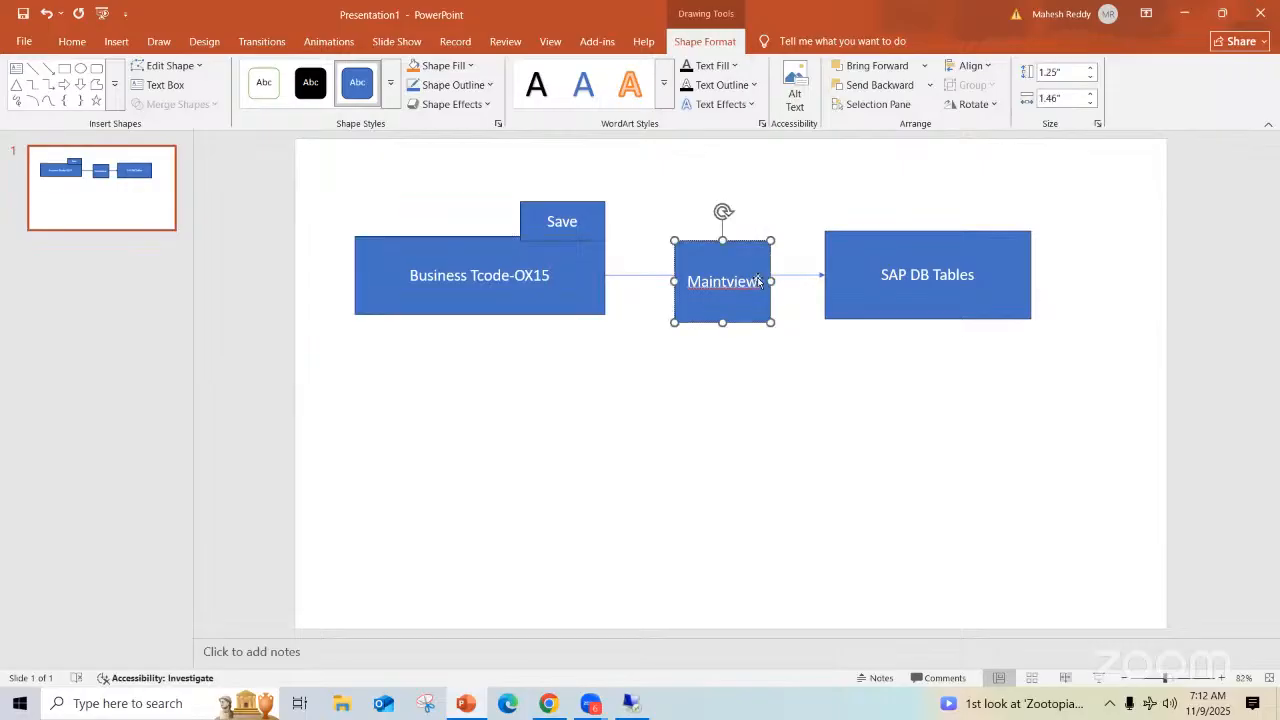
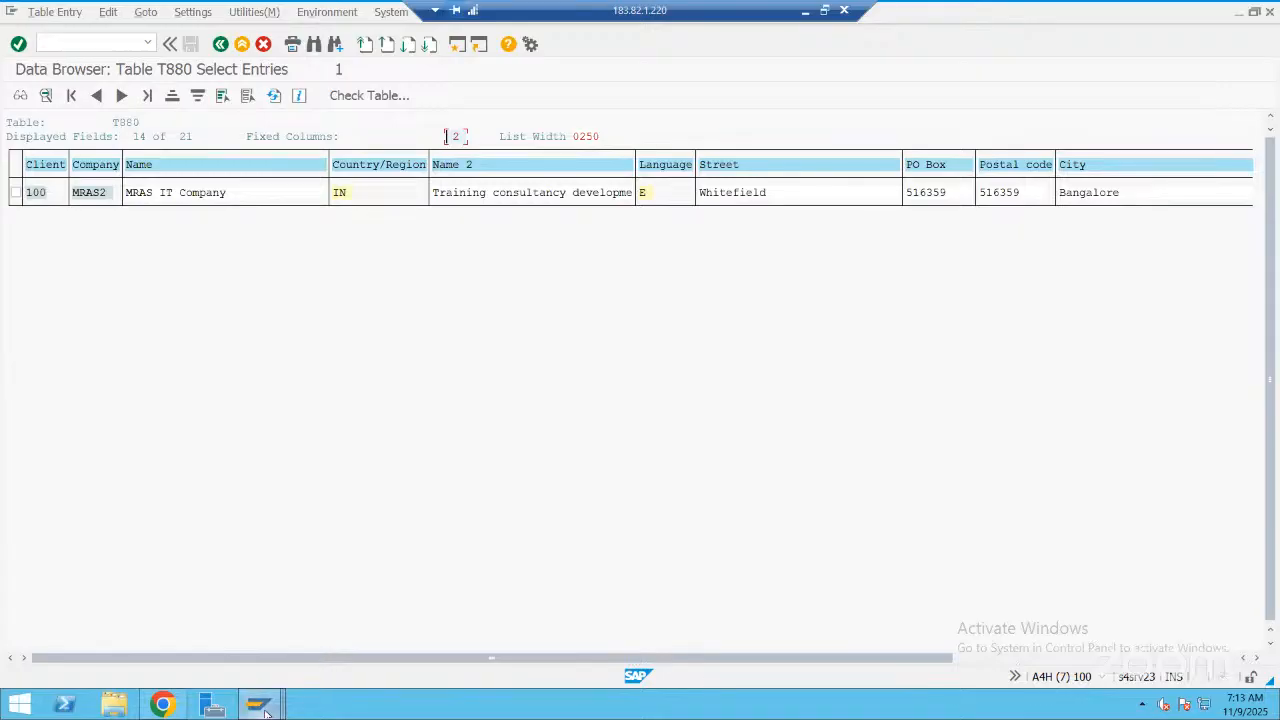
# Close the surplus SAP sessions, including the extra SAP Easy Access and ABAP Dictionary windows
pyautogui.moveTo(262, 708)
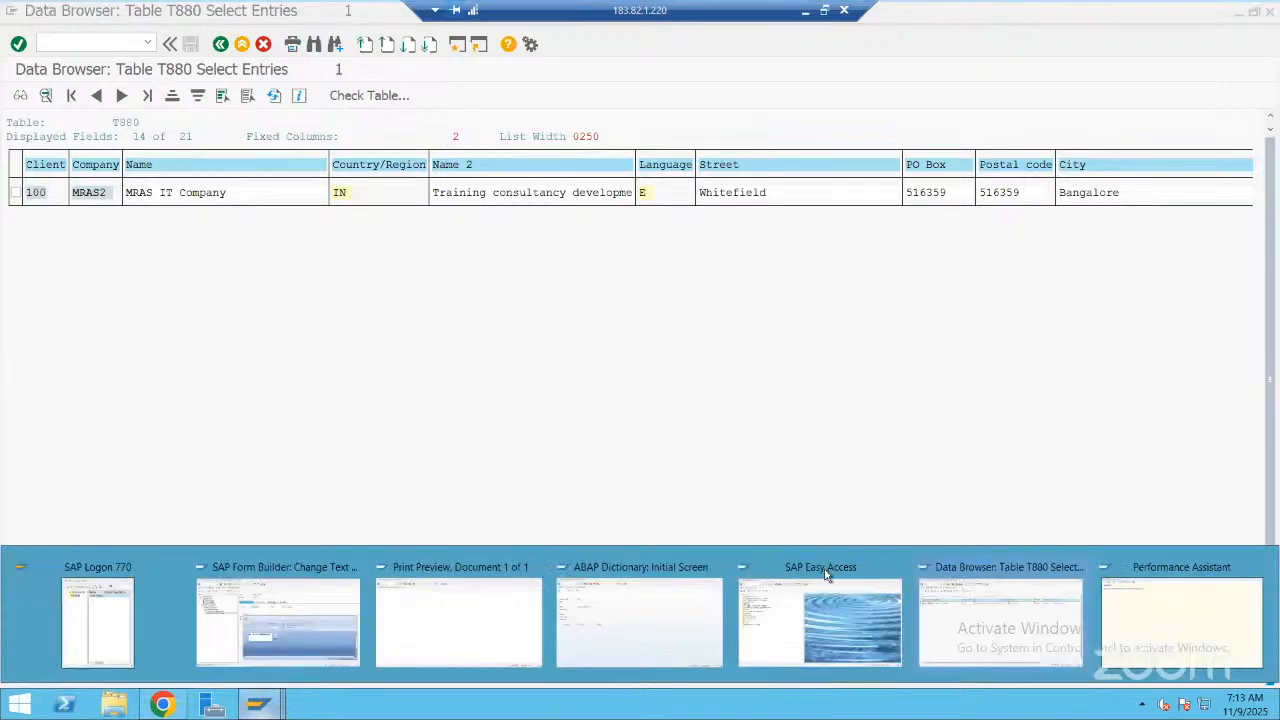
pyautogui.moveTo(458, 620)
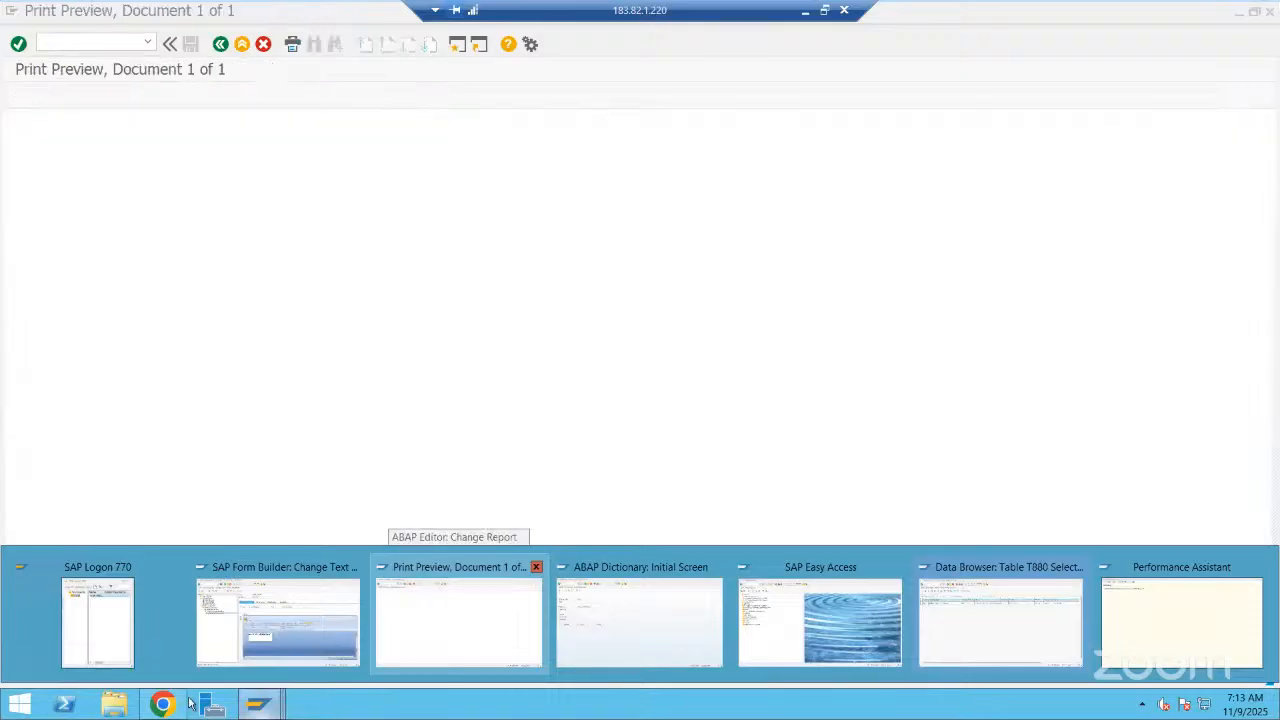
pyautogui.click(268, 706)
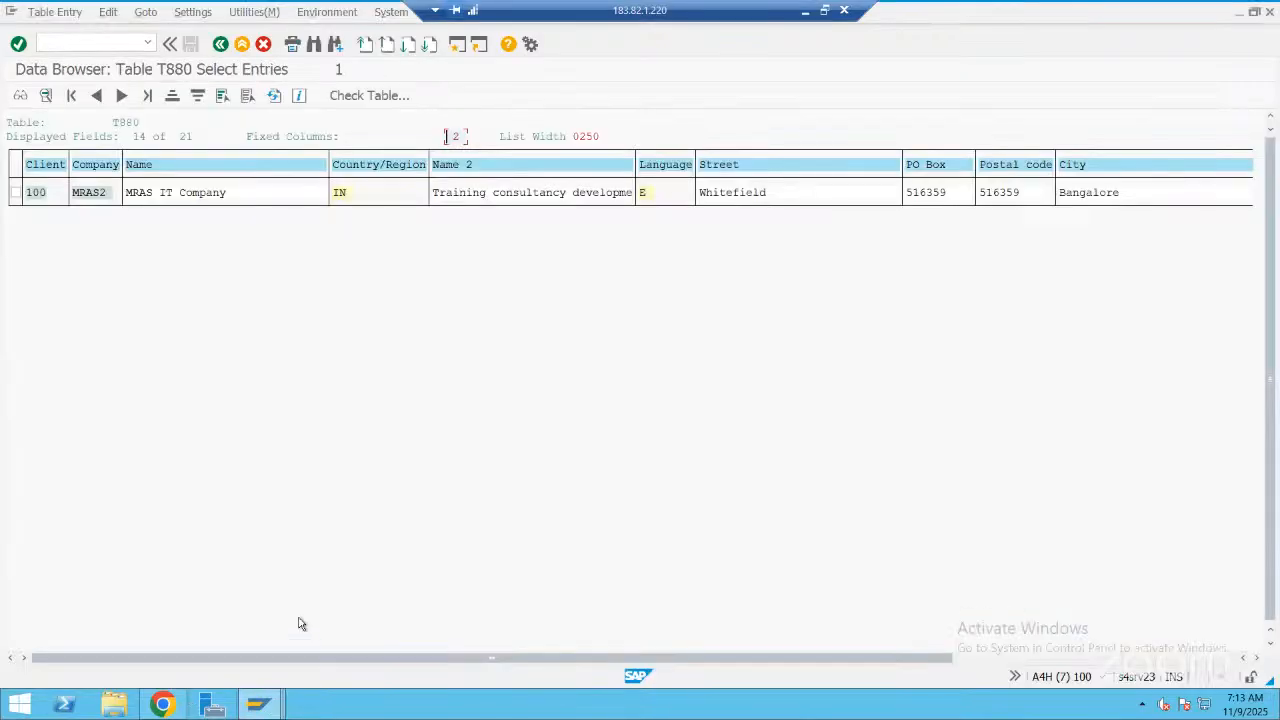
pyautogui.click(262, 704)
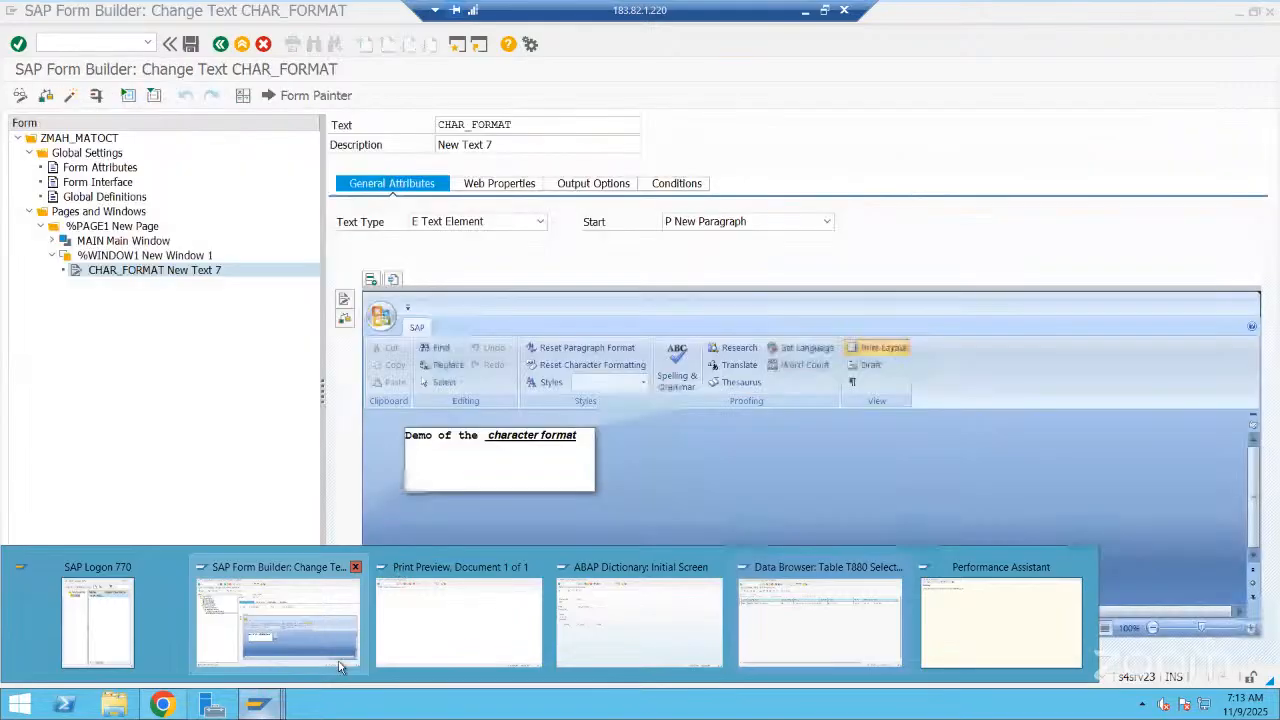
pyautogui.click(260, 703)
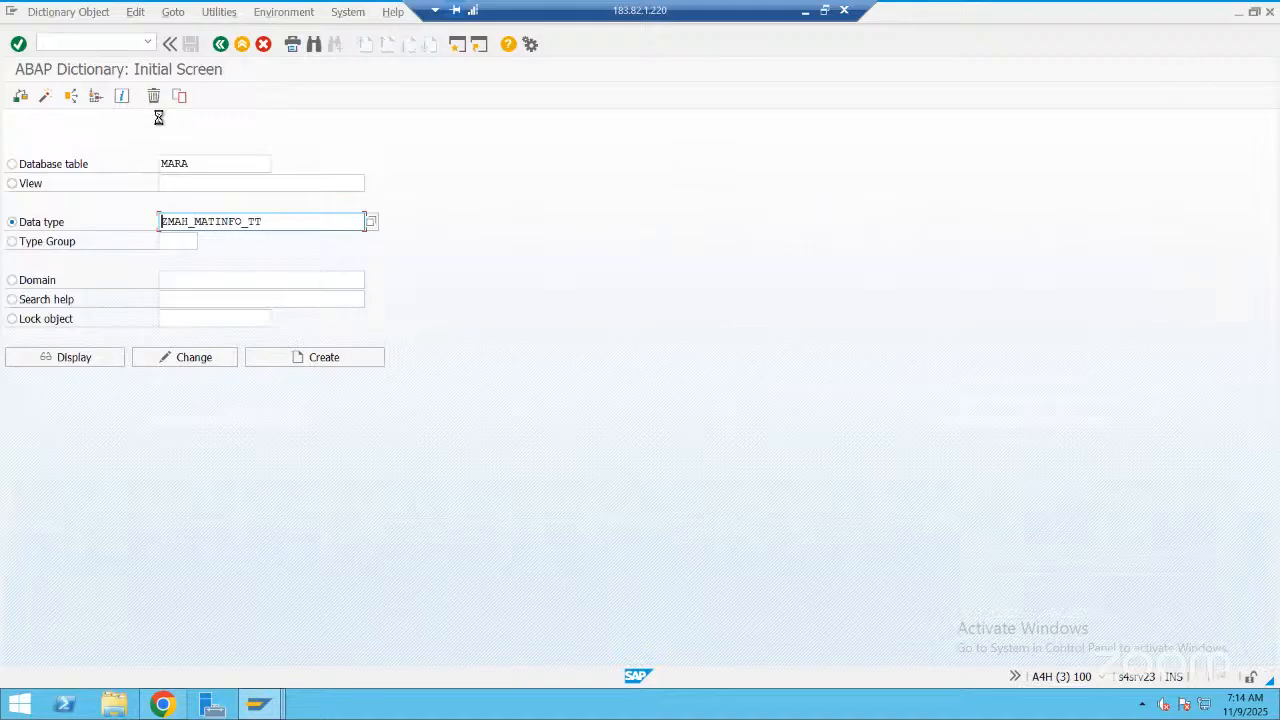
pyautogui.click(220, 44)
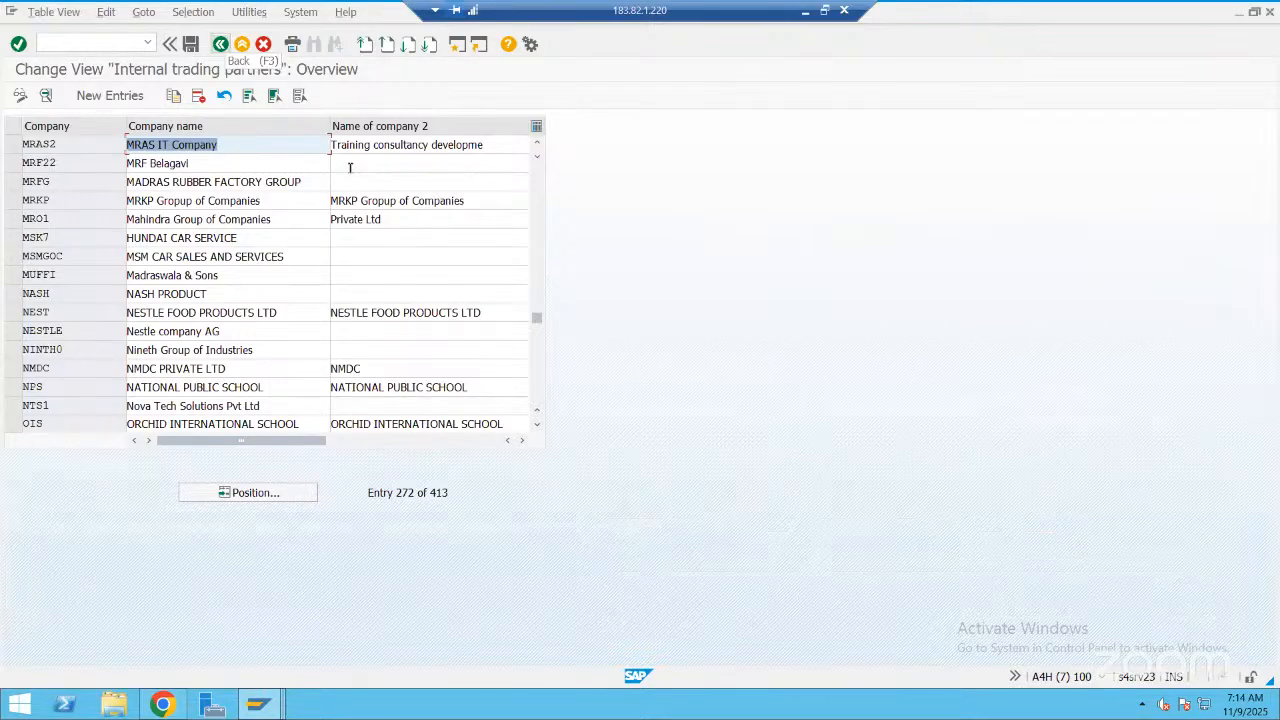
# Restart transaction OX15, position the internal trading partners list at "mras" and open the details of company MRAS2
pyautogui.press('F3')
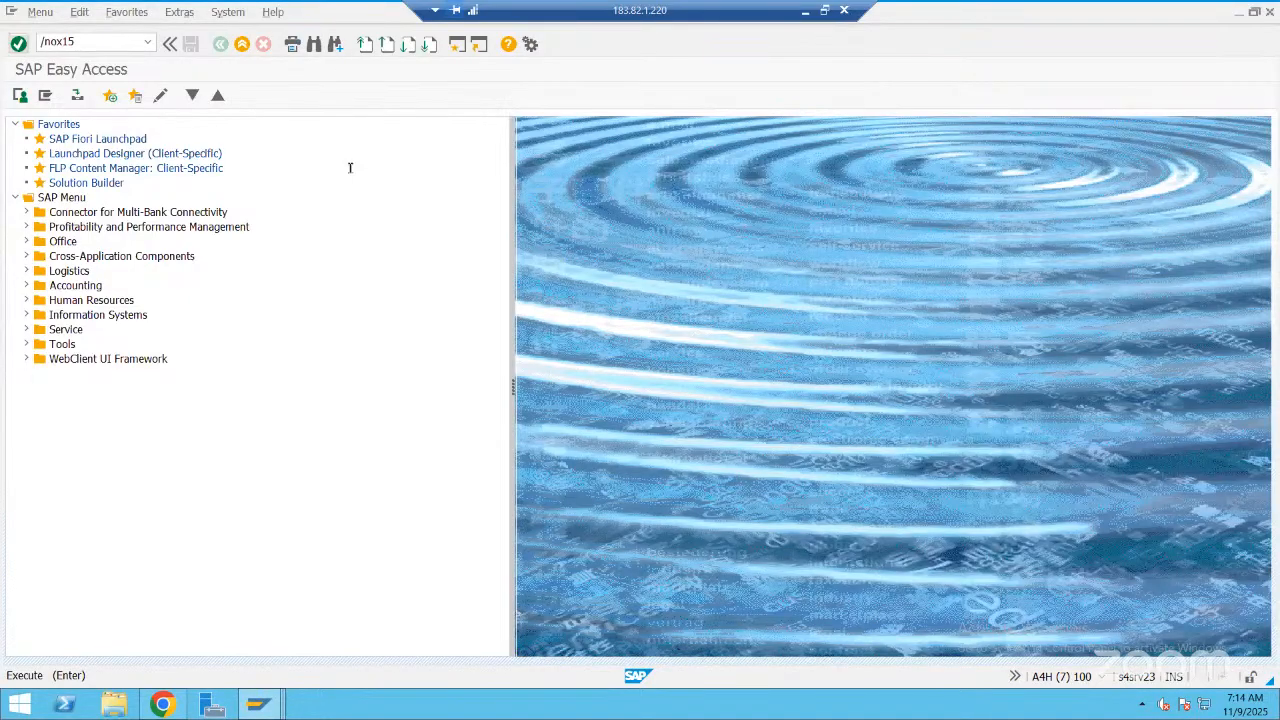
pyautogui.press('Return')
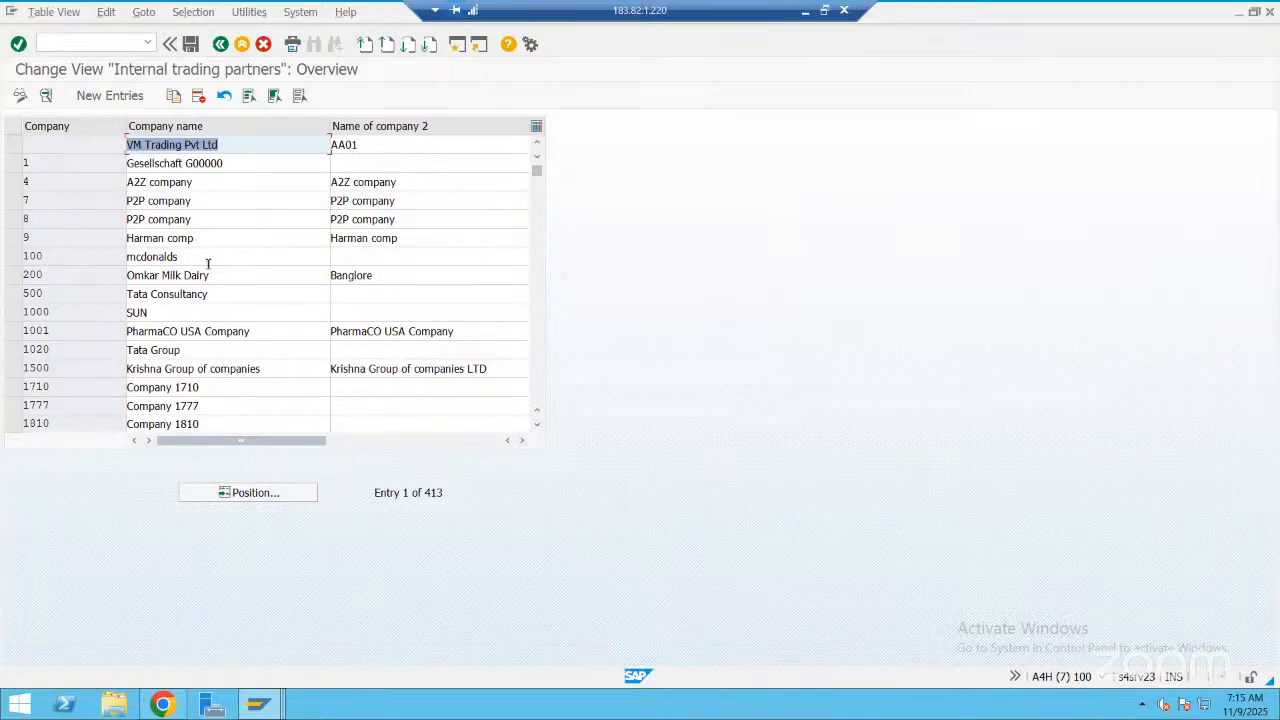
pyautogui.write('mras')
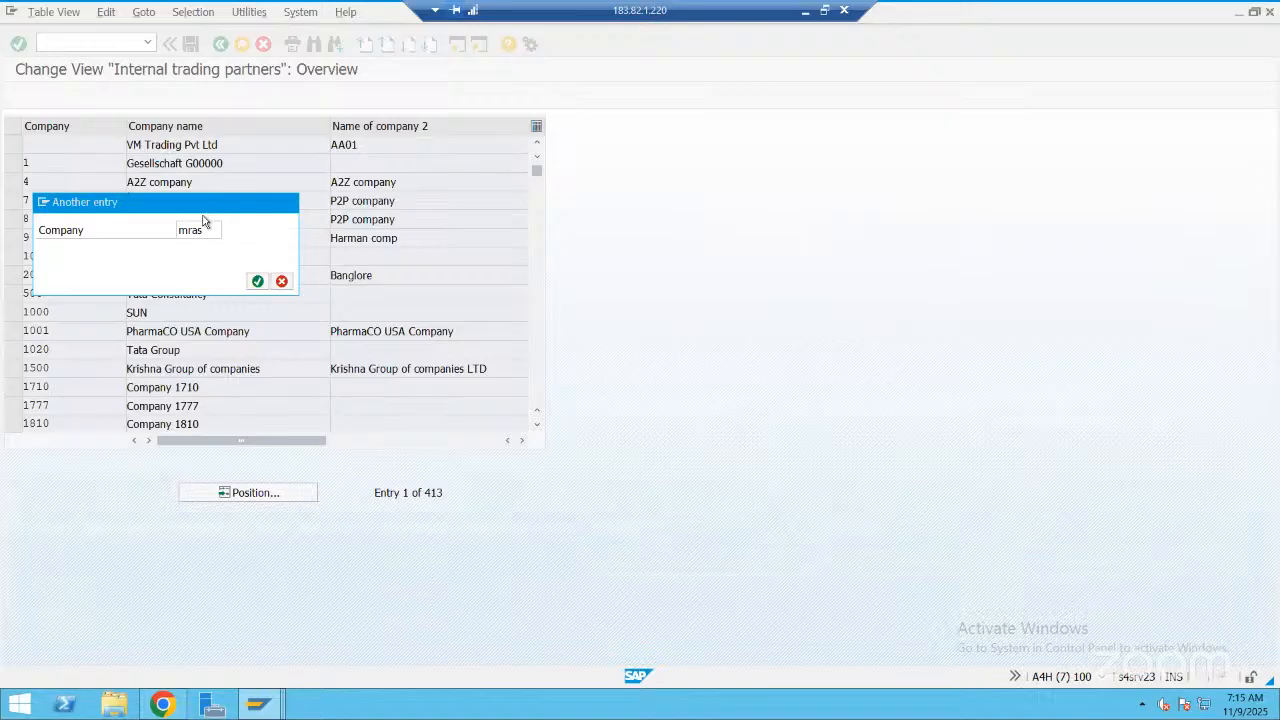
pyautogui.click(257, 281)
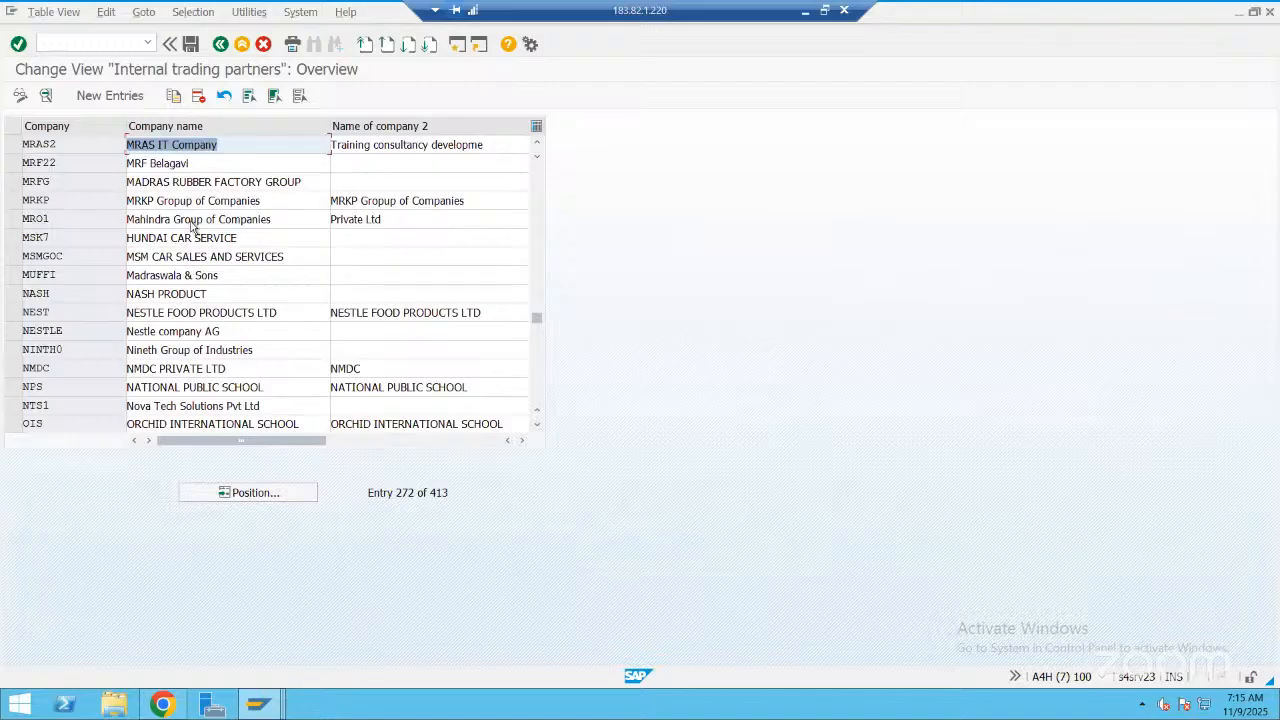
pyautogui.press('F2')
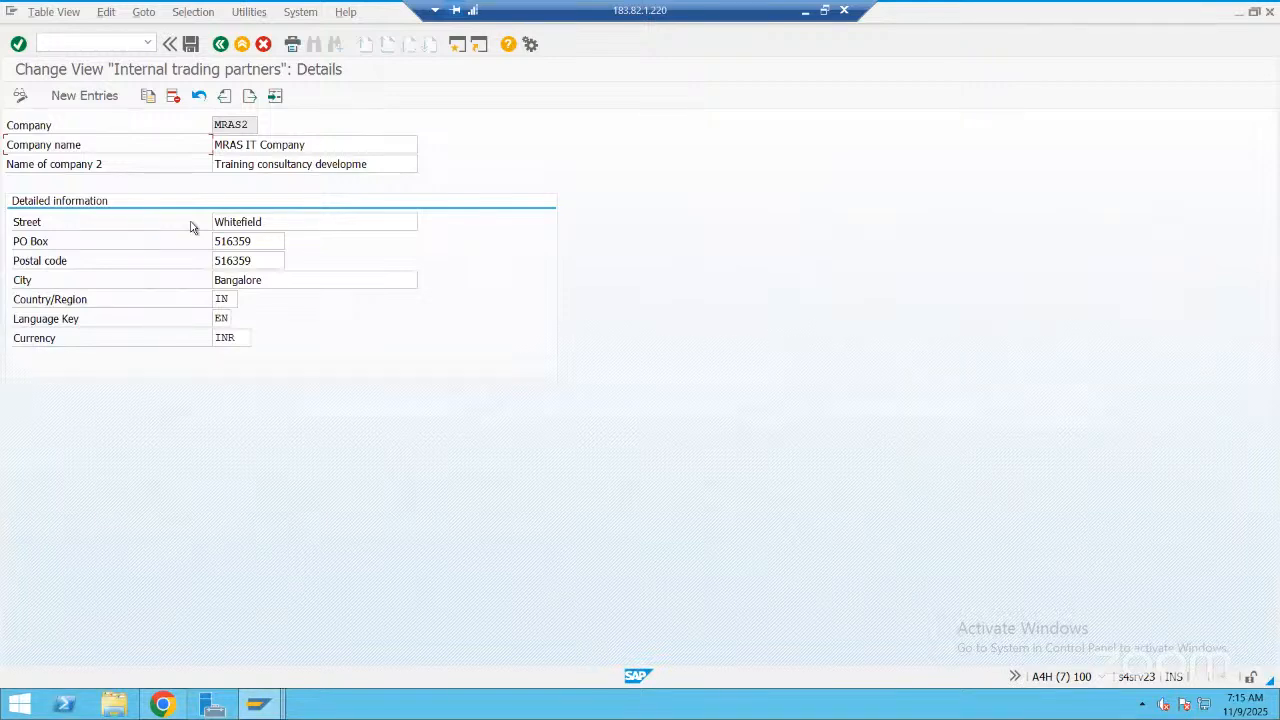
# Change the street of company MRAS2, review the PowerPoint flow diagram, and save the change under the new-company customizing request
pyautogui.moveTo(264, 223); pyautogui.dragTo(191, 228)
pyautogui.write('KR Pur')
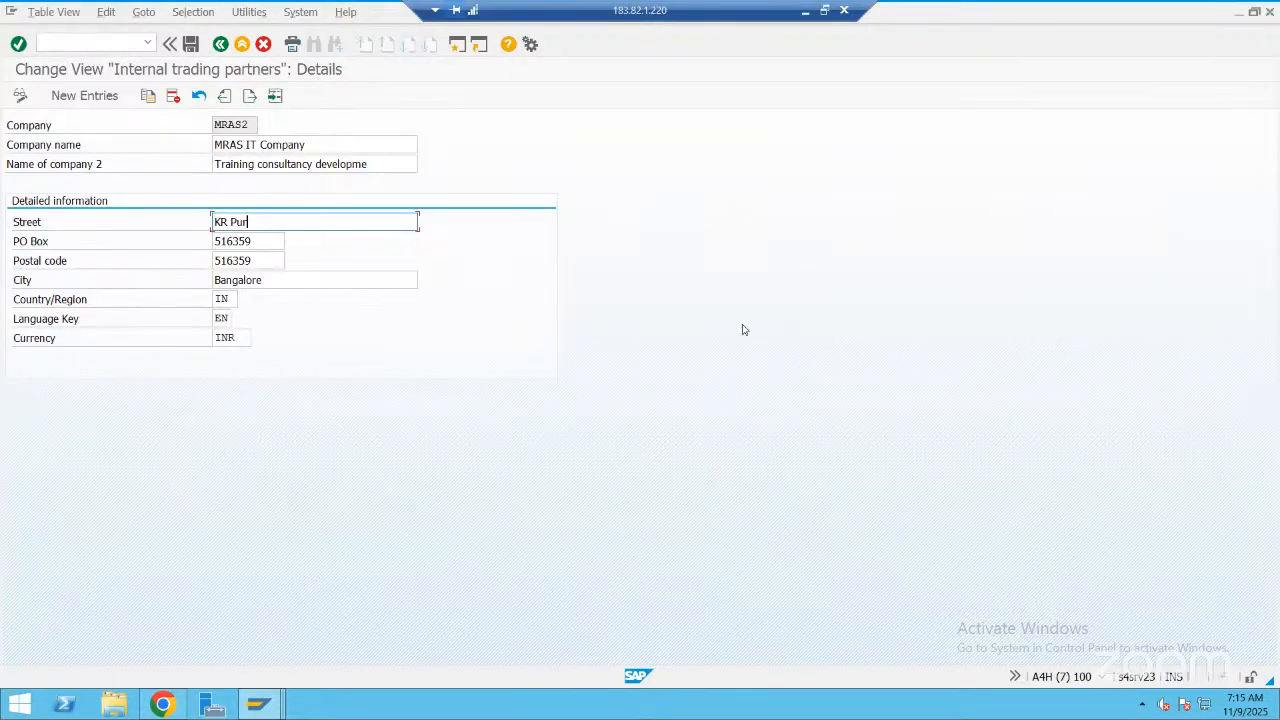
pyautogui.hotkey('alt', 'Tab')
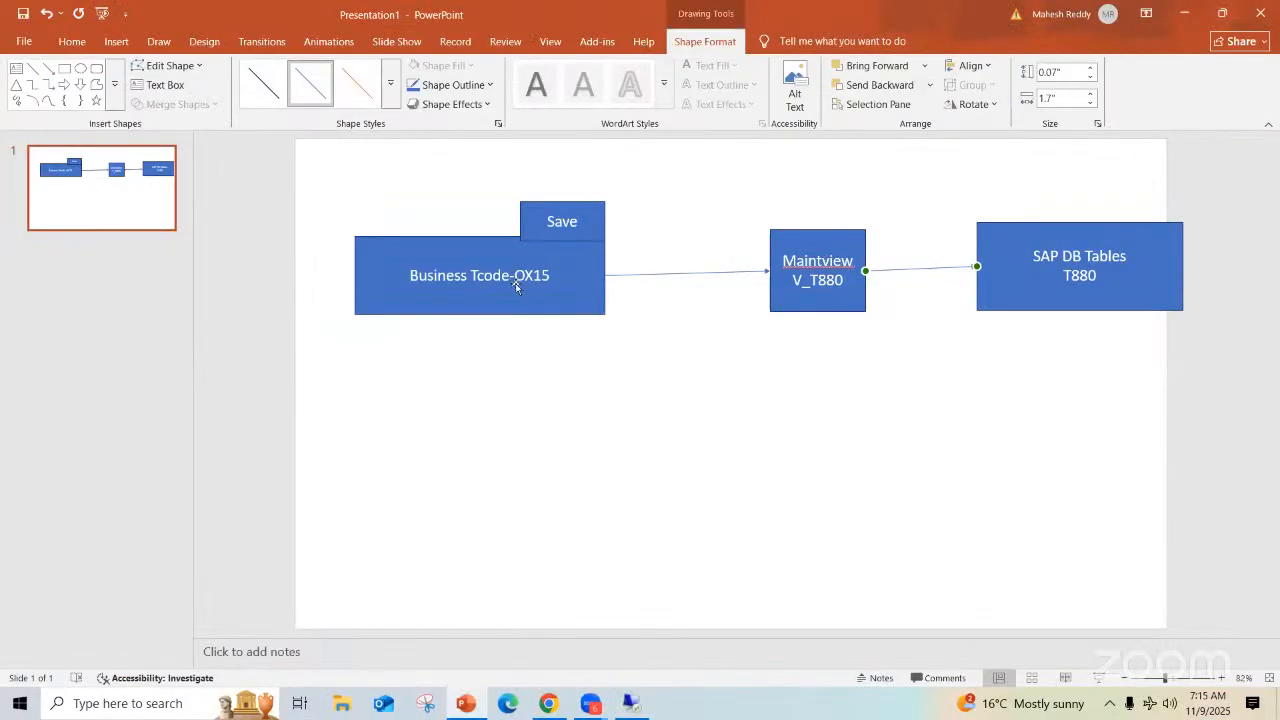
pyautogui.click(603, 251)
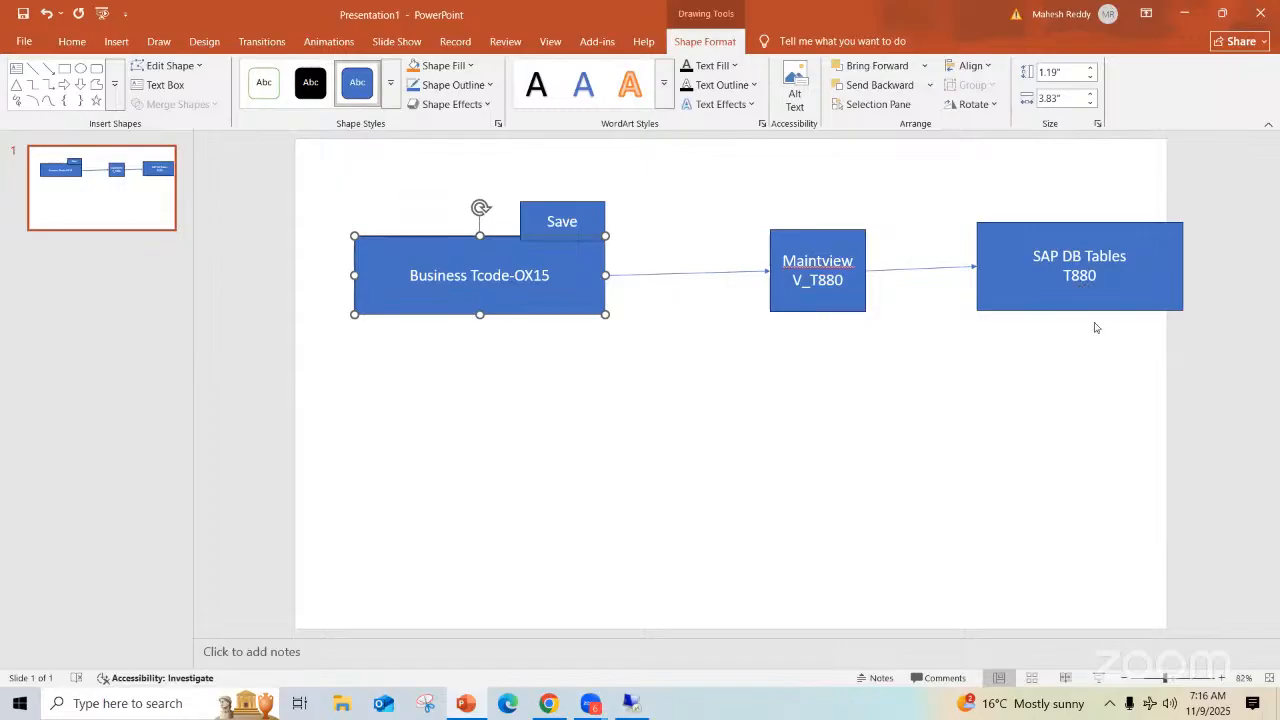
pyautogui.click(630, 703)
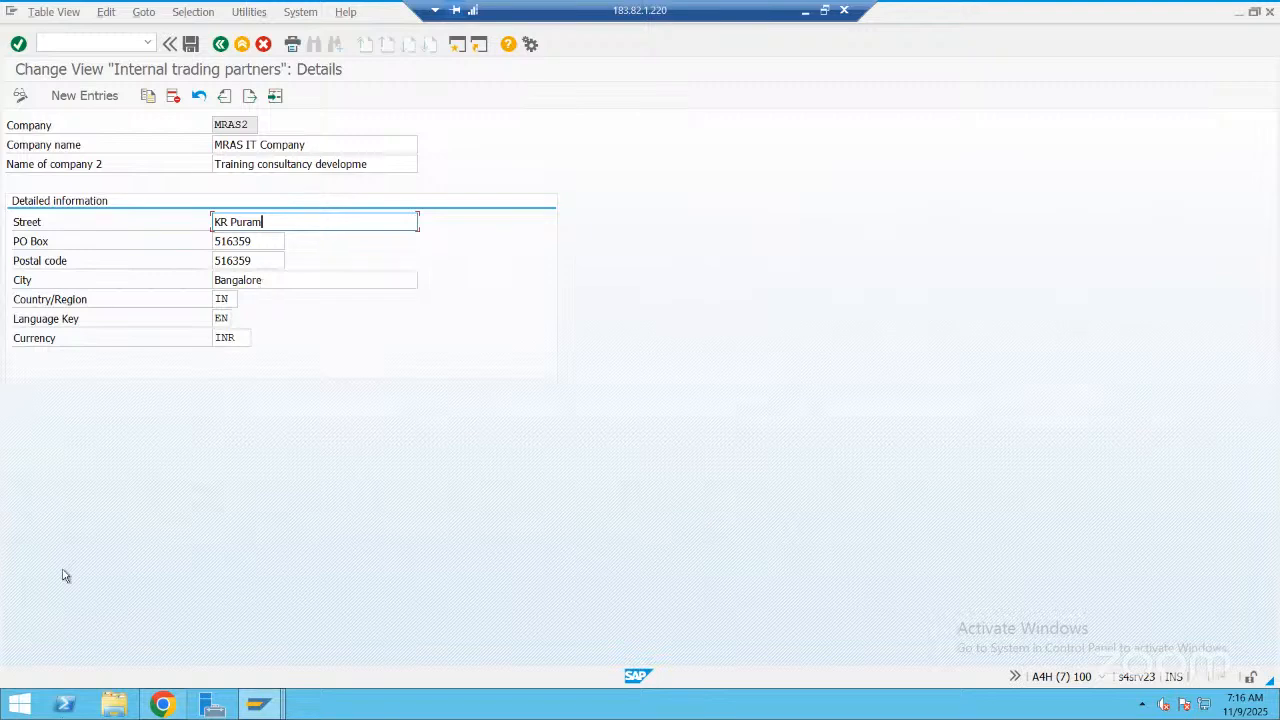
pyautogui.hotkey('ctrl', 's')
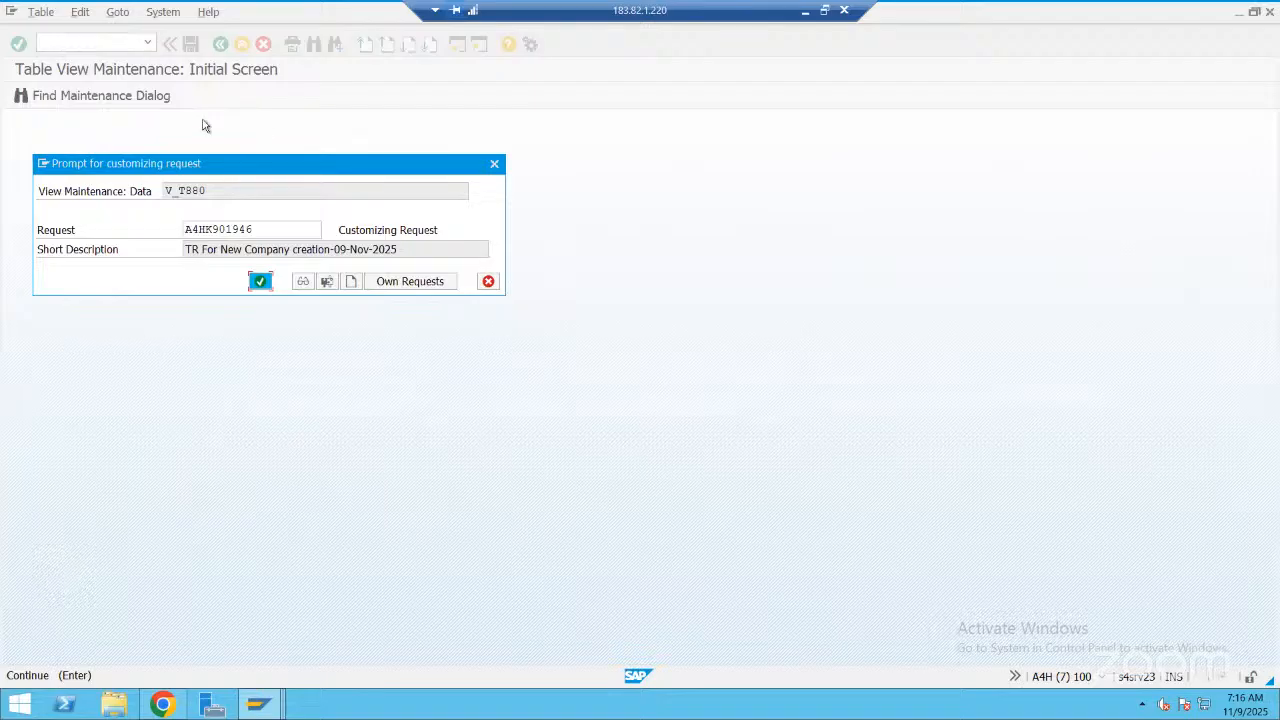
pyautogui.press('Return')
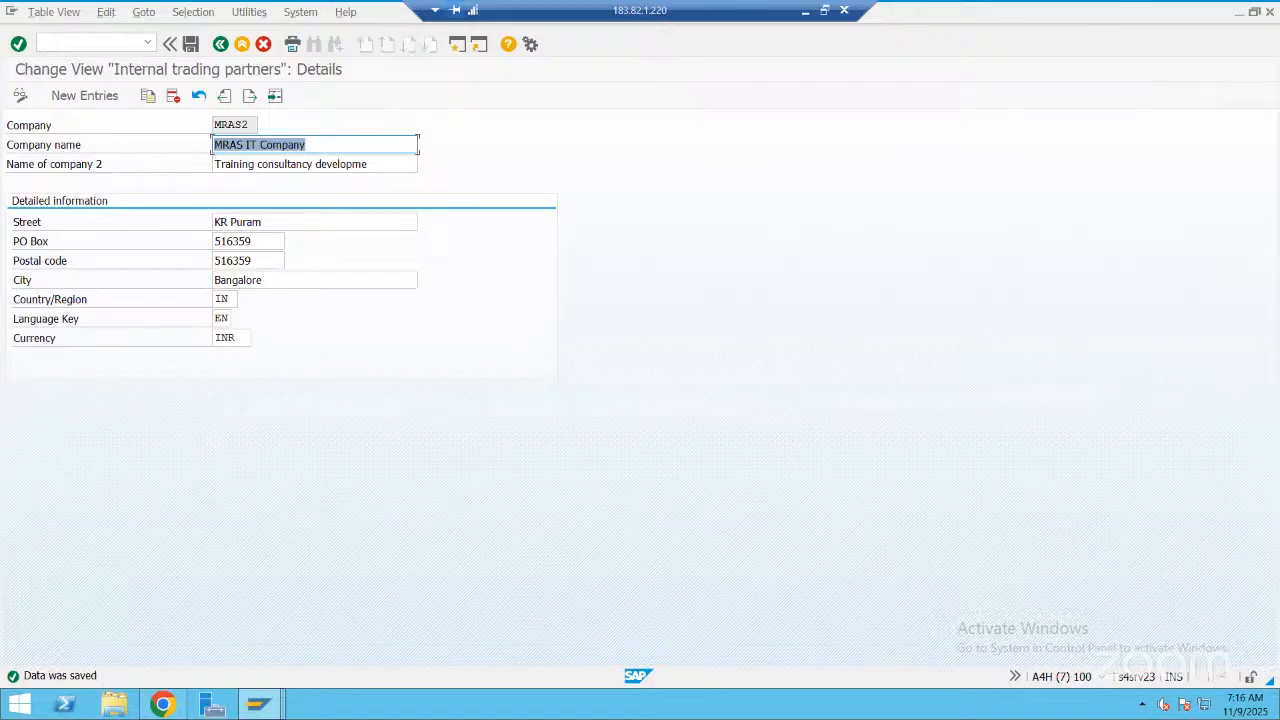
# Display the contents of table T880 for company MRAS2 from the ABAP Dictionary to check the edited street
pyautogui.click(124, 37)
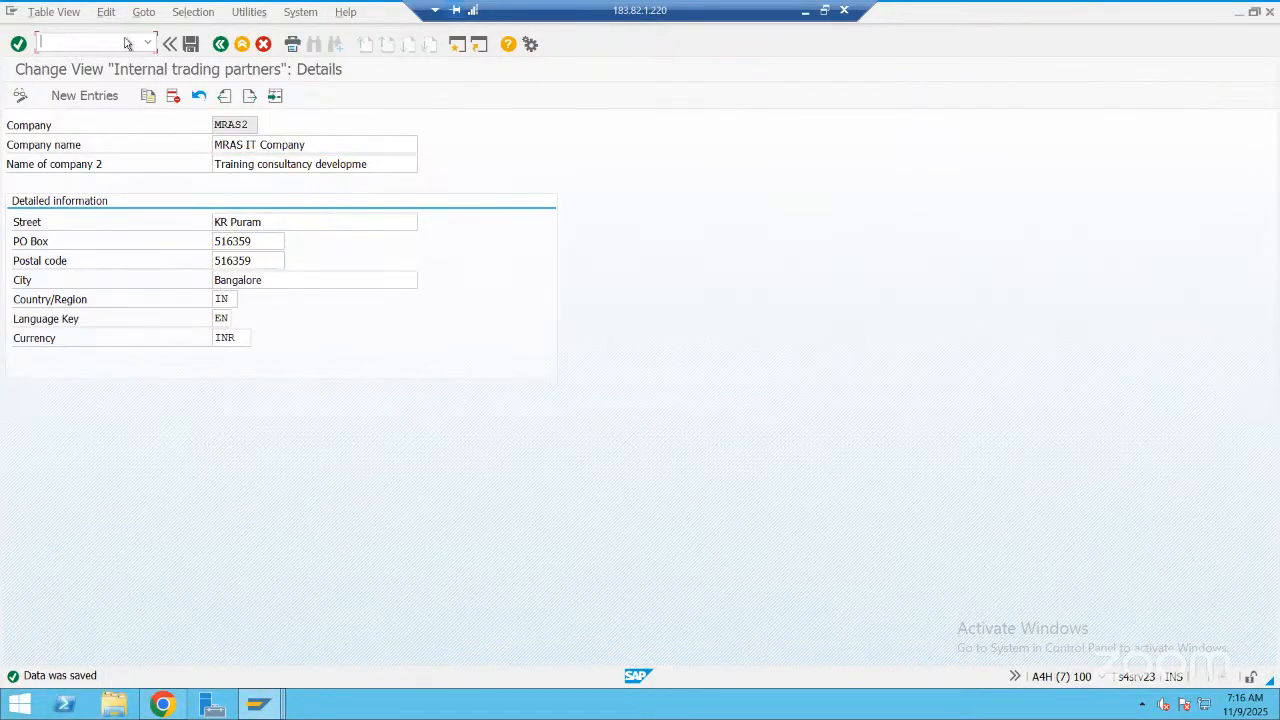
pyautogui.hotkey('alt', 'Tab')
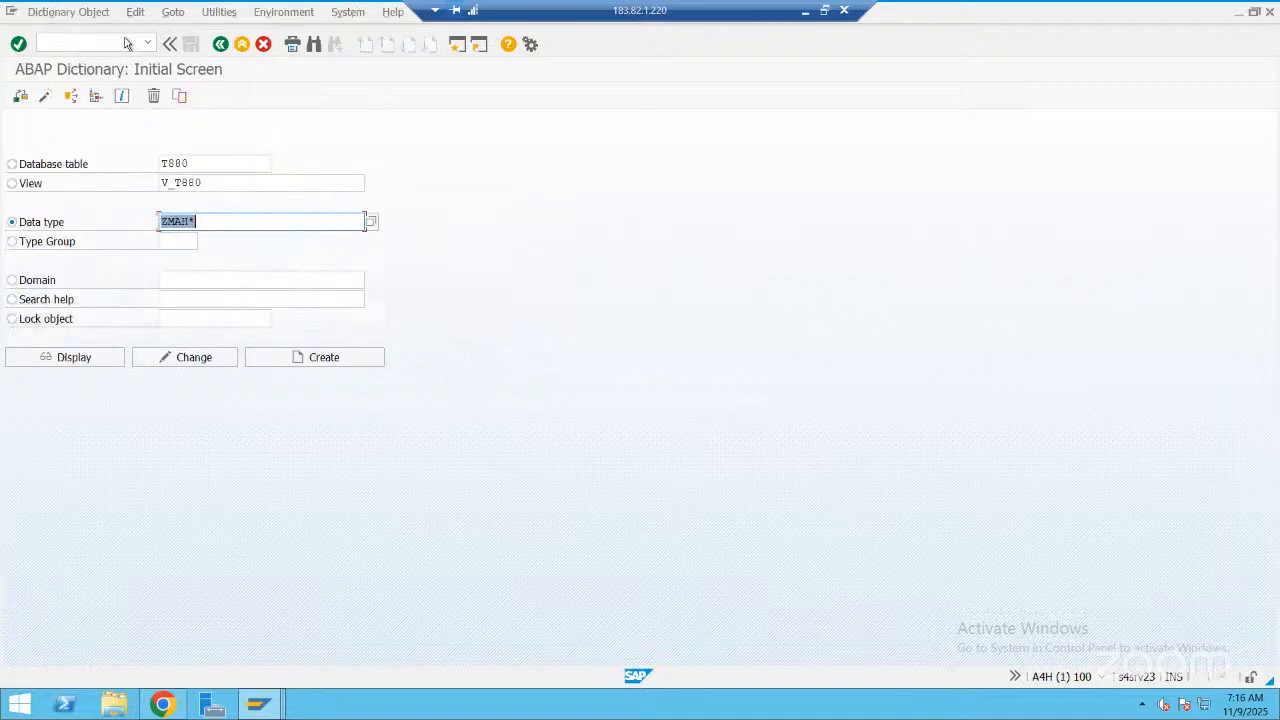
pyautogui.click(257, 703)
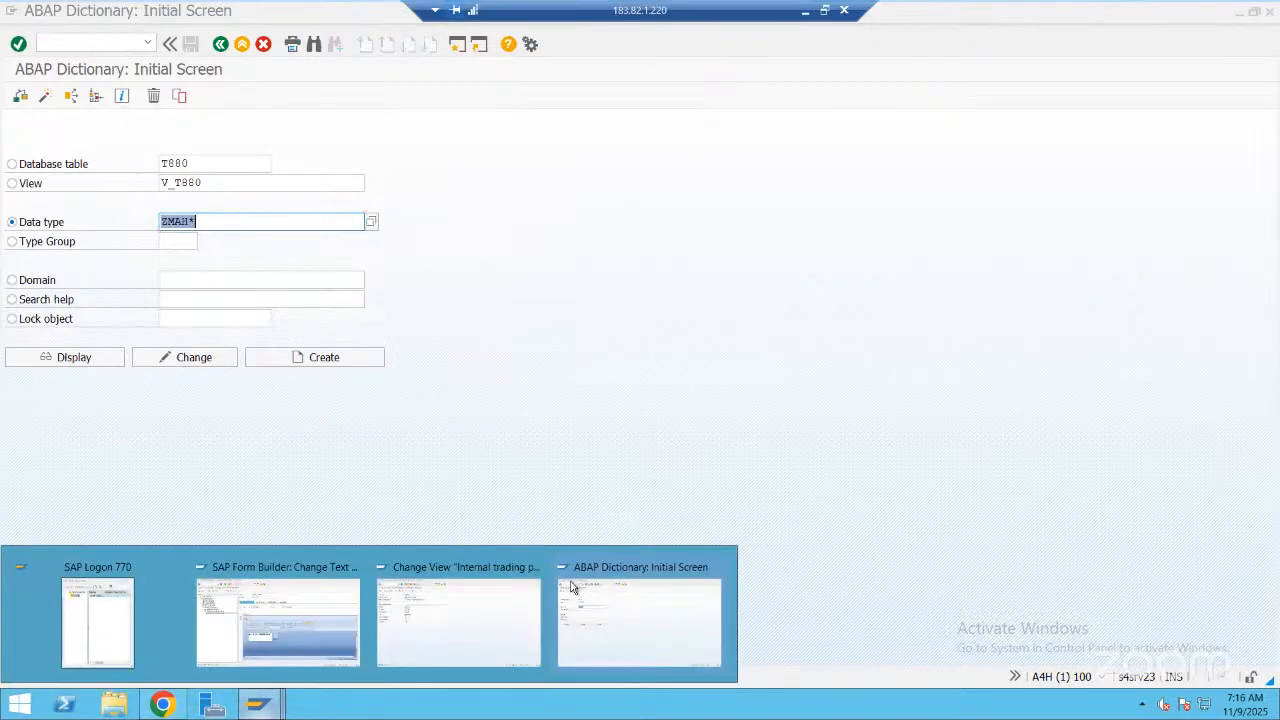
pyautogui.click(571, 577)
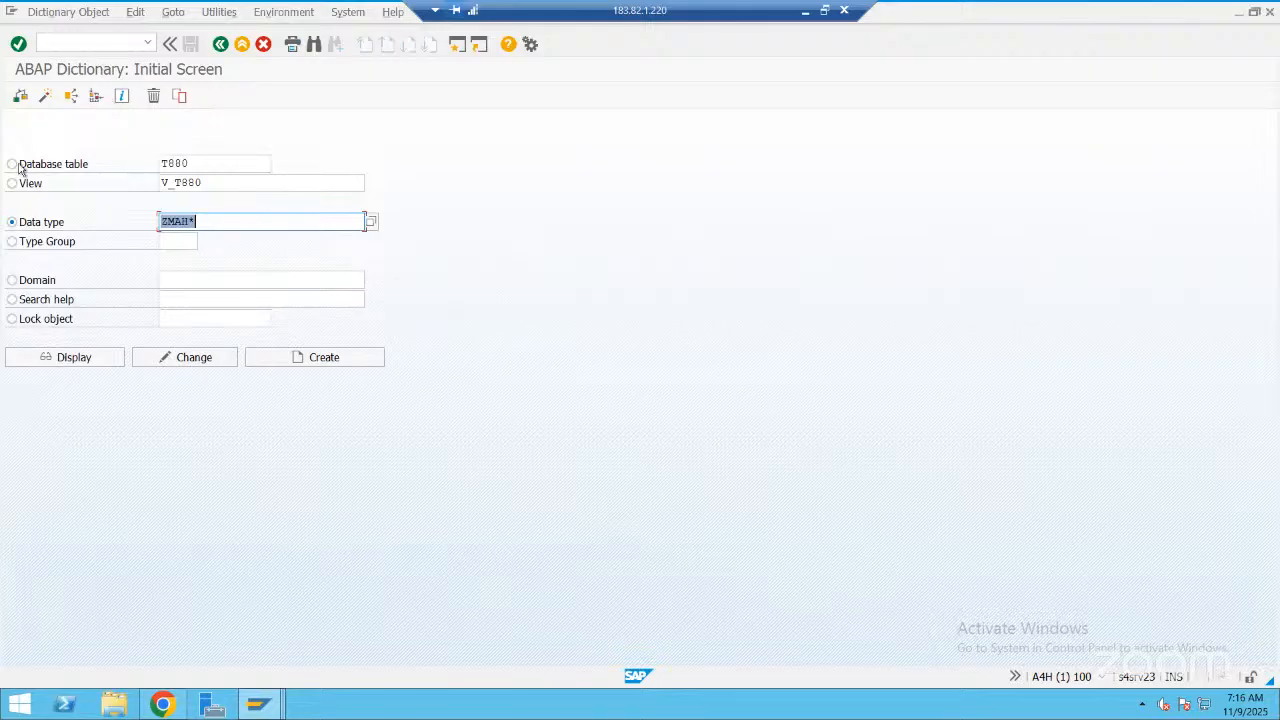
pyautogui.click(85, 360)
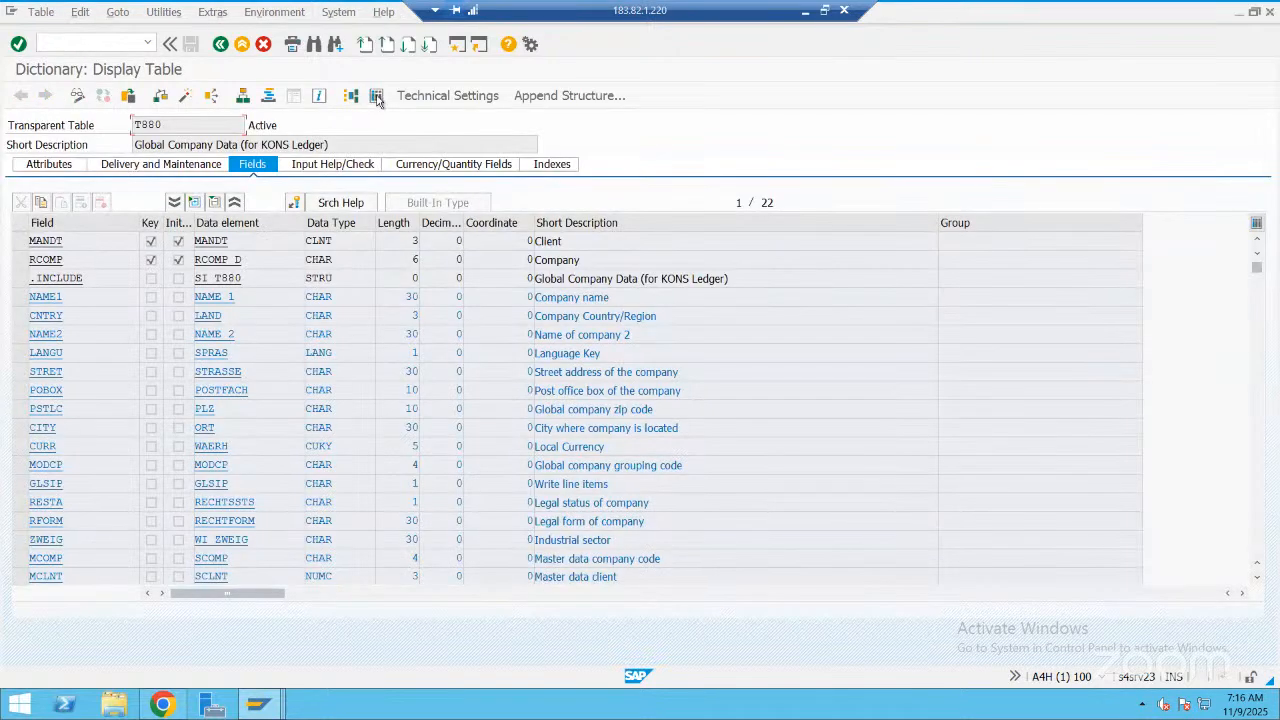
pyautogui.hotkey('ctrl', 'shift', 'F10')
pyautogui.click(254, 155)
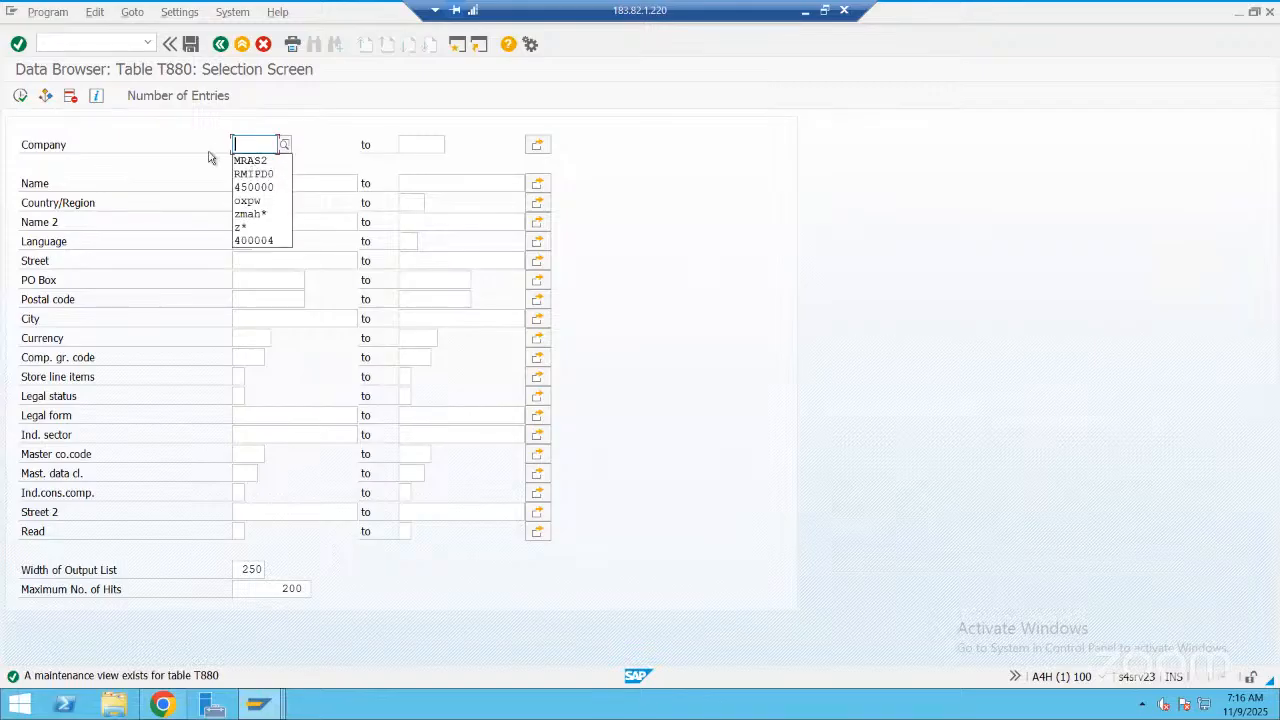
pyautogui.click(22, 101)
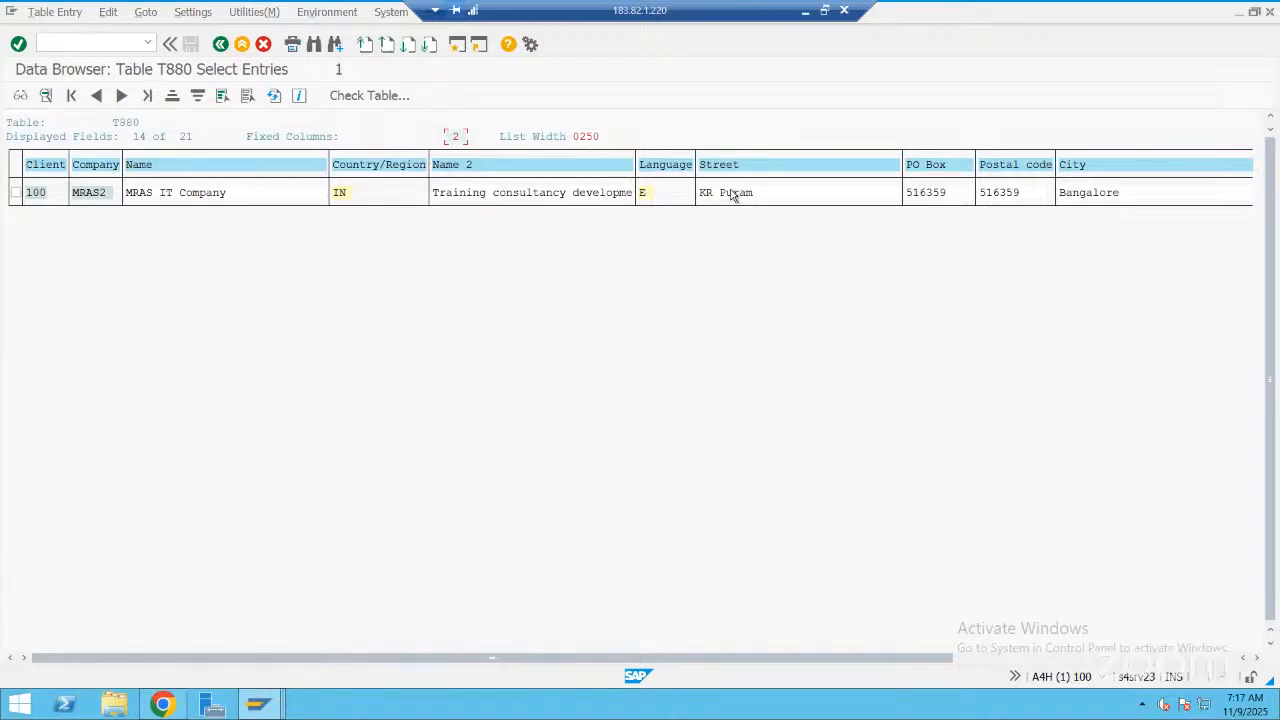
# Open the Transport Organizer in a new session and list the modifiable customizing requests
pyautogui.click(98, 40)
pyautogui.write('/os')
pyautogui.write('e1')
pyautogui.write('9')
pyautogui.press('Return')
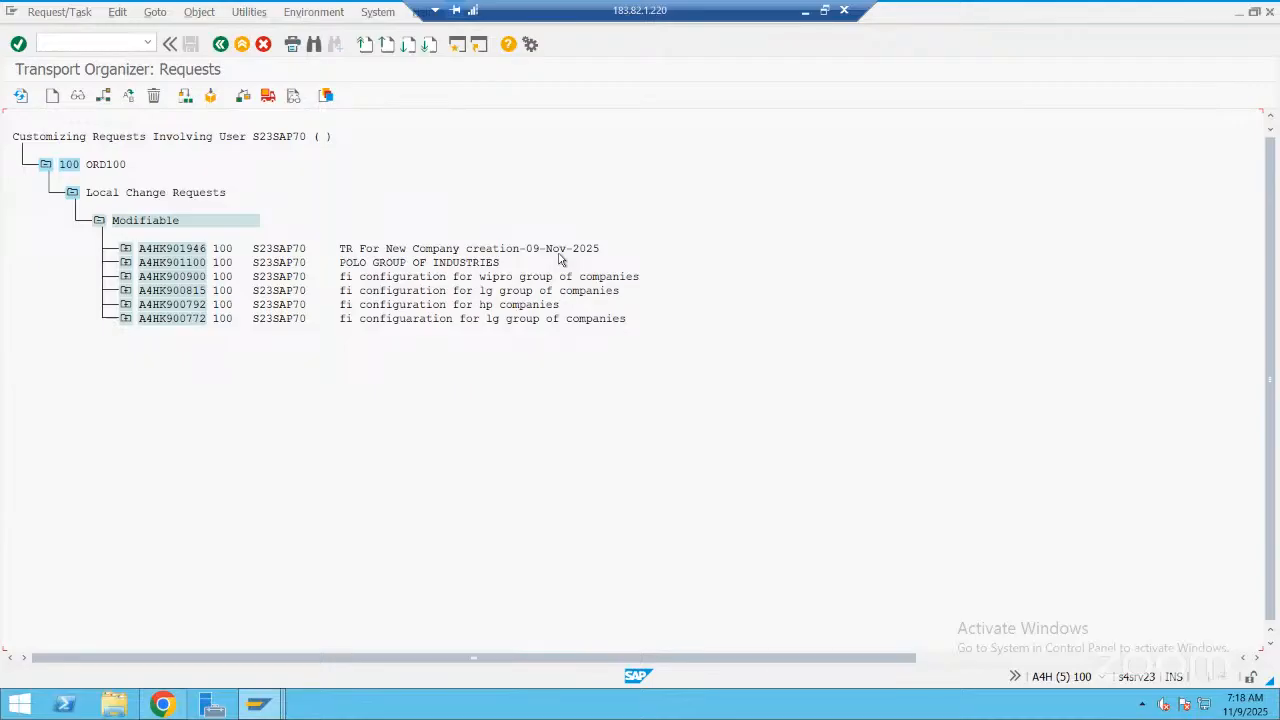
# Expand the request "TR For New Company creation-09-Nov-2025" through its customizing task and view V_T880 to the T880 table key
pyautogui.click(126, 250)
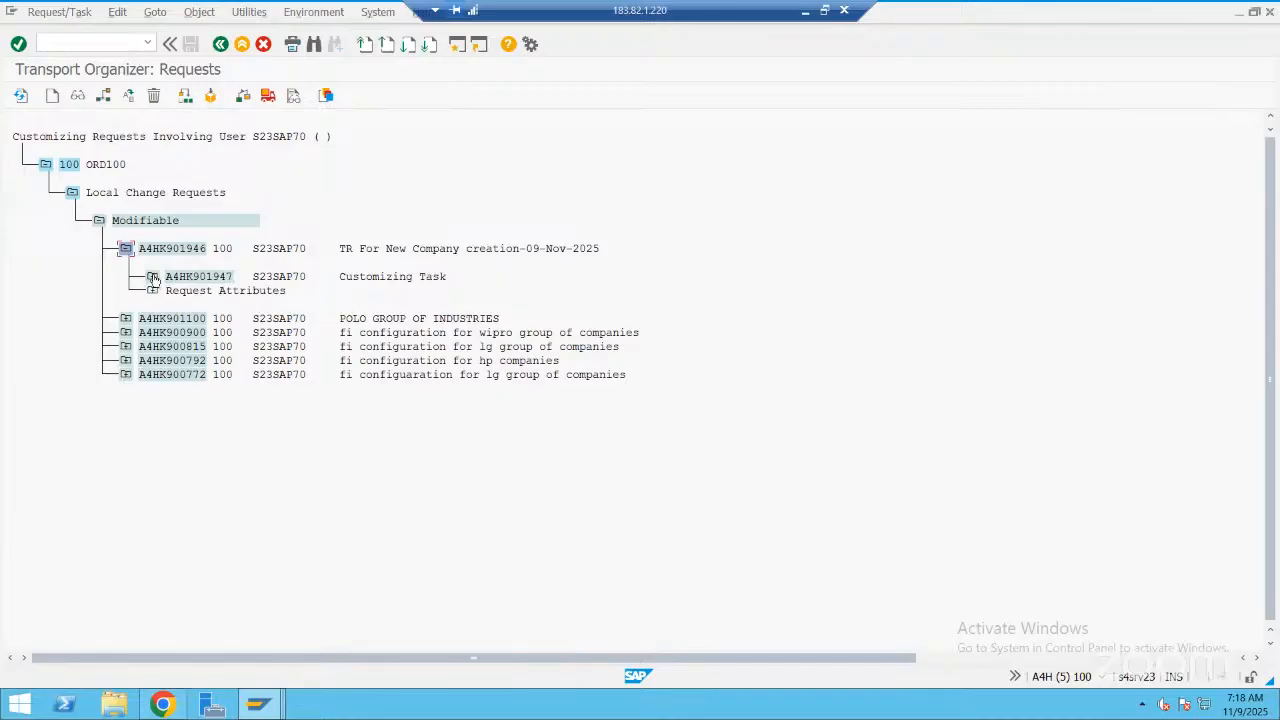
pyautogui.click(152, 277)
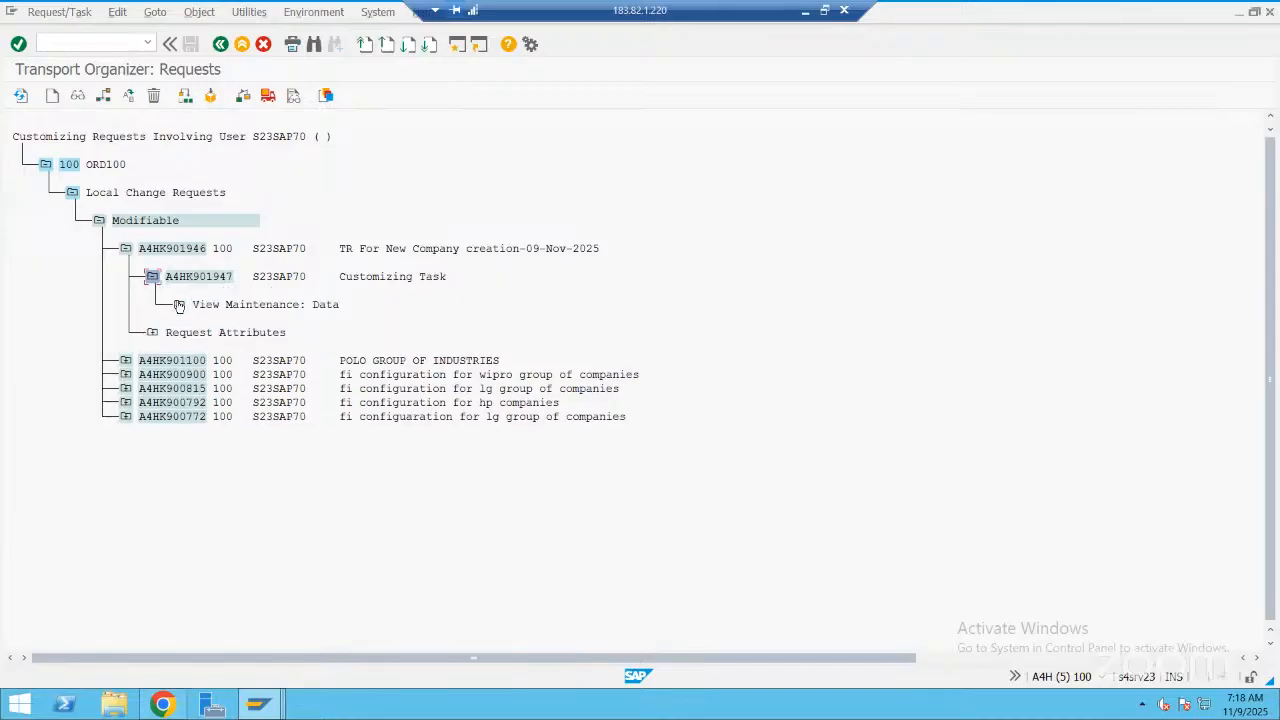
pyautogui.click(179, 305)
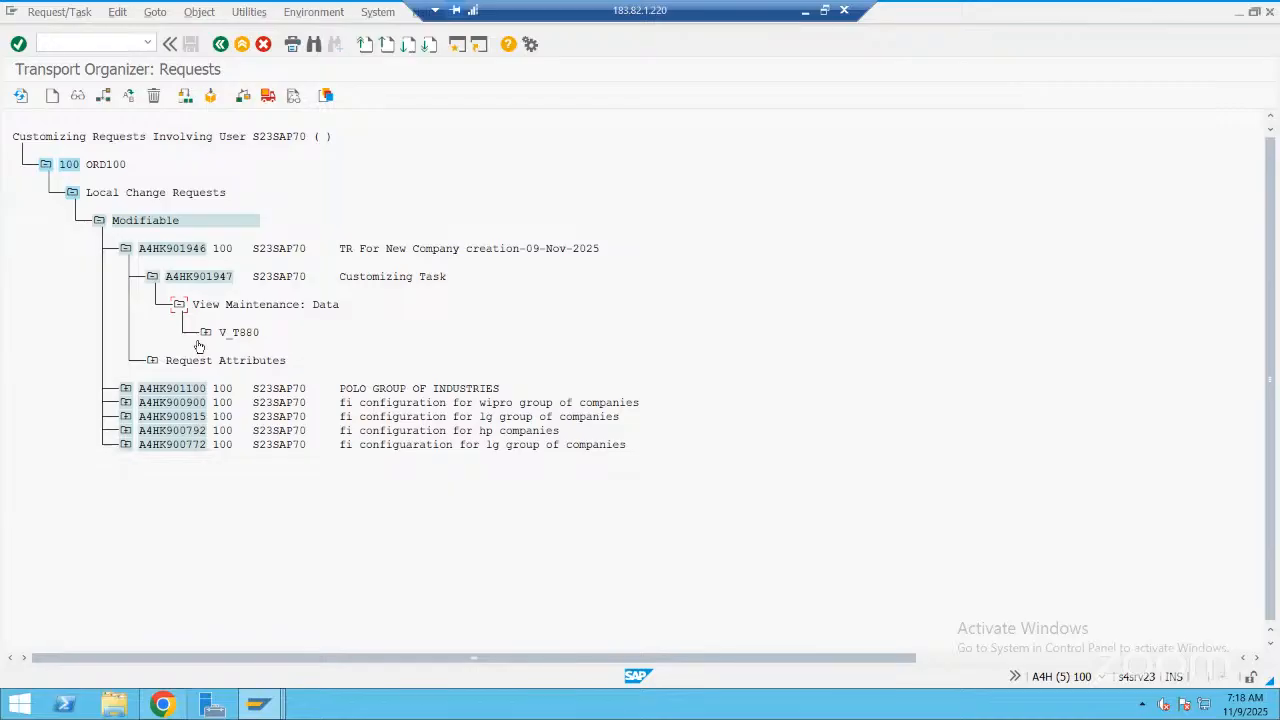
pyautogui.click(205, 333)
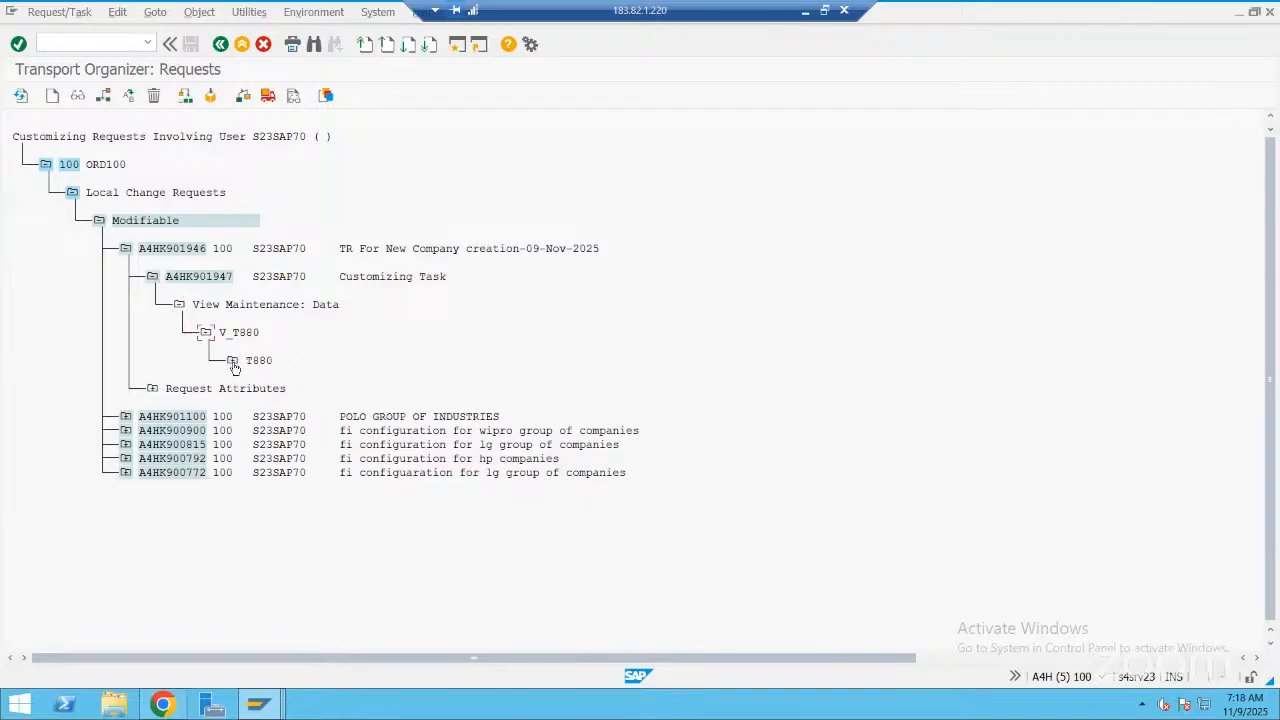
pyautogui.click(232, 361)
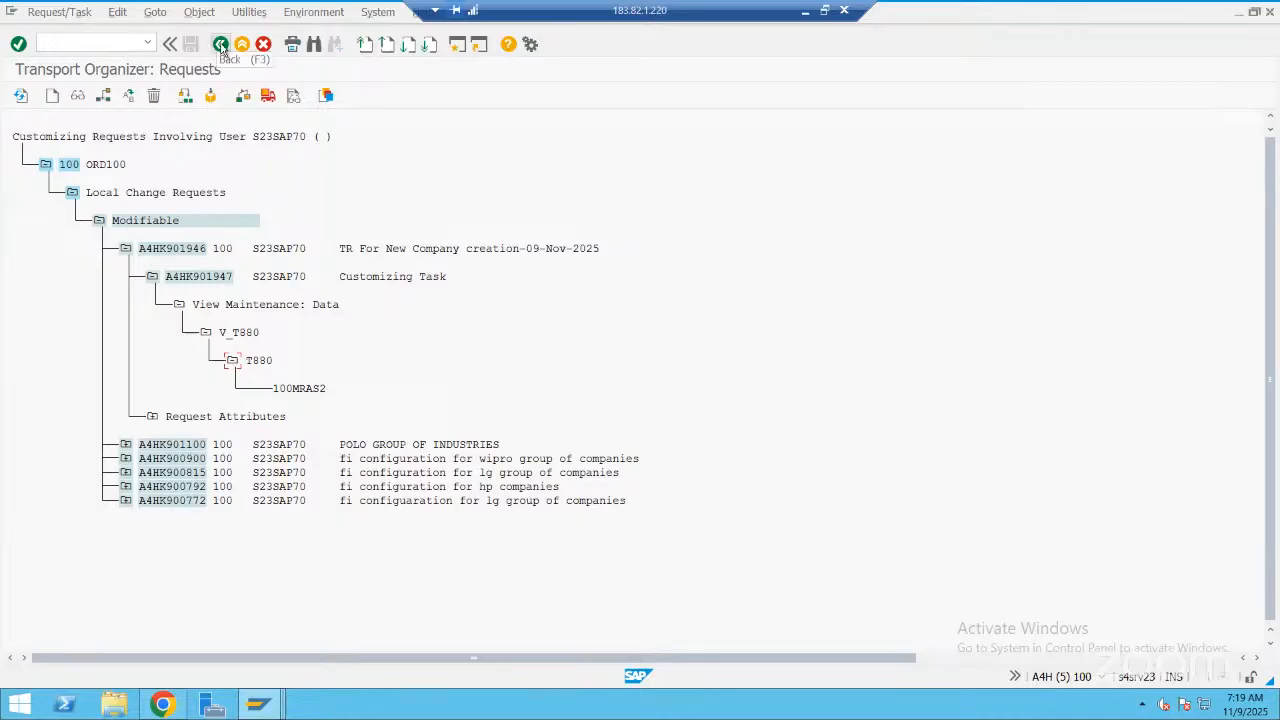
# Leave the Transport Organizer and browse the customizing overviews for purchasing organization assignment, plants and company codes (OX02)
pyautogui.click(221, 45)
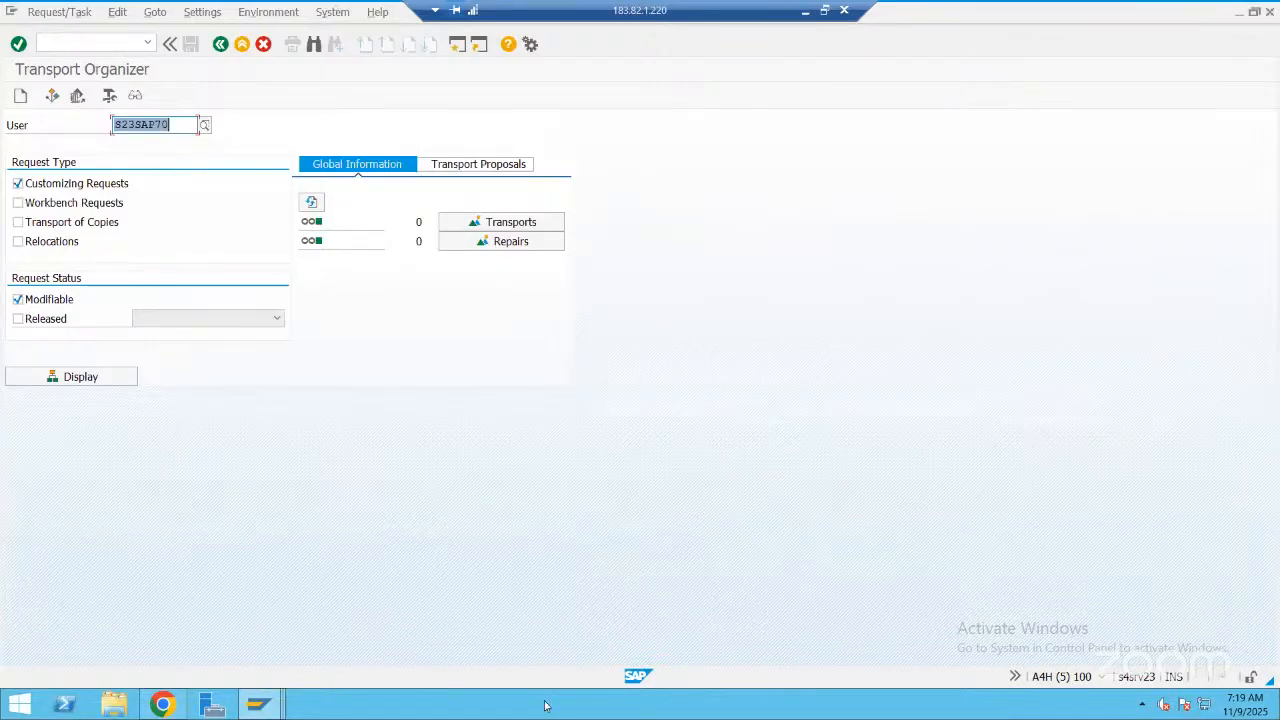
pyautogui.press('F3')
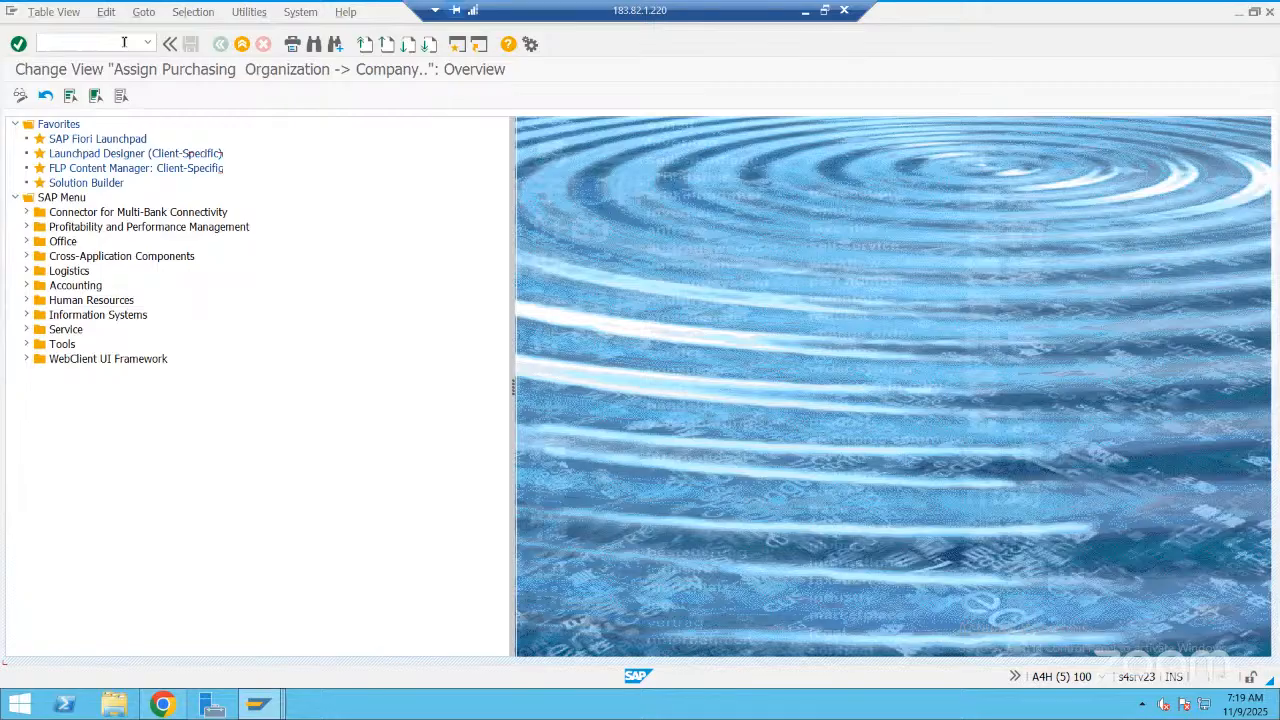
pyautogui.write('/n')
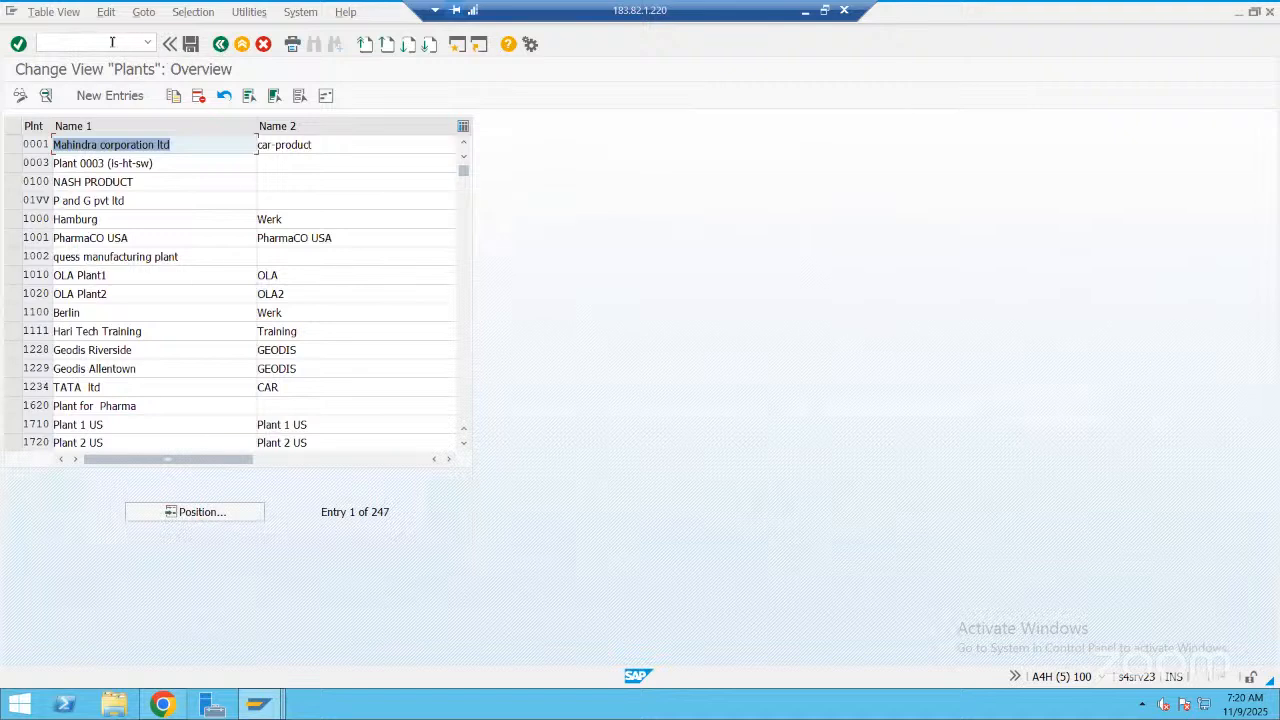
pyautogui.click(115, 96)
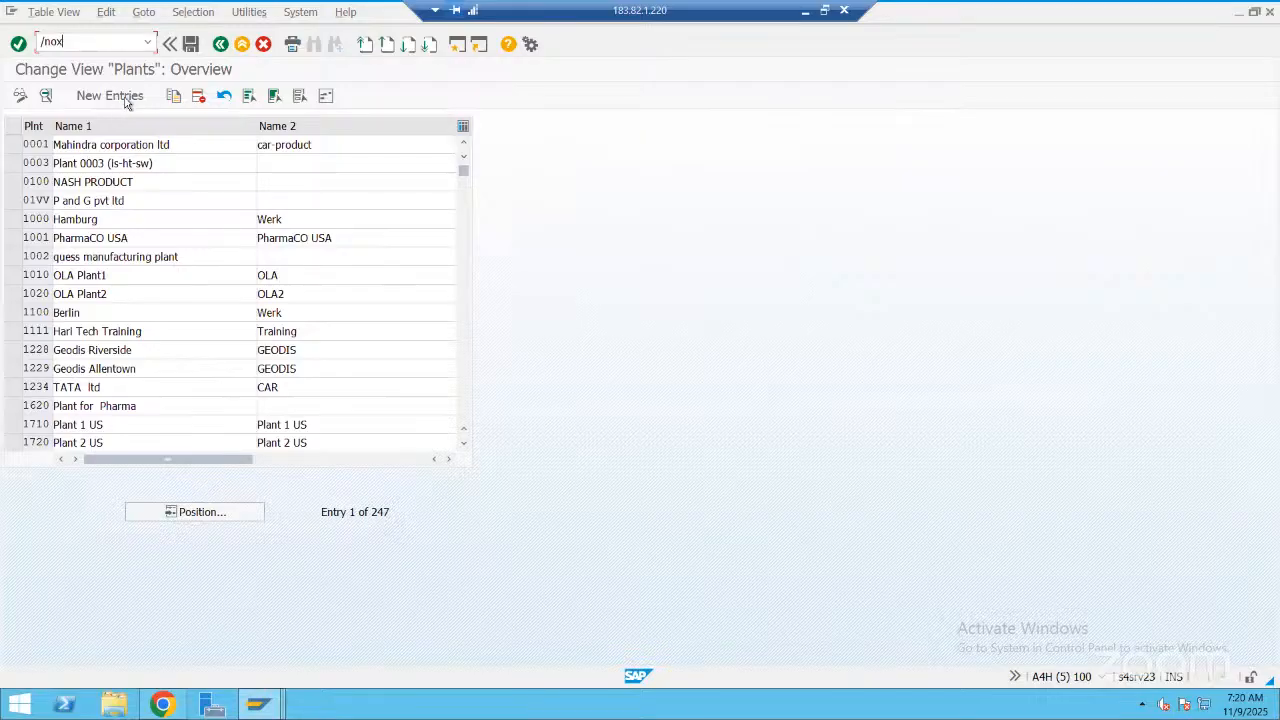
pyautogui.write('02')
pyautogui.press('Return')
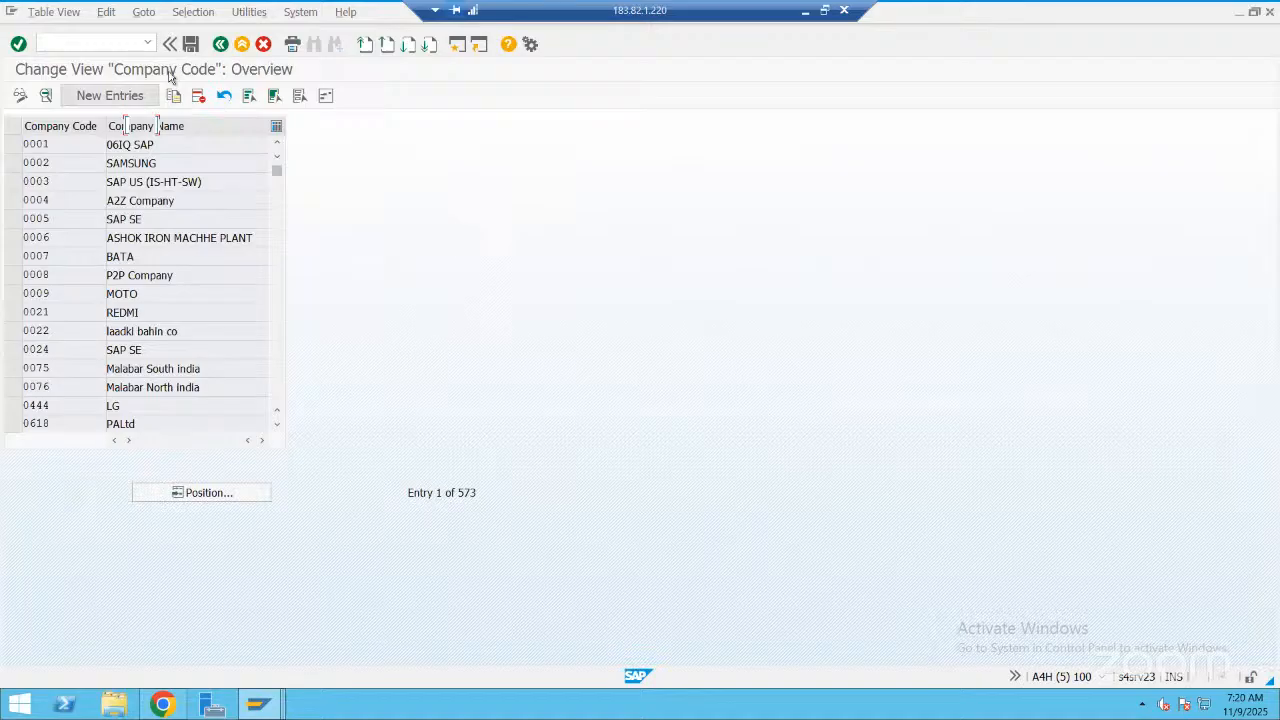
# Start a new company code entry and display the technical information of its Company Code field
pyautogui.press('F5')
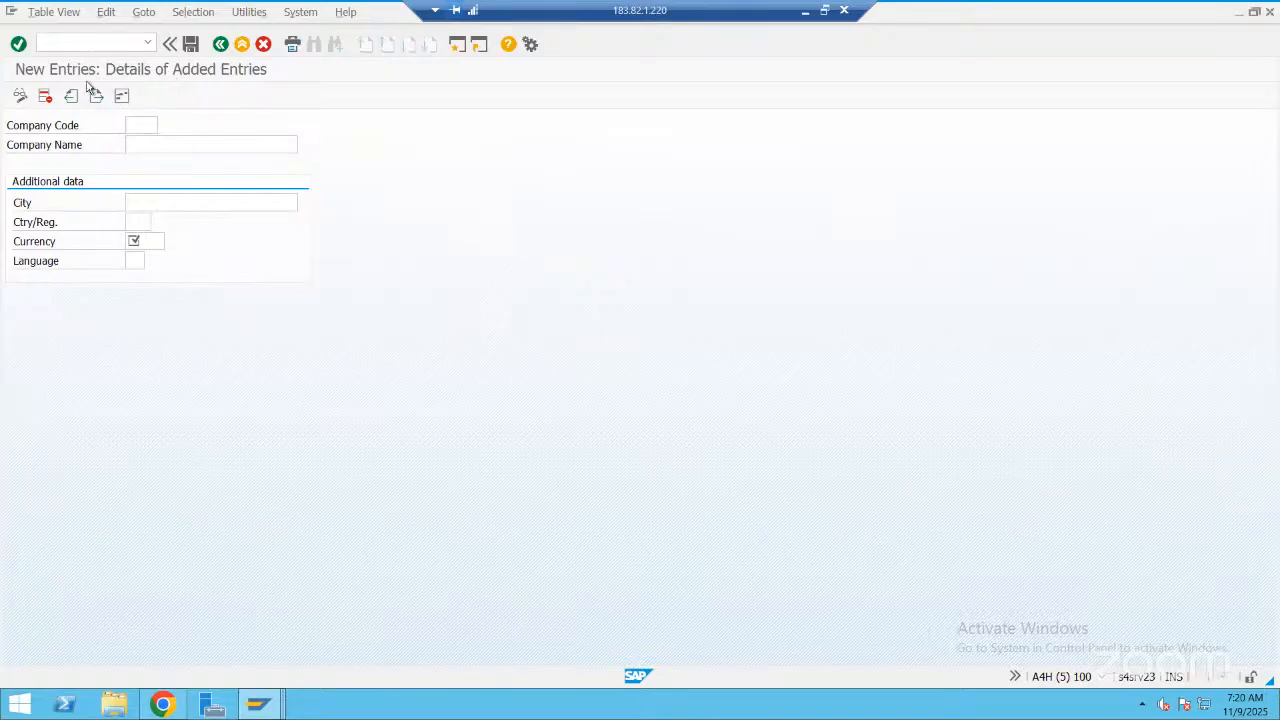
pyautogui.press('F1')
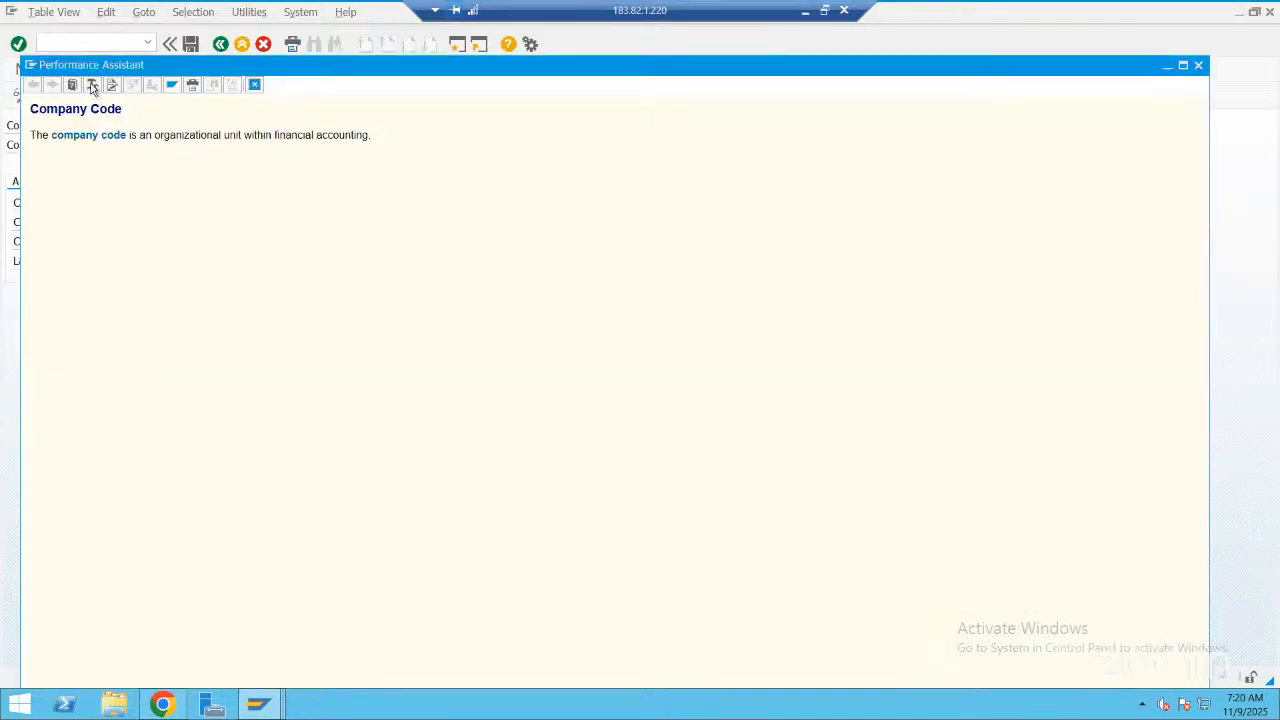
pyautogui.click(92, 86)
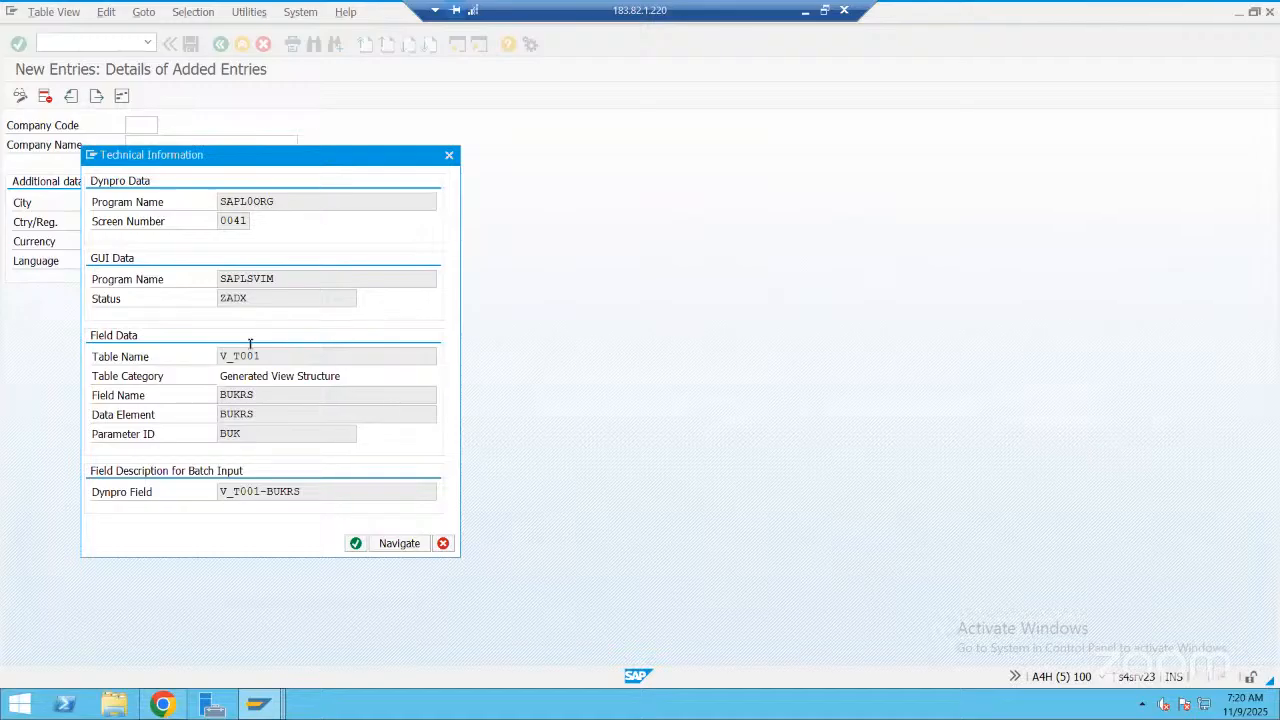
# Open the definition of maintenance view V_T001 and its base table T001, and display the table's contents without selection criteria
pyautogui.doubleClick(250, 350)
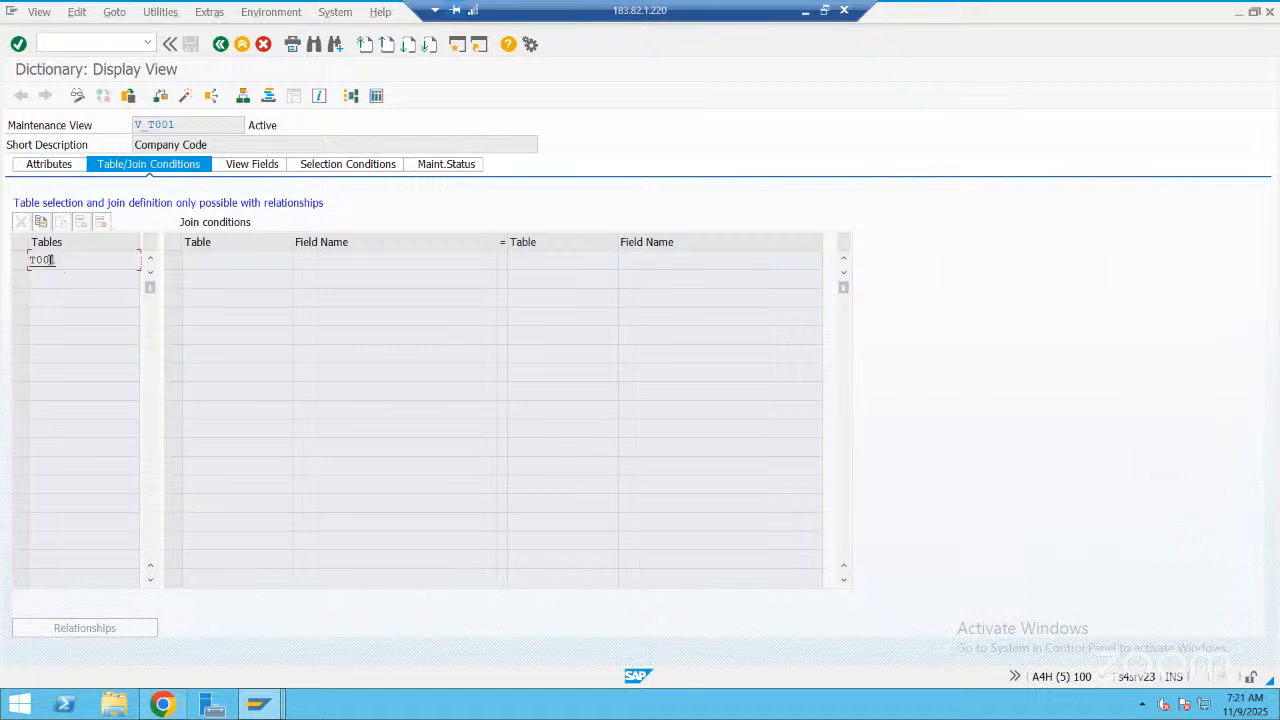
pyautogui.doubleClick(51, 260)
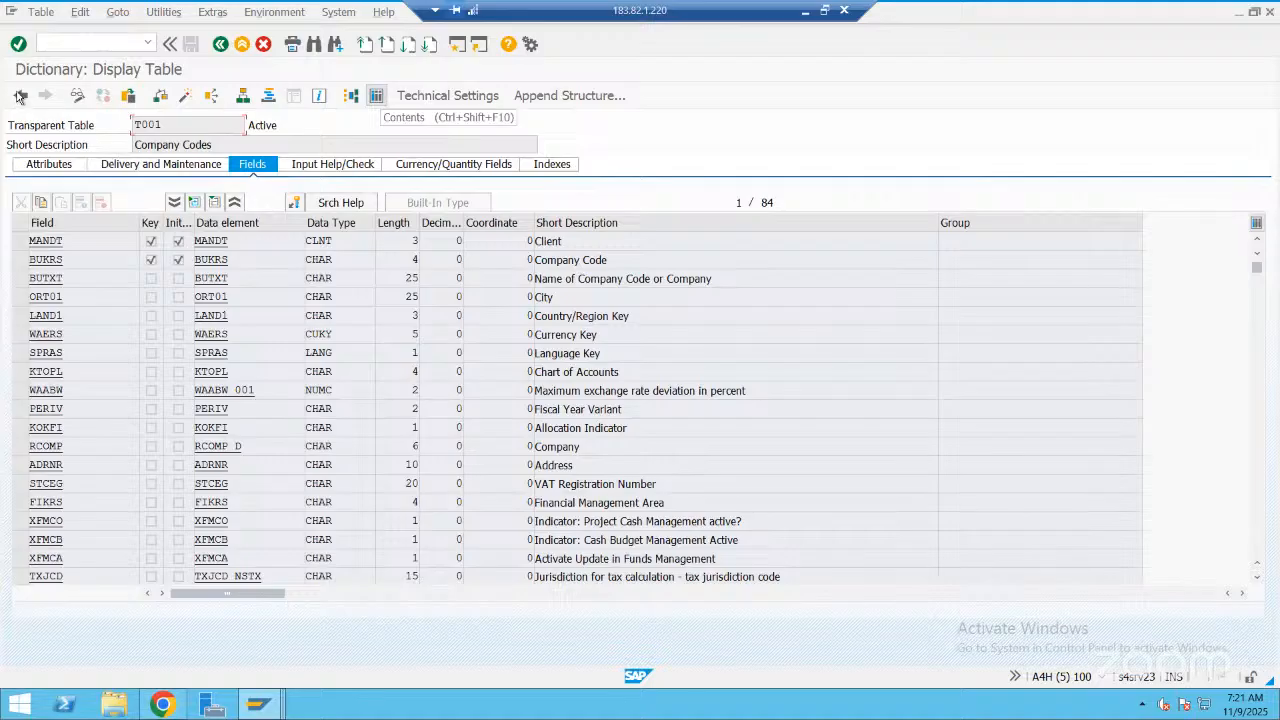
pyautogui.hotkey('ctrl', 'shift', 'F10')
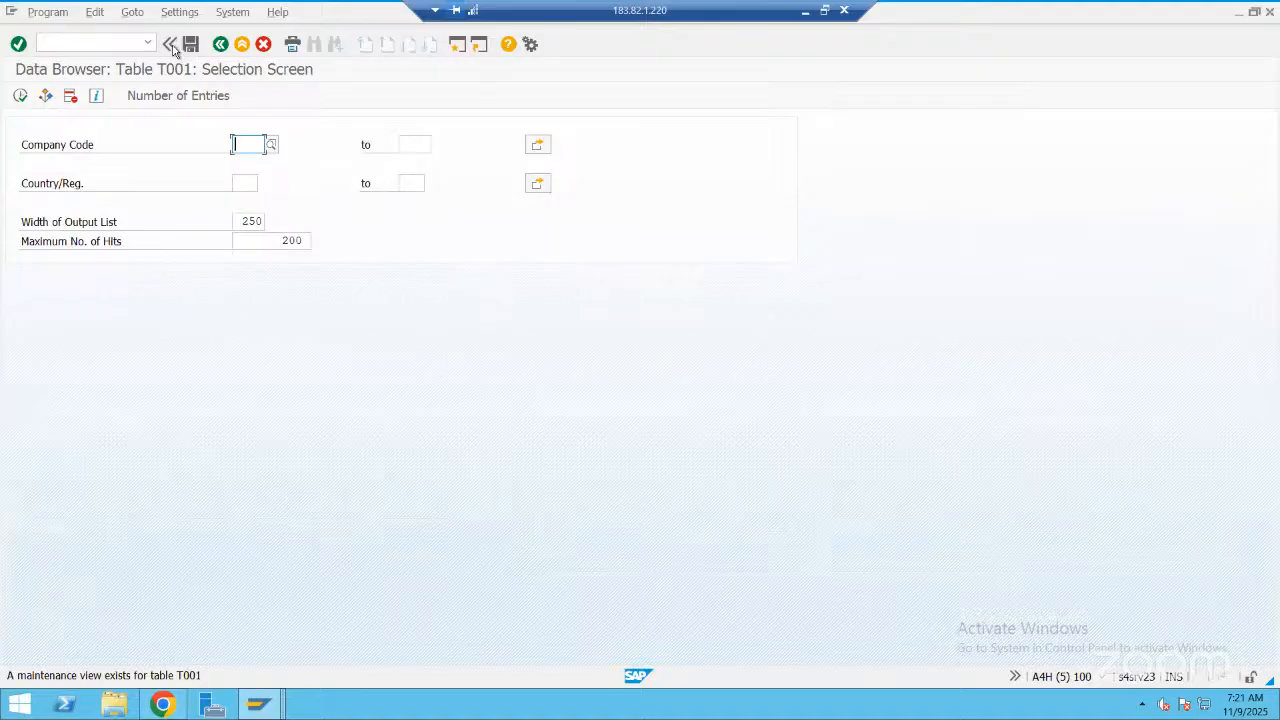
pyautogui.press('F8')
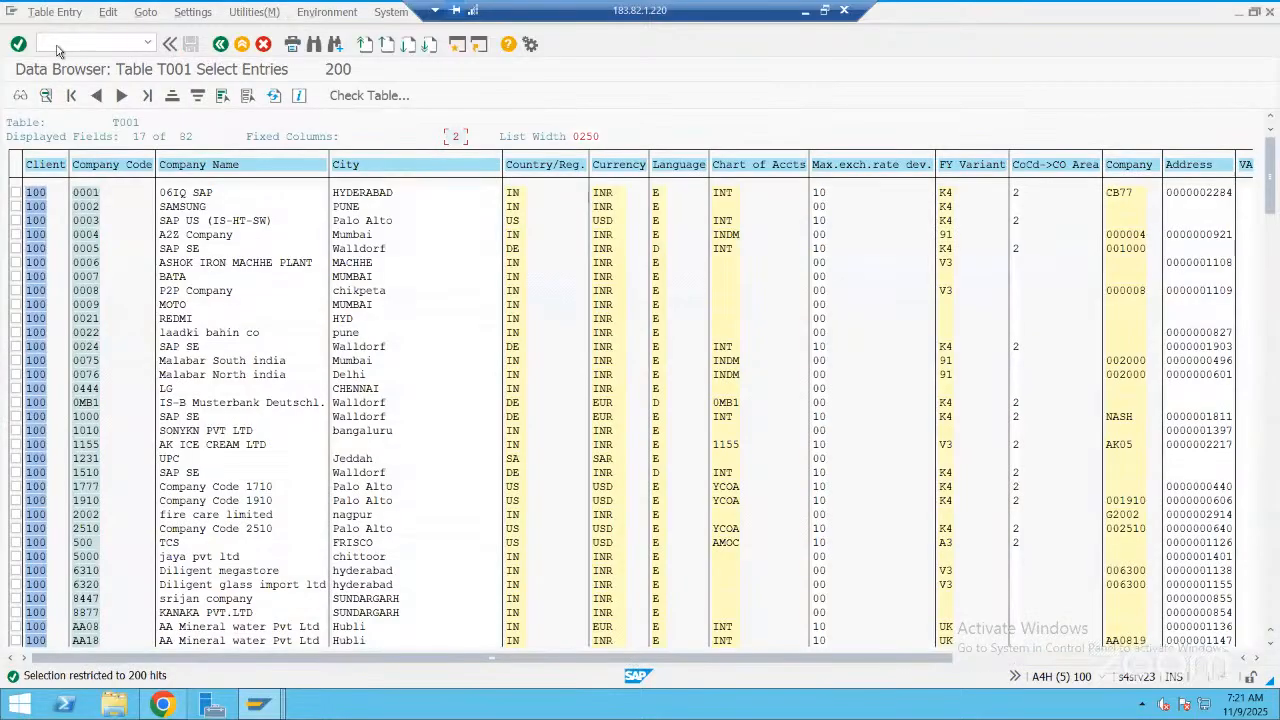
# Leave table T001 and the technical information for the blank company code entry, and switch to the session showing company MRAS2 in table T880
pyautogui.press('F3')
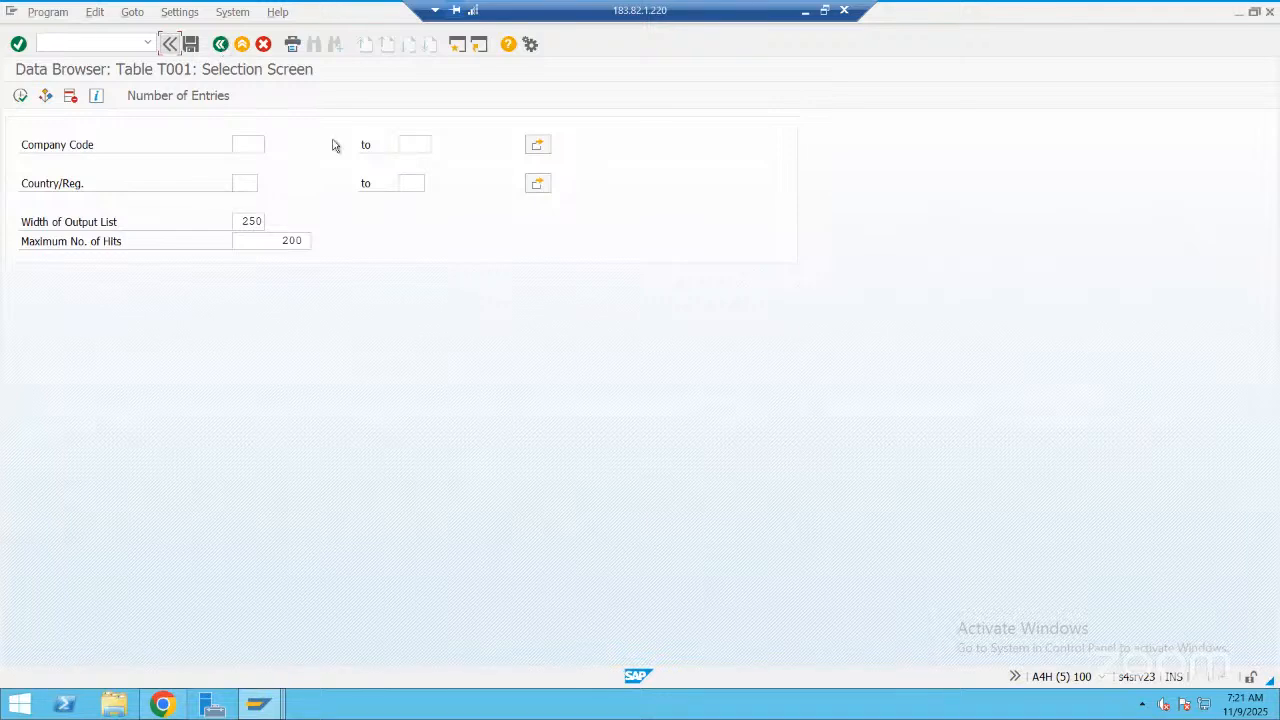
pyautogui.press('F3')
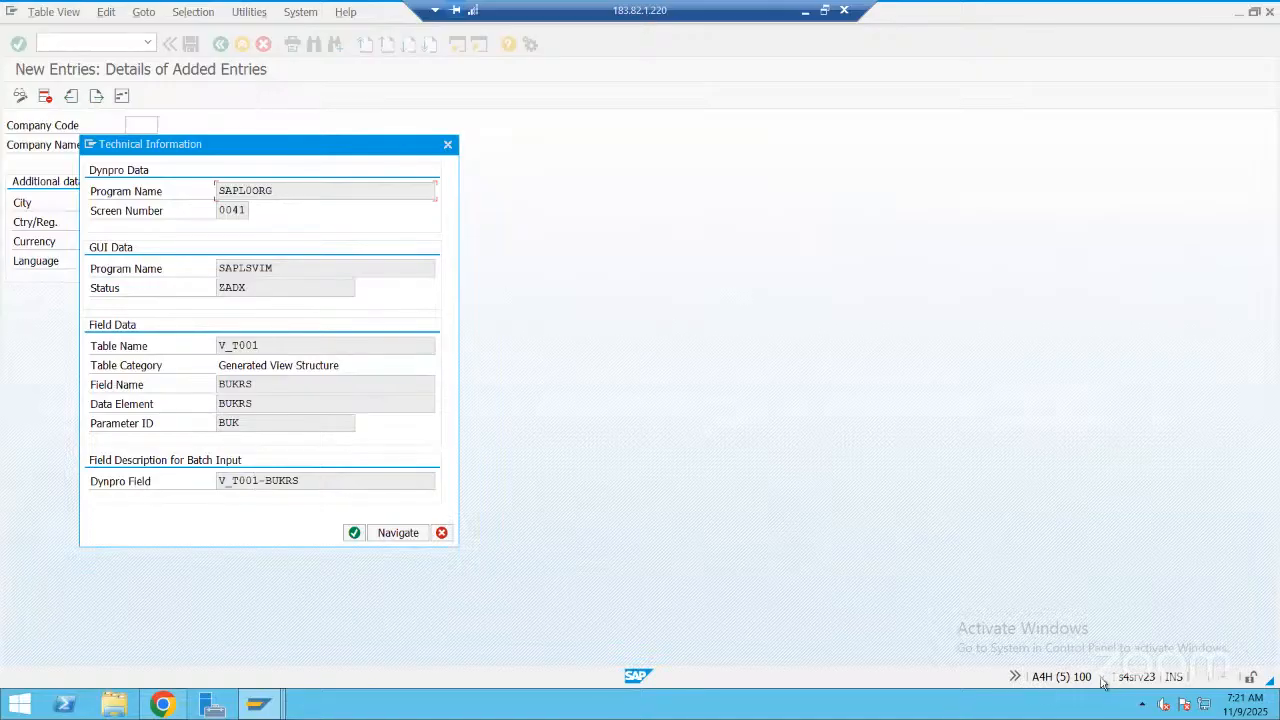
pyautogui.press('Return')
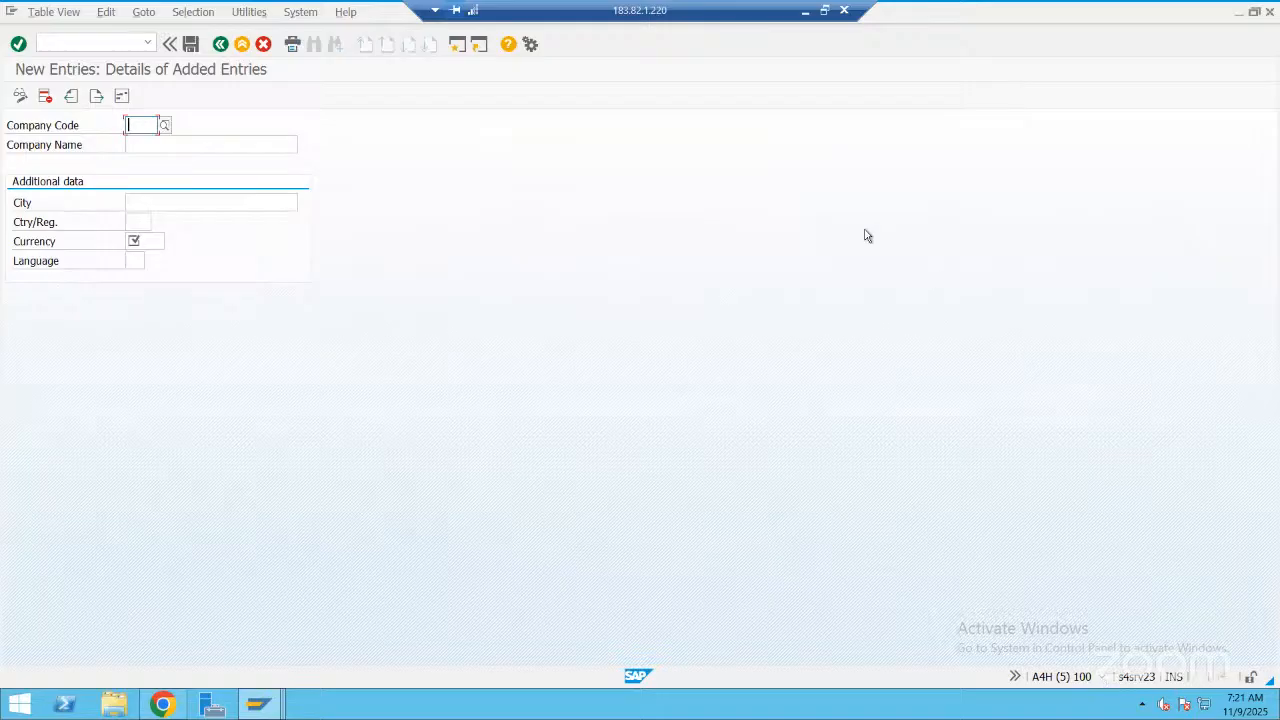
pyautogui.click(1101, 677)
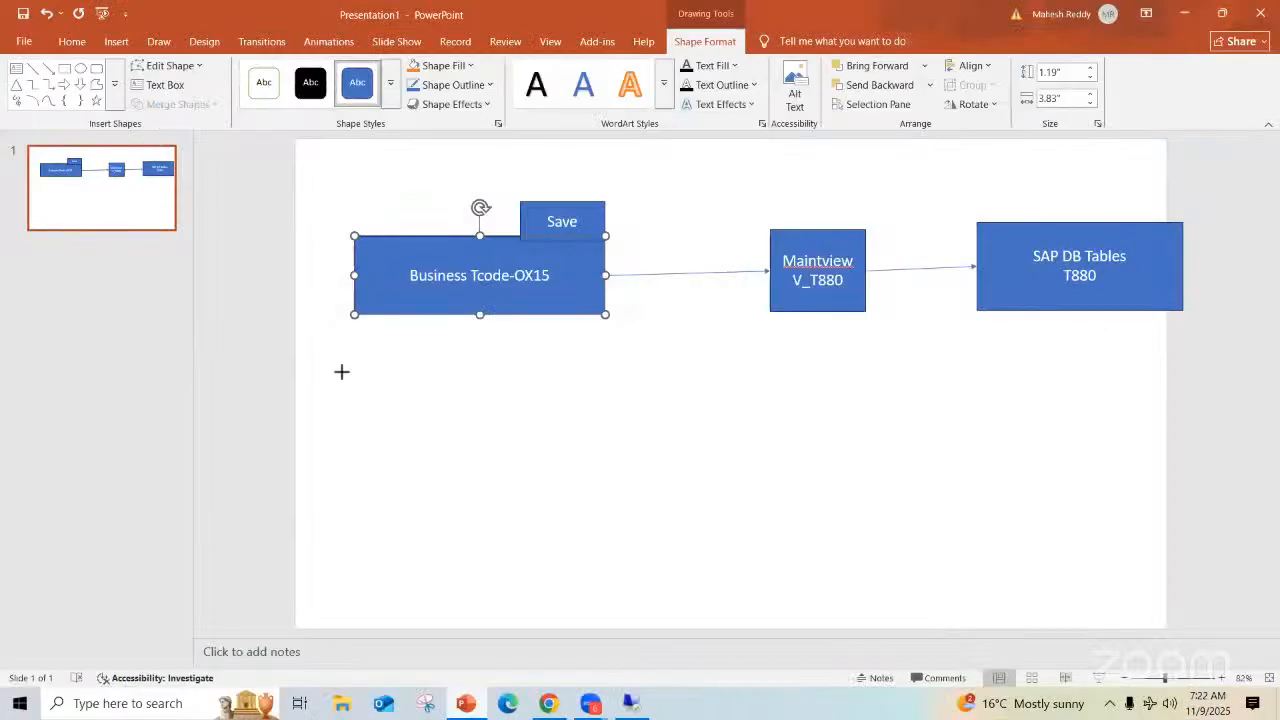
# In PowerPoint, draw a rectangle about 3.6" by 1.15" below the "Business Tcode-OX15" box and label it "OX02-New Company code creation"
pyautogui.moveTo(364, 384); pyautogui.dragTo(600, 459)
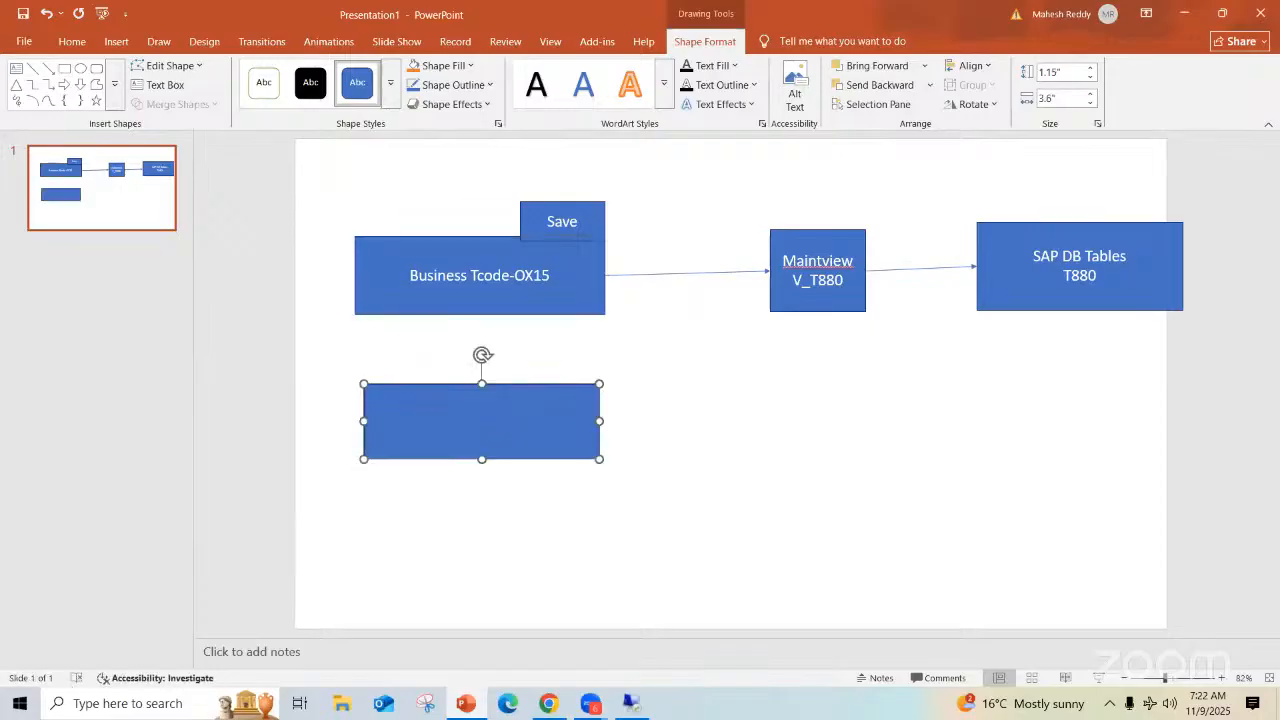
pyautogui.write('OX02-')
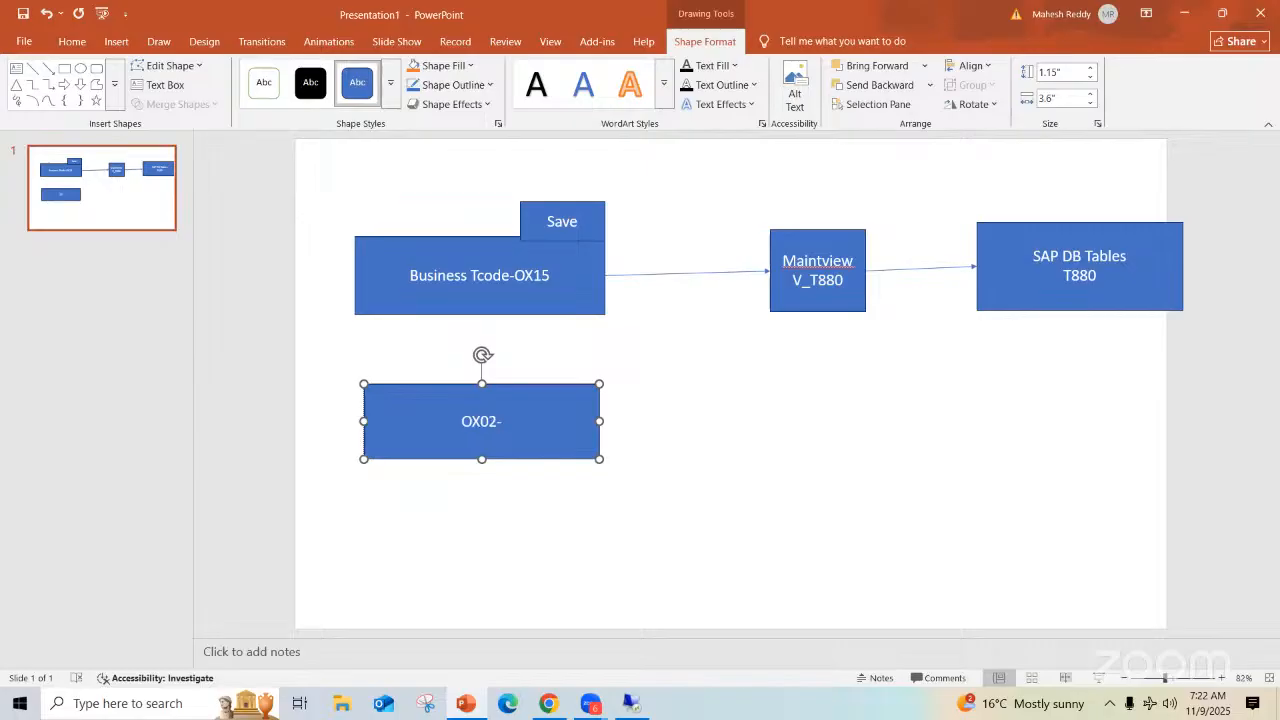
pyautogui.write('New Com')
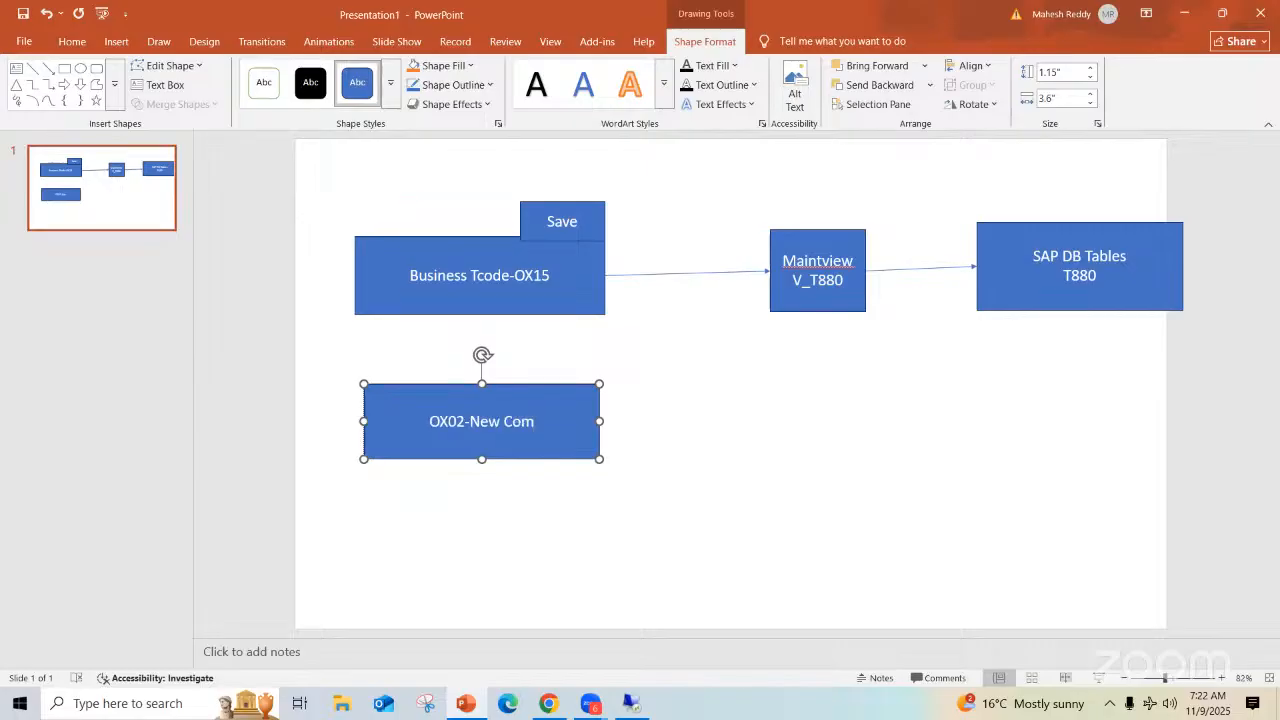
pyautogui.write('pany')
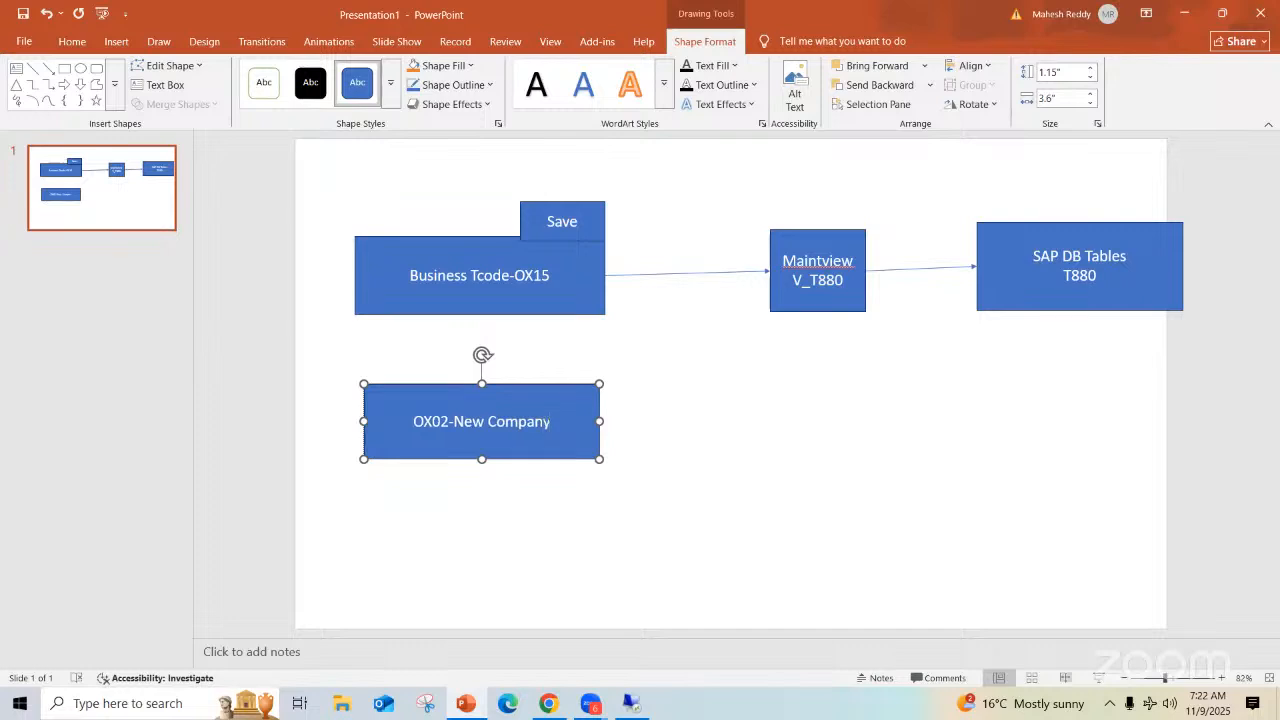
pyautogui.write(' code cr')
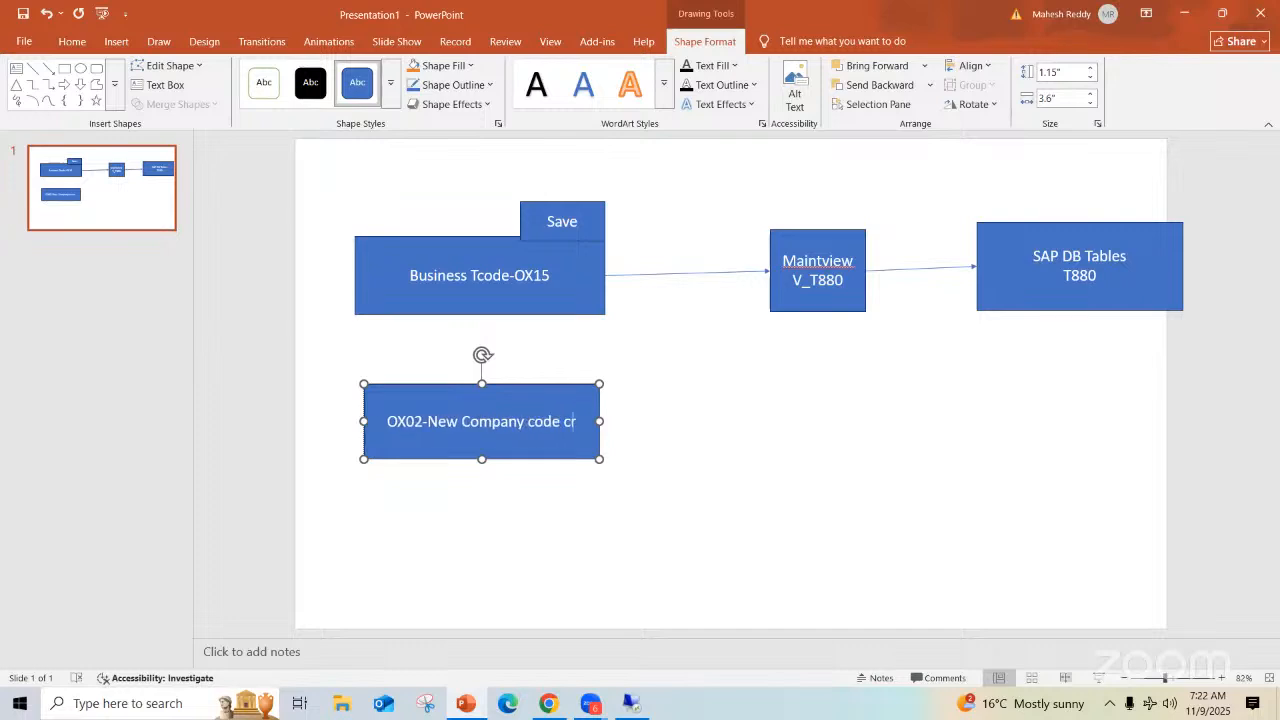
pyautogui.write('eation')
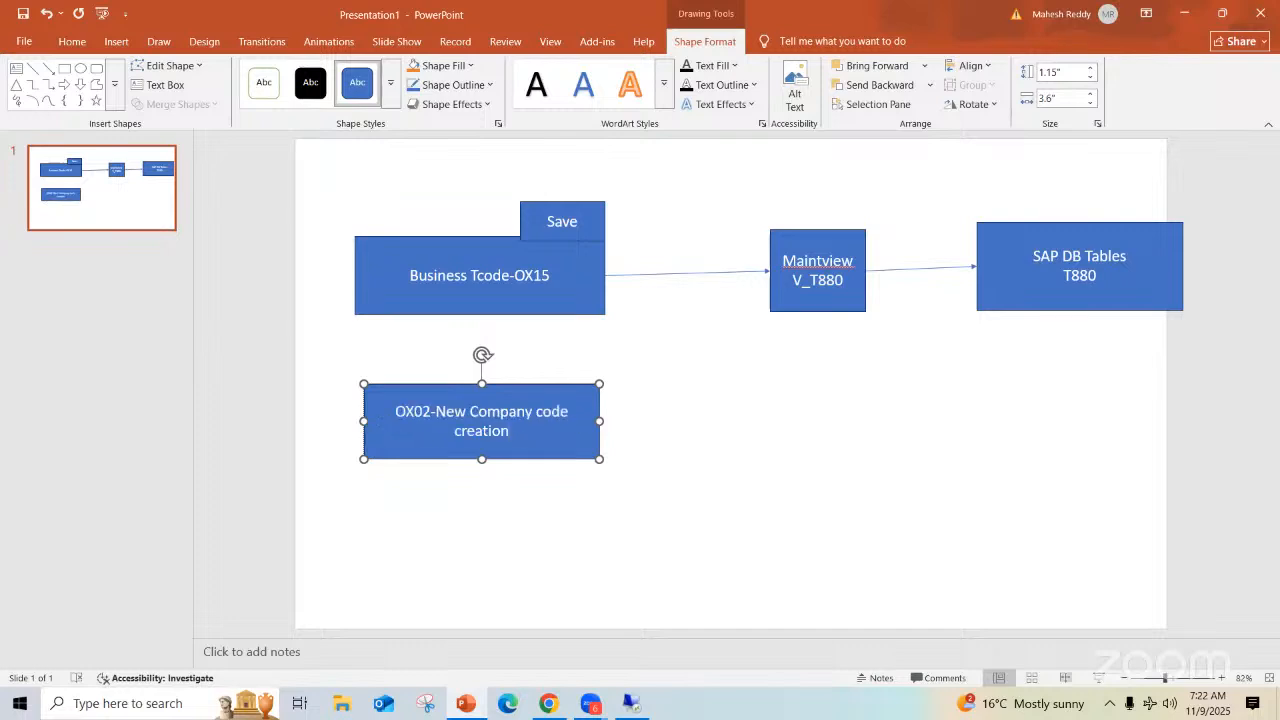
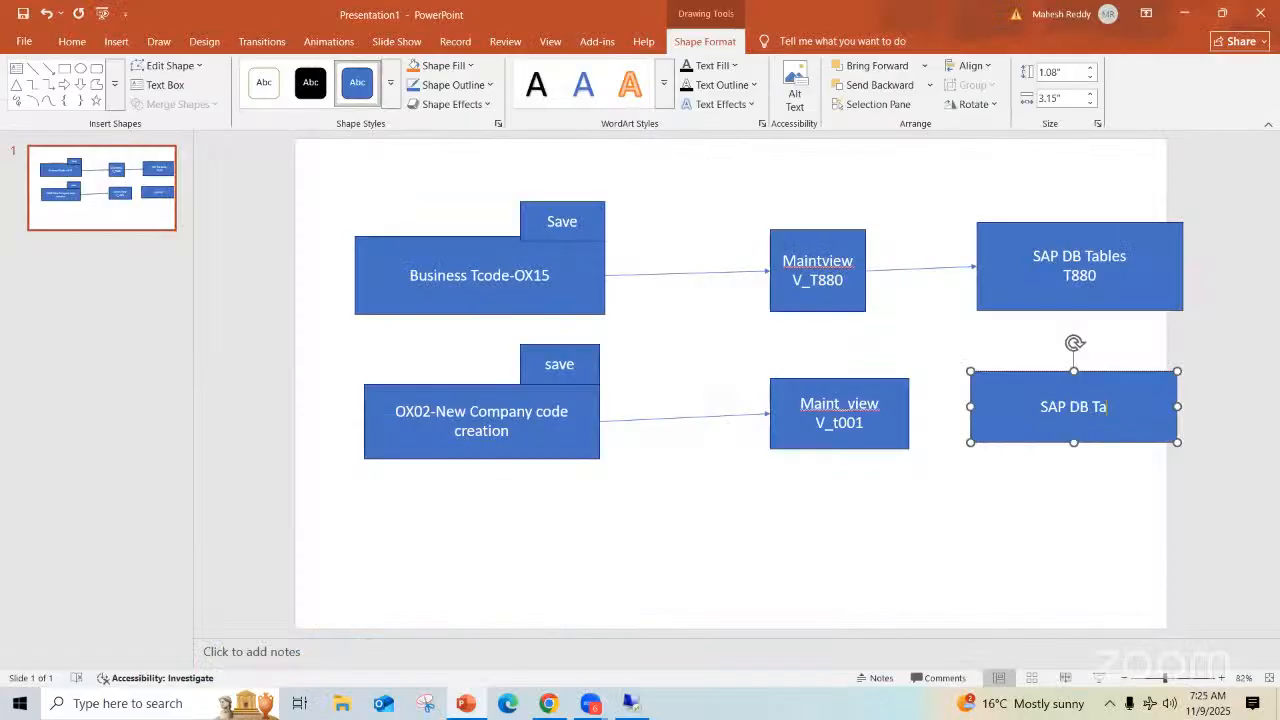
# Complete the label "SAP DB Tables T001" in the second-row table box and draw an arrow about 1.04" long from "Maint_view V_t001" to it
pyautogui.write('bles')
pyautogui.press('Return')
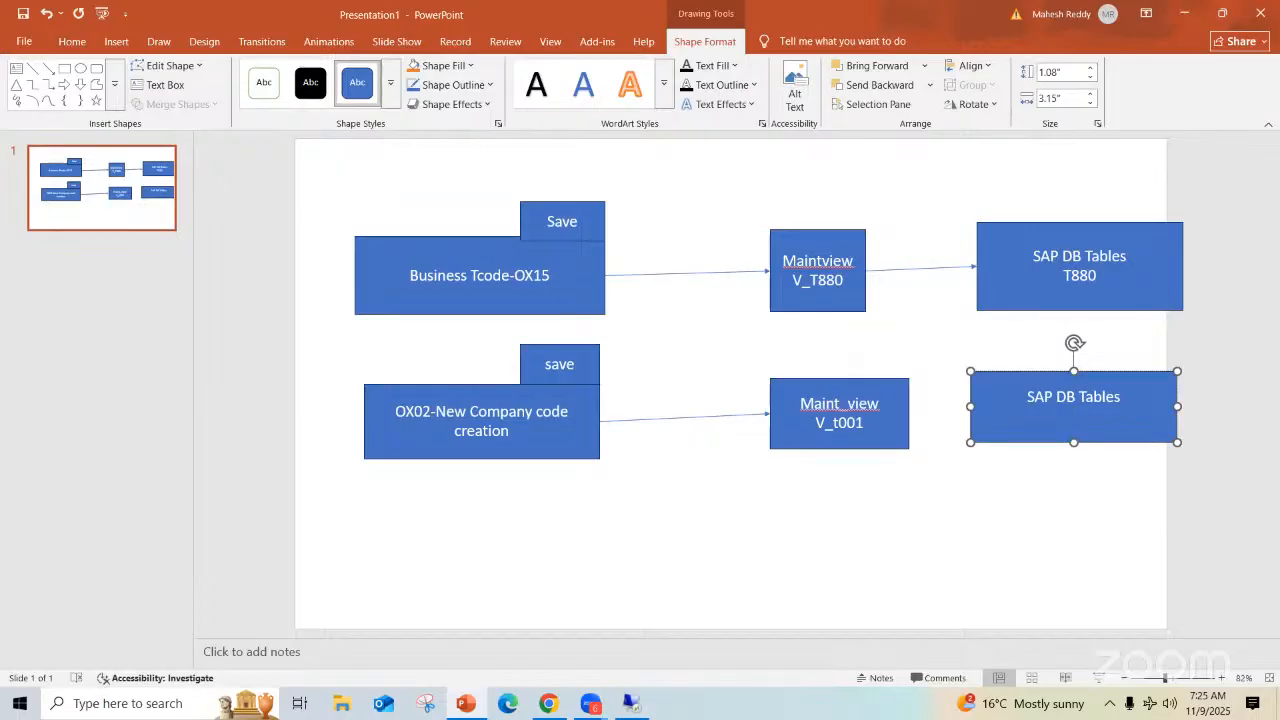
pyautogui.write('T001')
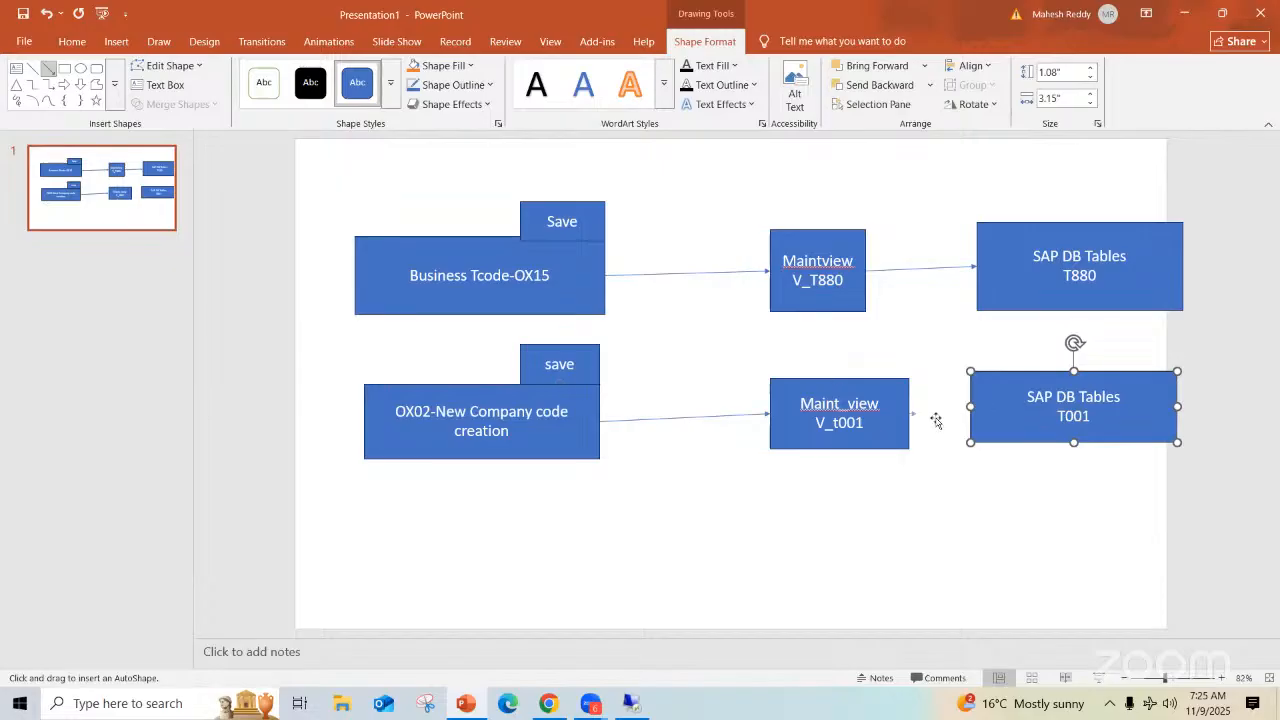
pyautogui.moveTo(909, 413); pyautogui.dragTo(970, 407)
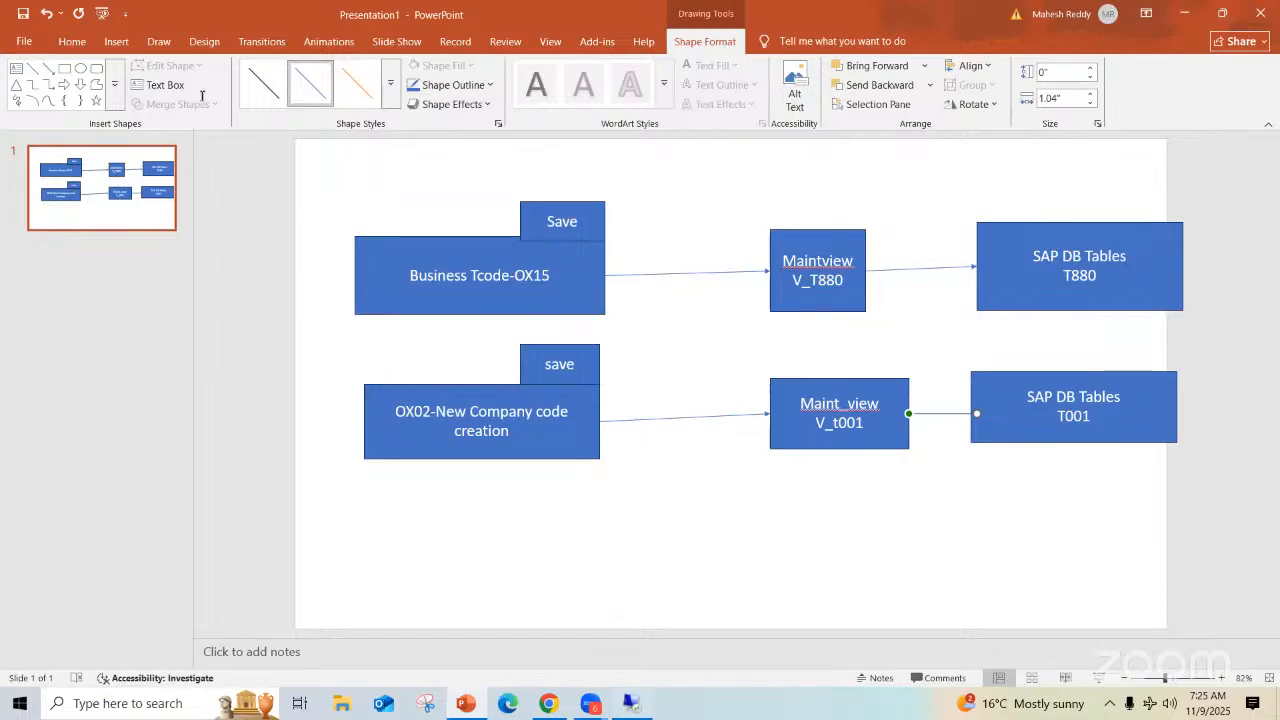
# Switch to the blank new company code entry in SAP and enter MRAs as the company code
pyautogui.hotkey('alt', 'Tab')
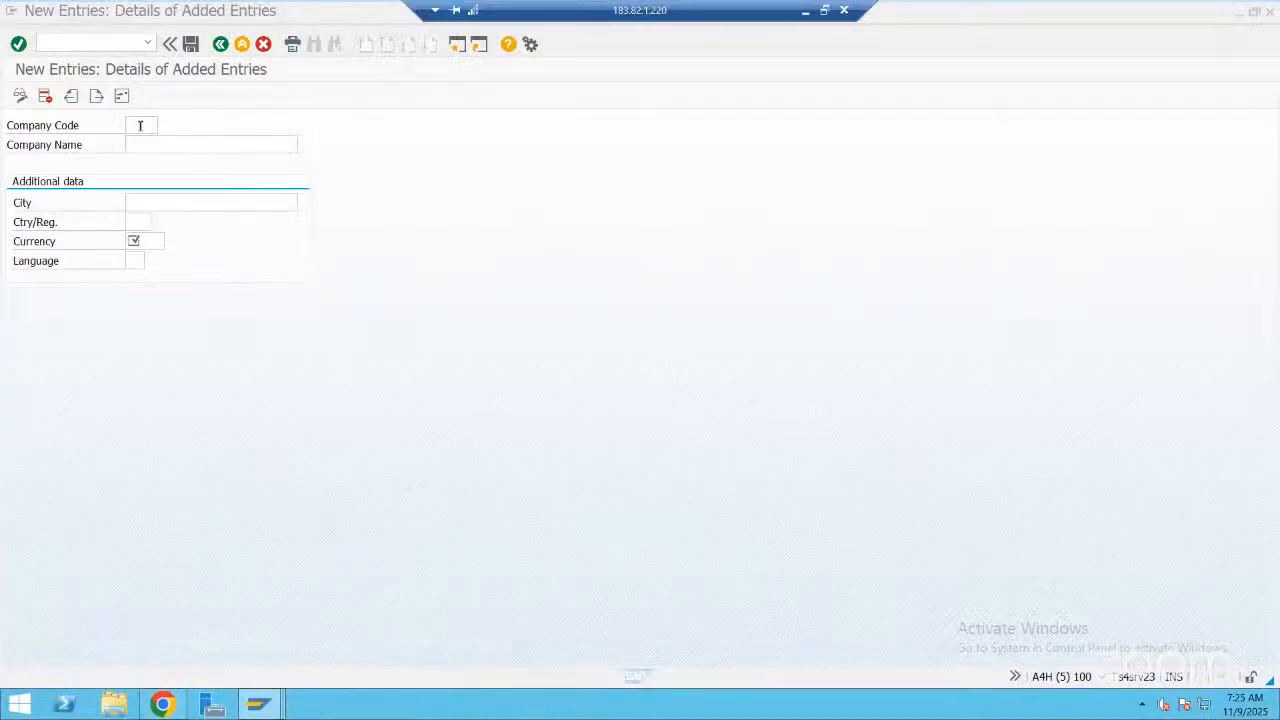
pyautogui.click(140, 125)
pyautogui.write('M')
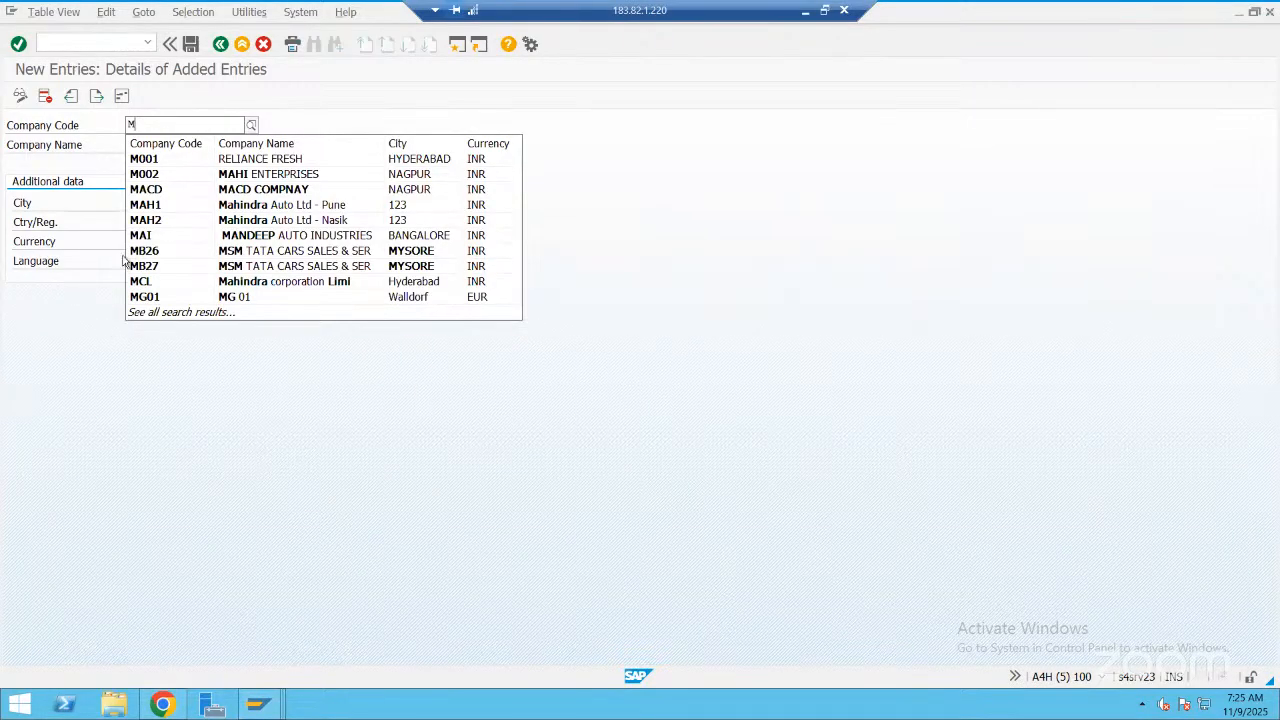
pyautogui.write('RA')
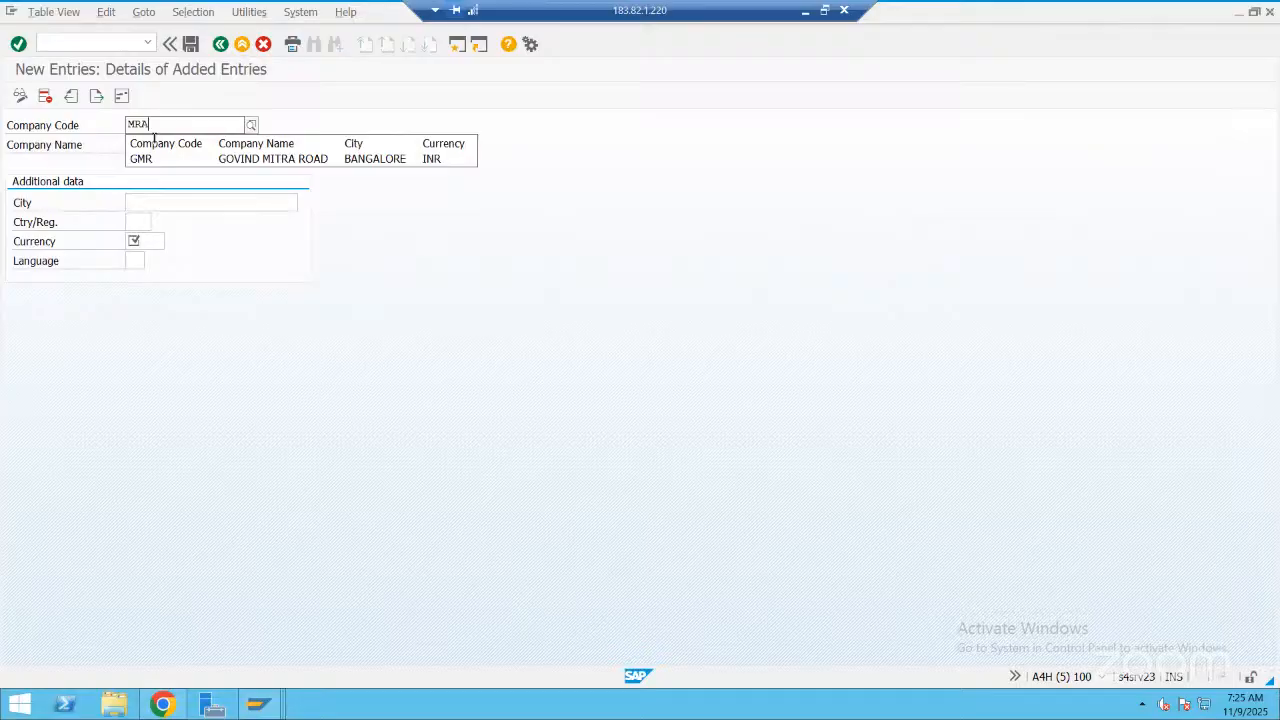
pyautogui.write('s')
pyautogui.press('Tab')
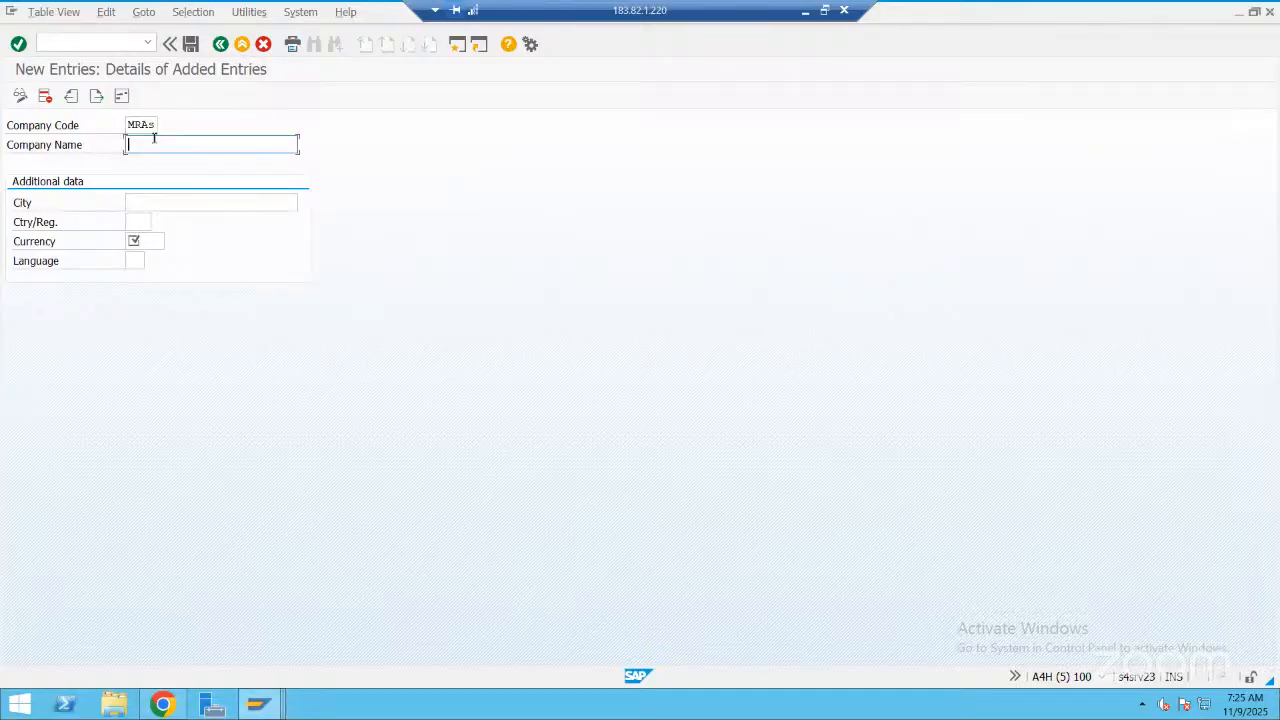
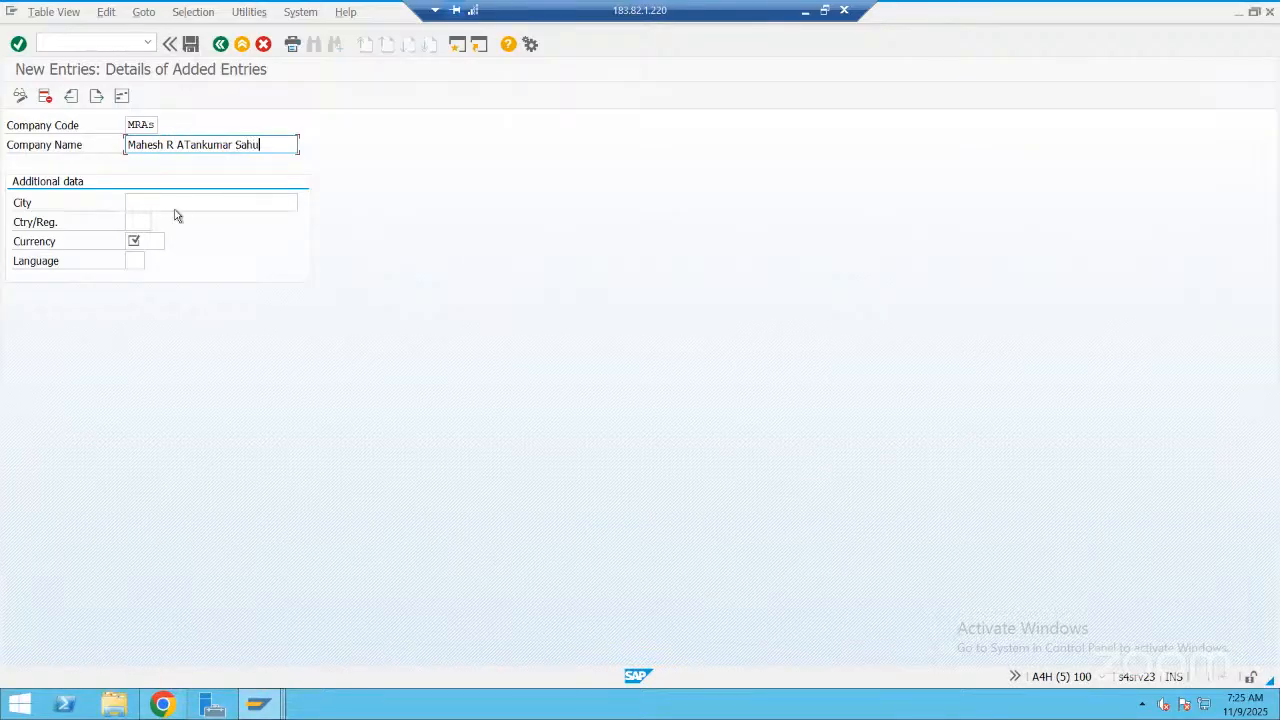
# Fill in the company name with the people's names and enter Bangalore as the city
pyautogui.click(174, 208)
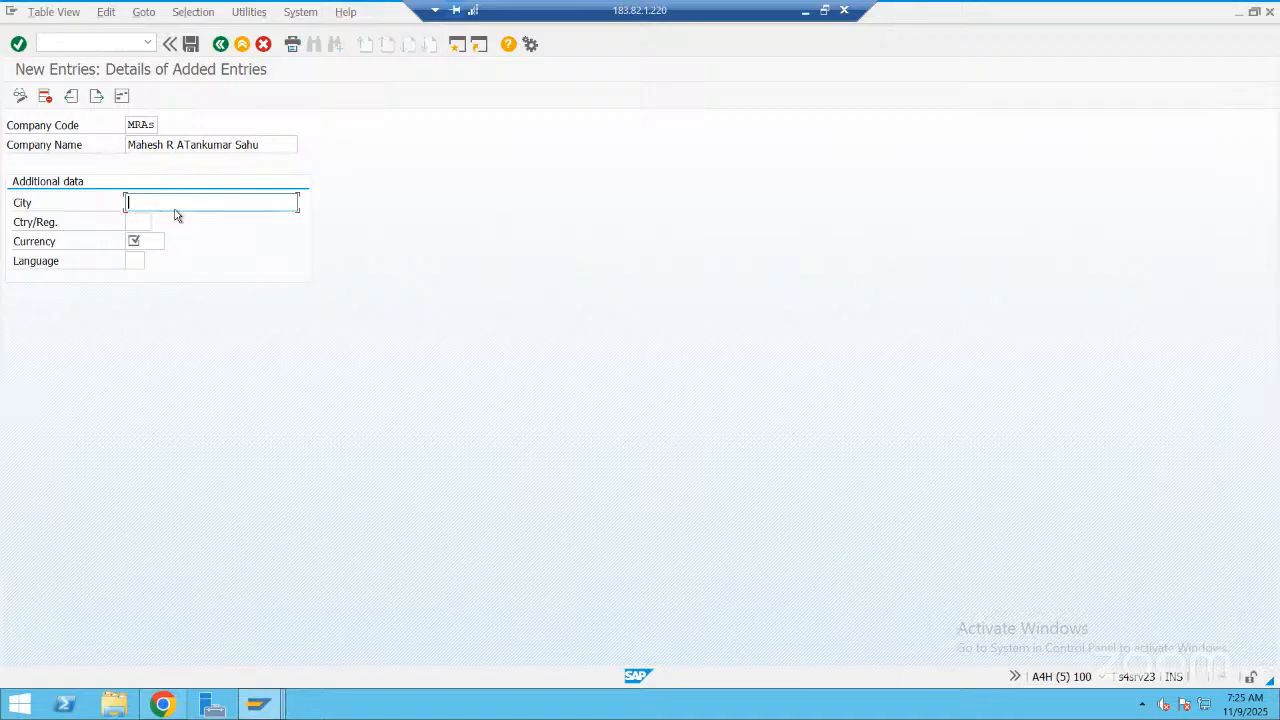
pyautogui.write('Bangalore')
pyautogui.click(143, 224)
pyautogui.click(157, 225)
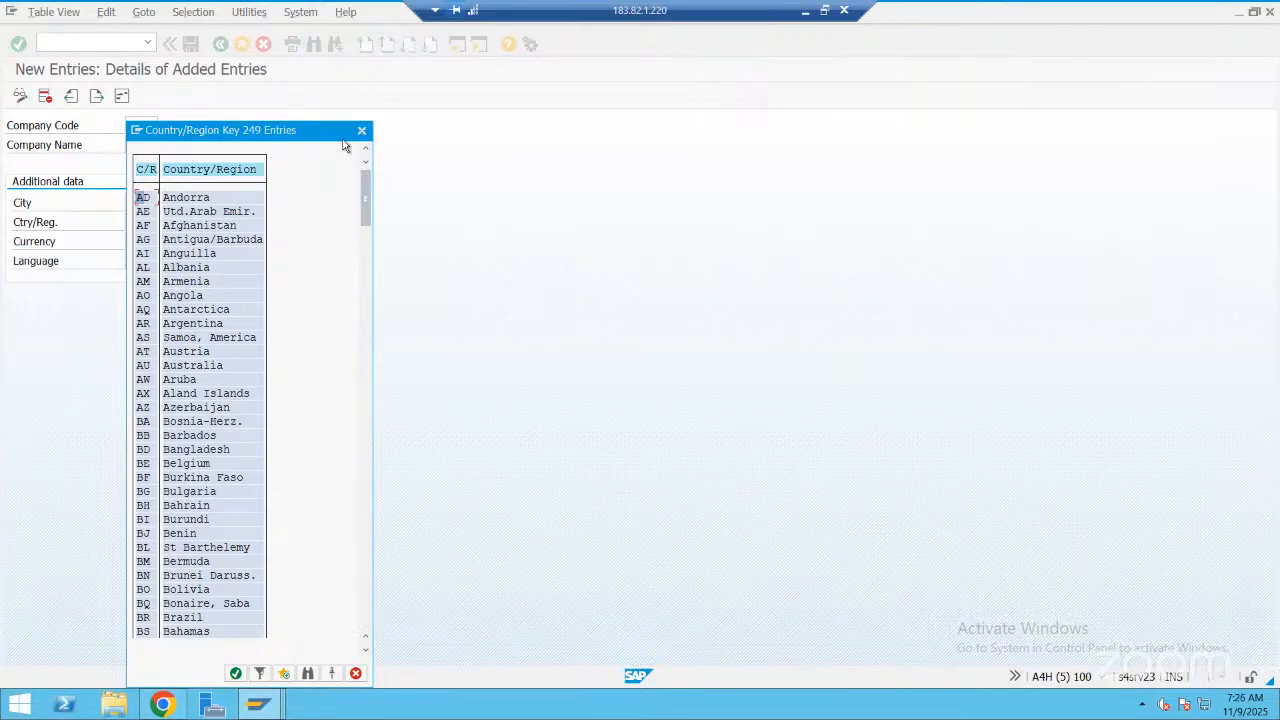
pyautogui.press('Escape')
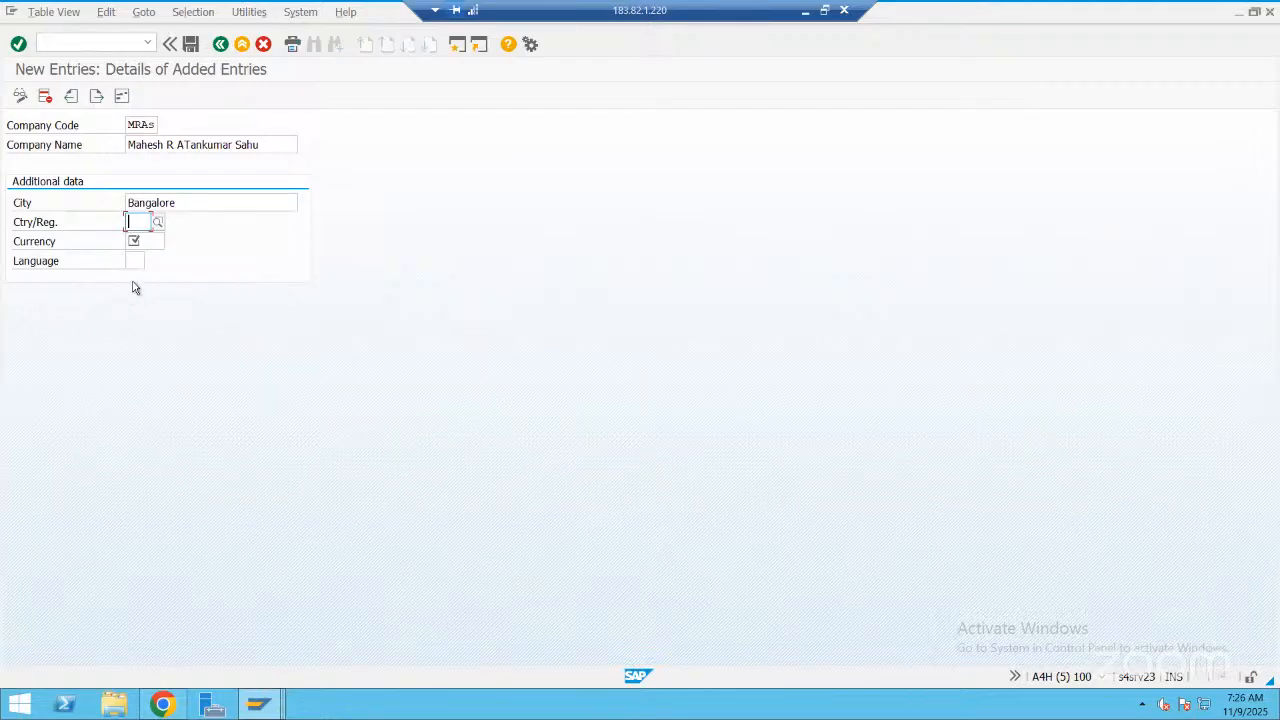
# Set the new company code's currency to INR and its language to EN
pyautogui.press('Tab')
pyautogui.write('INR')
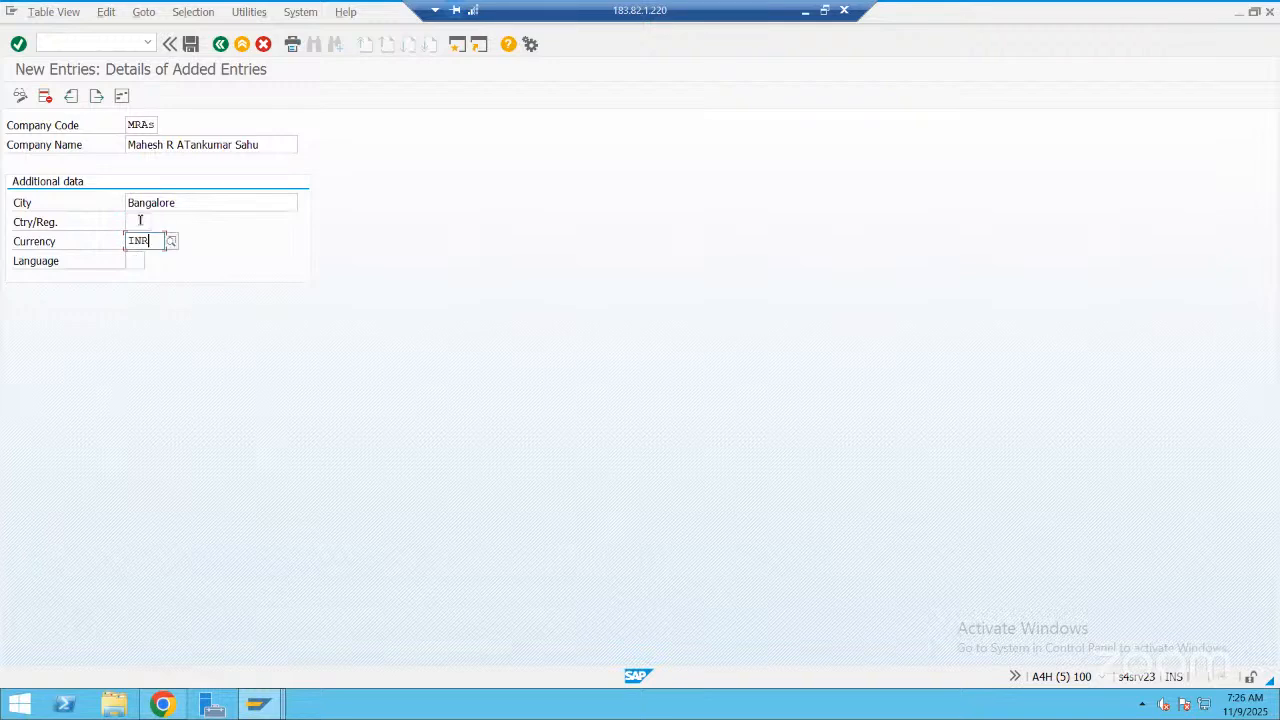
pyautogui.press('Tab')
pyautogui.write('EN')
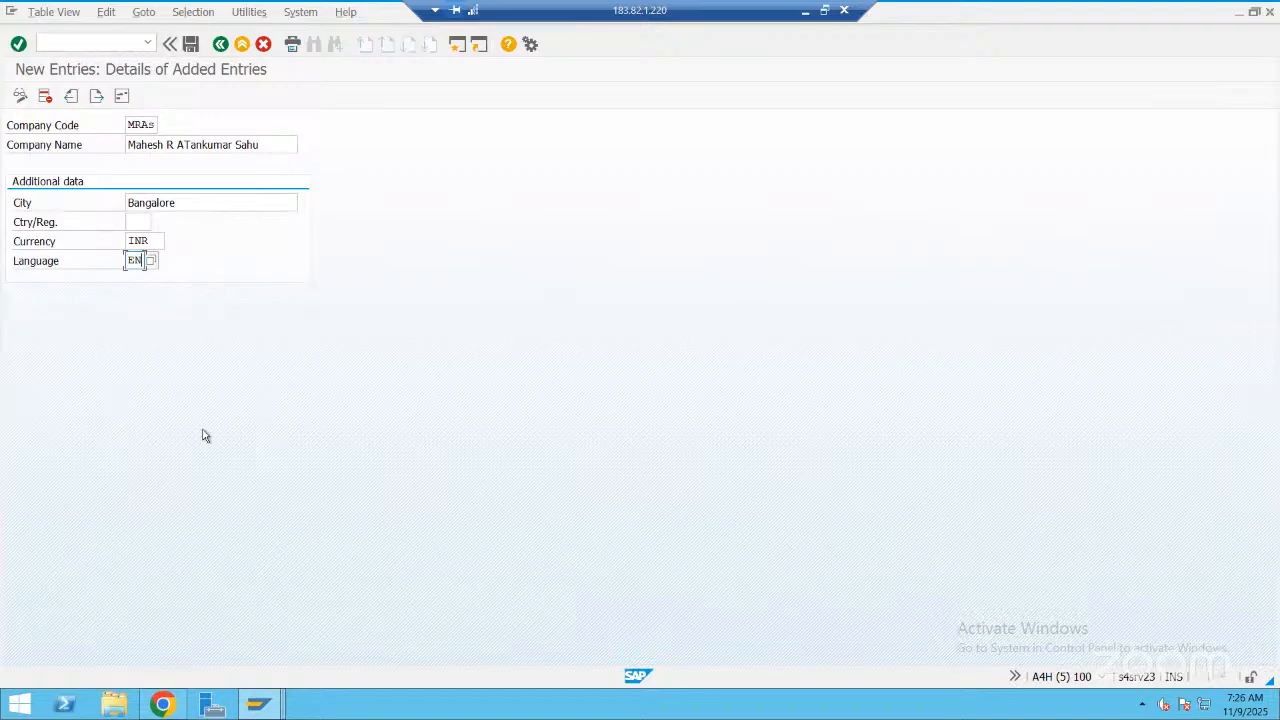
# Find "india" among the possible country/region values, assign IN to the entry, and save the new company code
pyautogui.hotkey('shift', 'Tab')
pyautogui.hotkey('shift', 'Tab')
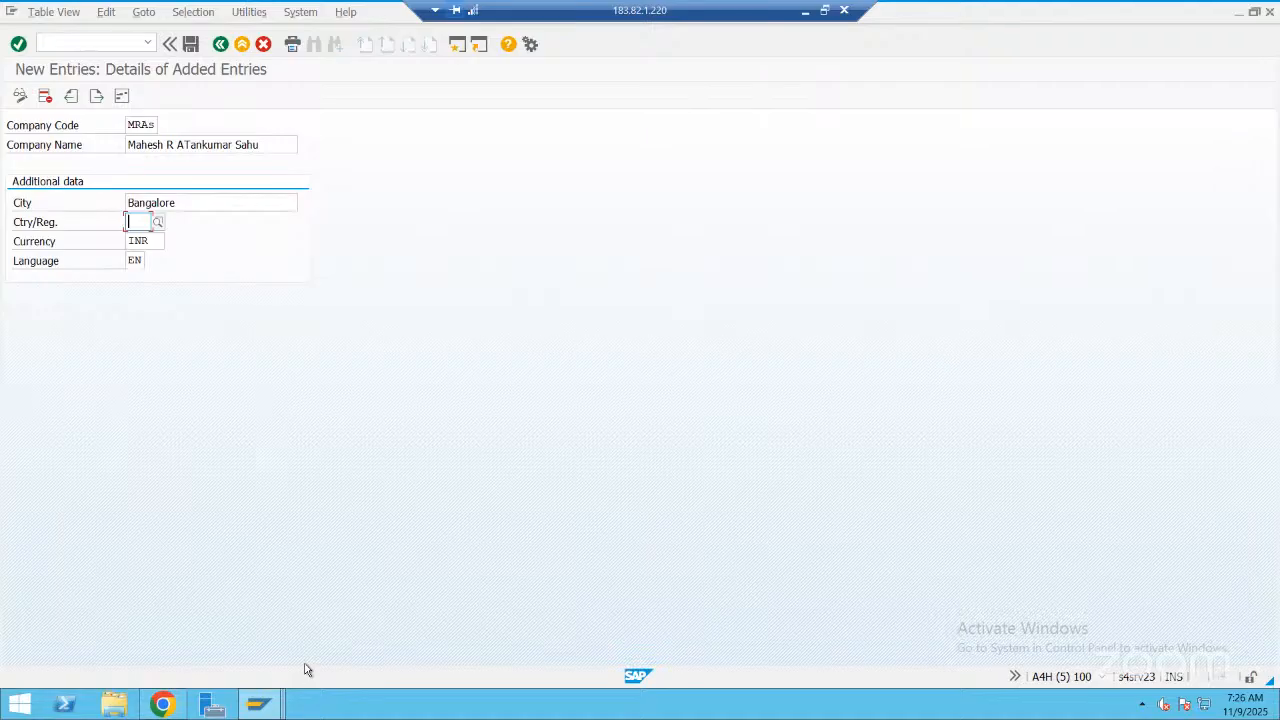
pyautogui.press('F4')
pyautogui.click(307, 670)
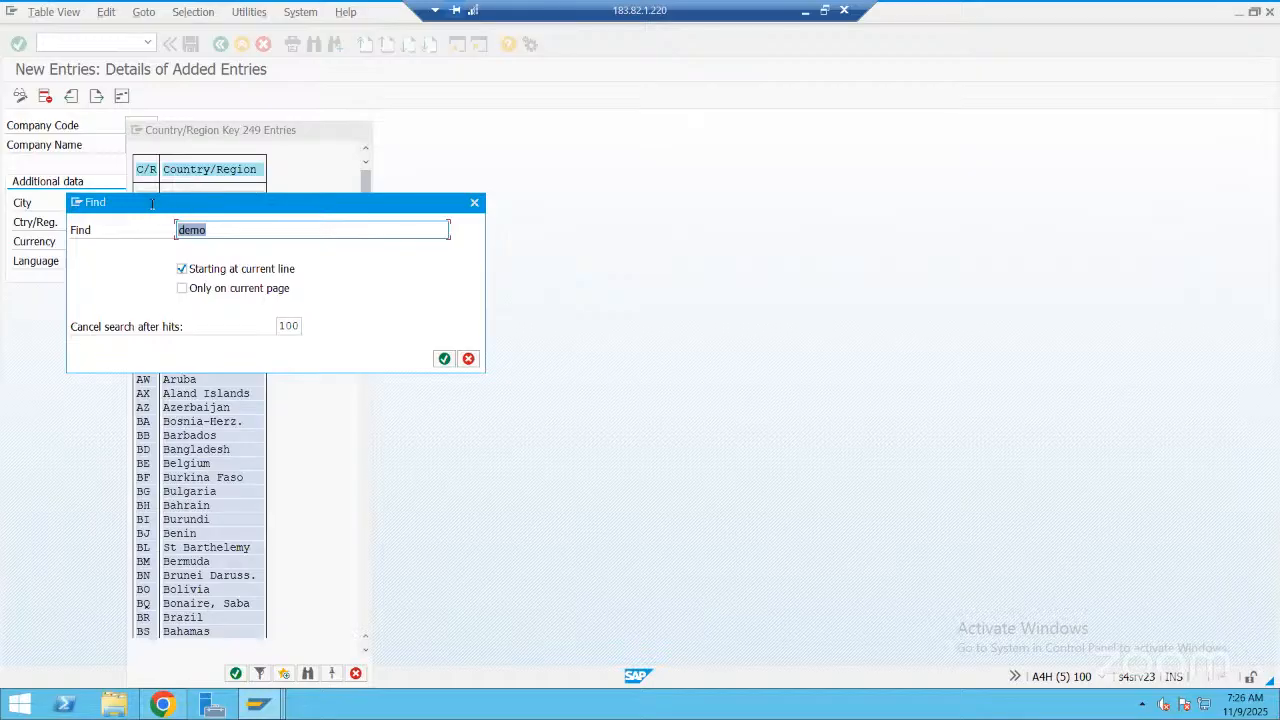
pyautogui.write('india')
pyautogui.press('Return')
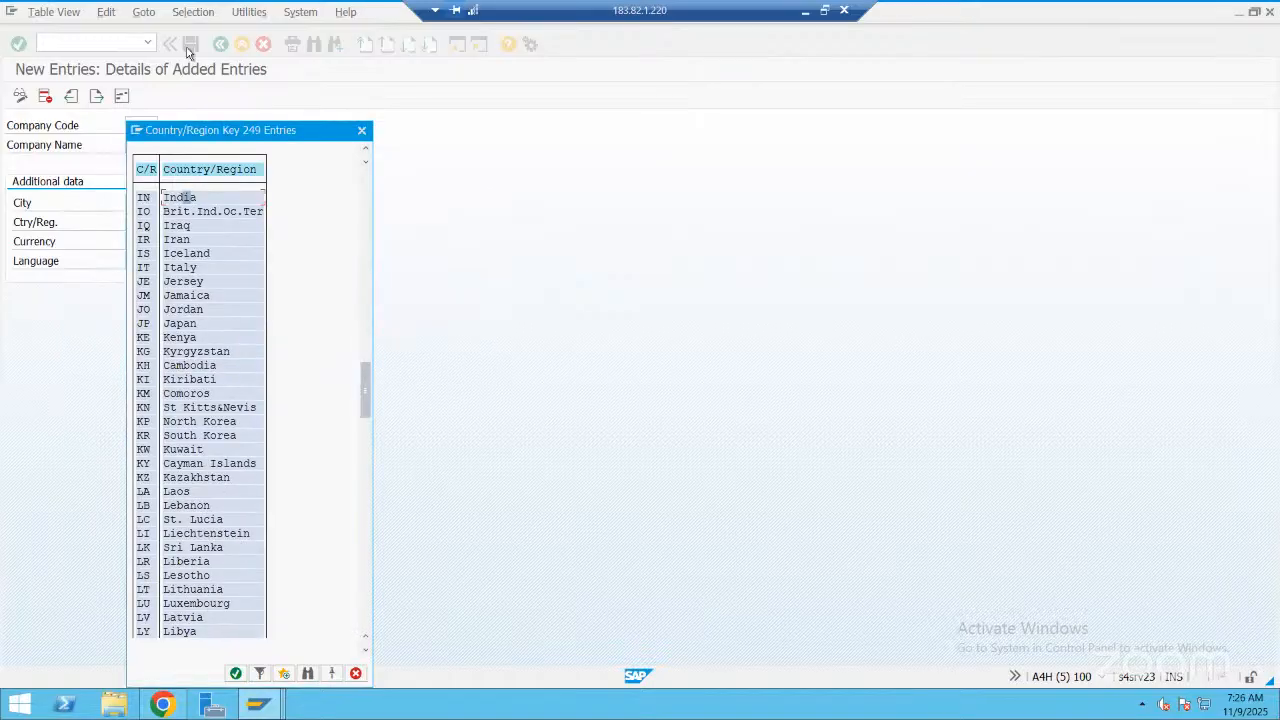
pyautogui.press('Return')
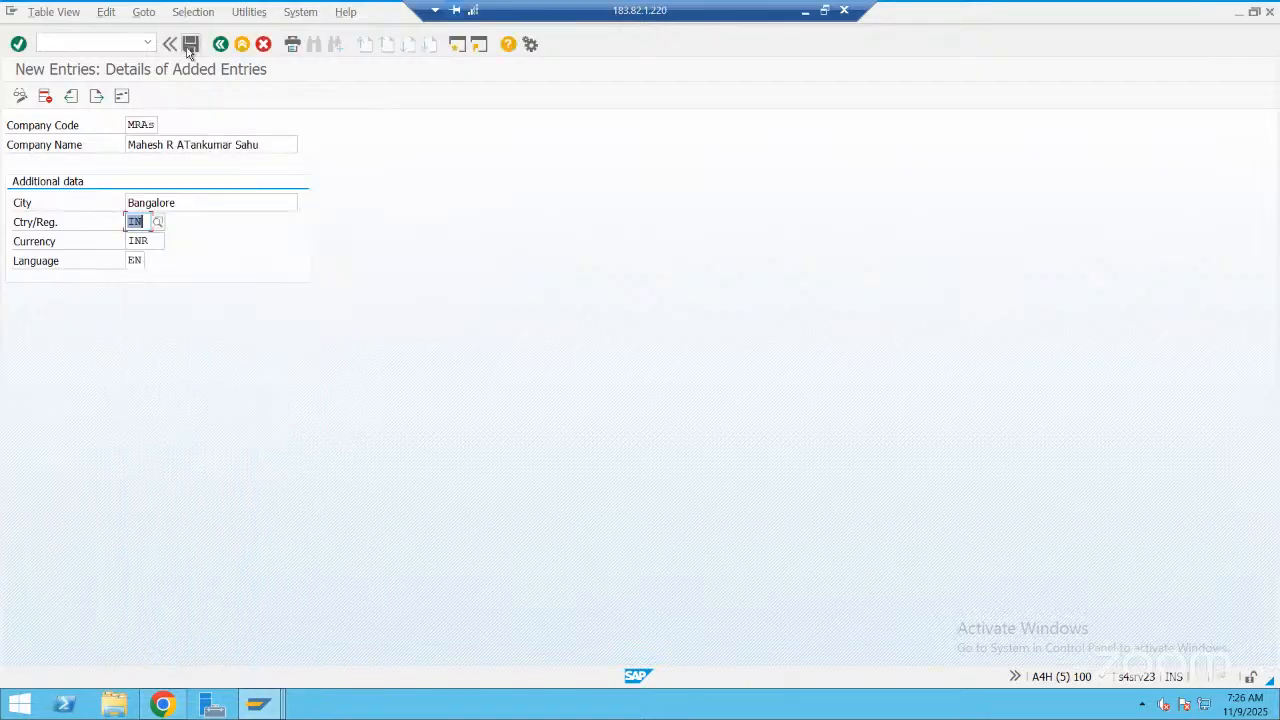
pyautogui.click(188, 47)
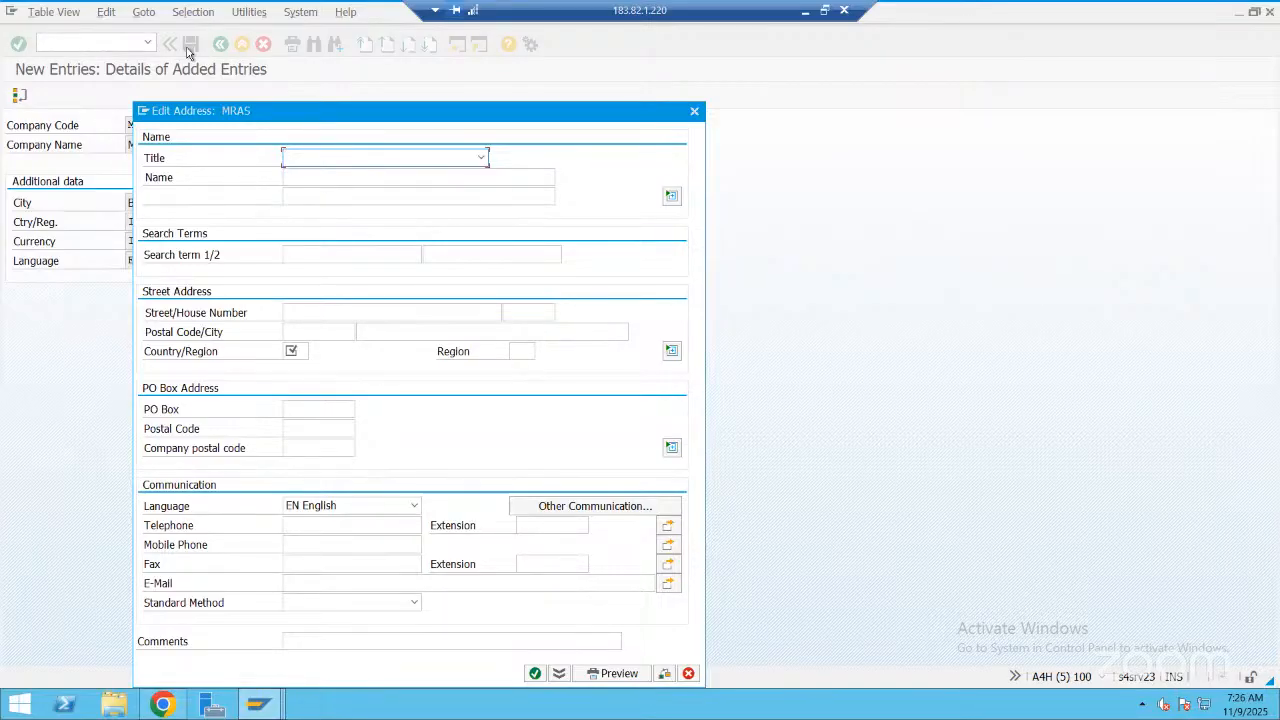
# In the MRAS address, set the title to Company, the name to "MAS IT SOlutions" and the first search term to M
pyautogui.click(481, 160)
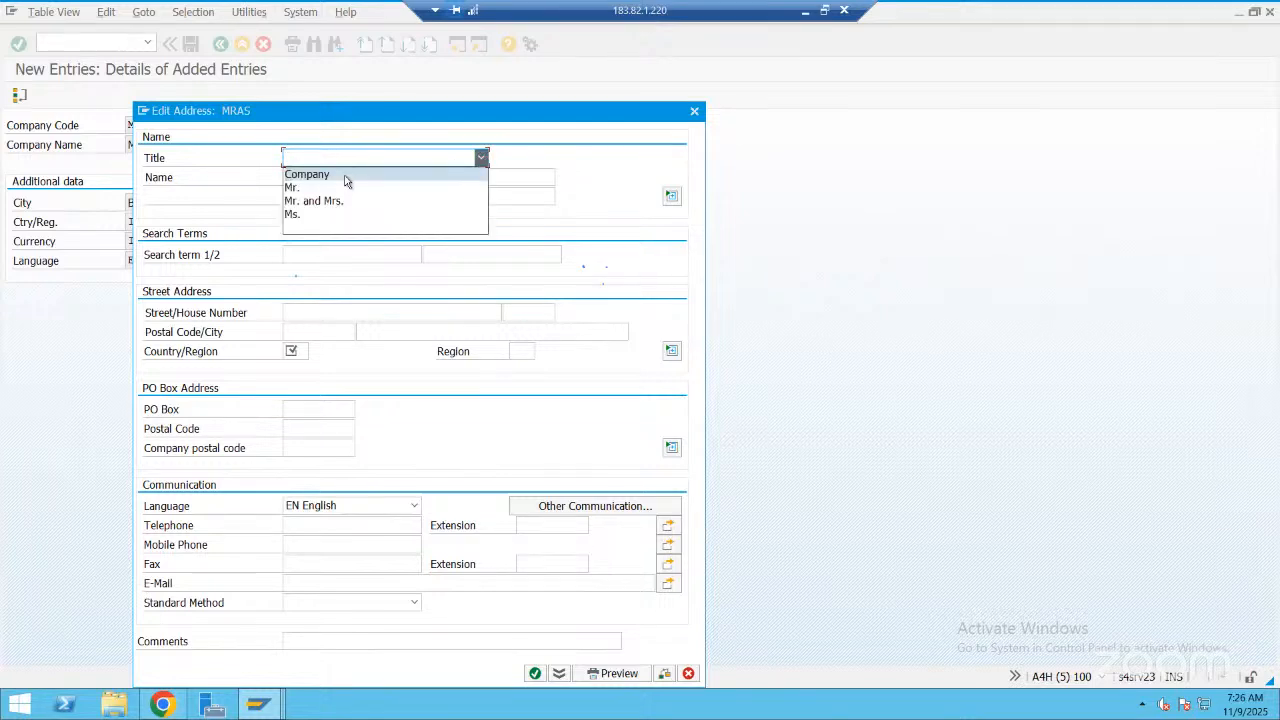
pyautogui.click(343, 175)
pyautogui.click(343, 177)
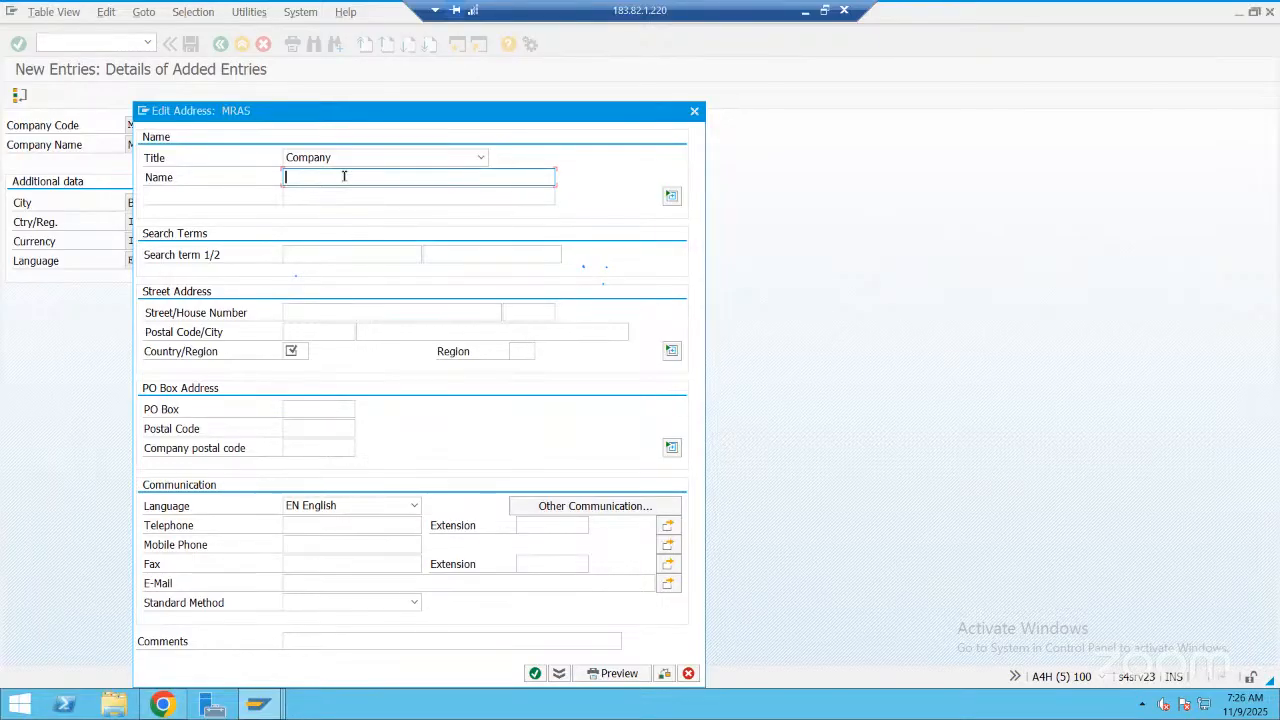
pyautogui.write('MAS IT SOlutions')
pyautogui.click(338, 256)
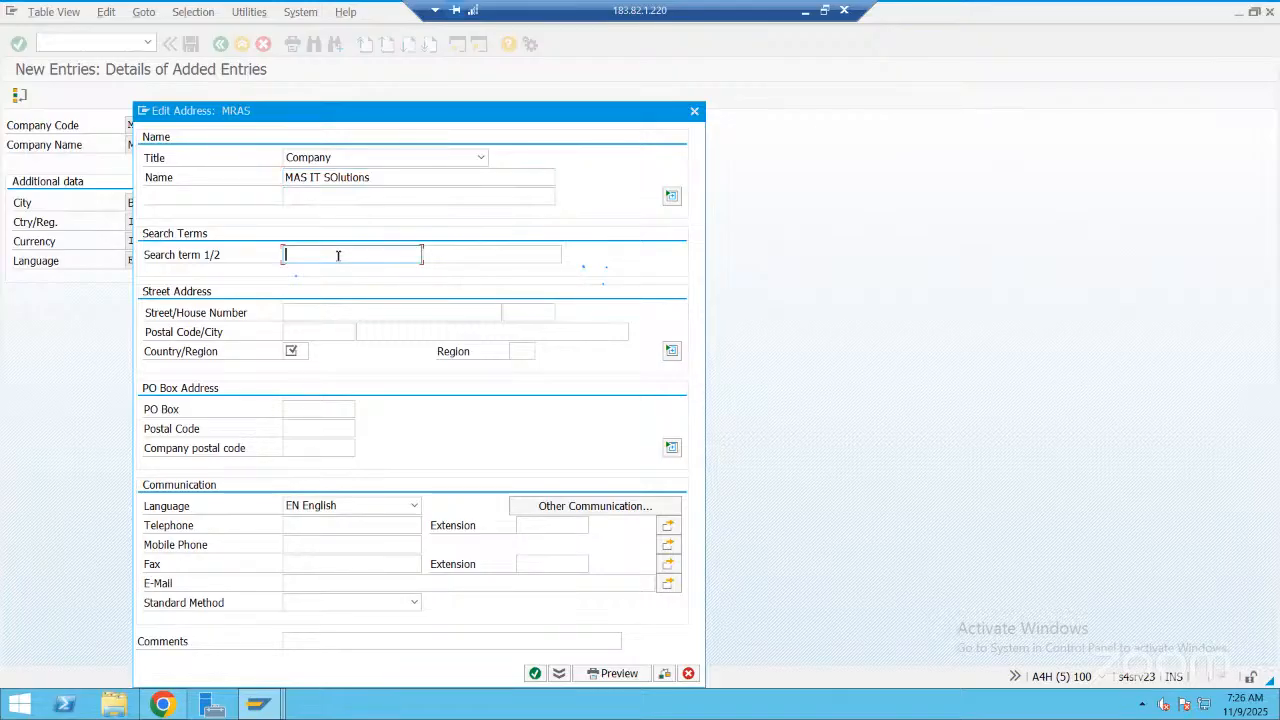
pyautogui.write('M')
# Fill in the street name of the company address and set its country/region to IN
pyautogui.click(340, 309)
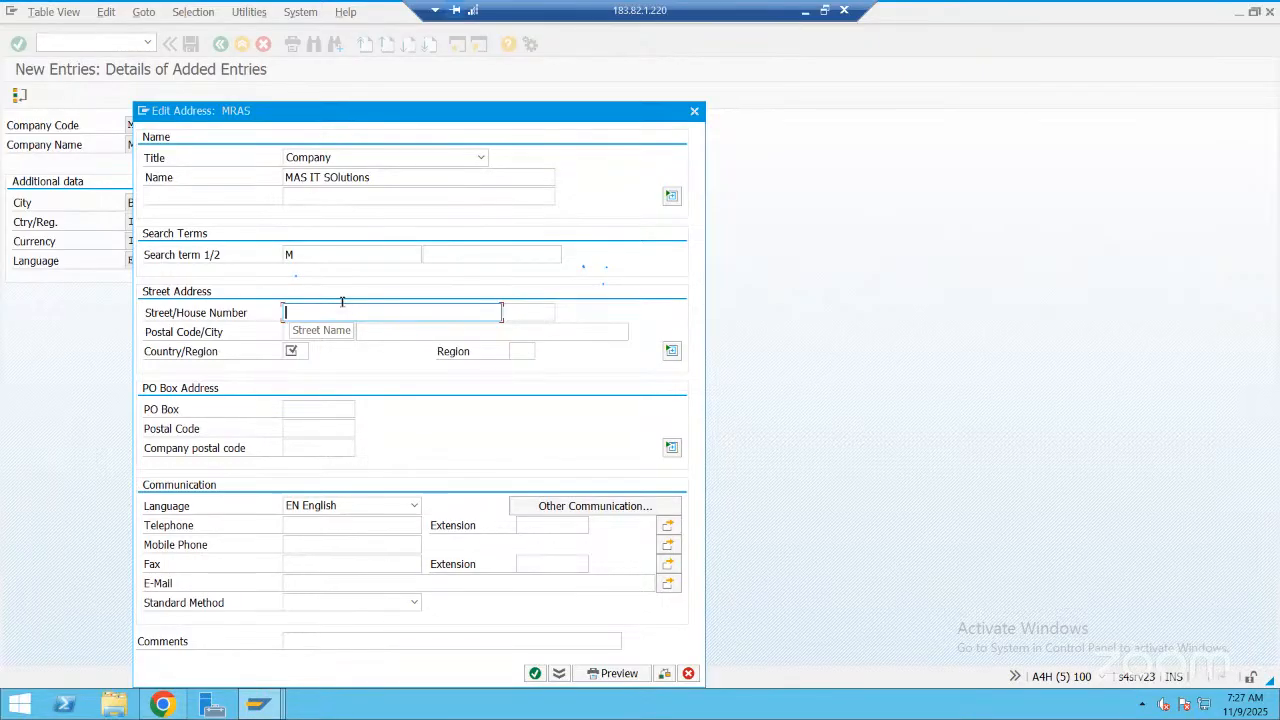
pyautogui.write('Whitefield')
pyautogui.click(293, 351)
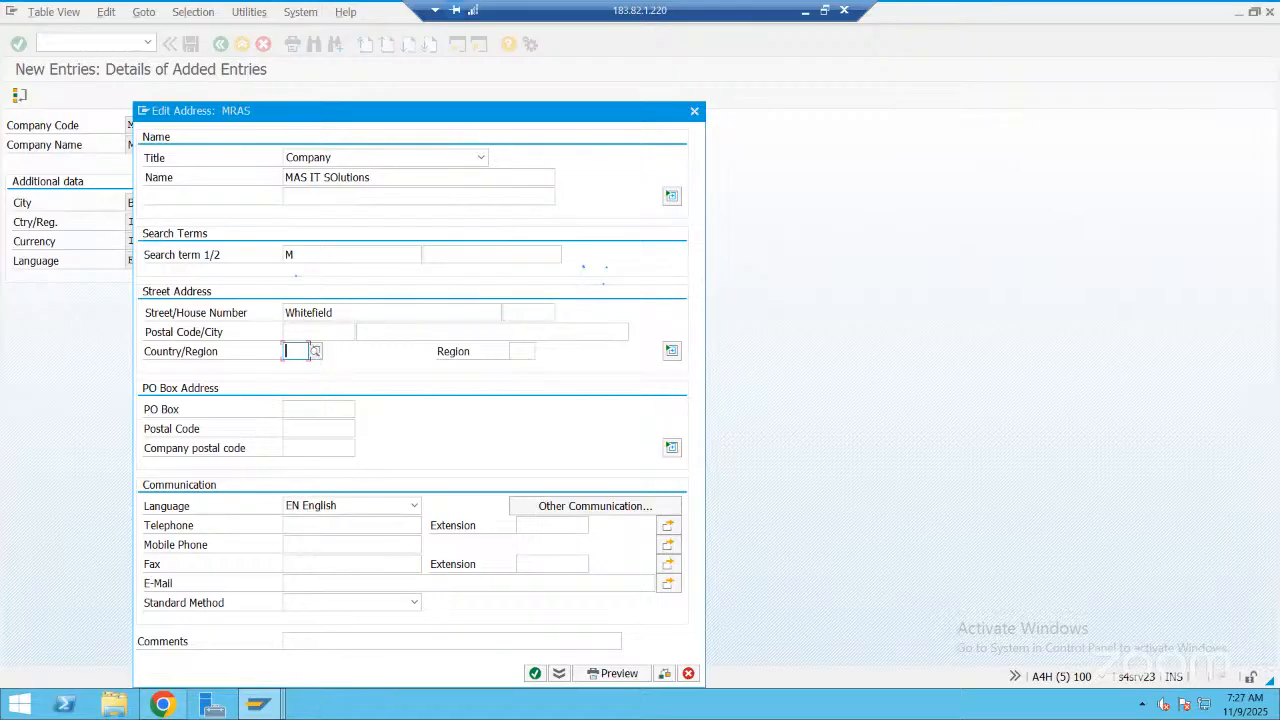
pyautogui.write('IN')
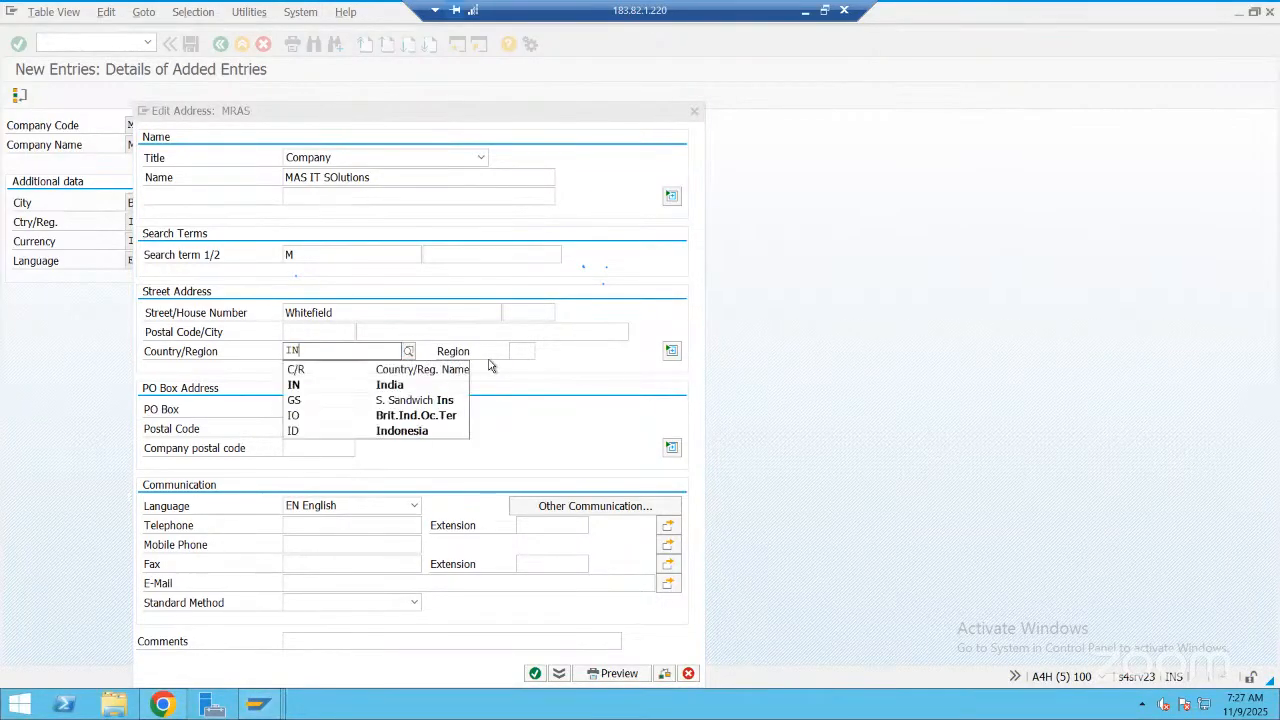
pyautogui.press('Down')
pyautogui.press('Return')
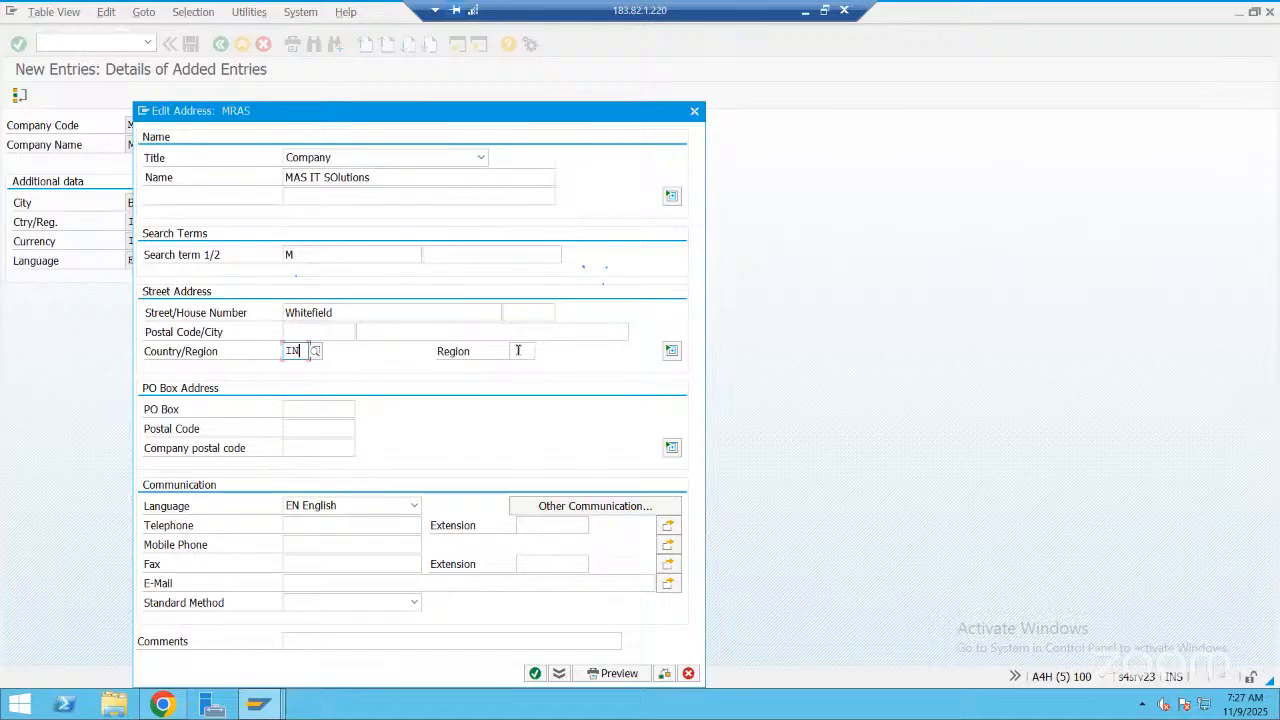
# Select region 10 (Karnataka) from the possible values and enter Bangalore as the address city
pyautogui.click(538, 354)
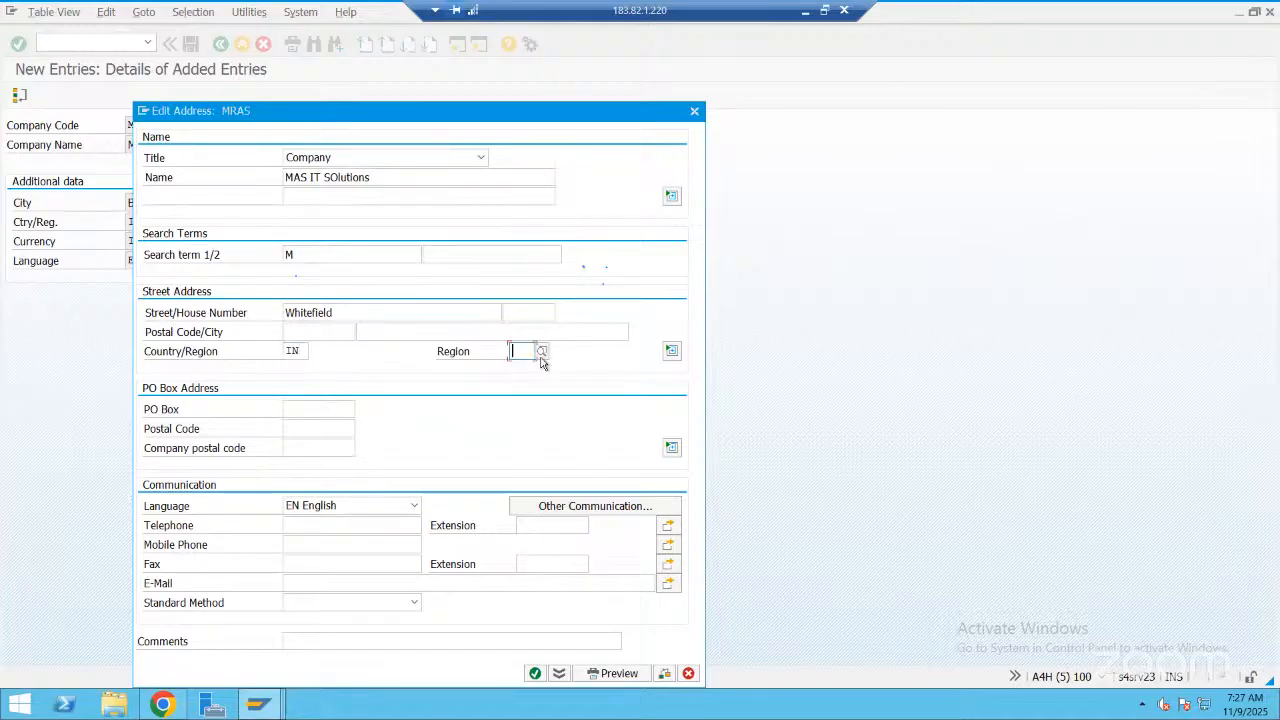
pyautogui.click(541, 352)
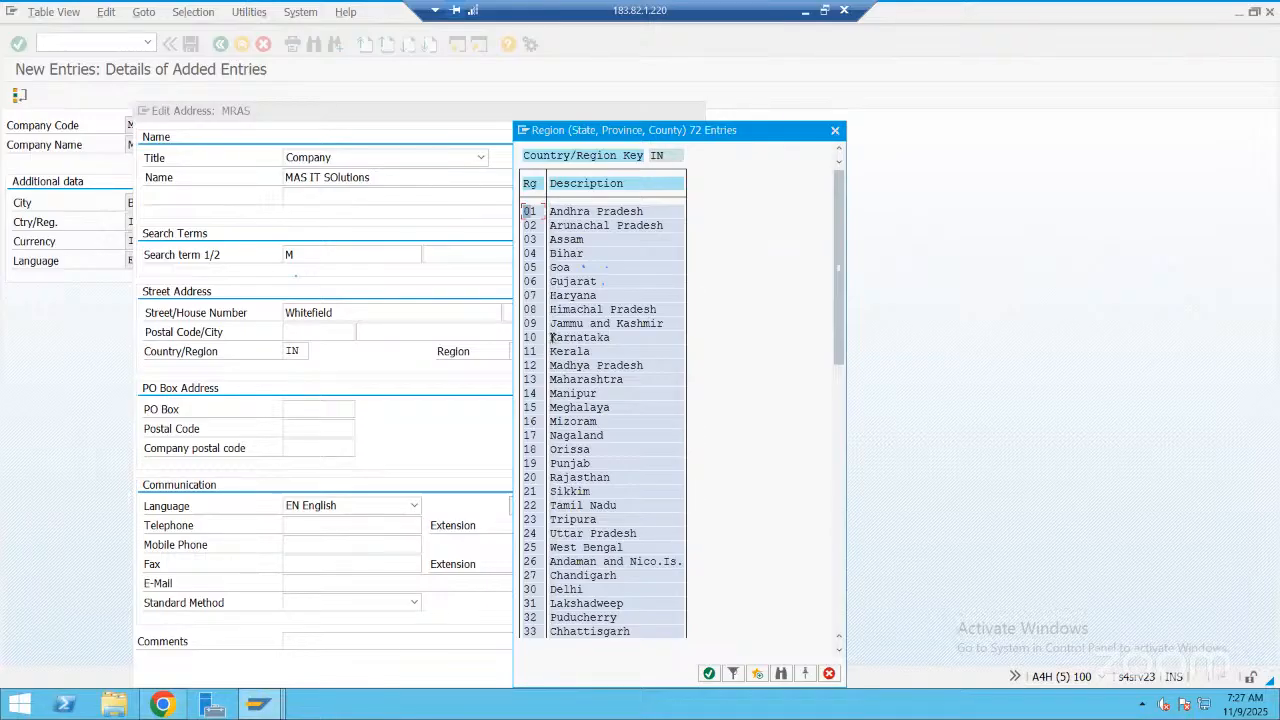
pyautogui.doubleClick(551, 337)
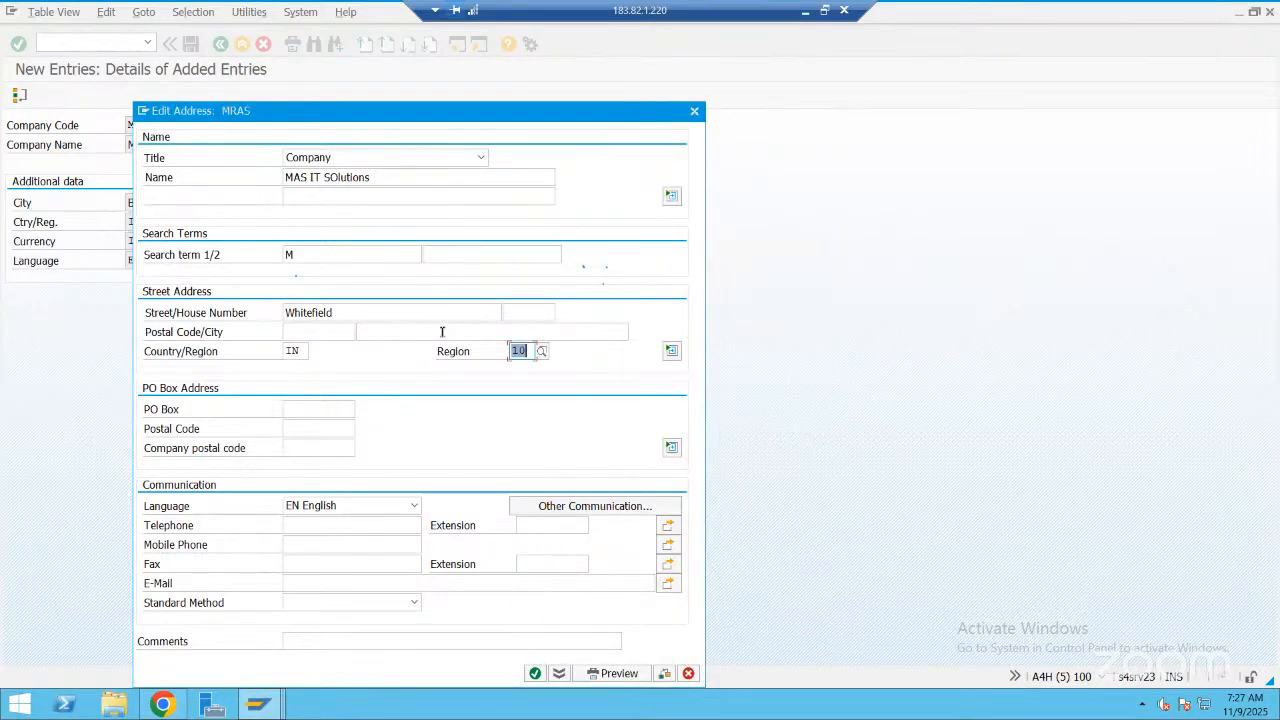
pyautogui.click(441, 331)
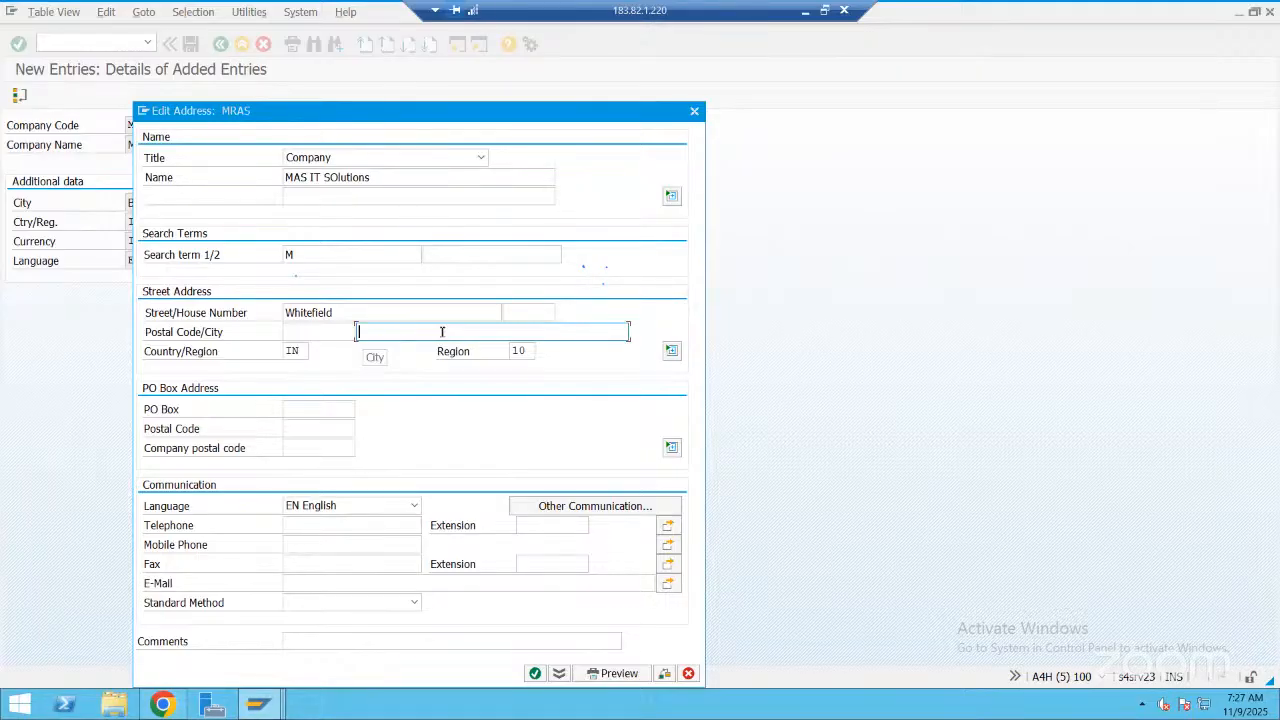
pyautogui.write('Bangalore')
# Enter the same postal code number in the PO Box, Postal Code and Company postal code fields
pyautogui.click(344, 408)
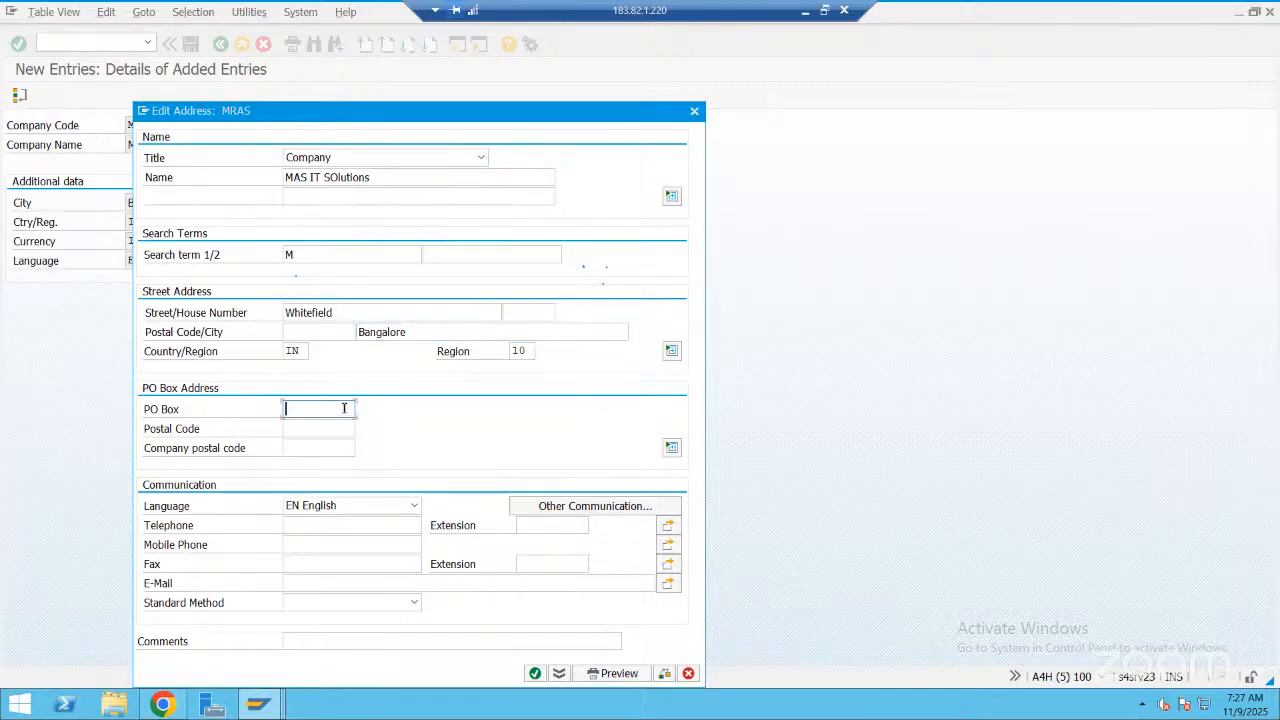
pyautogui.write('560')
pyautogui.write('067')
pyautogui.hotkey('shift', 'Home')
pyautogui.hotkey('ctrl', 'c')
pyautogui.click(308, 427)
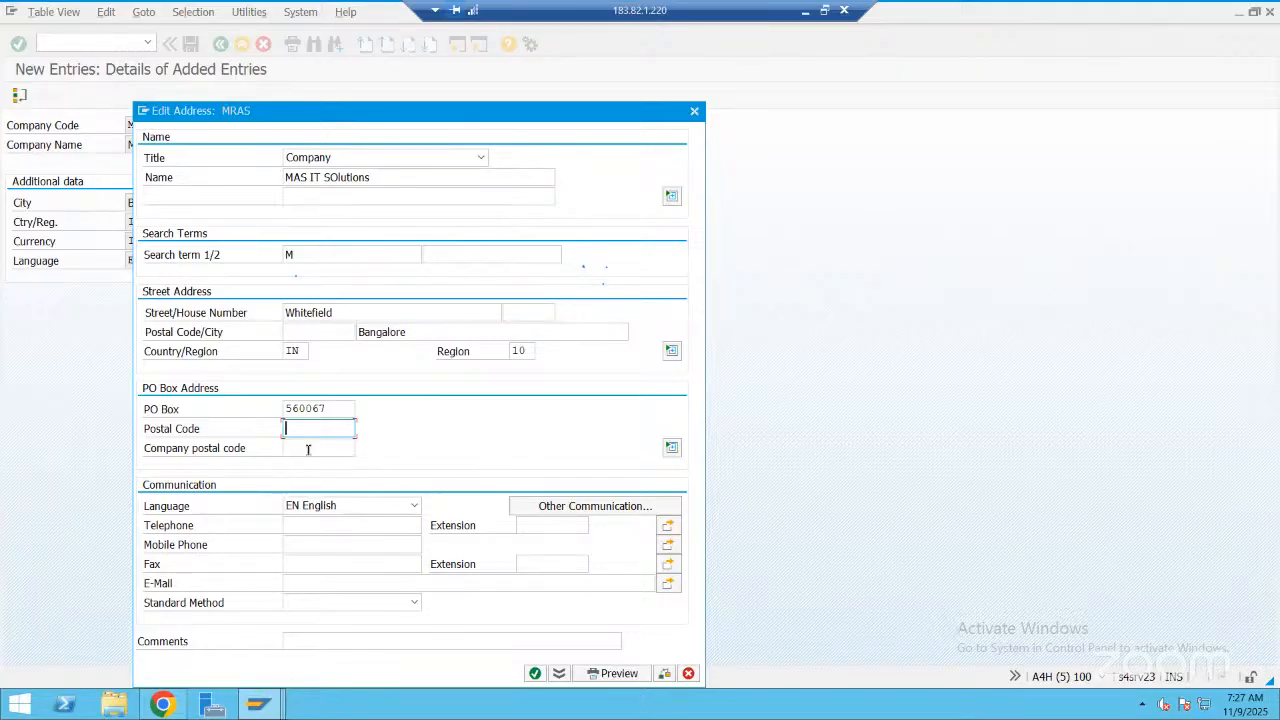
pyautogui.hotkey('ctrl', 'v')
pyautogui.click(308, 449)
pyautogui.hotkey('ctrl', 'v')
# Fill in the company's telephone number and copy it into the mobile phone field
pyautogui.click(302, 523)
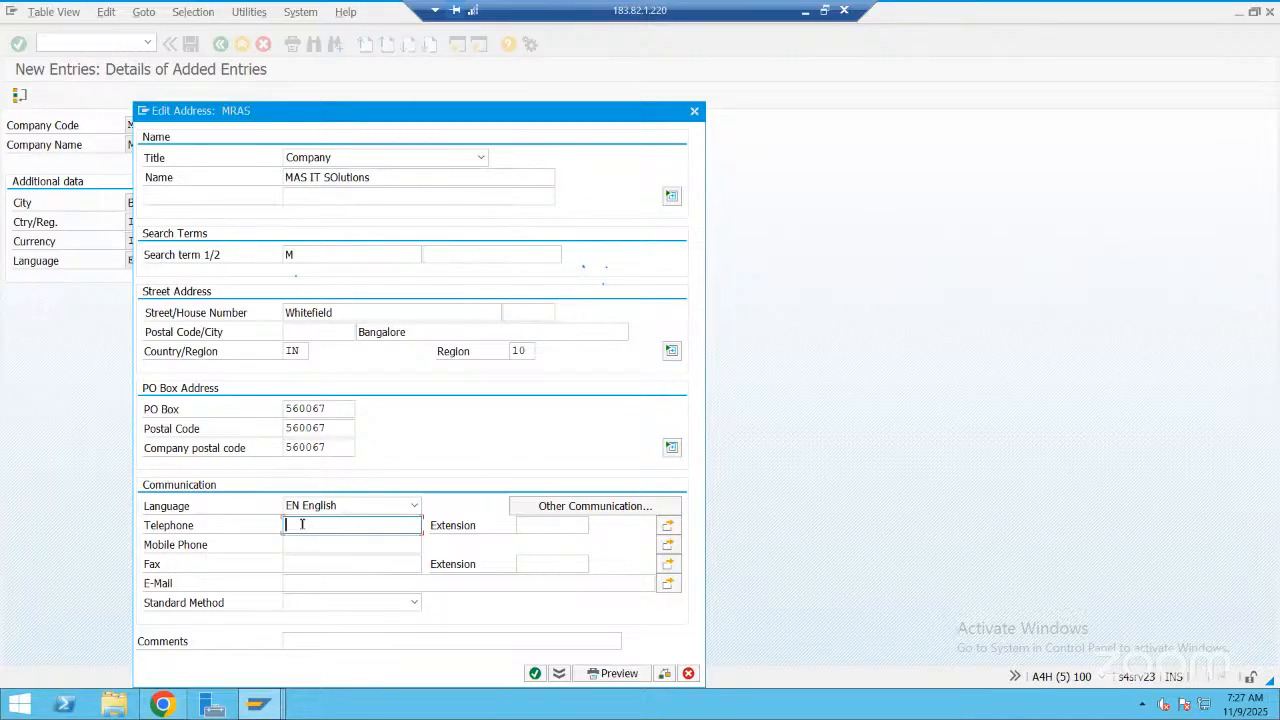
pyautogui.hotkey('ctrl', 'a')
pyautogui.hotkey('ctrl', 'c')
pyautogui.click(343, 545)
pyautogui.hotkey('ctrl', 'v')
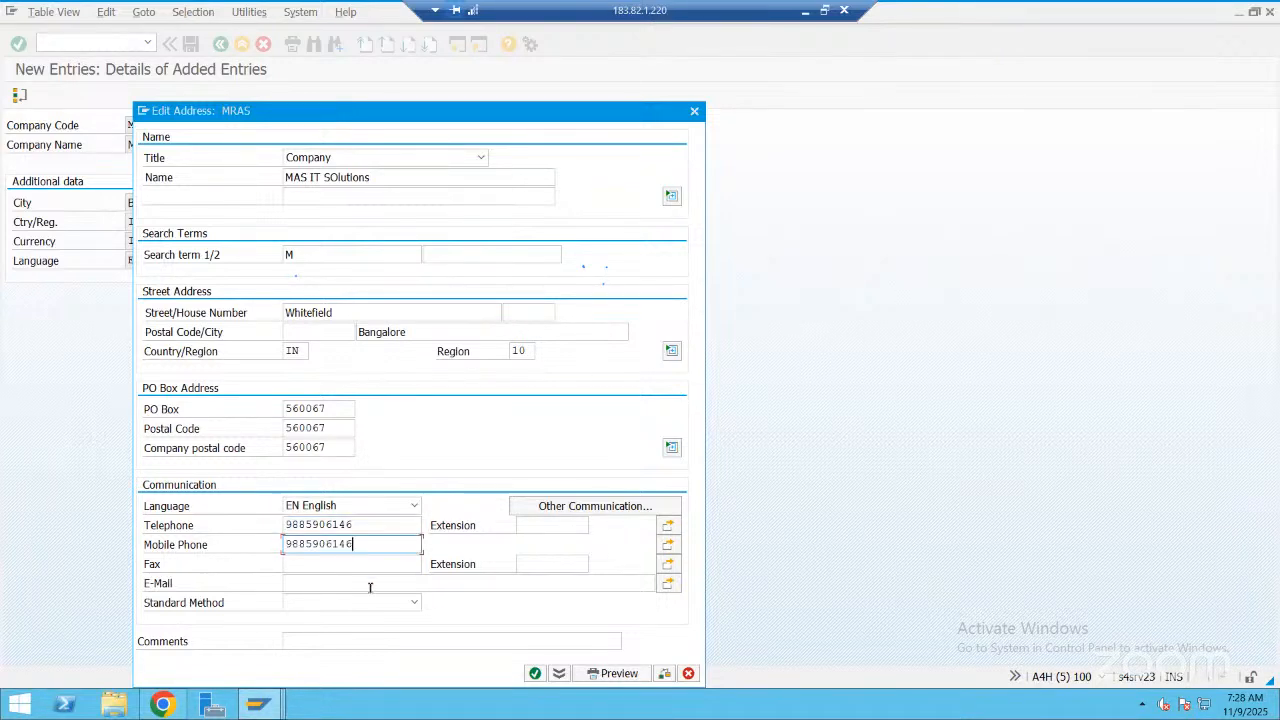
# Enter the address comment "New company for IT TRaining"
pyautogui.click(462, 641)
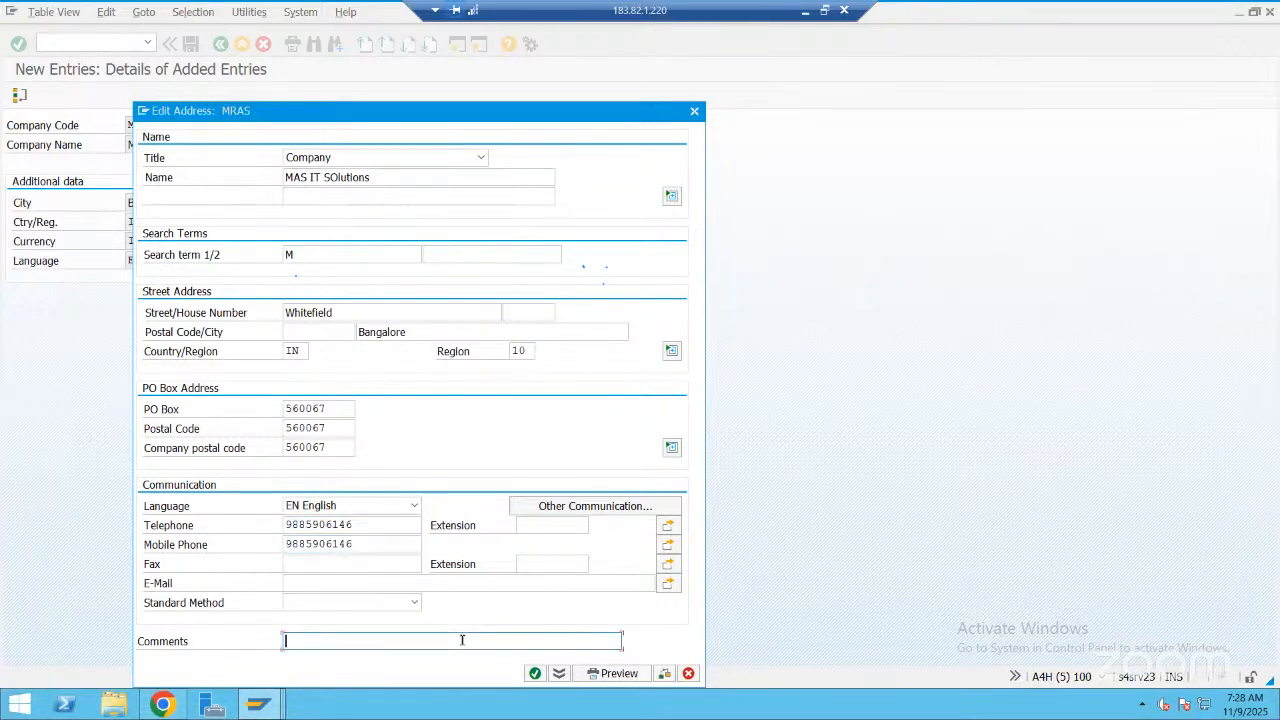
pyautogui.write('New company s')
pyautogui.press('BackSpace')
pyautogui.write('for IT TRaining')
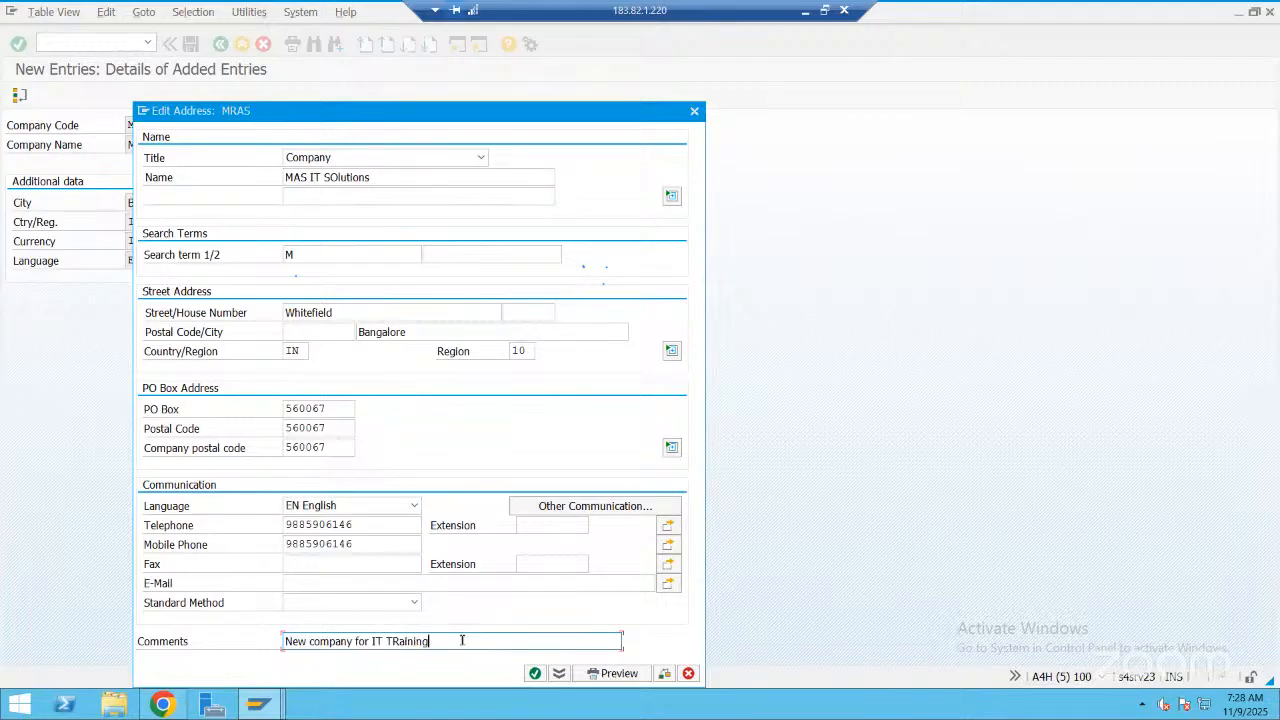
pyautogui.write(' and Development')
# Extend the address comment with "and Development" and submit the address
pyautogui.click(535, 673)
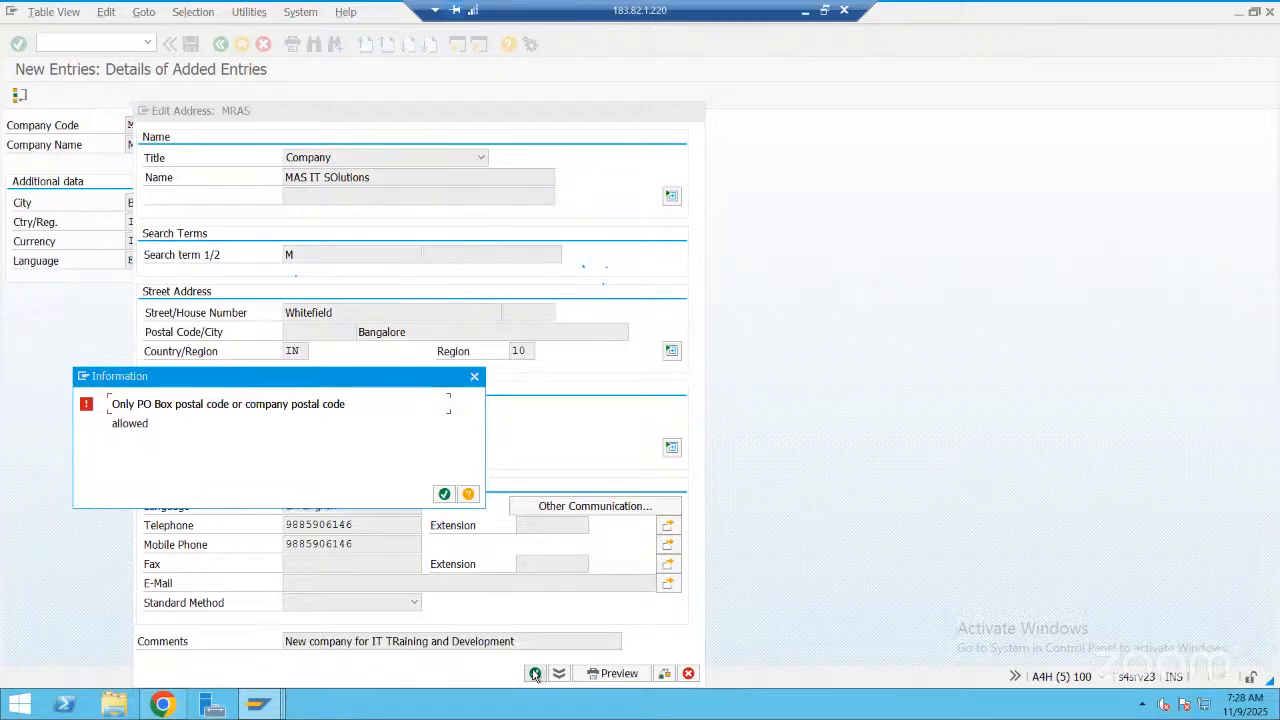
# Dismiss the message and clear the Company postal code of the PO Box address
pyautogui.click(475, 379)
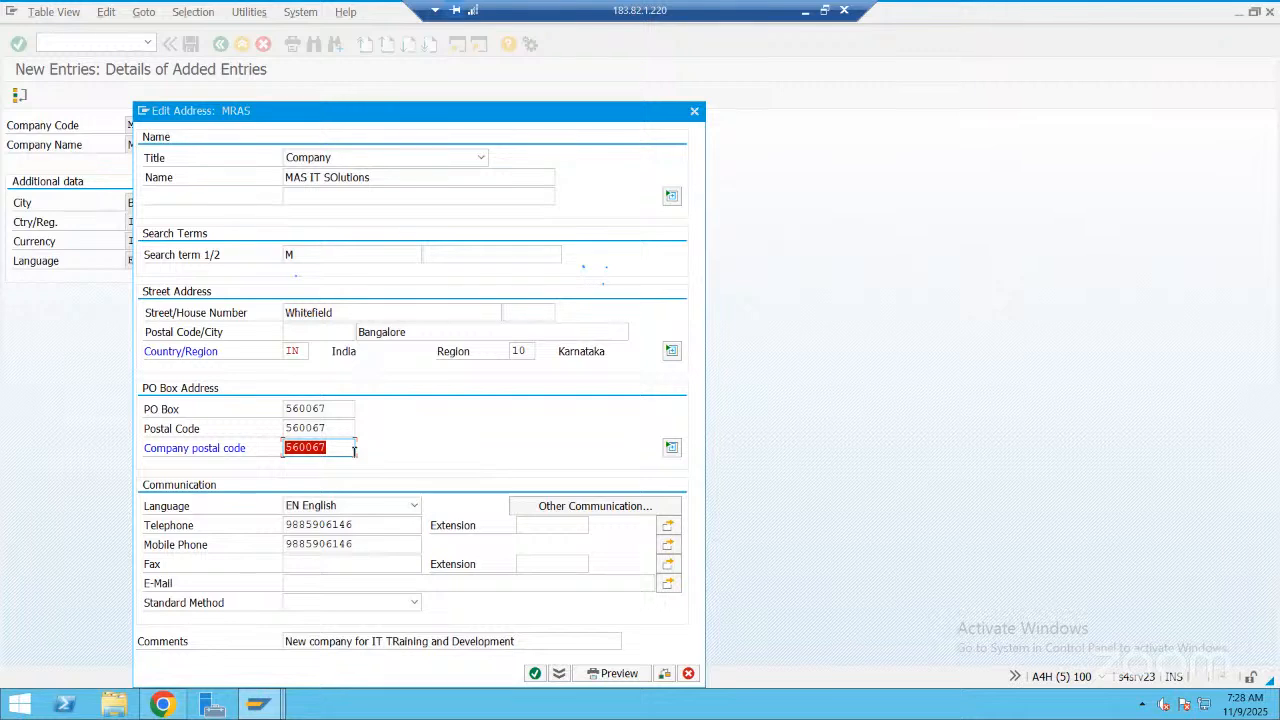
pyautogui.press('BackSpace')
# Try to submit the address with the PO Box address's Postal Code field emptied
pyautogui.click(338, 428)
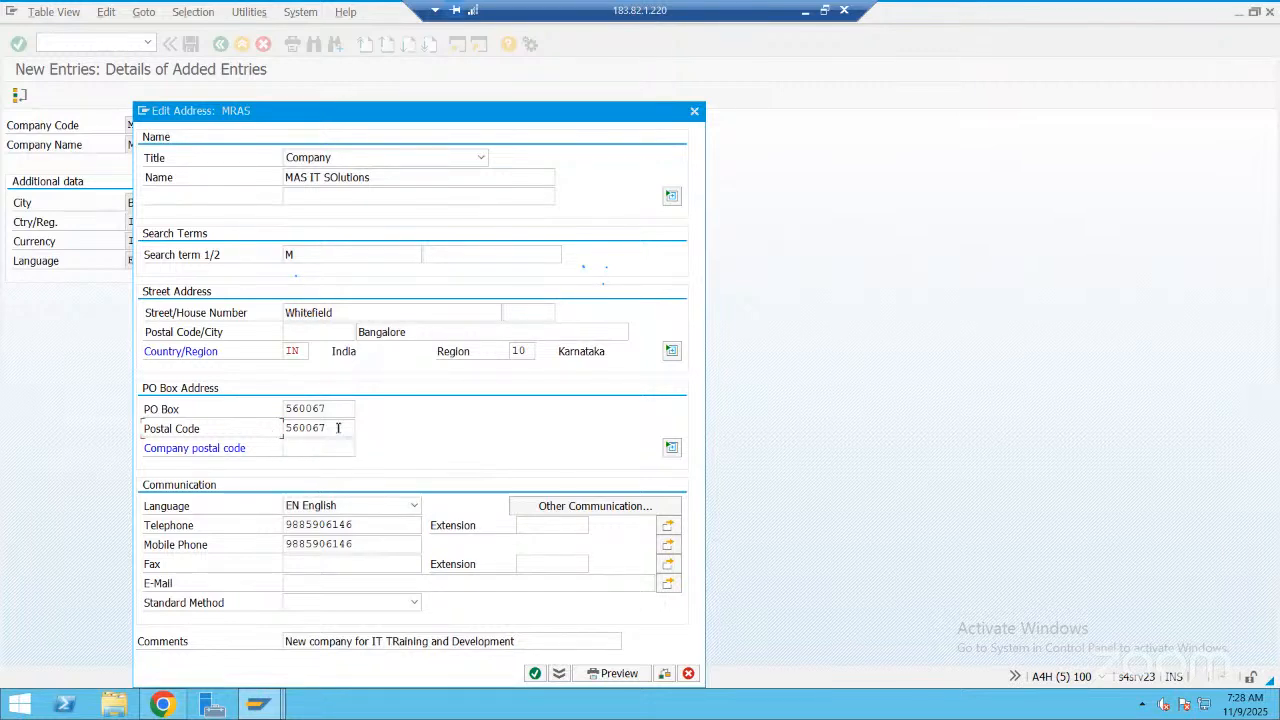
pyautogui.click(342, 428)
pyautogui.press('BackSpace')
pyautogui.press('BackSpace')
pyautogui.press('BackSpace')
pyautogui.press('BackSpace')
pyautogui.press('BackSpace')
pyautogui.press('BackSpace')
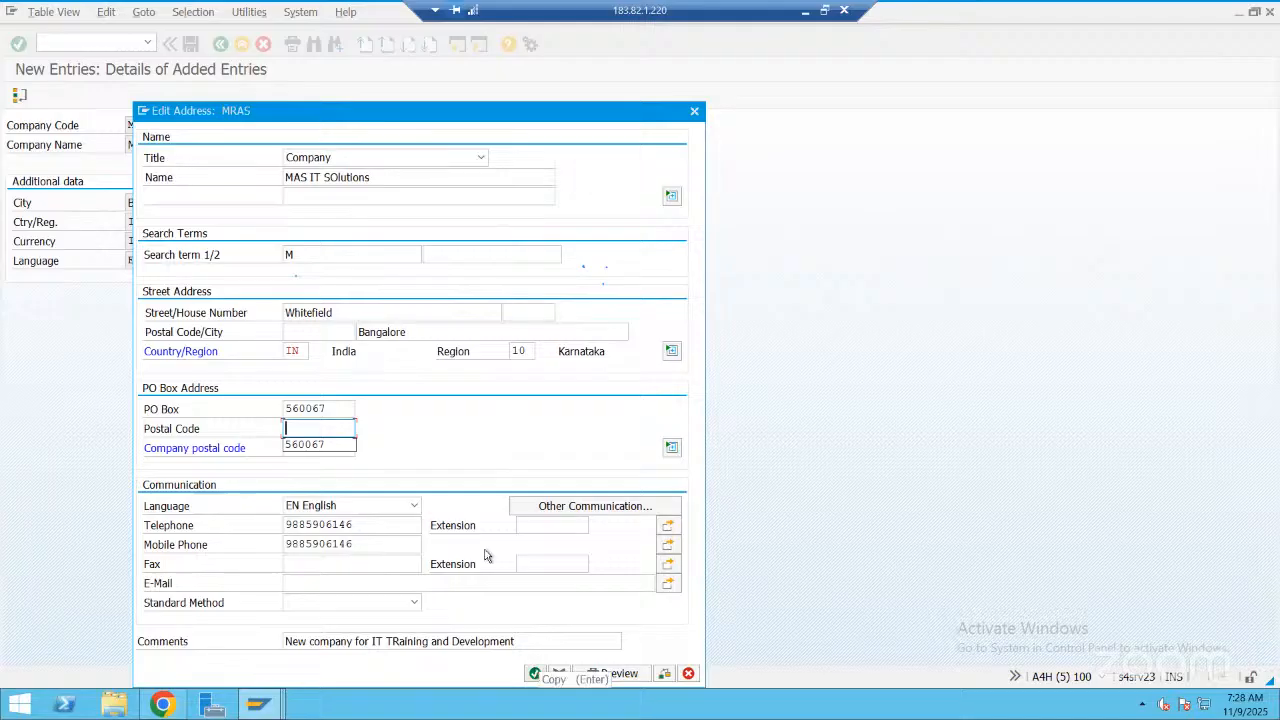
pyautogui.click(535, 673)
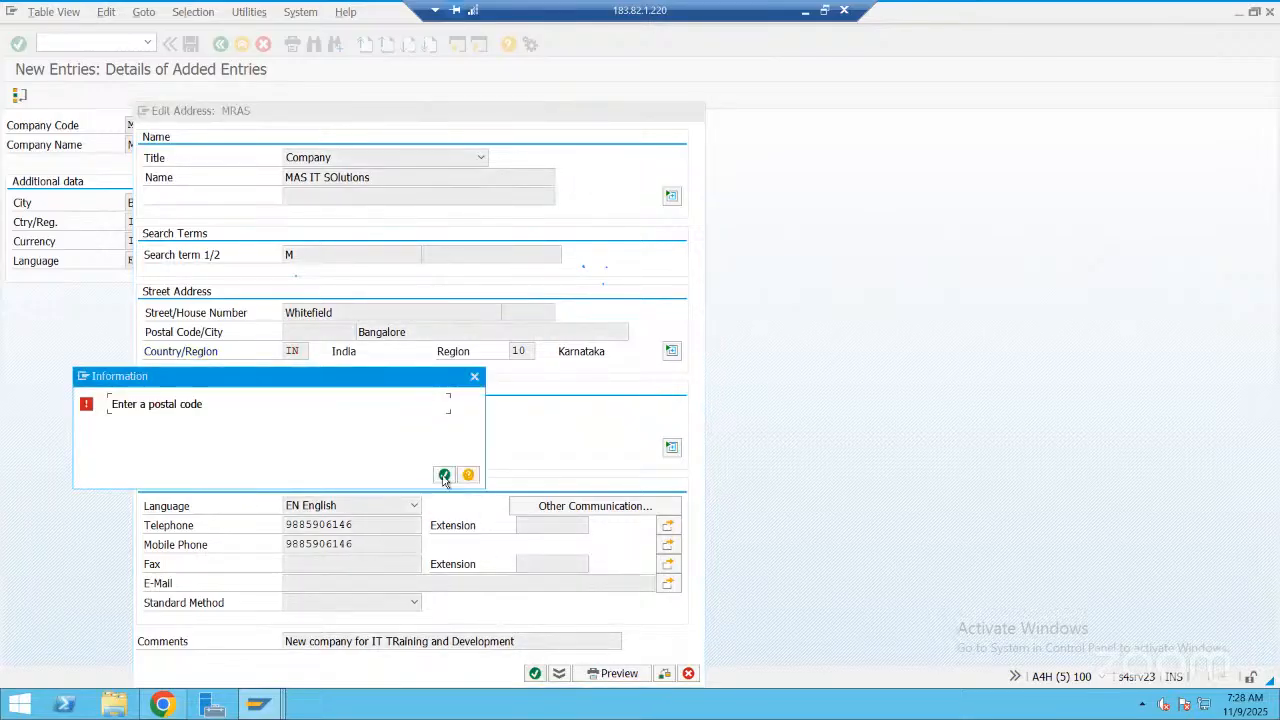
pyautogui.press('Return')
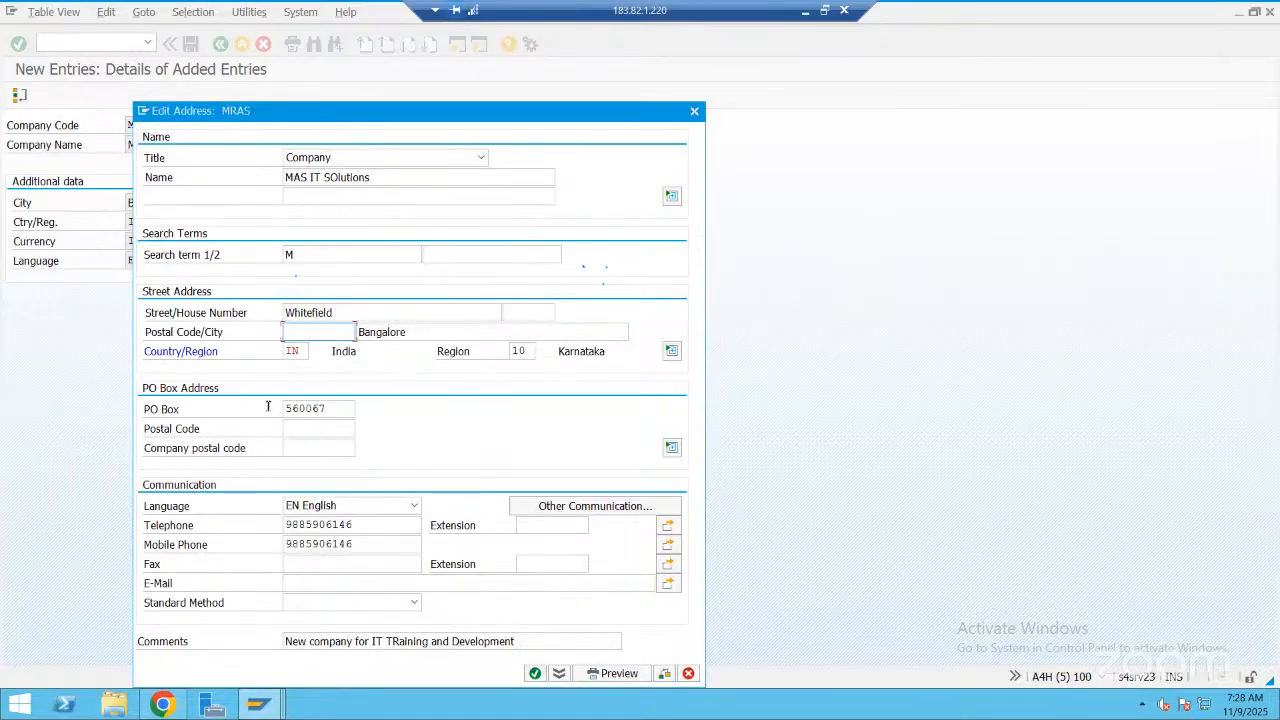
# Copy the PO Box number into the Postal Code field beneath it and confirm the address
pyautogui.moveTo(328, 408); pyautogui.dragTo(249, 406)
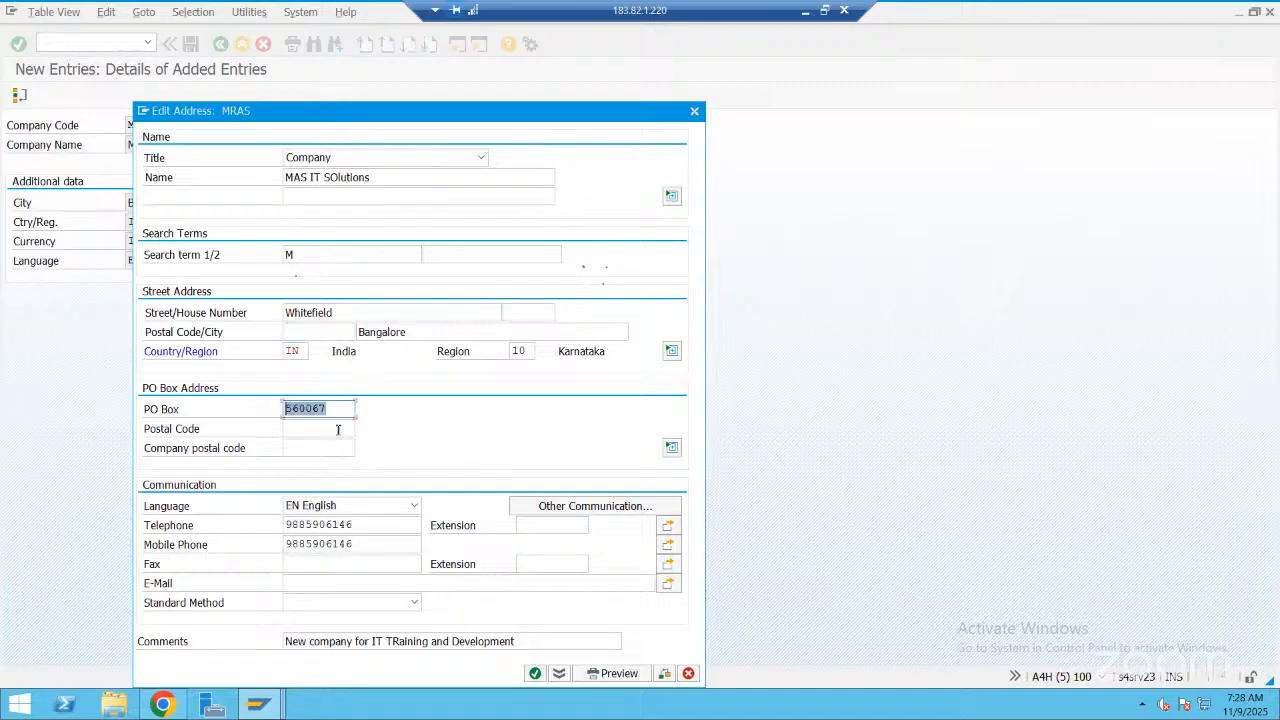
pyautogui.hotkey('ctrl', 'c')
pyautogui.press('Tab')
pyautogui.hotkey('ctrl', 'v')
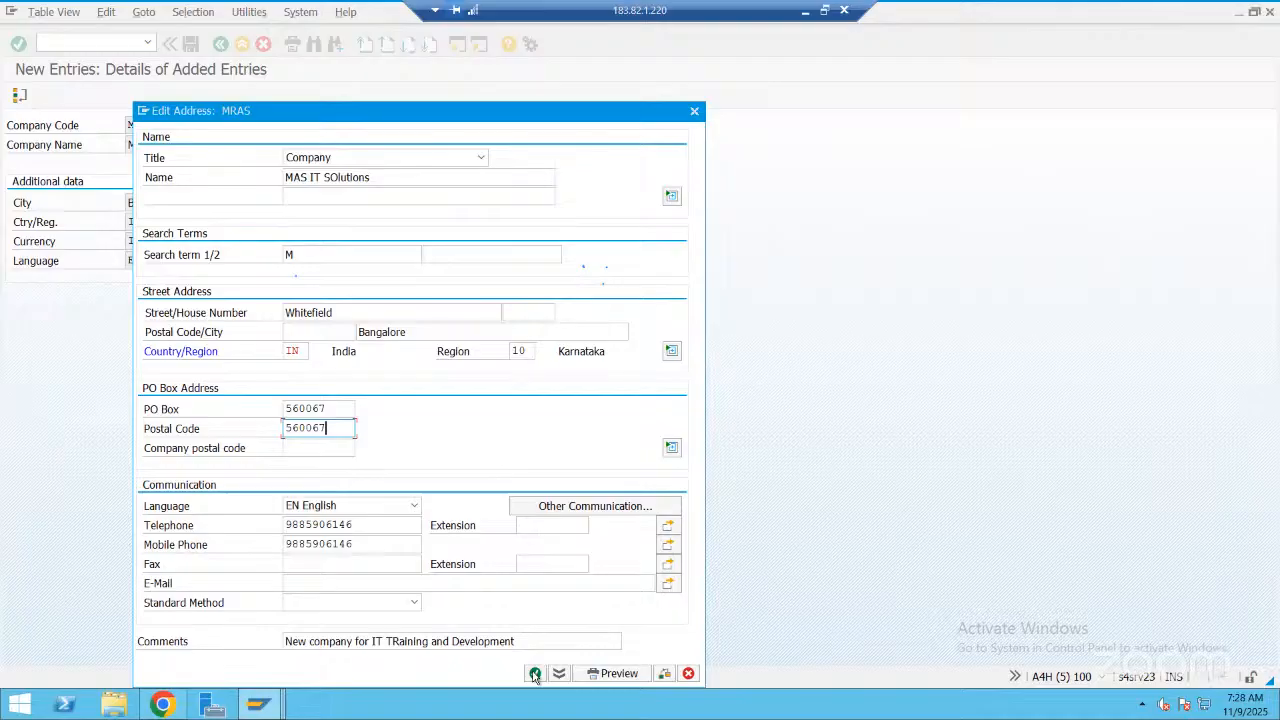
pyautogui.click(535, 674)
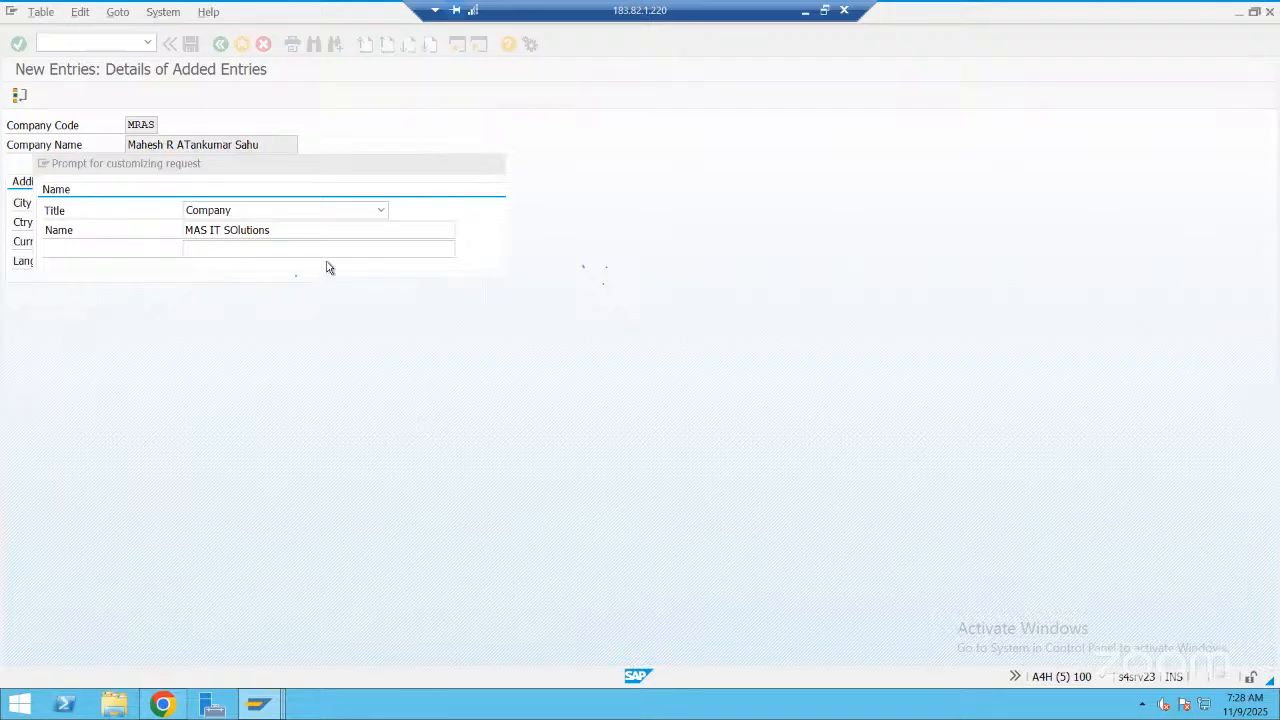
# Create a customizing request described "New company code creation -09-NOv-2025" and save the new company code entry to it
pyautogui.click(328, 264)
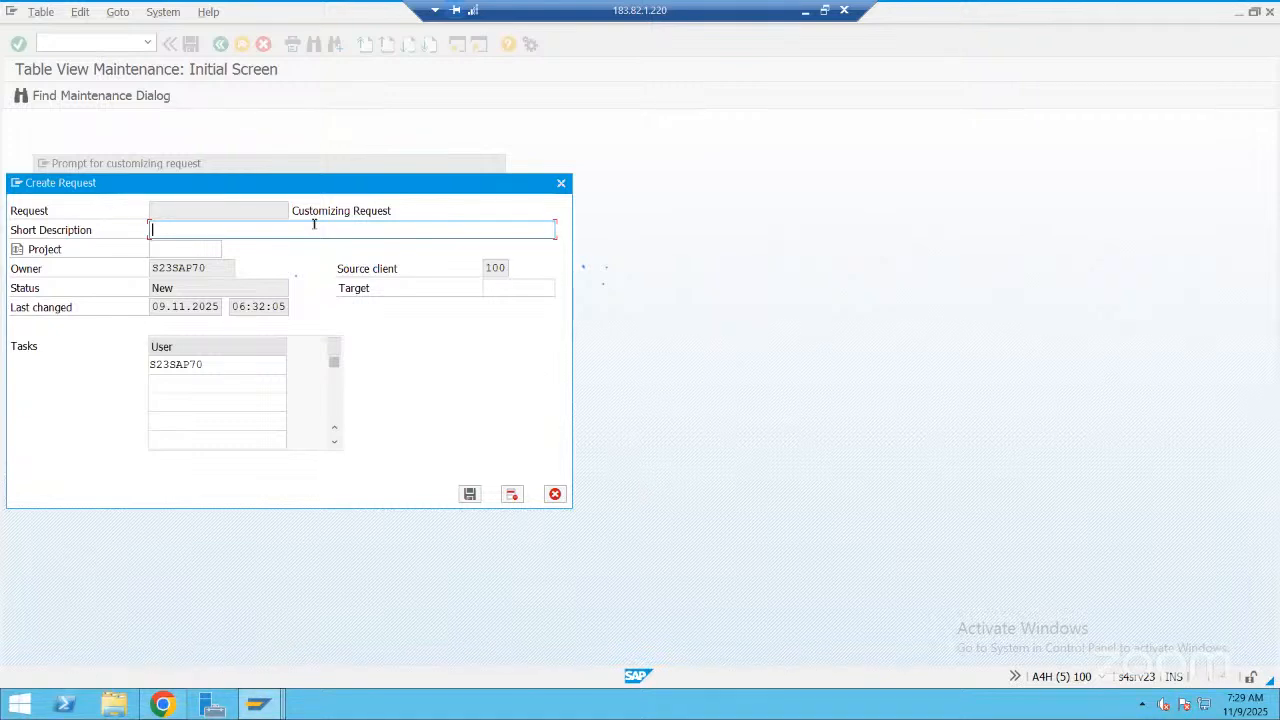
pyautogui.write('New company code crea')
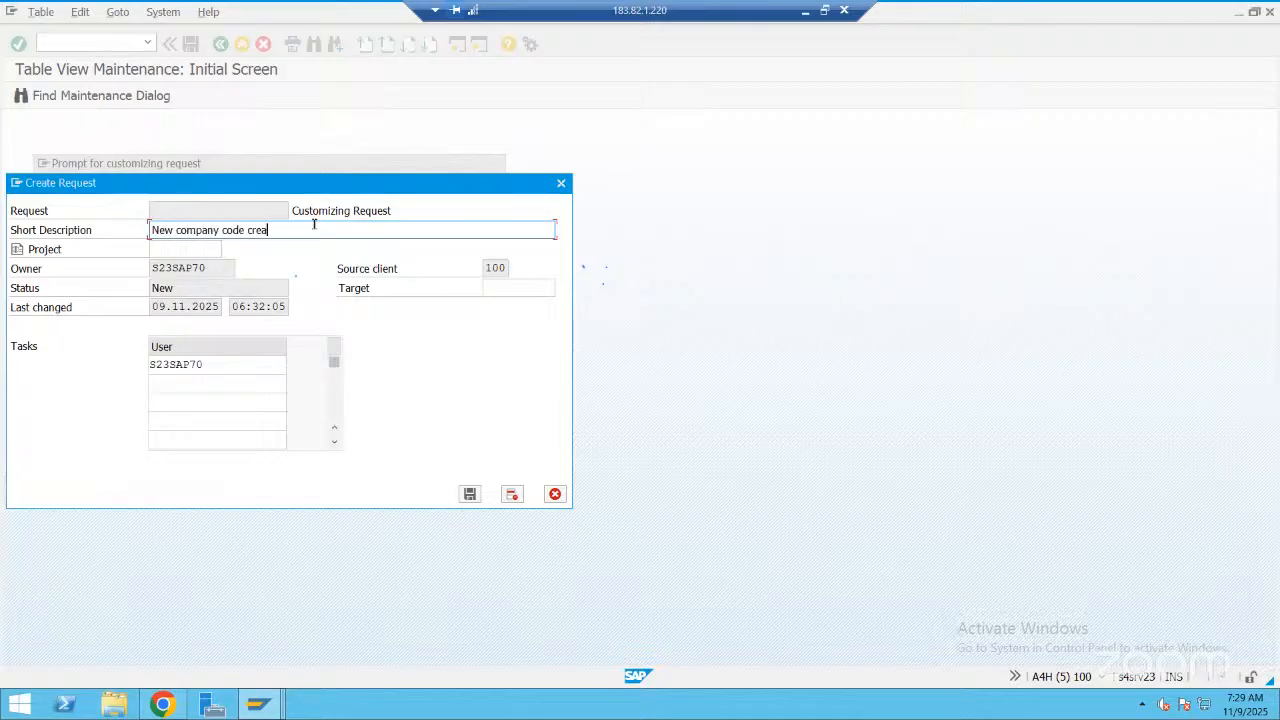
pyautogui.write('tion -09-NOv-2025')
pyautogui.click(469, 496)
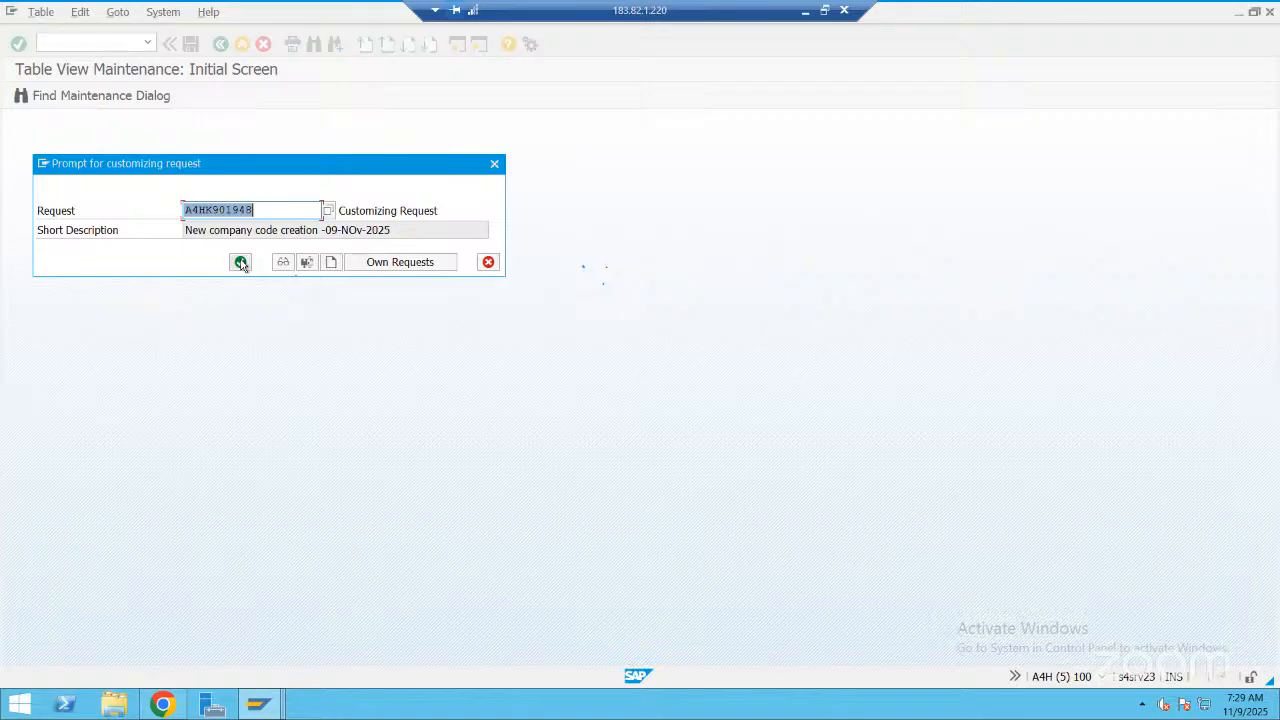
pyautogui.click(241, 263)
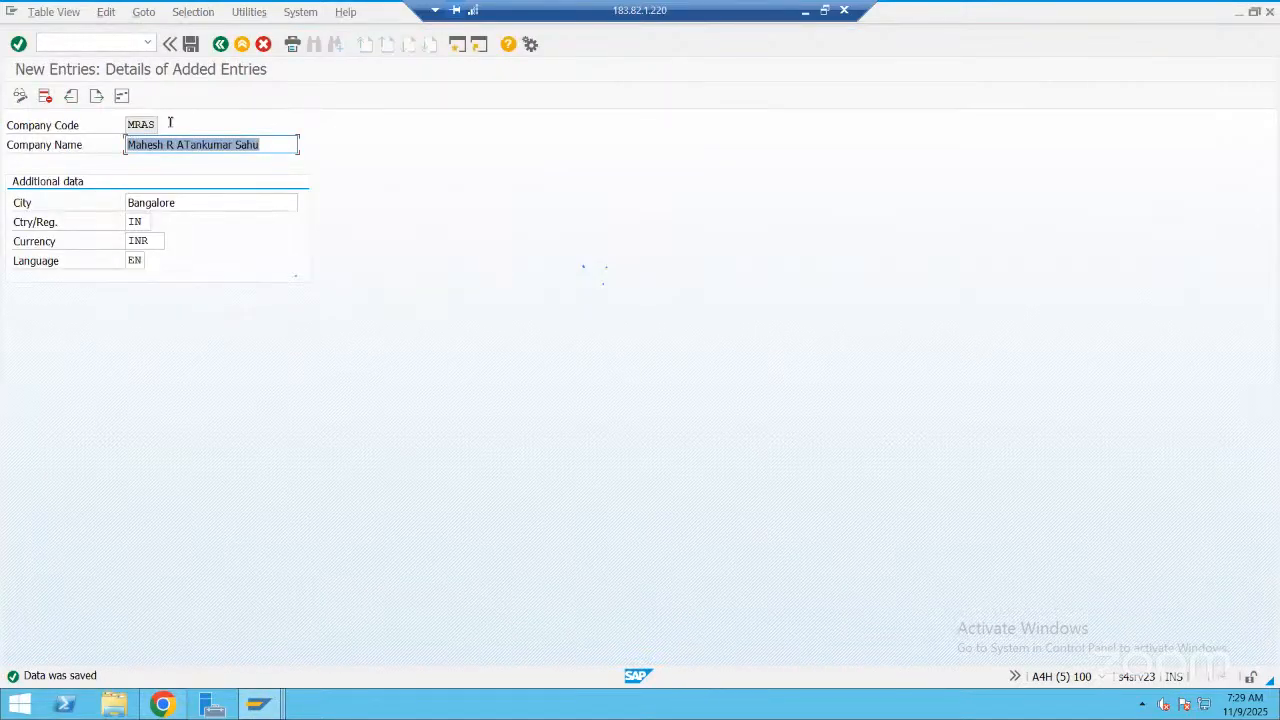
# Switch to the Internal trading partners session and start the ABAP Dictionary (se11) in a new session
pyautogui.hotkey('shift', 'Tab')
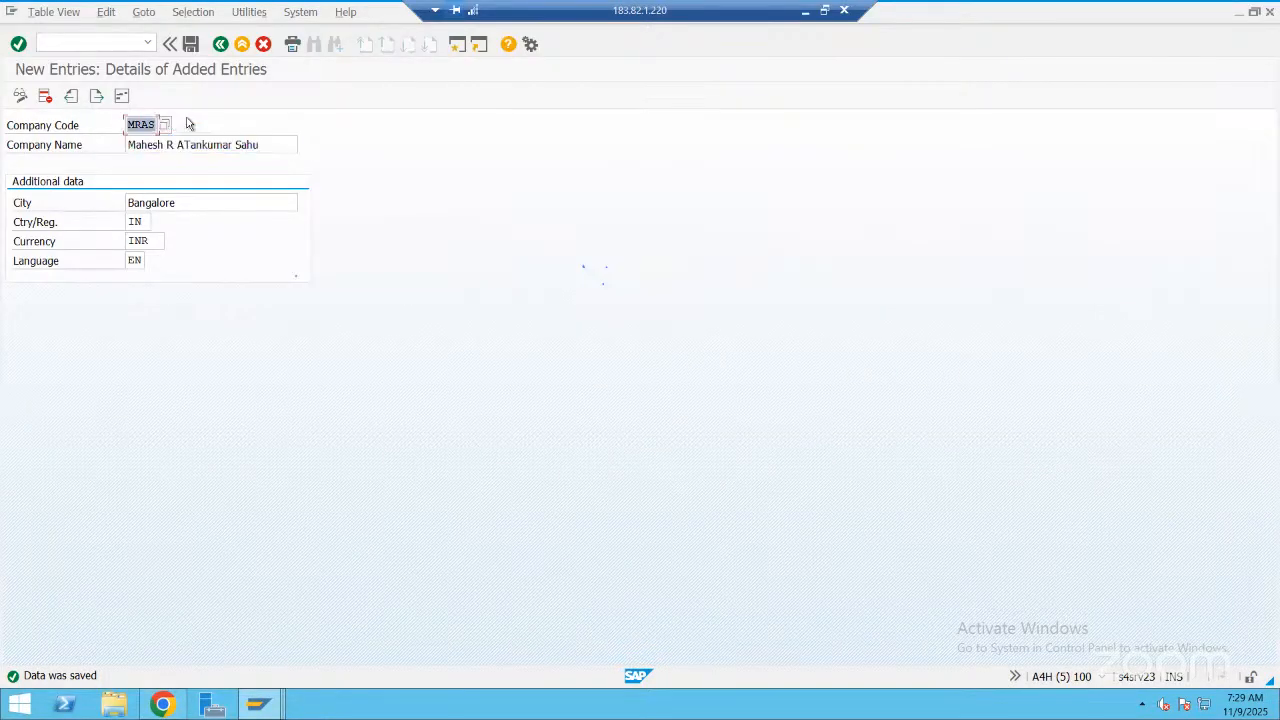
pyautogui.click(195, 548)
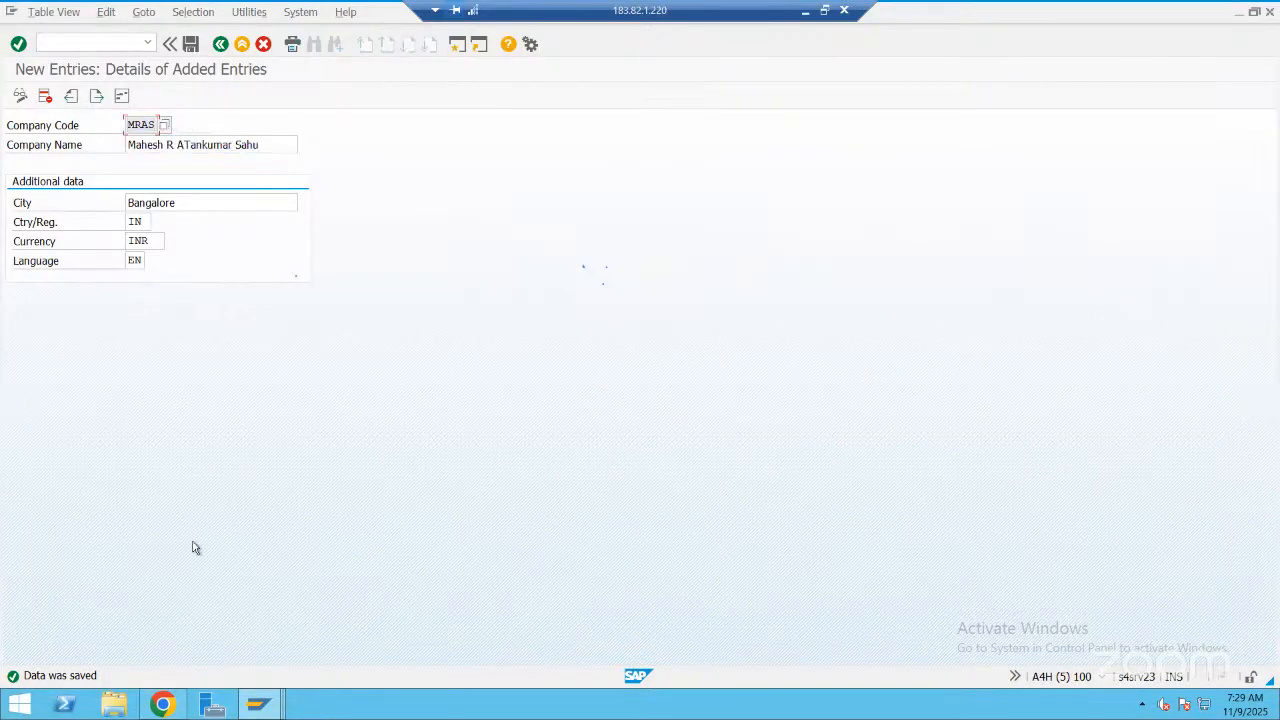
pyautogui.click(262, 700)
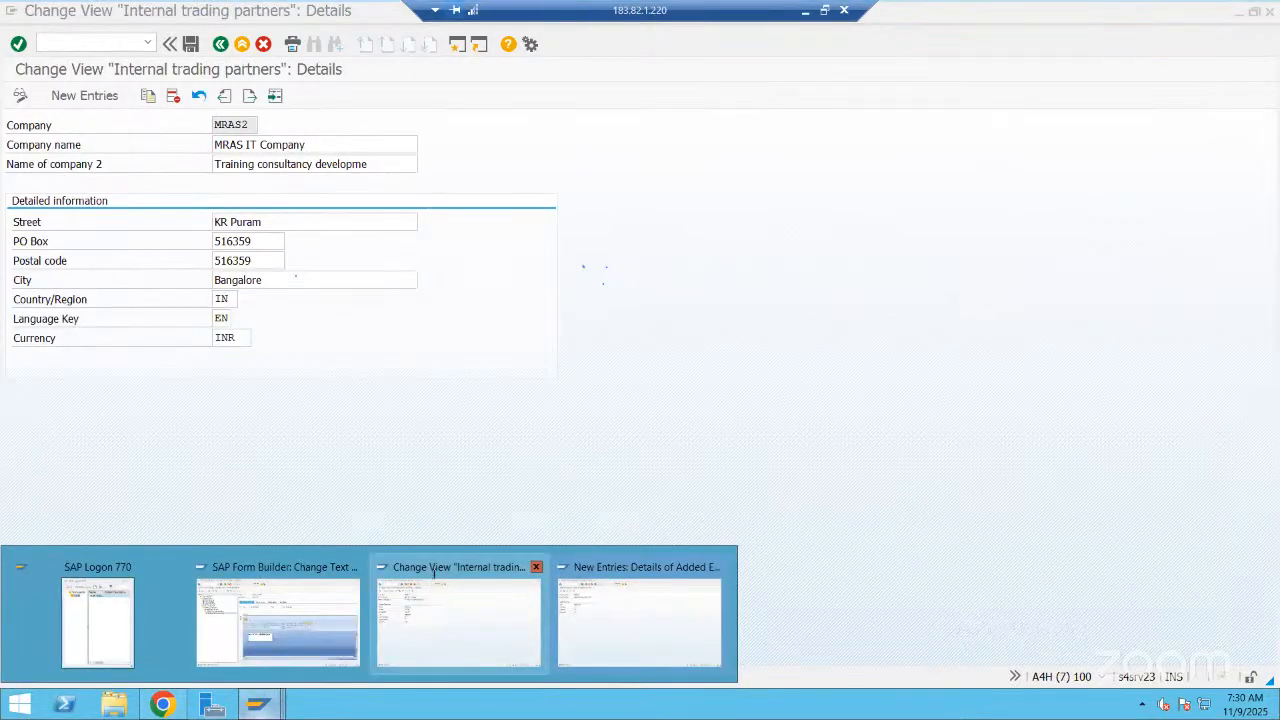
pyautogui.click(434, 580)
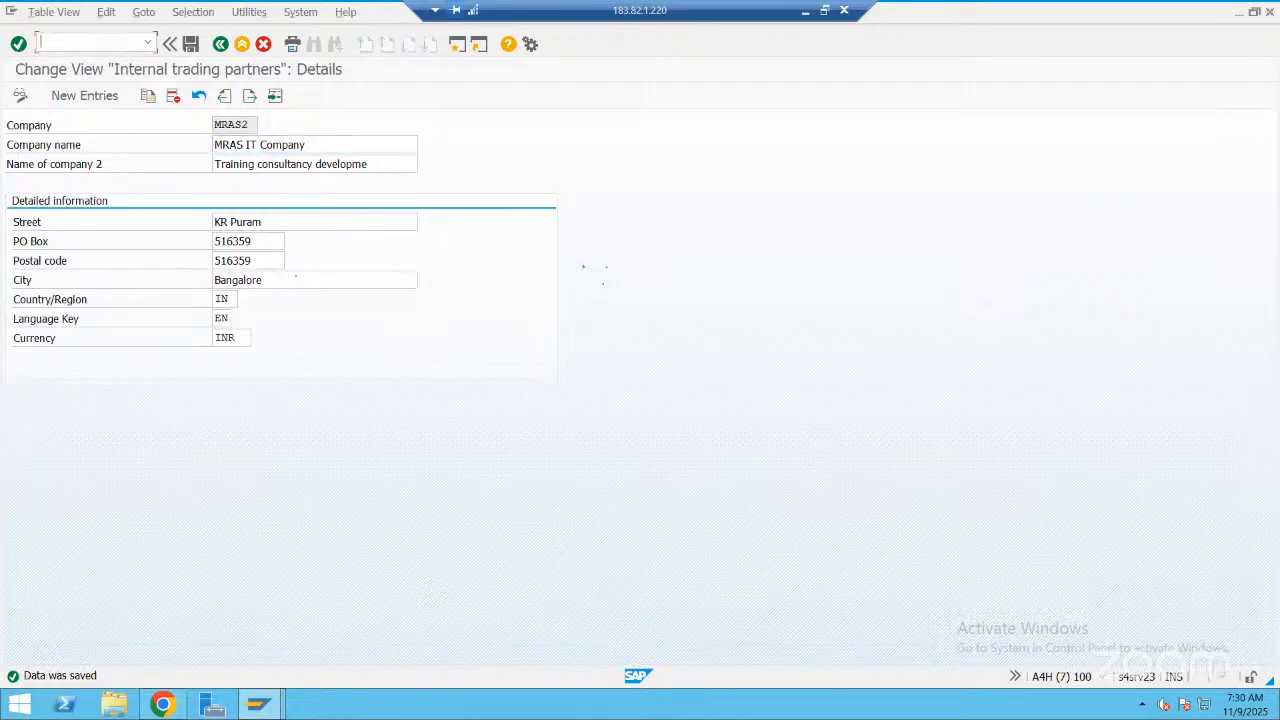
pyautogui.write('/ose11')
pyautogui.press('Return')
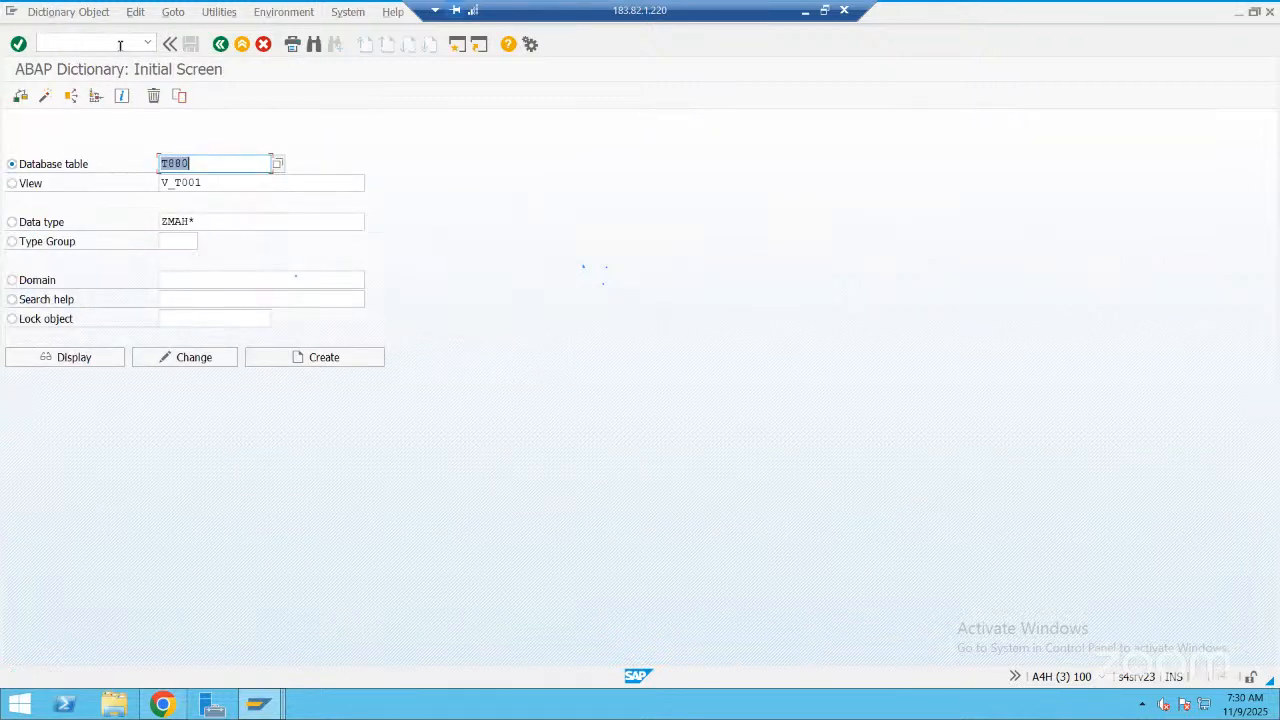
# Display the definition of database table T001 in the ABAP Dictionary
pyautogui.press('BackSpace')
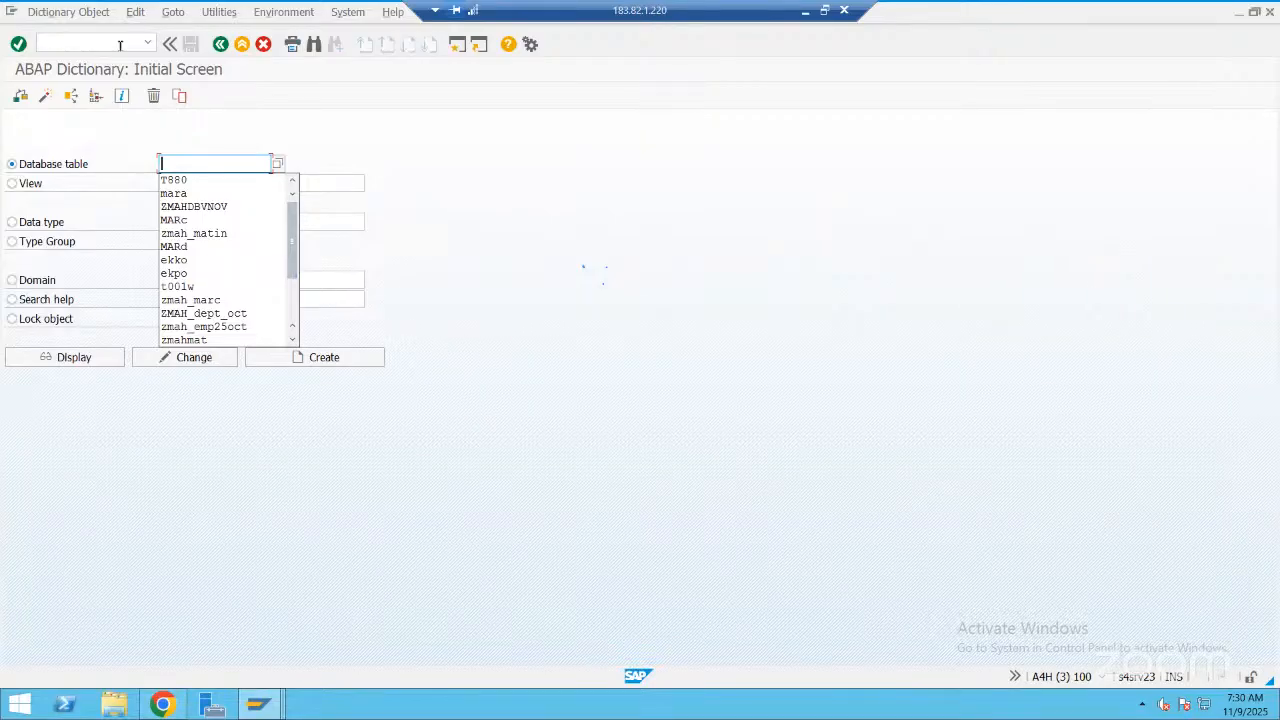
pyautogui.write('MRAS')
pyautogui.press('BackSpace')
pyautogui.press('BackSpace')
pyautogui.press('BackSpace')
pyautogui.press('BackSpace')
pyautogui.write('t001')
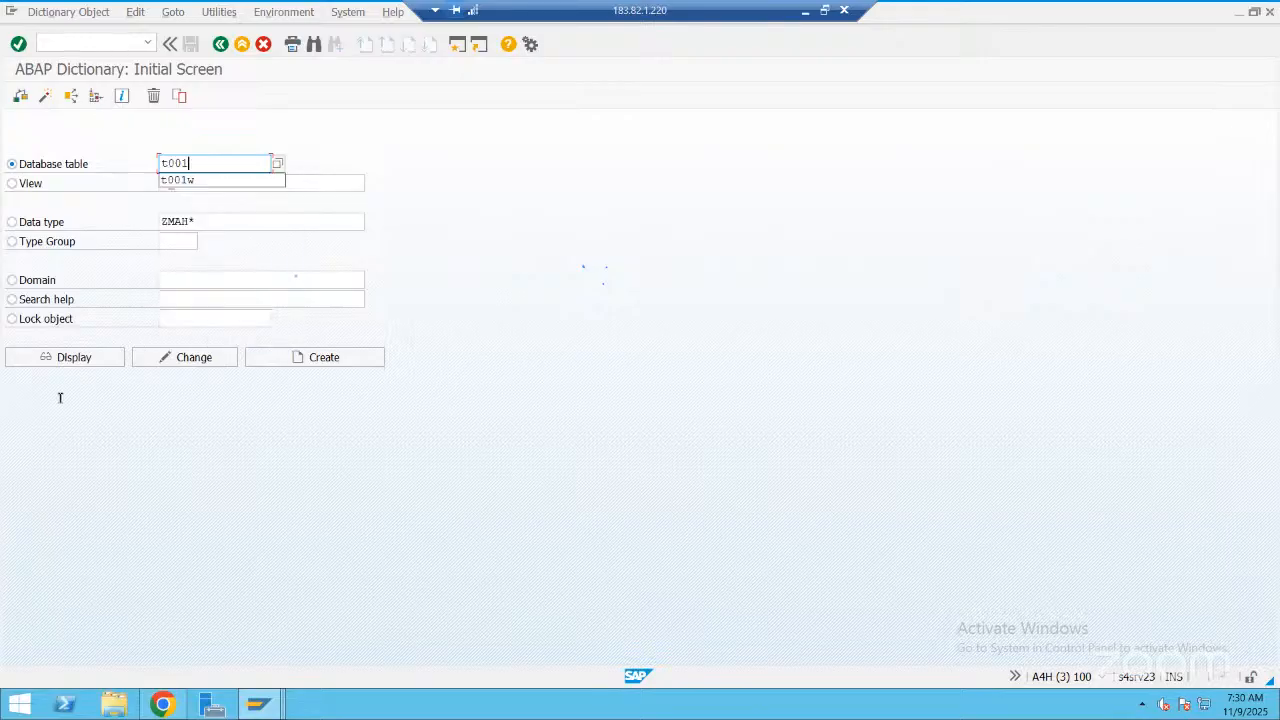
pyautogui.click(100, 357)
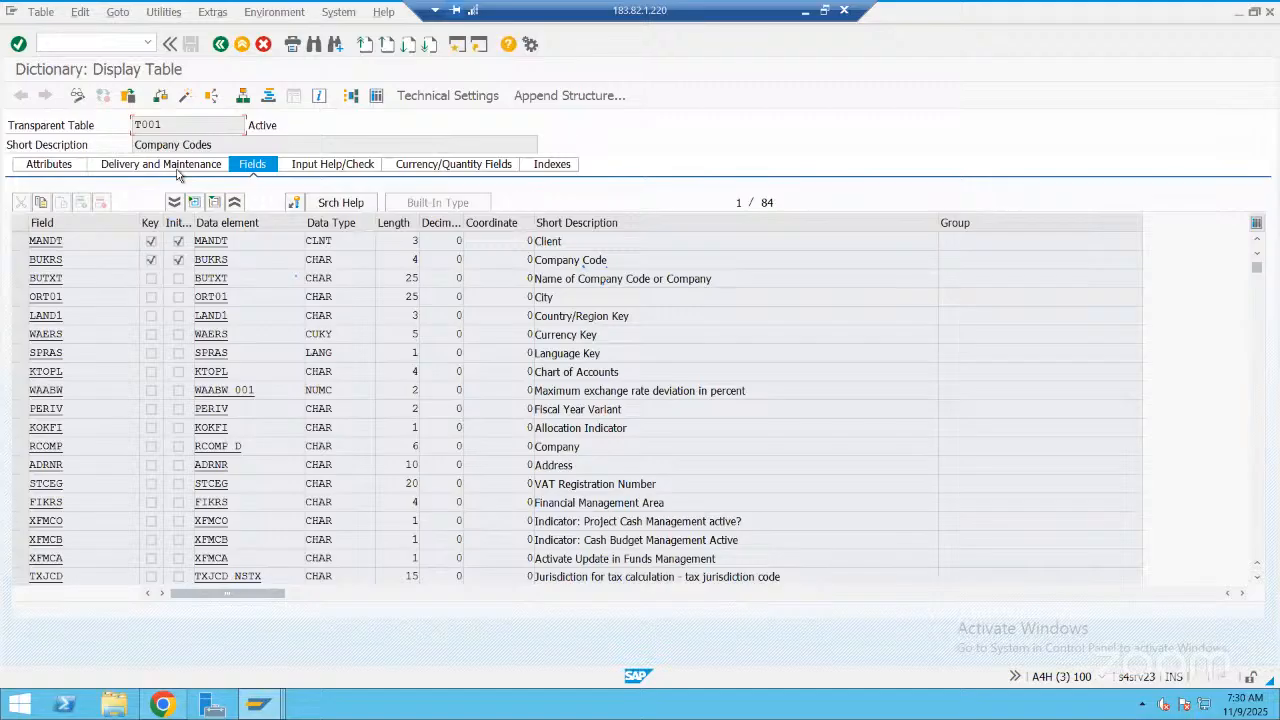
# Check the delivery class, maintenance setting and technical settings of table T001
pyautogui.click(177, 168)
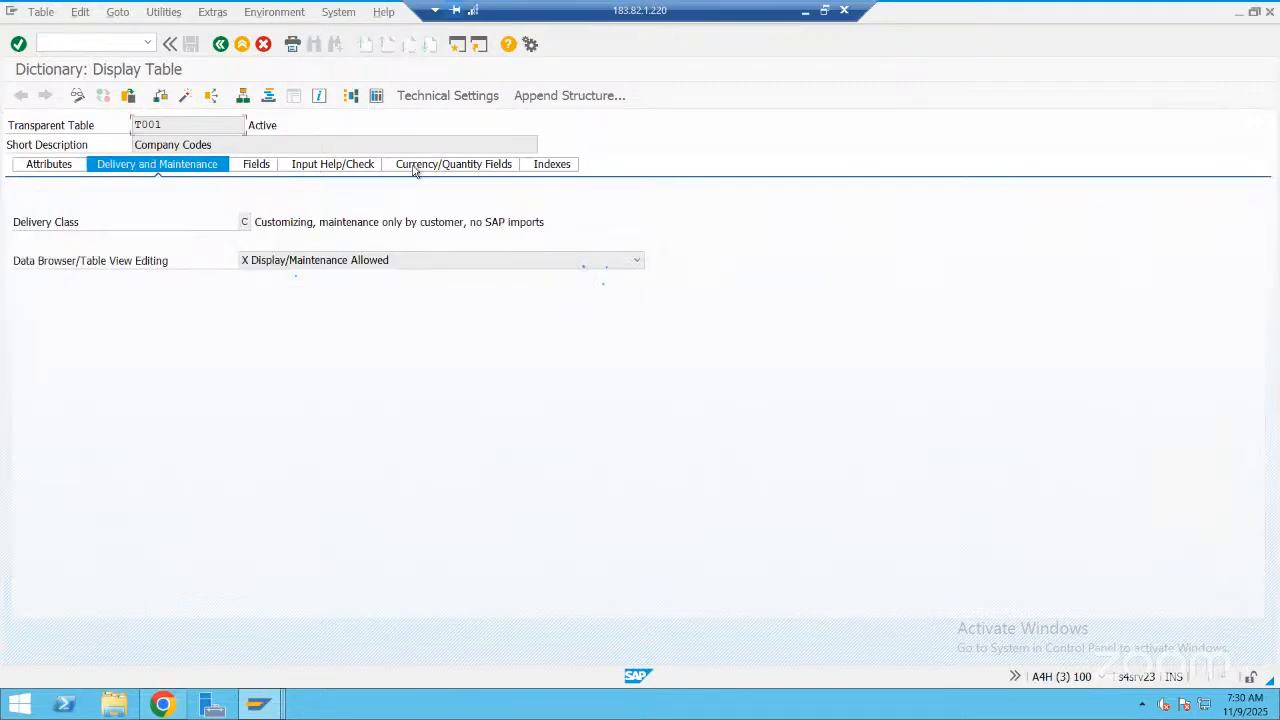
pyautogui.click(473, 167)
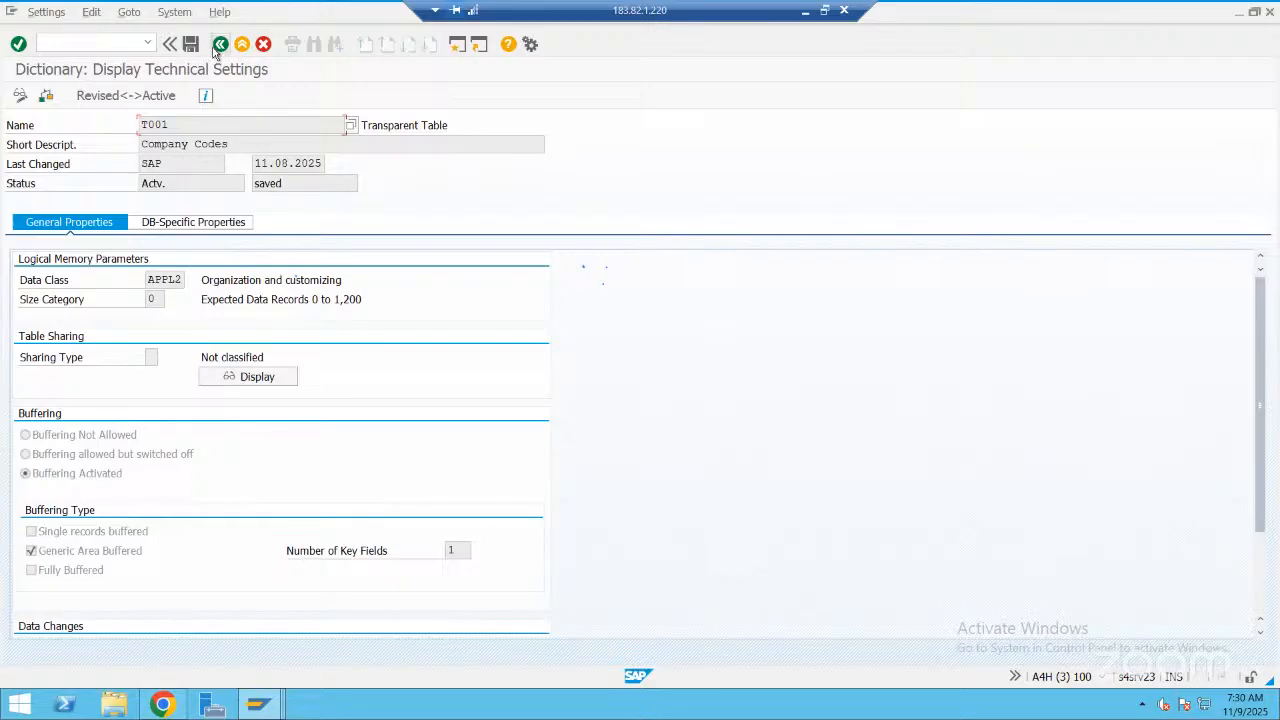
pyautogui.click(385, 96)
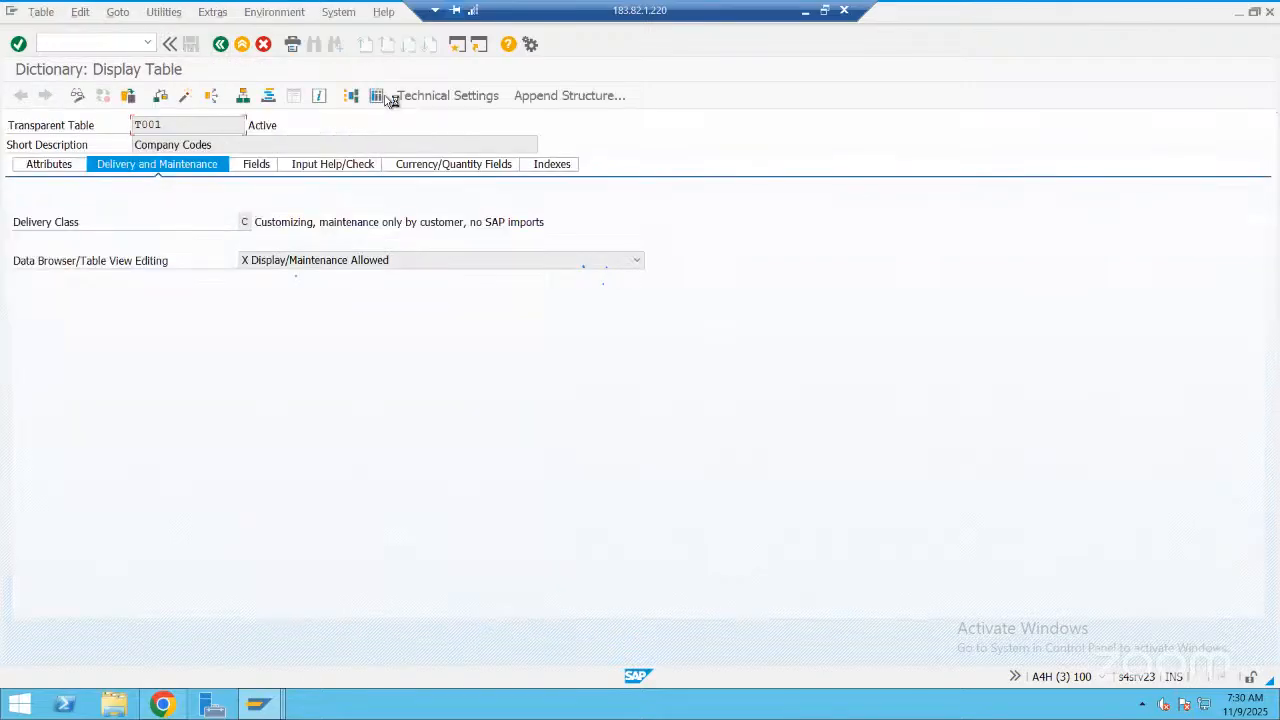
# Look up the contents of table T001 for company code MRAS and examine the fields of its record
pyautogui.click(377, 97)
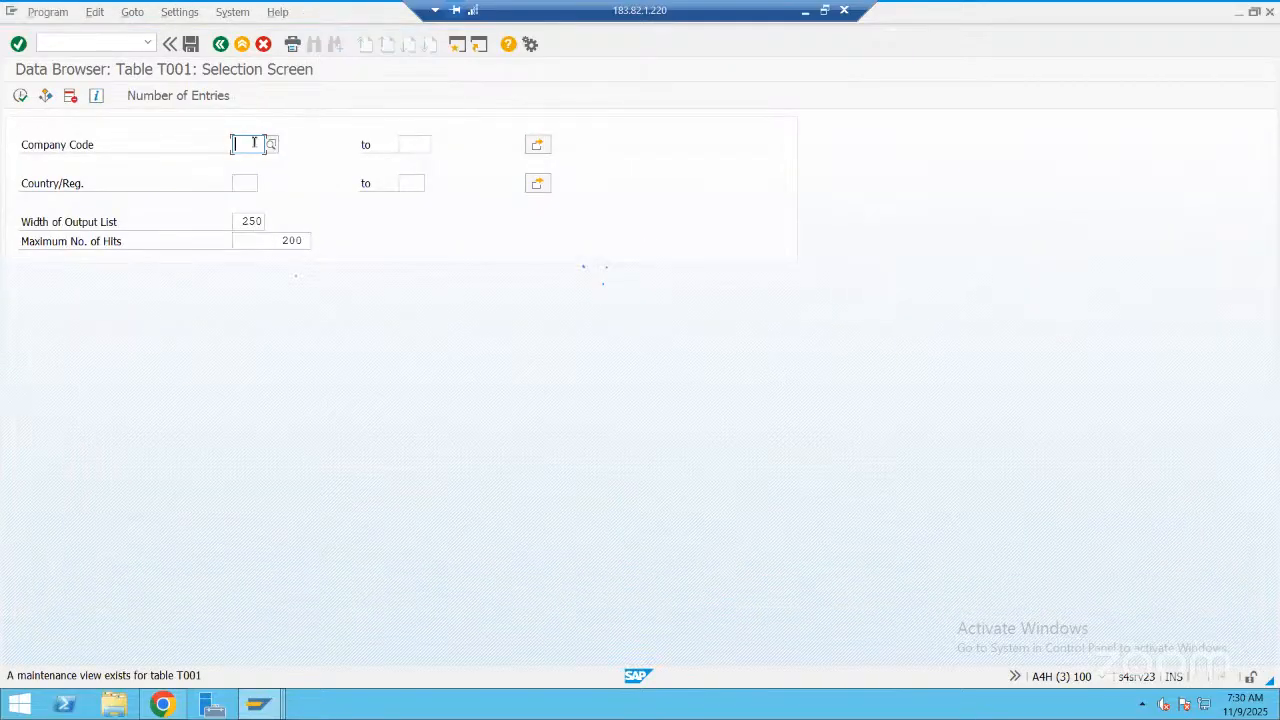
pyautogui.write('MRAS')
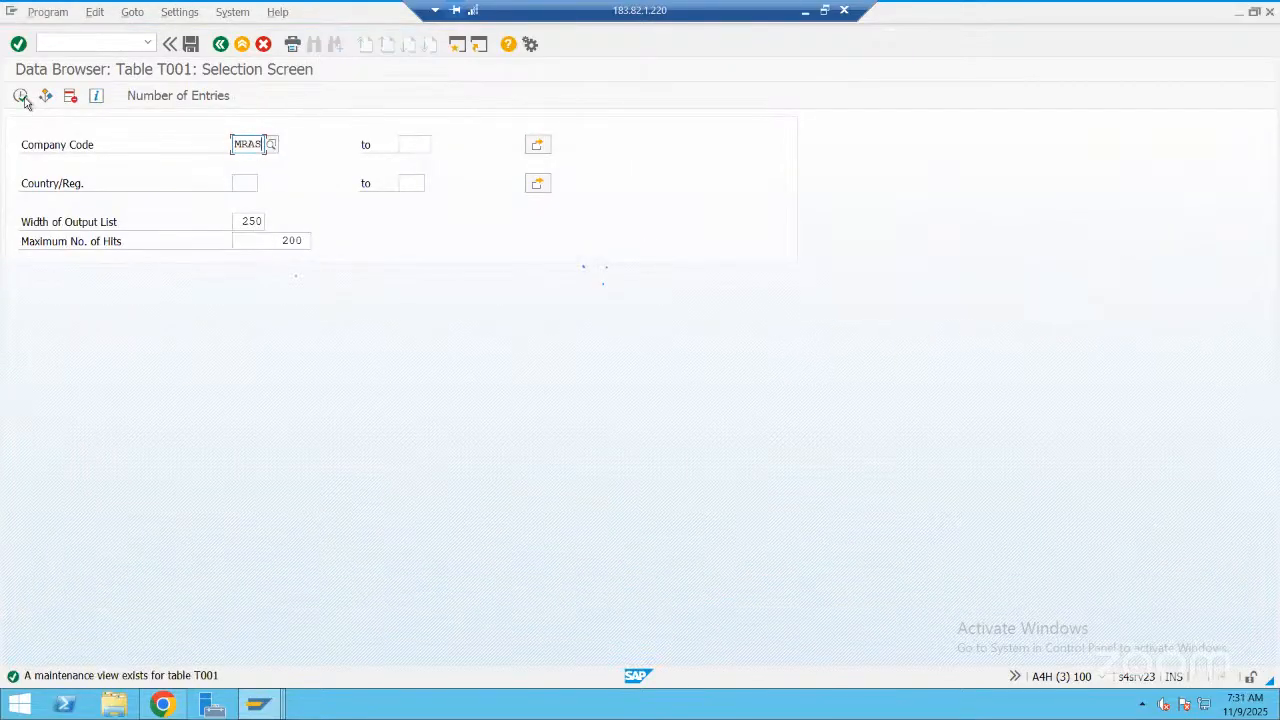
pyautogui.click(22, 99)
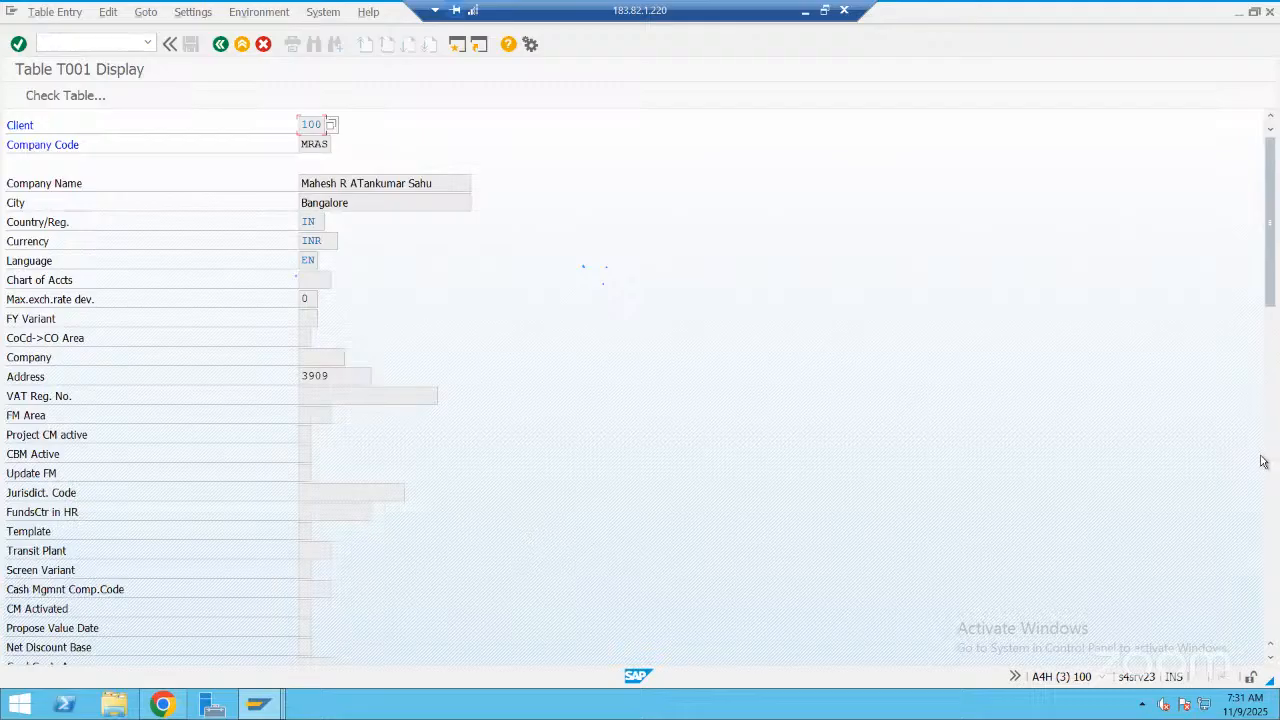
pyautogui.scroll(-5, 1268, 343)
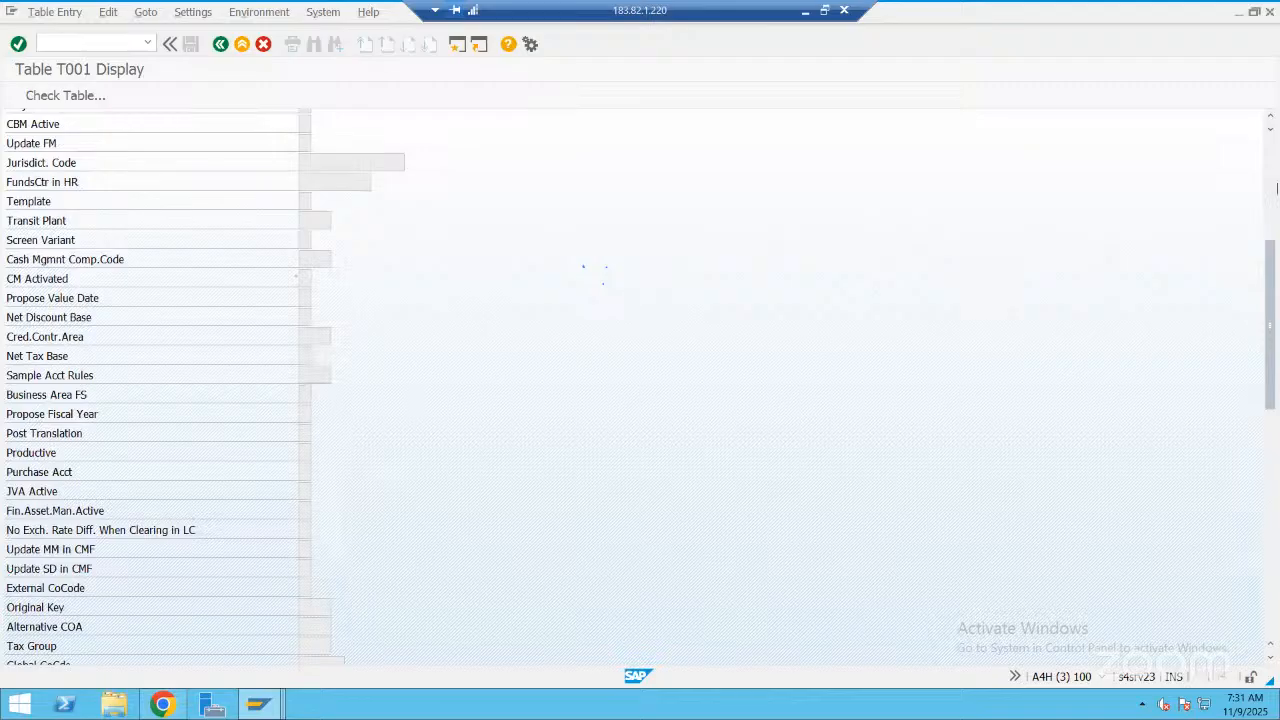
pyautogui.scroll(-6, 1274, 220)
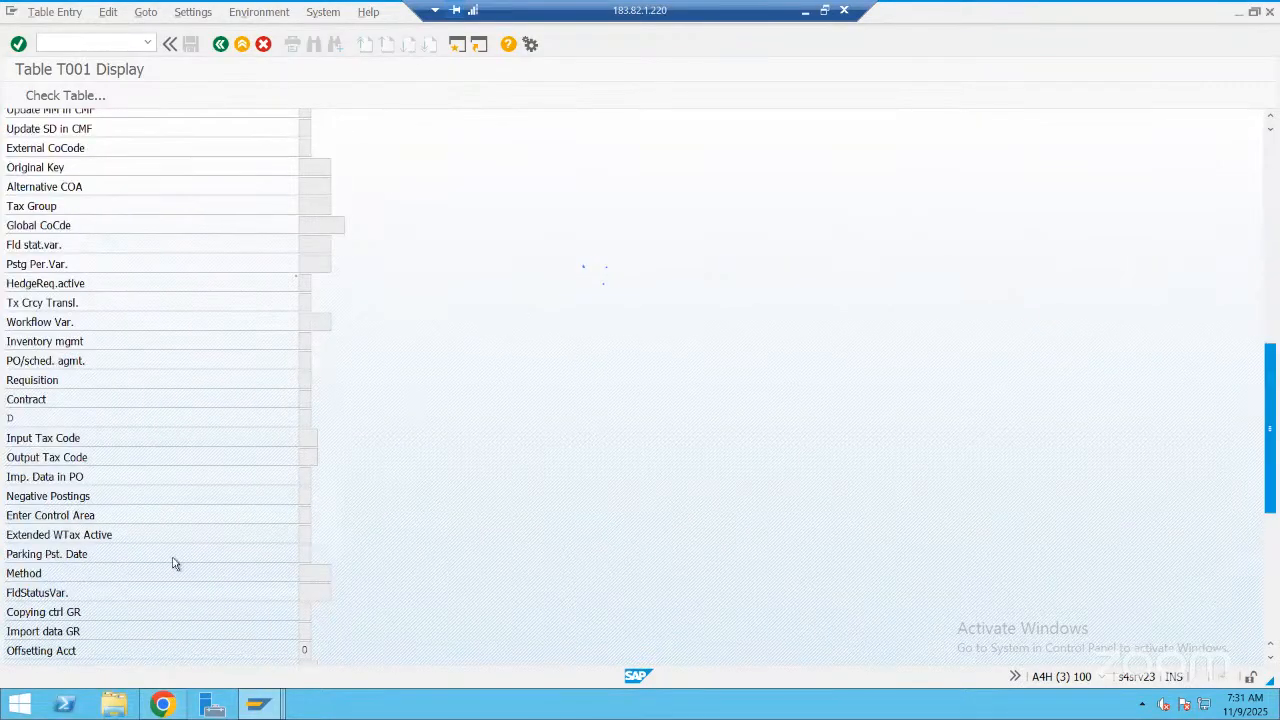
pyautogui.scroll(10, 253, 489)
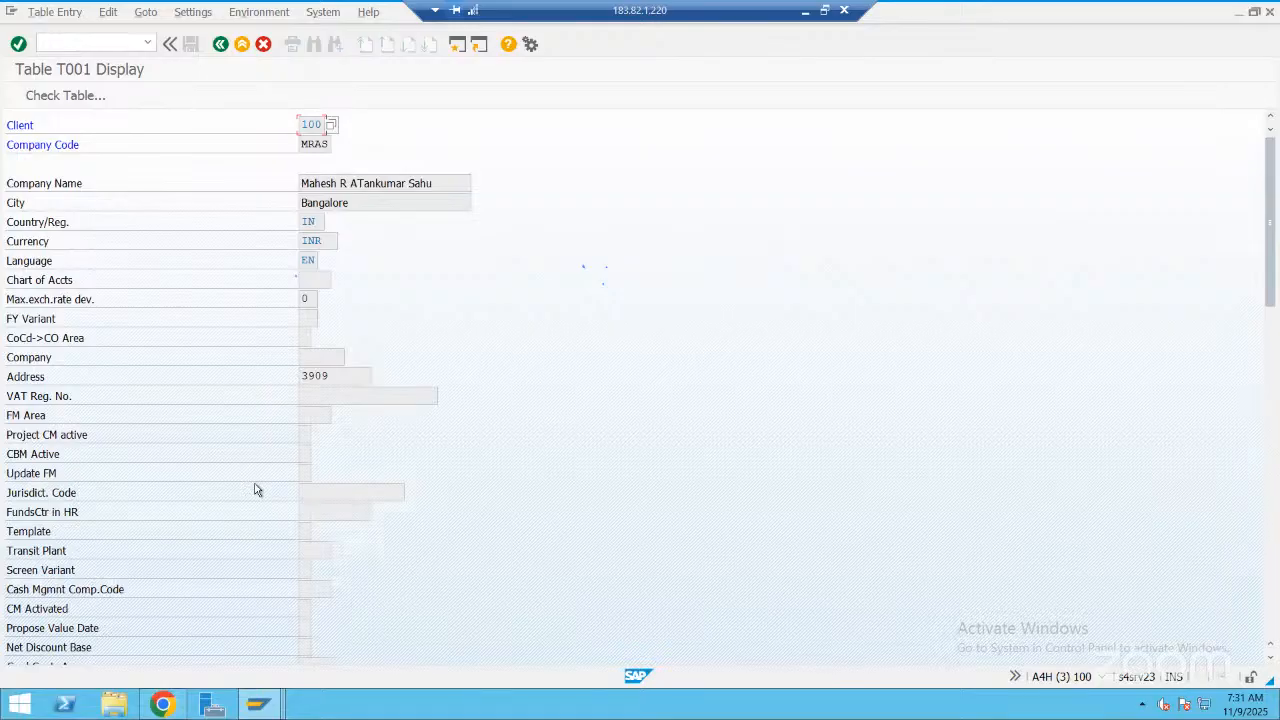
pyautogui.scroll(-1, 256, 490)
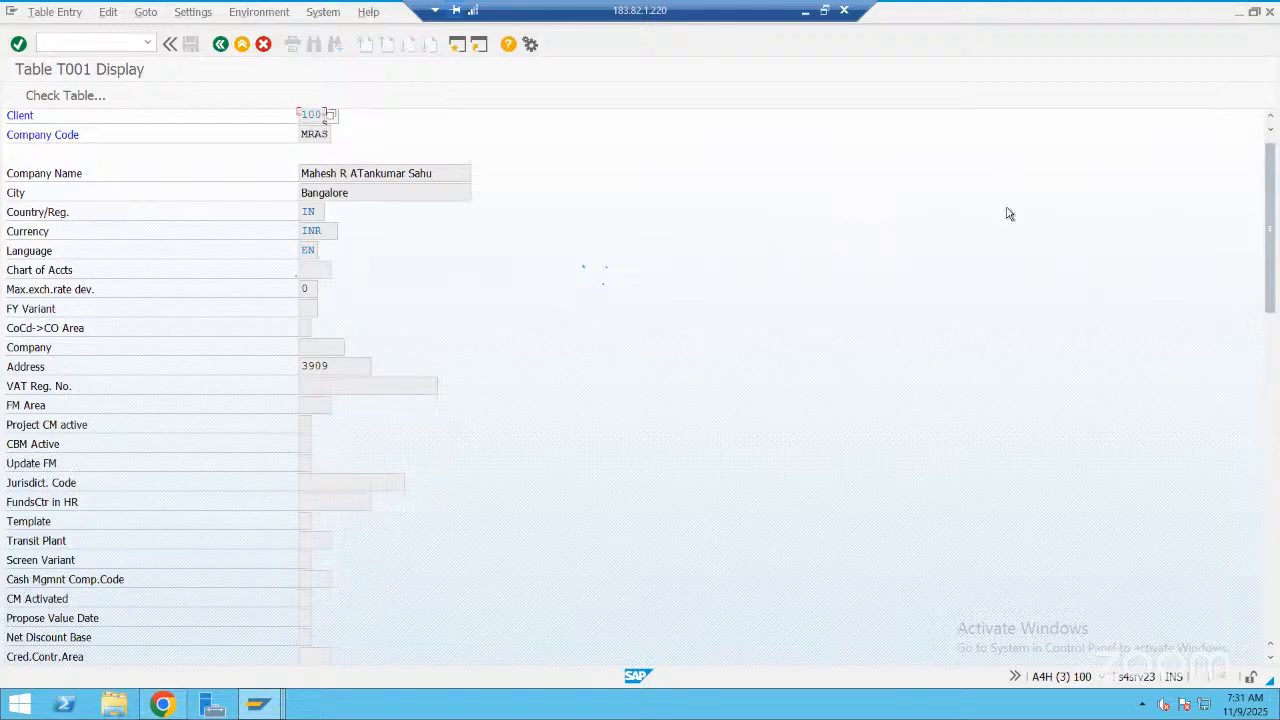
pyautogui.scroll(-5, 1008, 213)
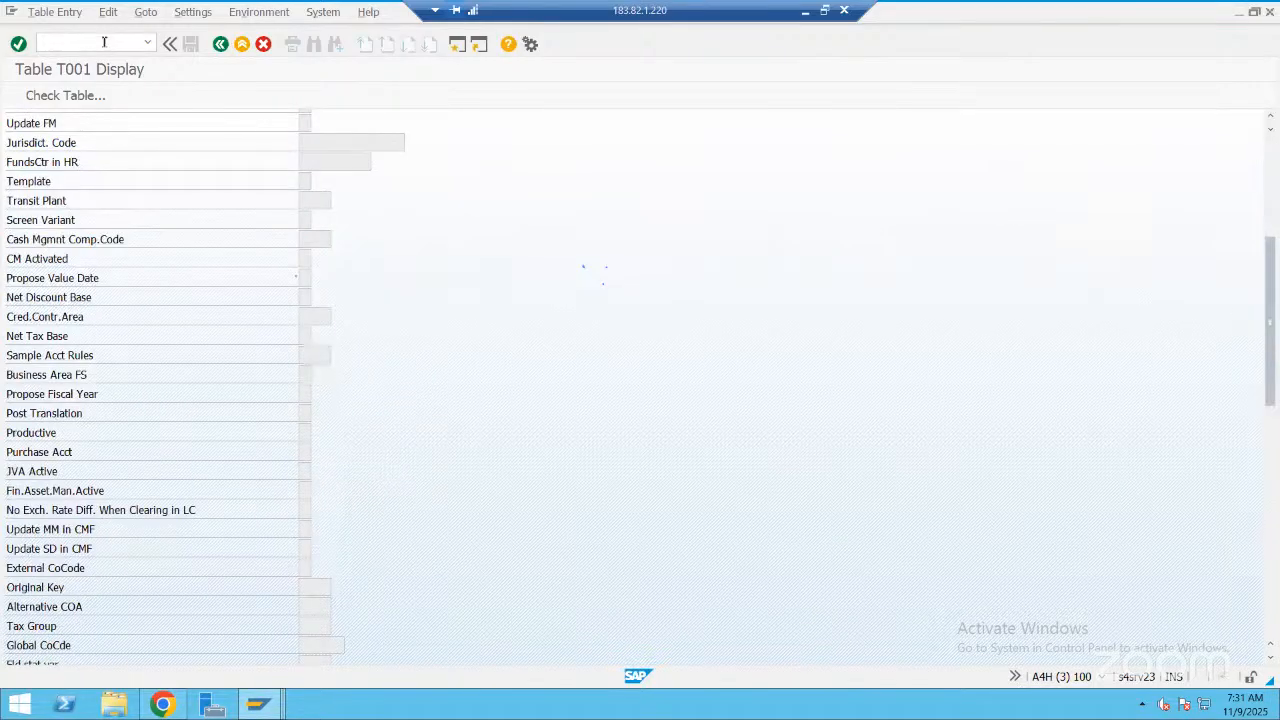
pyautogui.scroll(4, 104, 42)
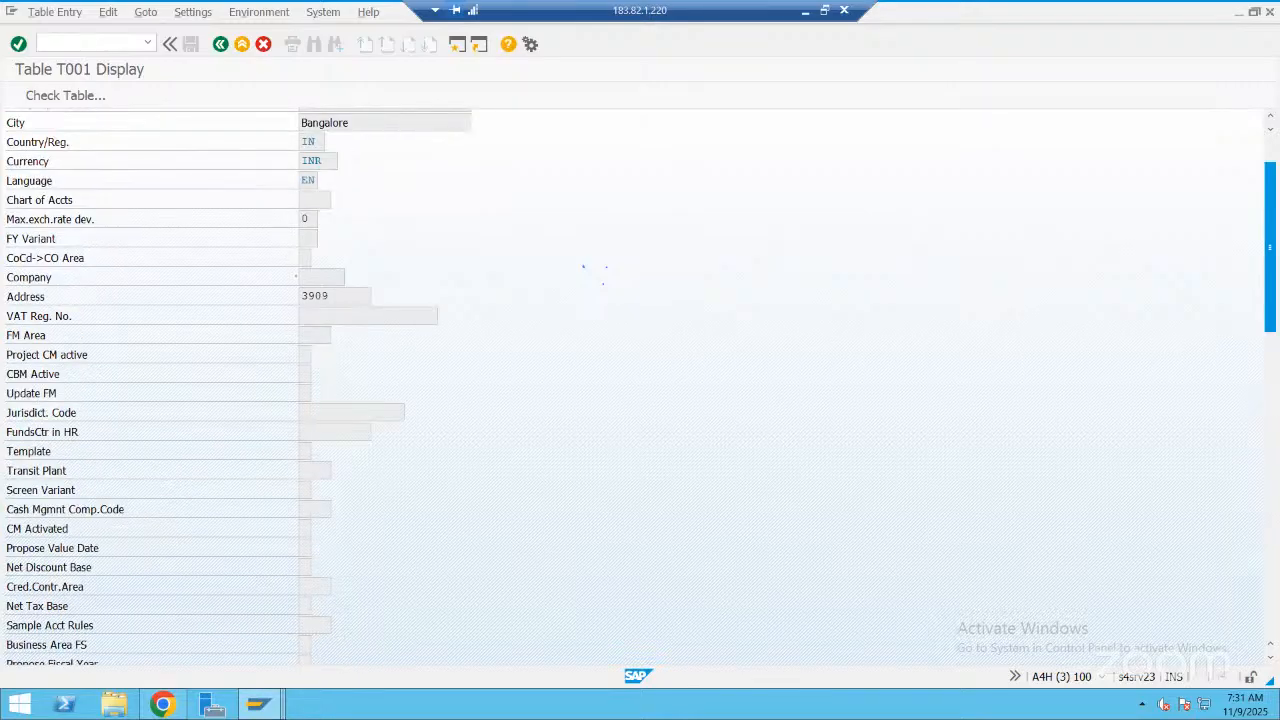
pyautogui.scroll(1, 40, 42)
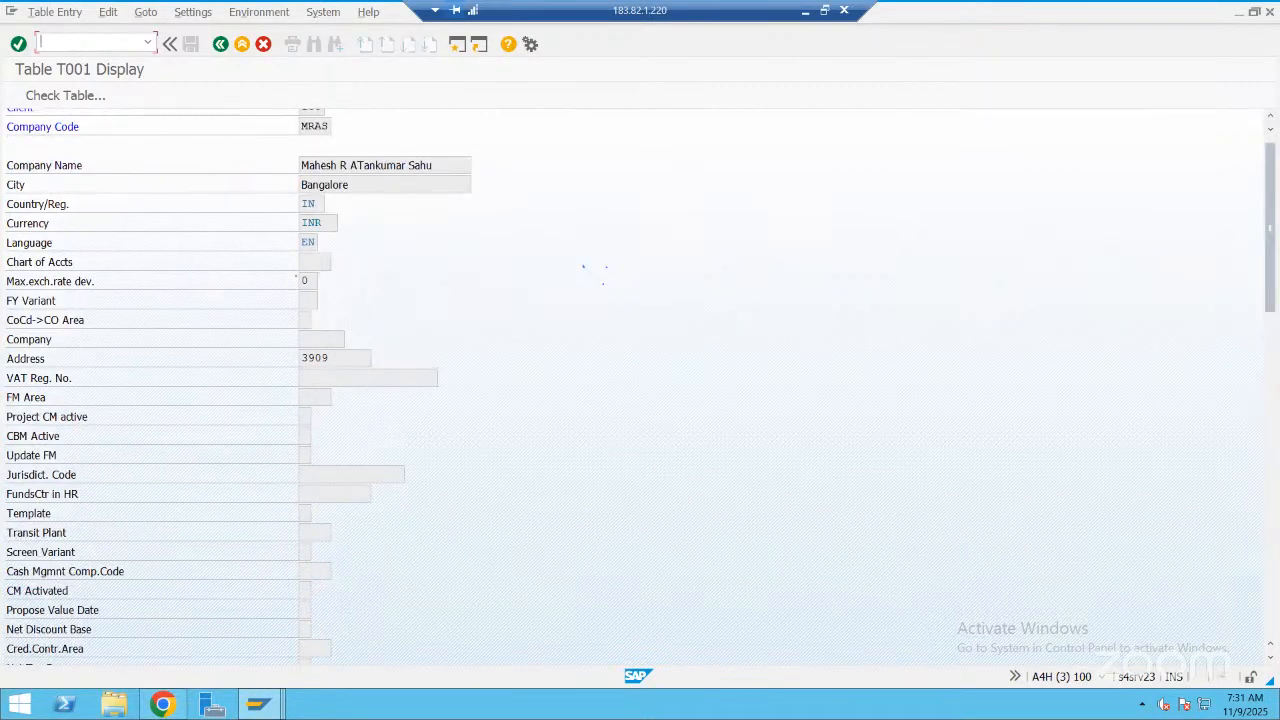
# Open another ABAP Dictionary session with se11, keeping the T001 record open
pyautogui.write('/ose11')
pyautogui.press('Return')
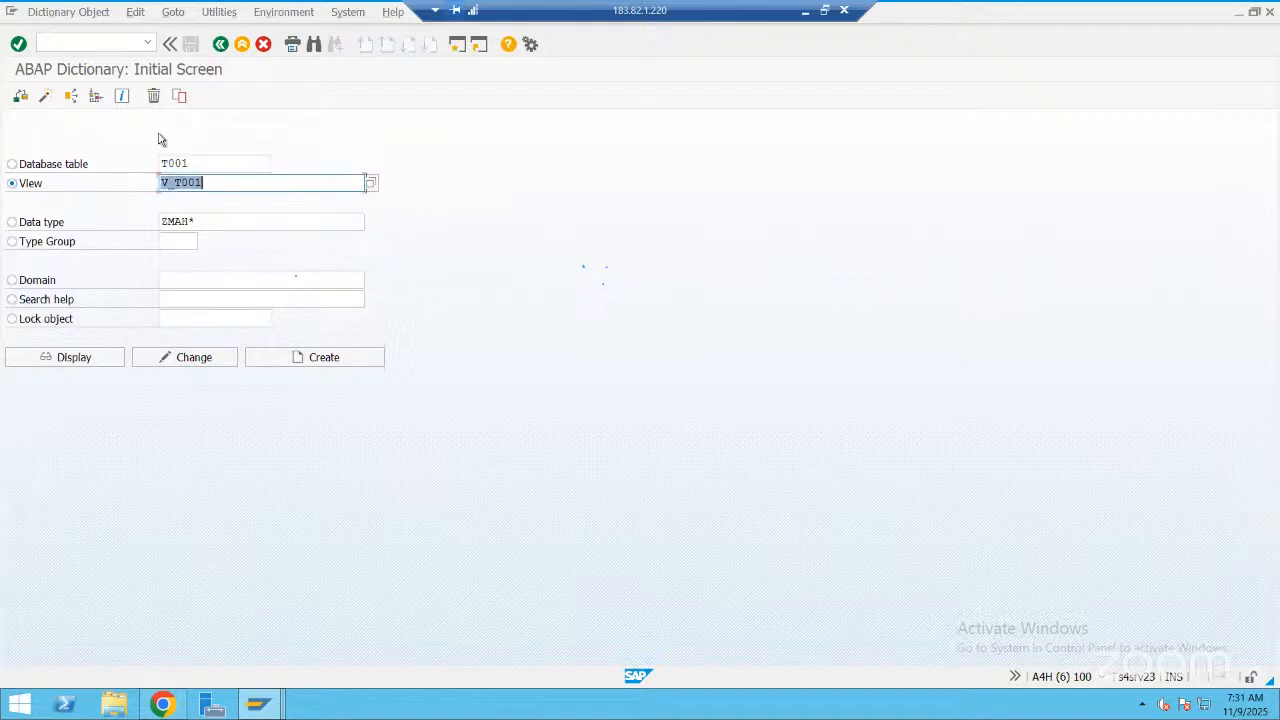
# Display the definition of maintenance view V_T001 and open its base table T001
pyautogui.press('F7')
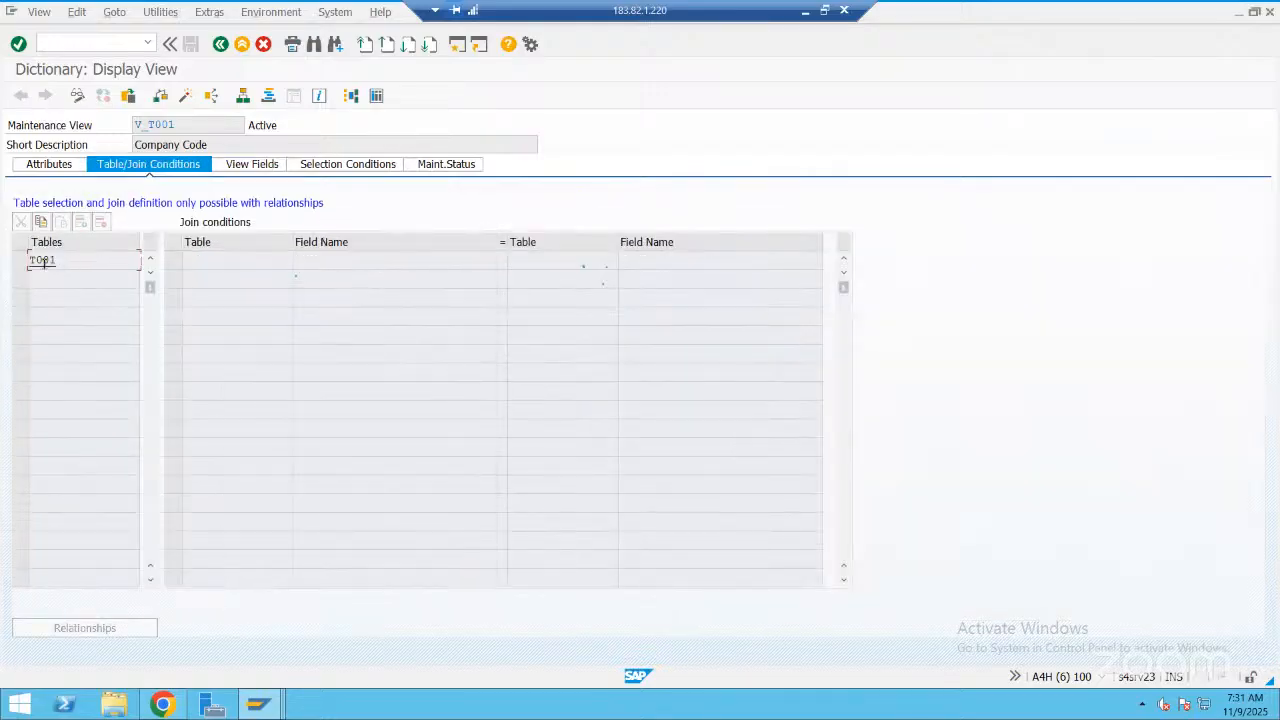
pyautogui.doubleClick(43, 262)
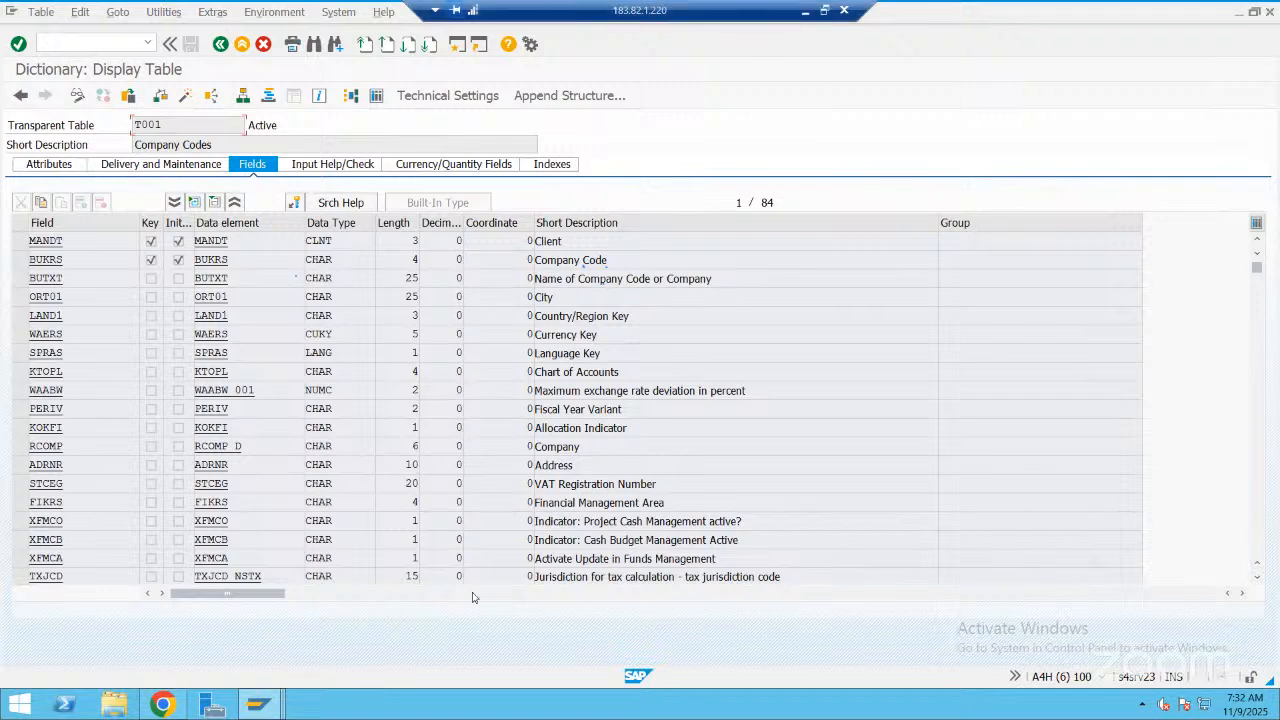
# Switch to PowerPoint and draw a rectangle about 4.09" wide and 1.32" high beneath the OX02 company code box
pyautogui.hotkey('alt', 'Tab')
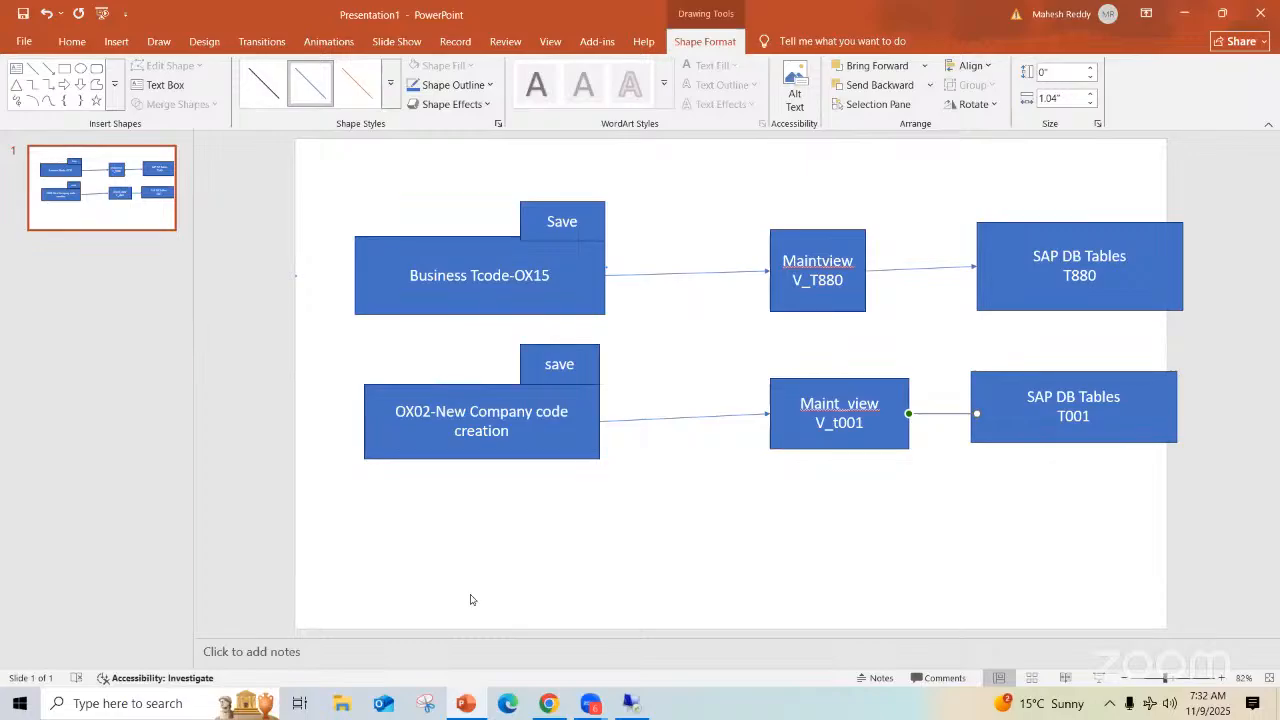
pyautogui.click(64, 68)
pyautogui.moveTo(364, 511); pyautogui.dragTo(559, 586)
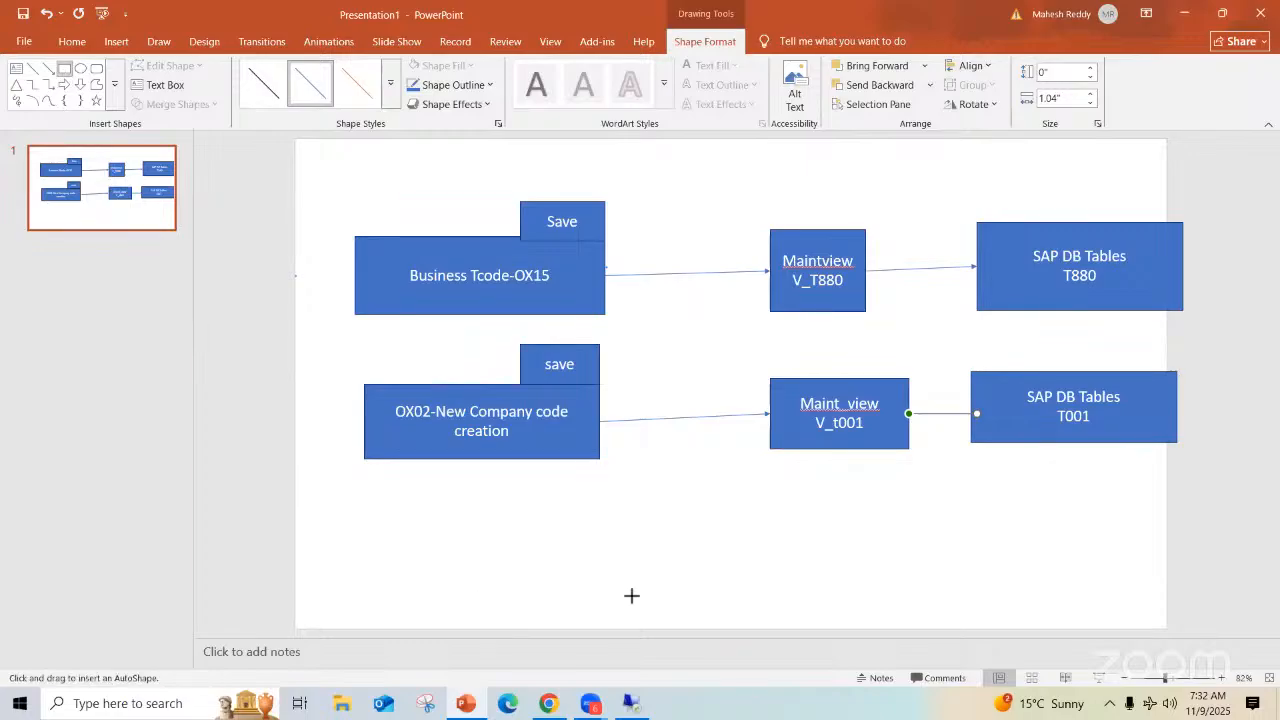
pyautogui.moveTo(634, 603); pyautogui.dragTo(632, 597)
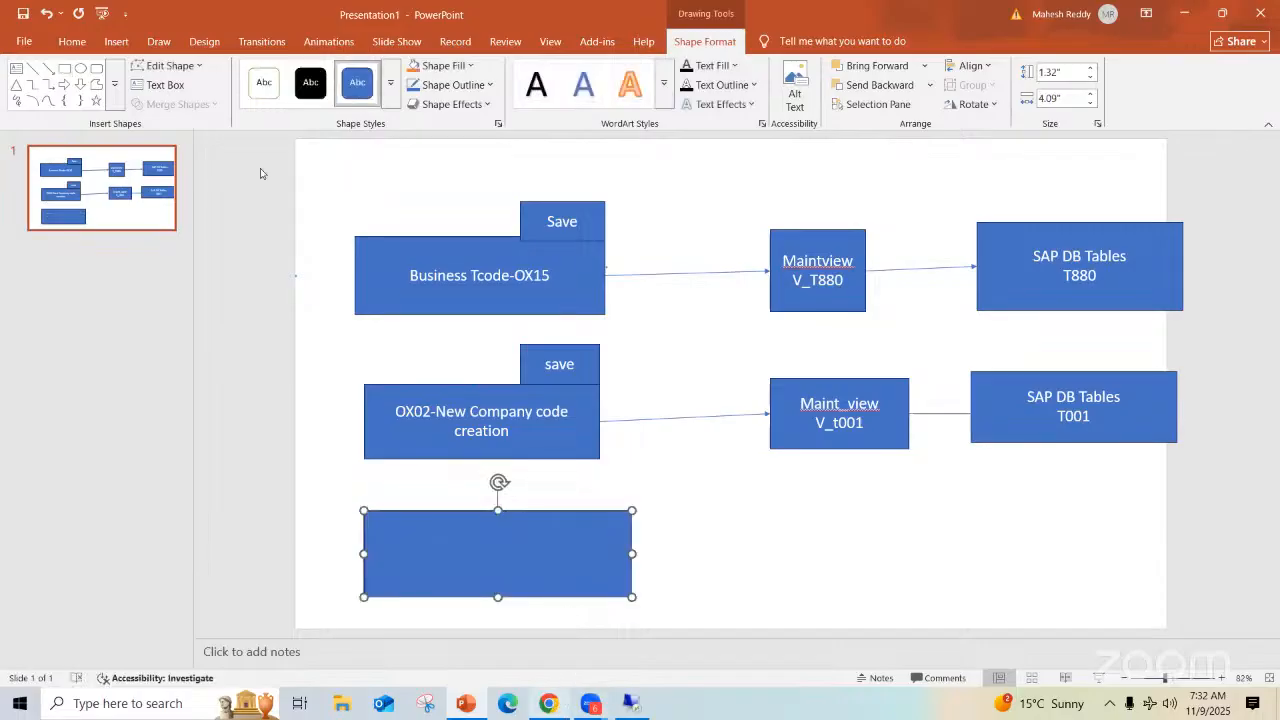
# Switch back to SAP, start a new entry in the Plants view and show the Plant field's technical information
pyautogui.click(640, 706)
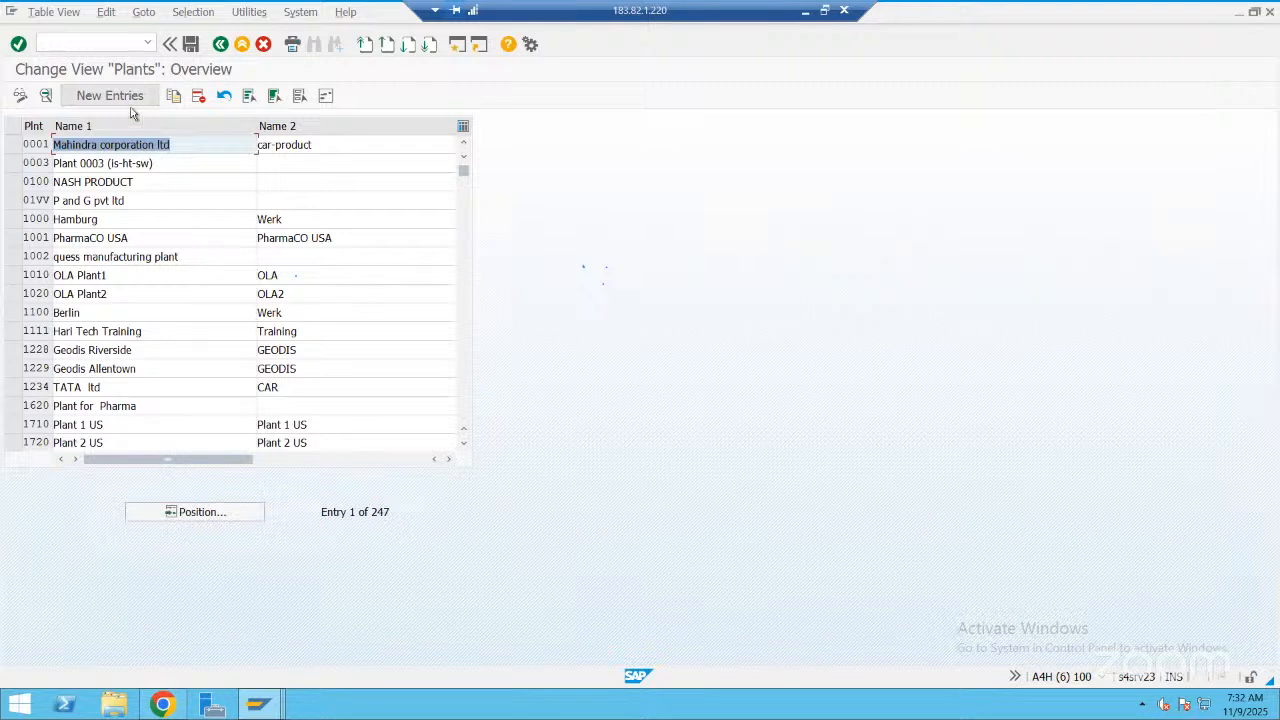
pyautogui.click(115, 96)
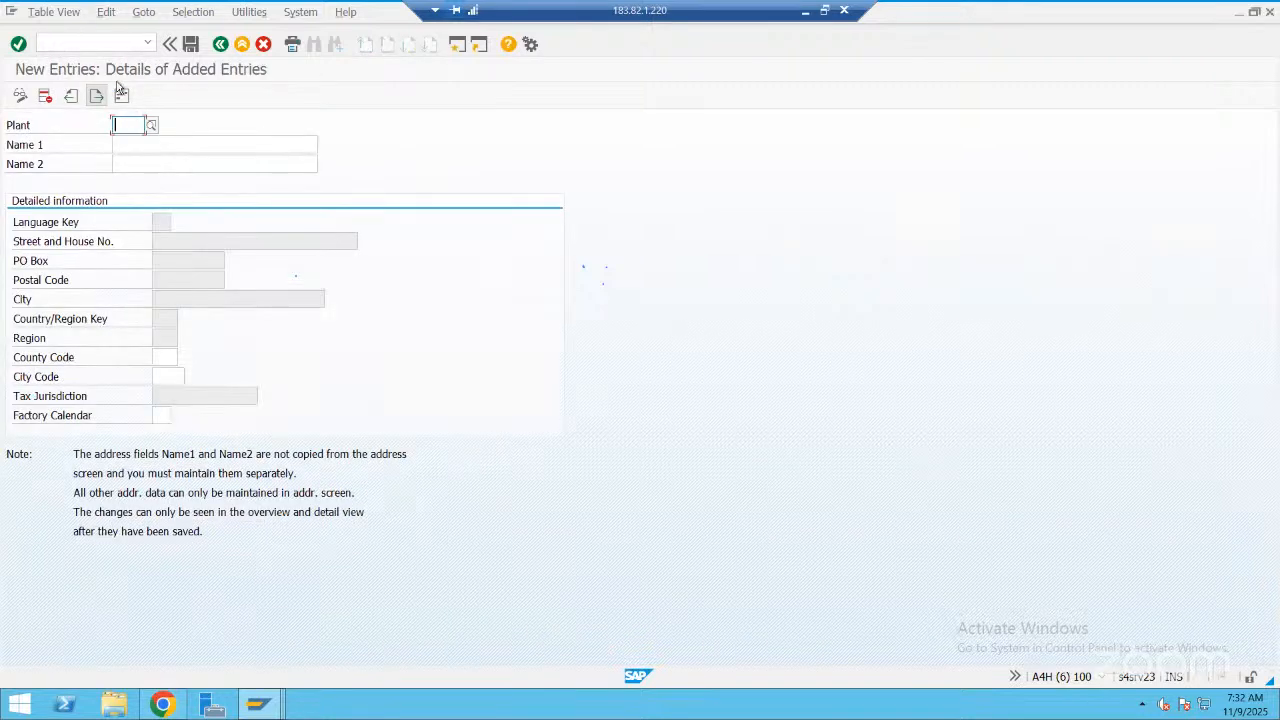
pyautogui.press('F1')
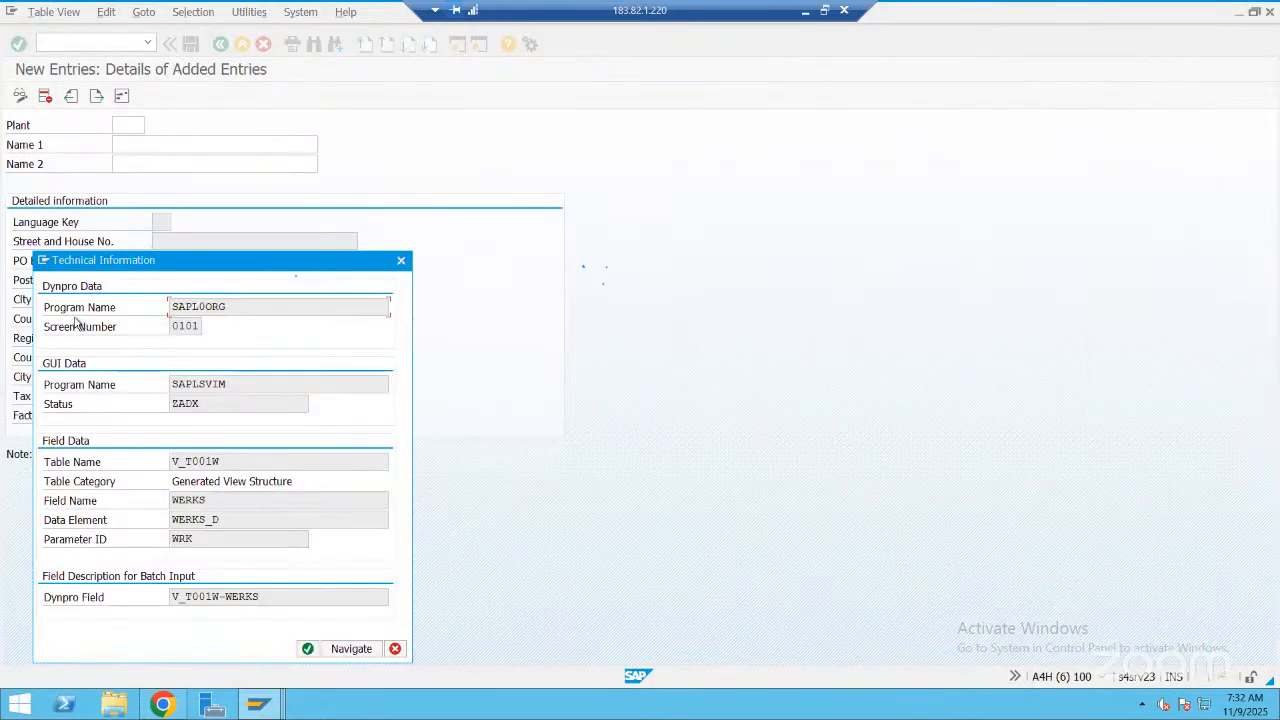
# Open maintenance view V_T001W and examine its base tables T005, T002, T005T and T005U, including delivery and maintenance settings
pyautogui.doubleClick(202, 461)
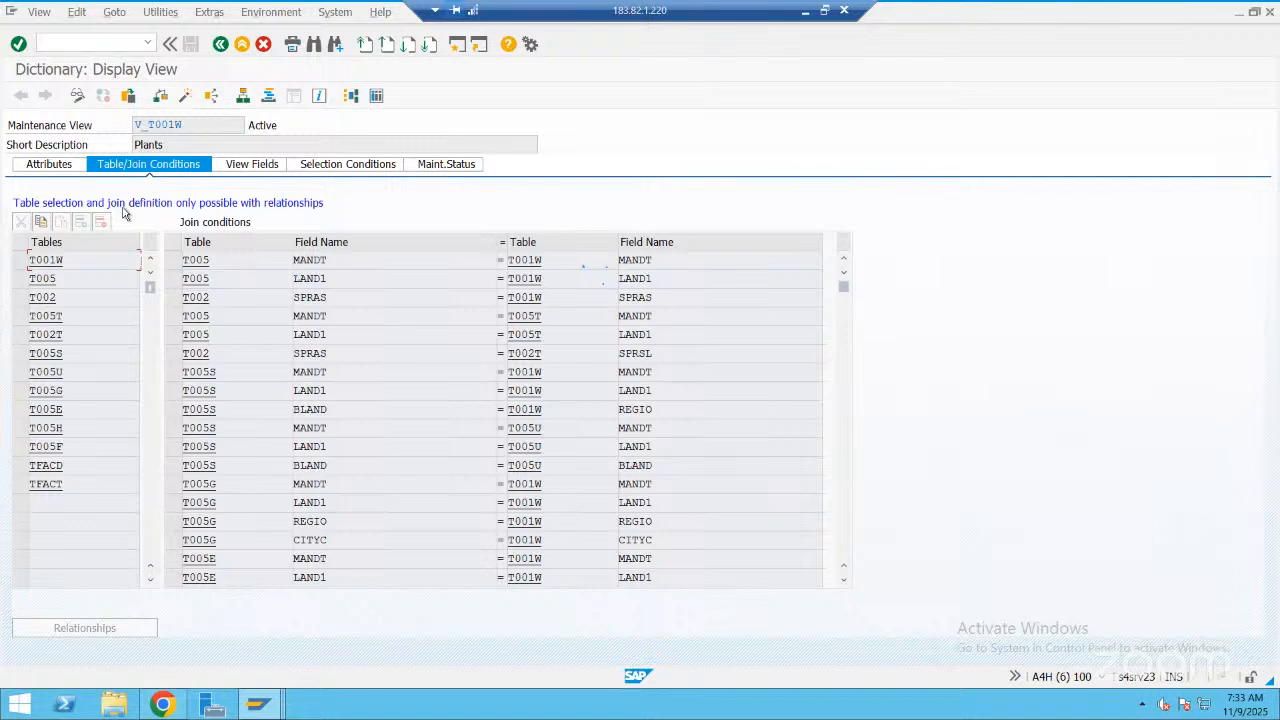
pyautogui.click(41, 278)
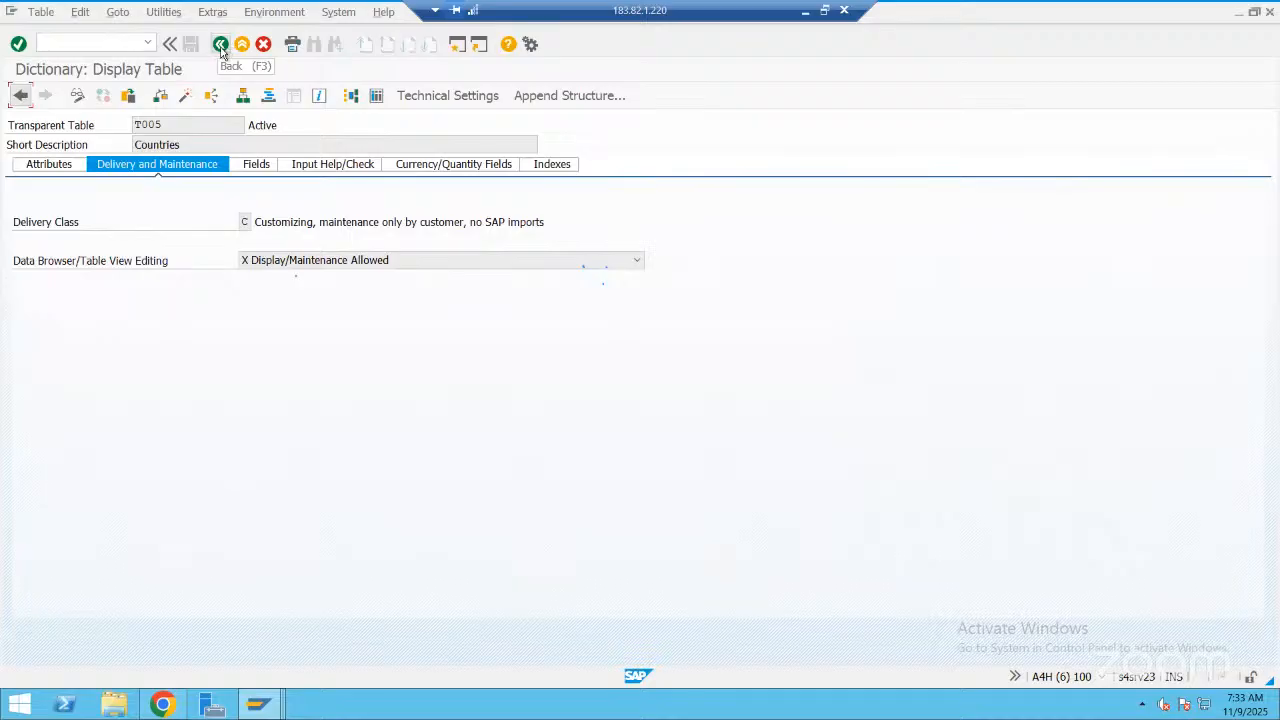
pyautogui.click(52, 298)
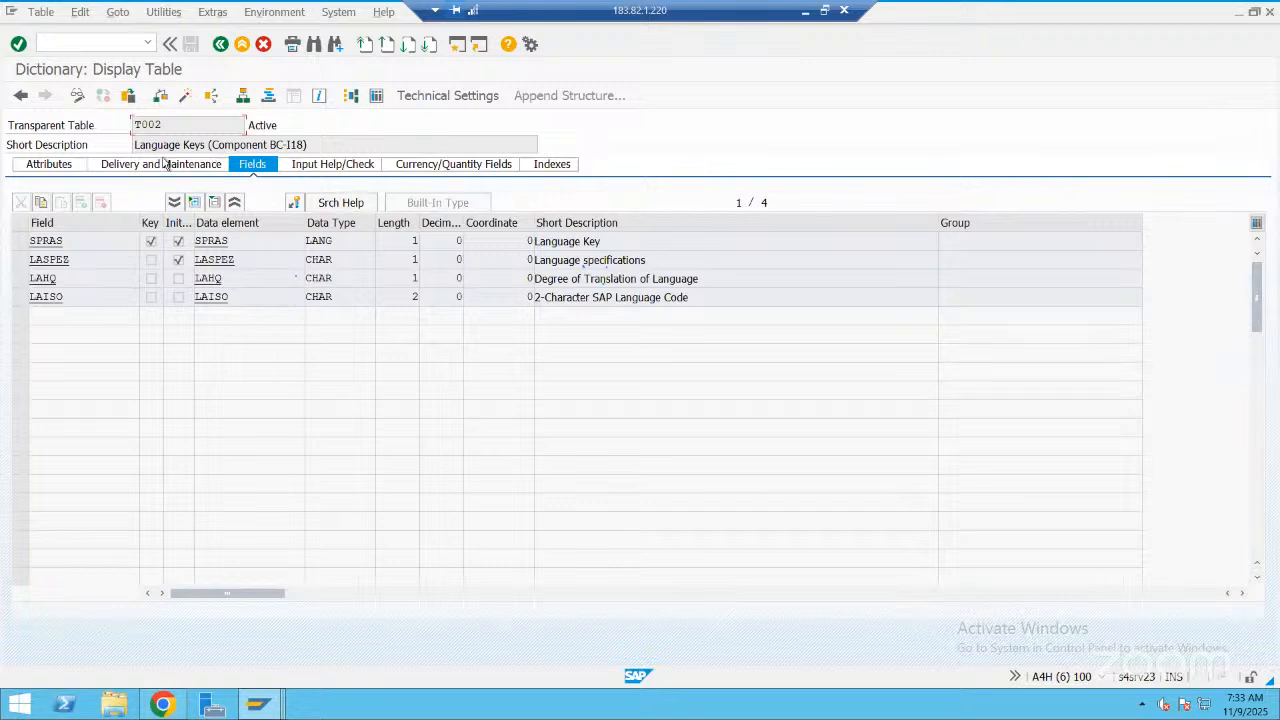
pyautogui.click(220, 45)
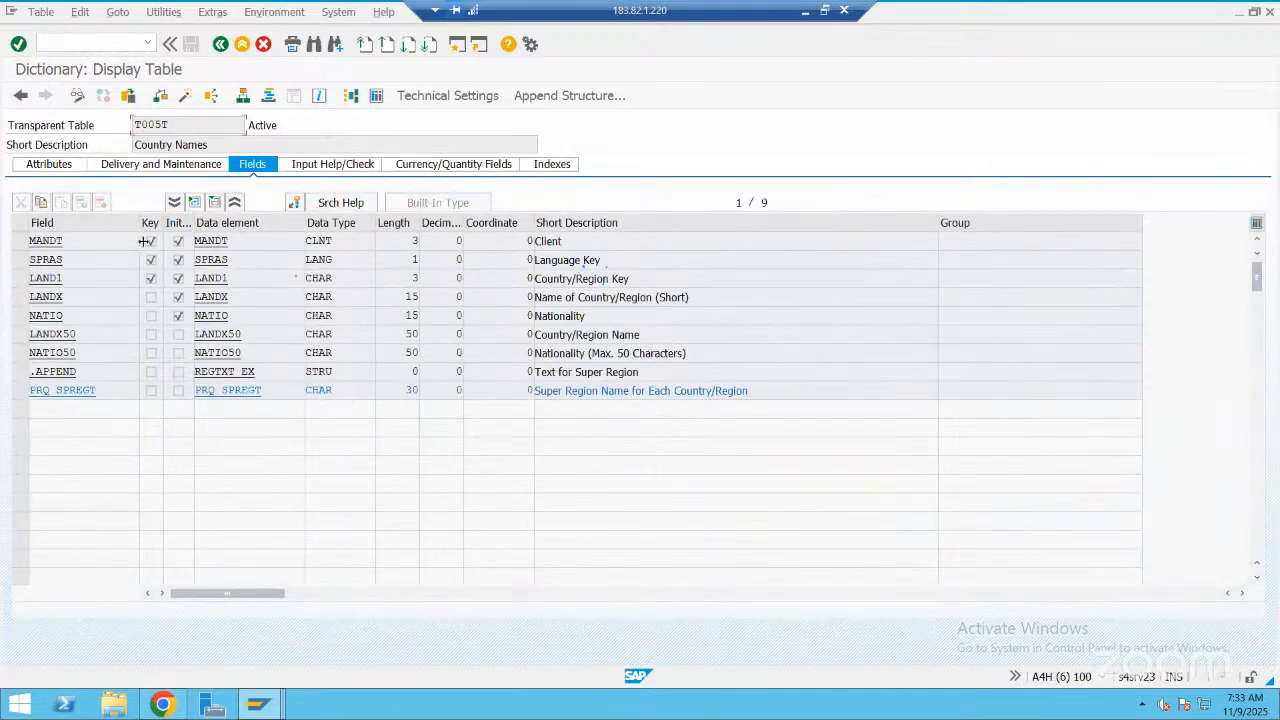
pyautogui.click(219, 45)
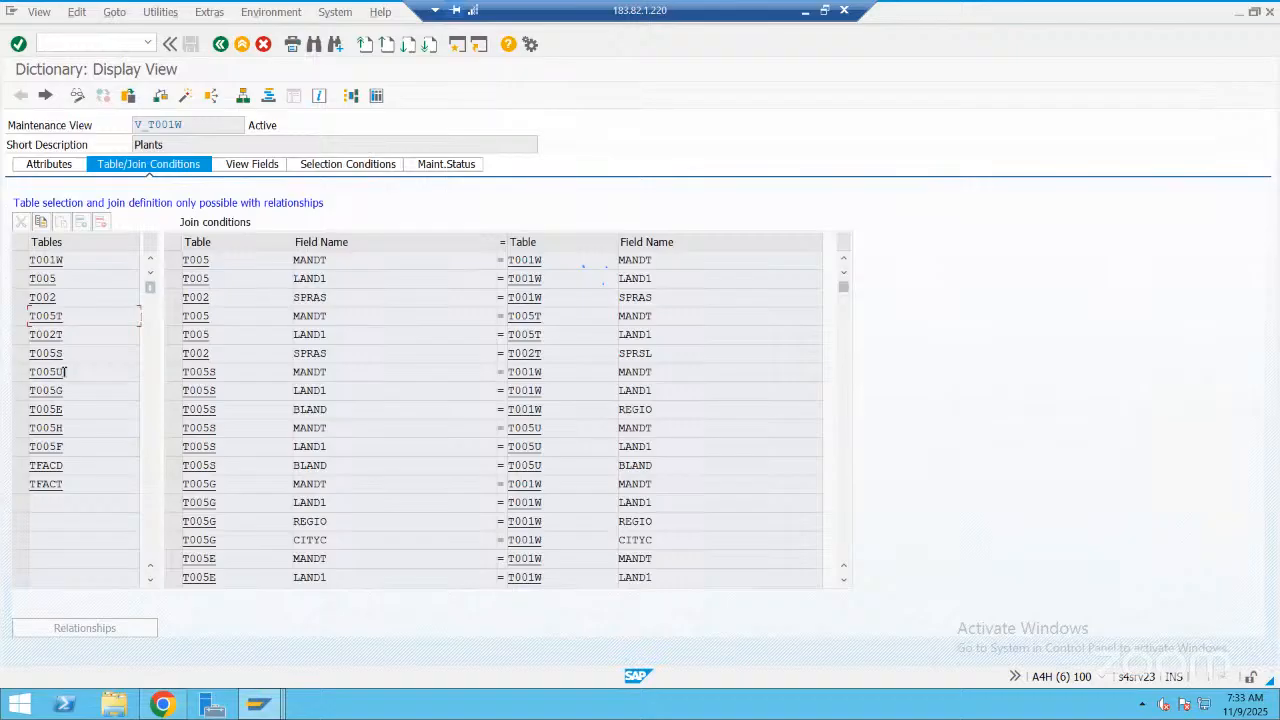
pyautogui.click(57, 371)
pyautogui.doubleClick(44, 371)
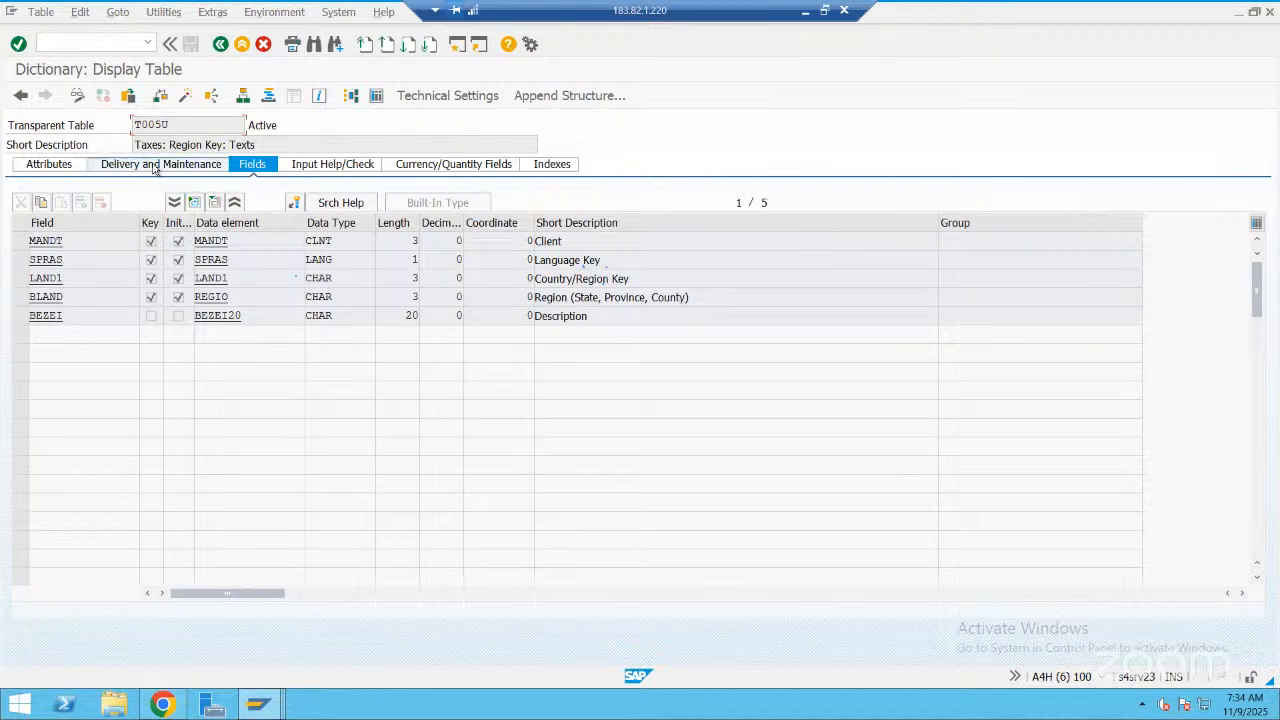
pyautogui.click(155, 168)
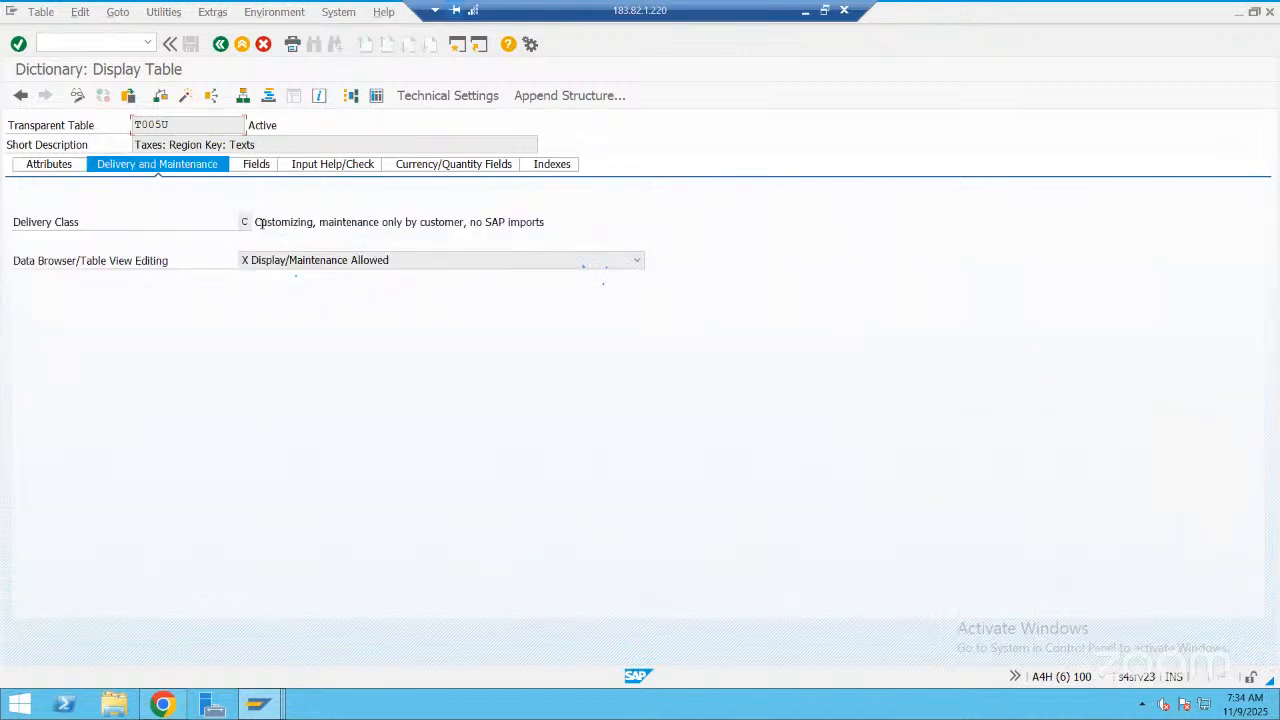
pyautogui.click(220, 45)
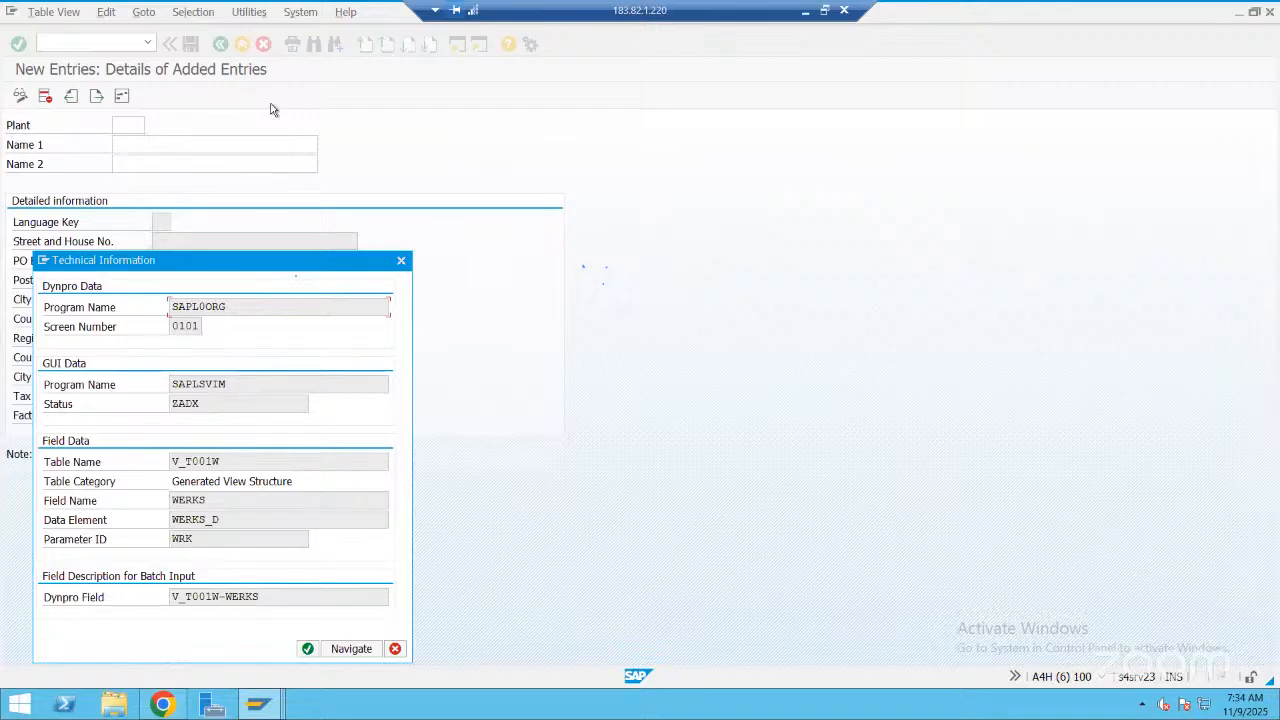
# Close the Plant field's technical information and help, and check the history of recently entered transaction codes
pyautogui.press('Escape')
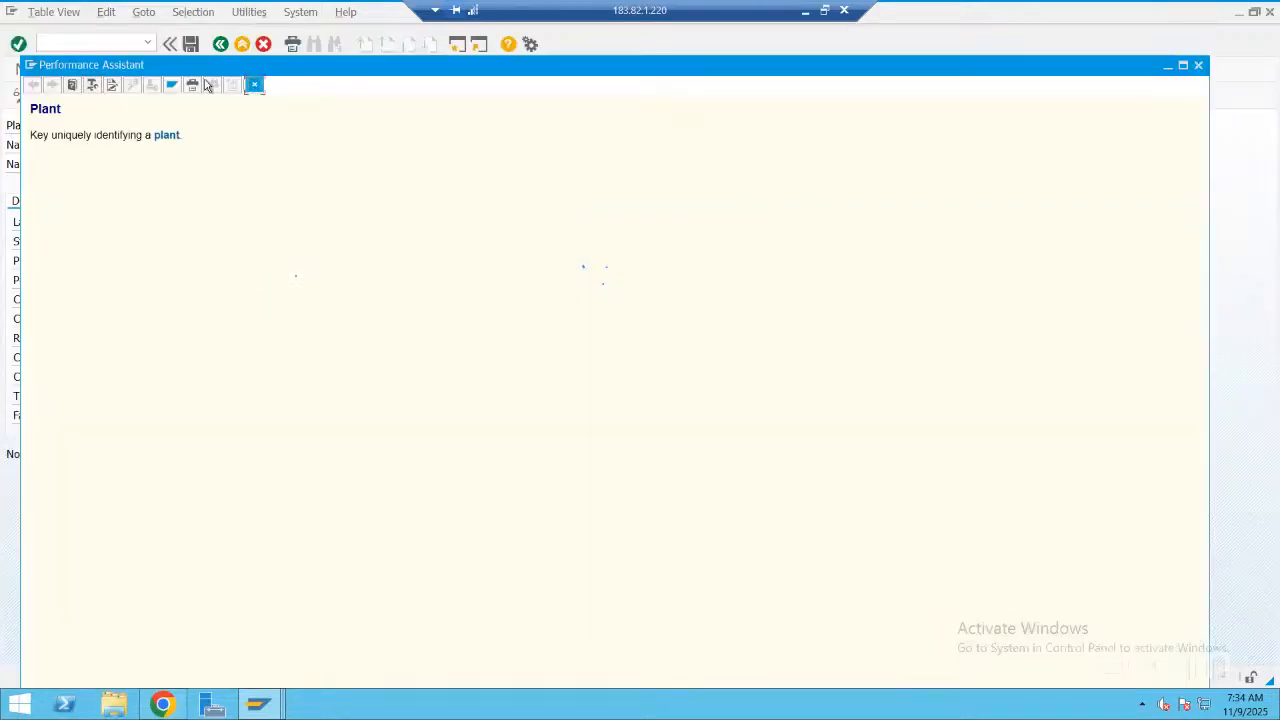
pyautogui.click(254, 85)
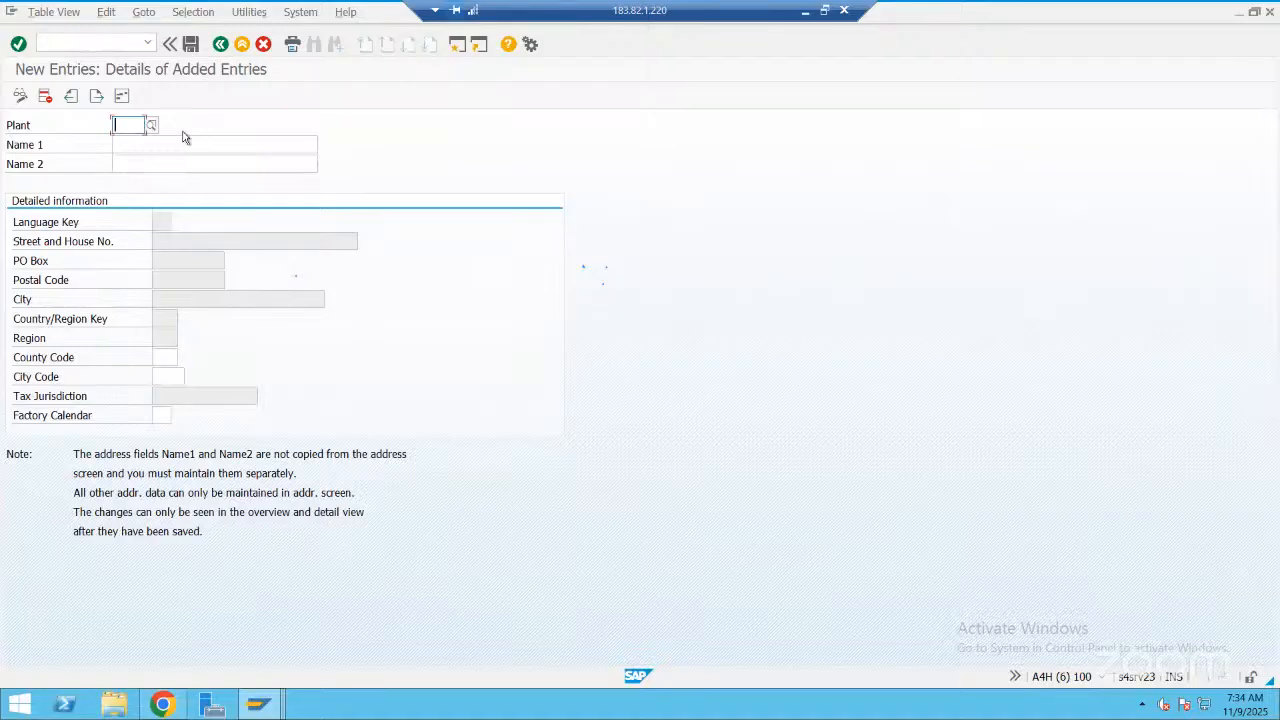
pyautogui.click(149, 46)
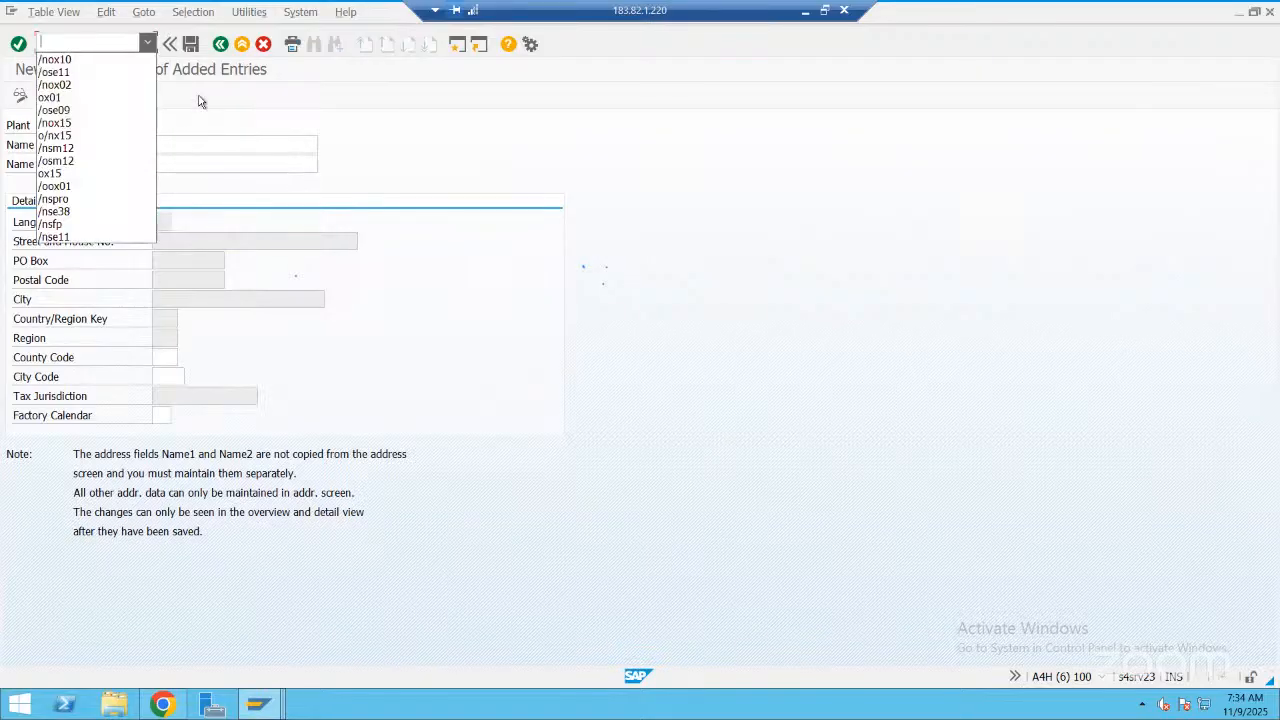
pyautogui.click(806, 52)
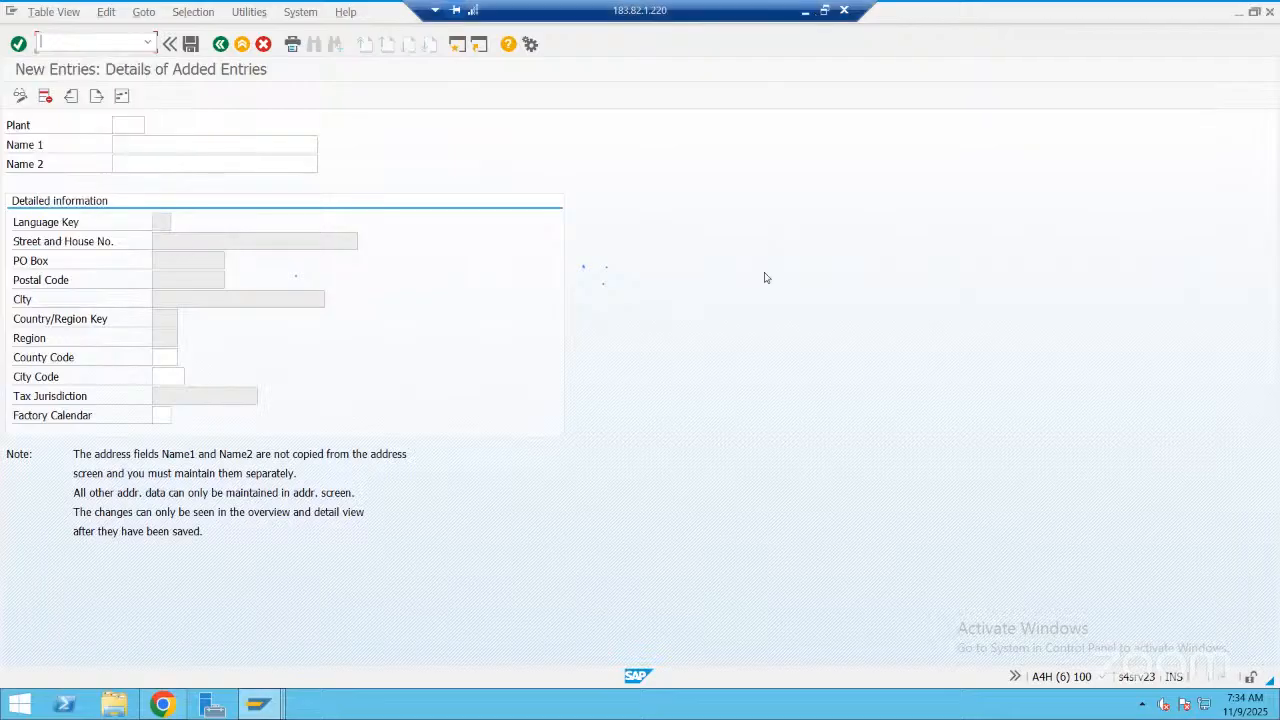
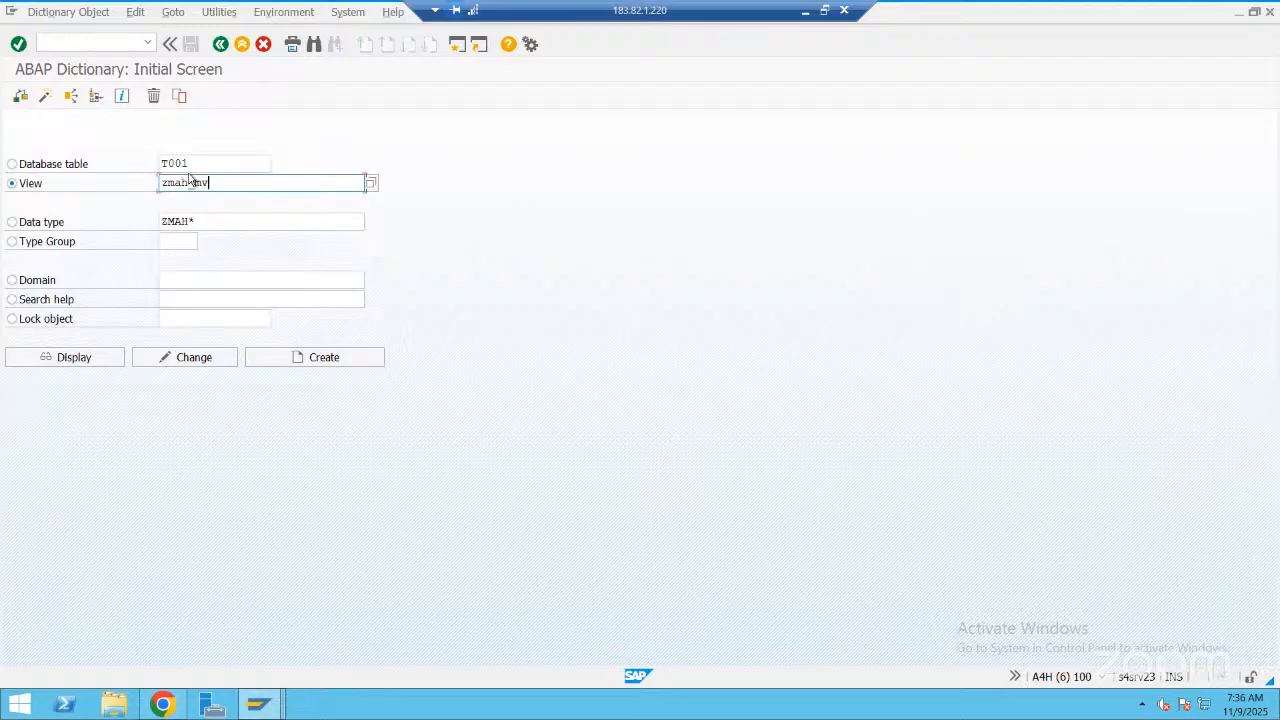
# Create ZMAH_MV as a maintenance view with the short description "Maint view"
pyautogui.click(313, 362)
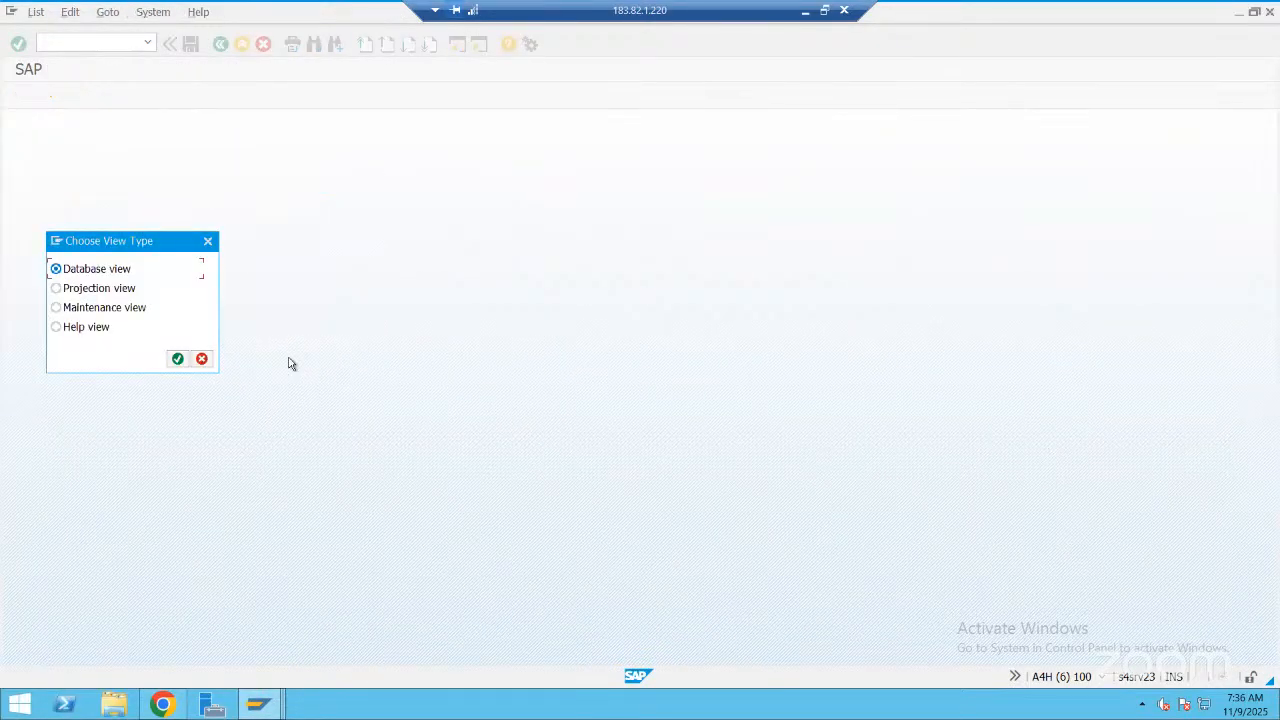
pyautogui.click(125, 309)
pyautogui.click(177, 359)
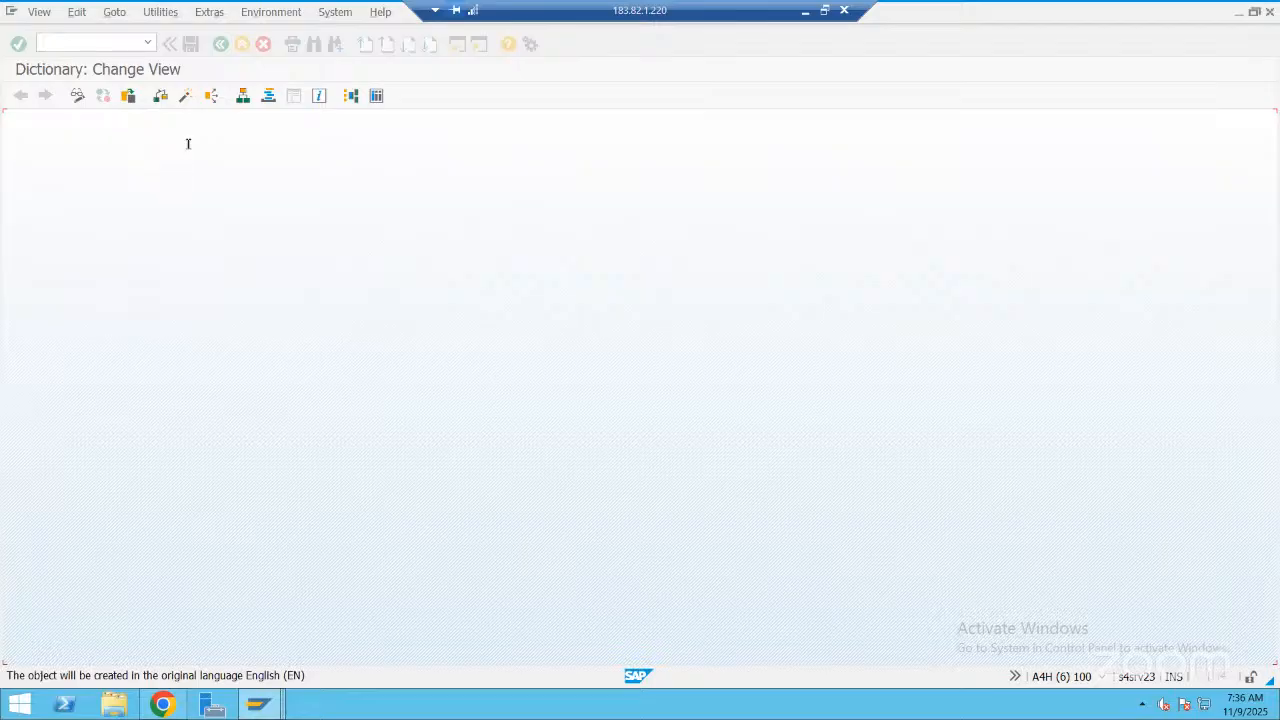
pyautogui.click(187, 144)
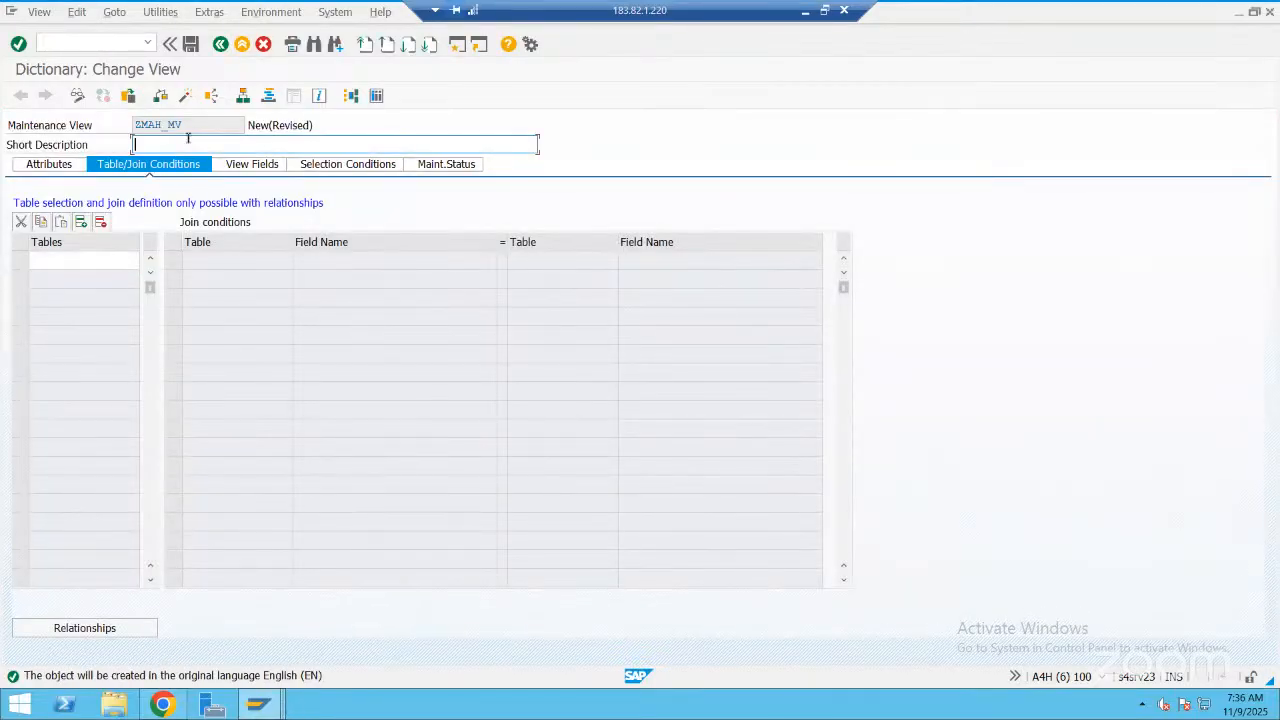
pyautogui.write('Maint view')
# Enter T880 as the base table of maintenance view ZMAH_MV
pyautogui.click(108, 258)
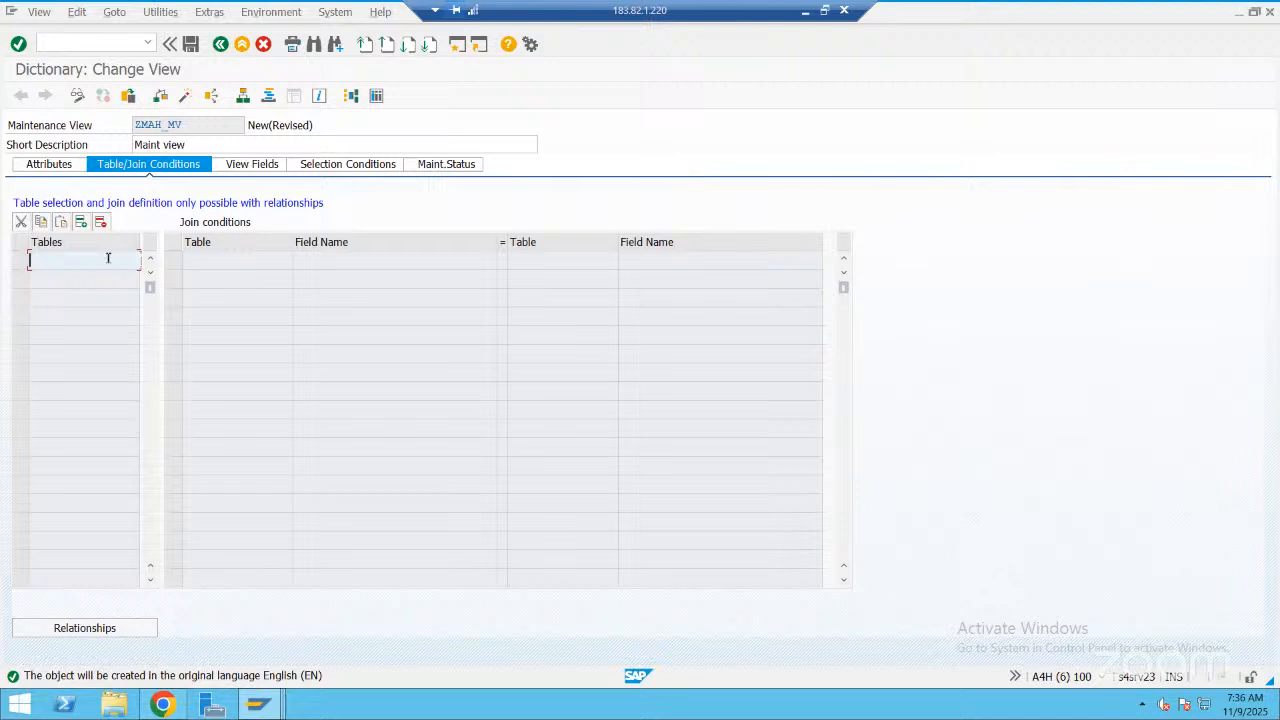
pyautogui.write('t880')
pyautogui.press('Return')
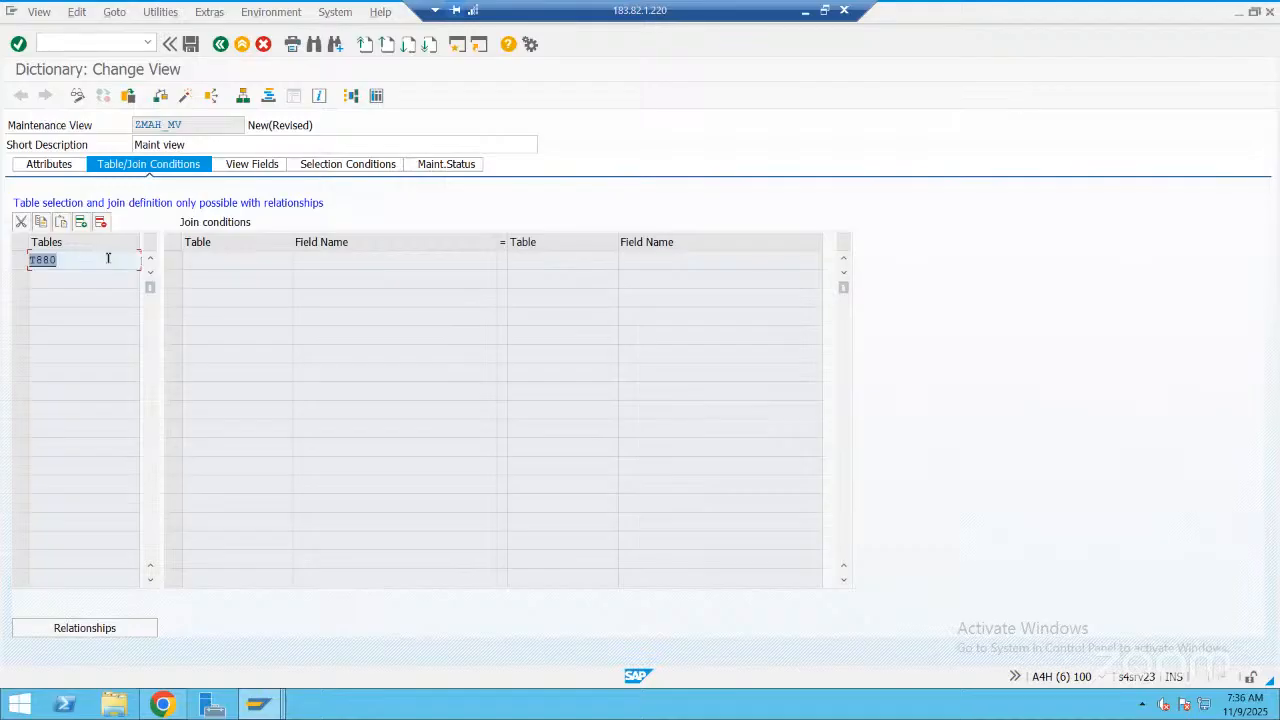
# Add the T880 fields CNTRY, NAME2, LANGU, POBOX, PSTLC and CURR to the view fields
pyautogui.click(231, 171)
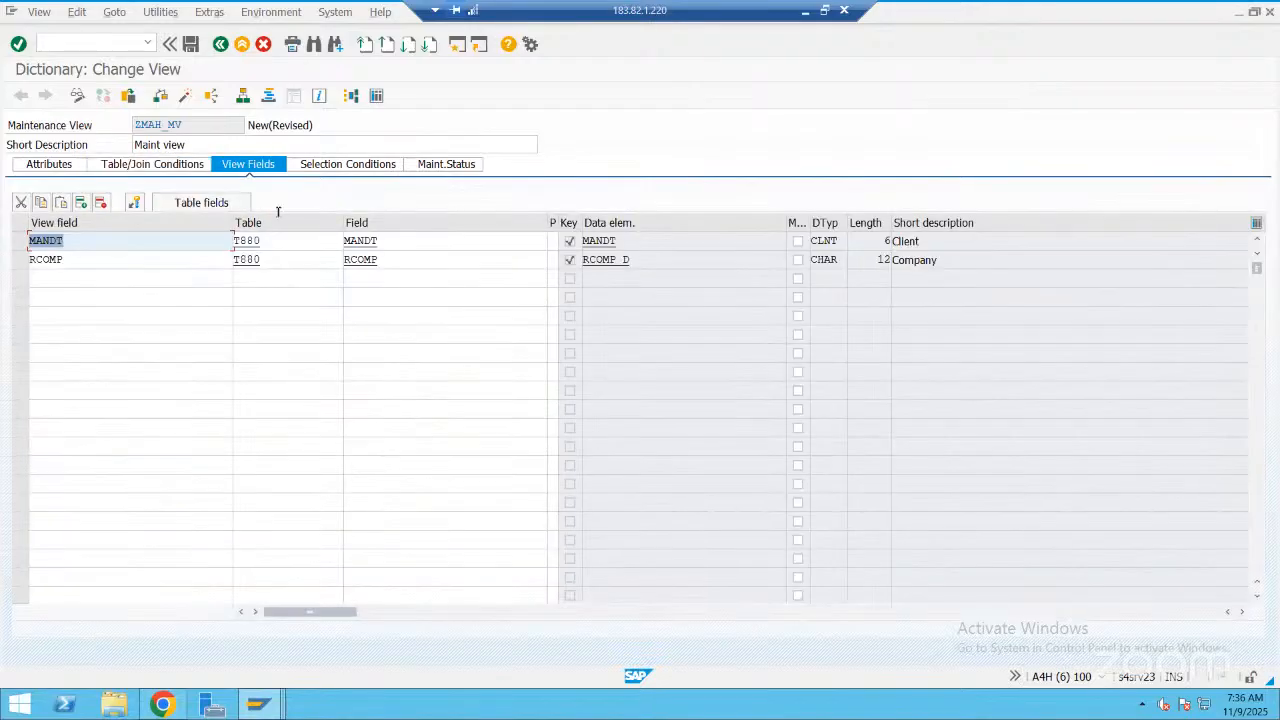
pyautogui.click(212, 204)
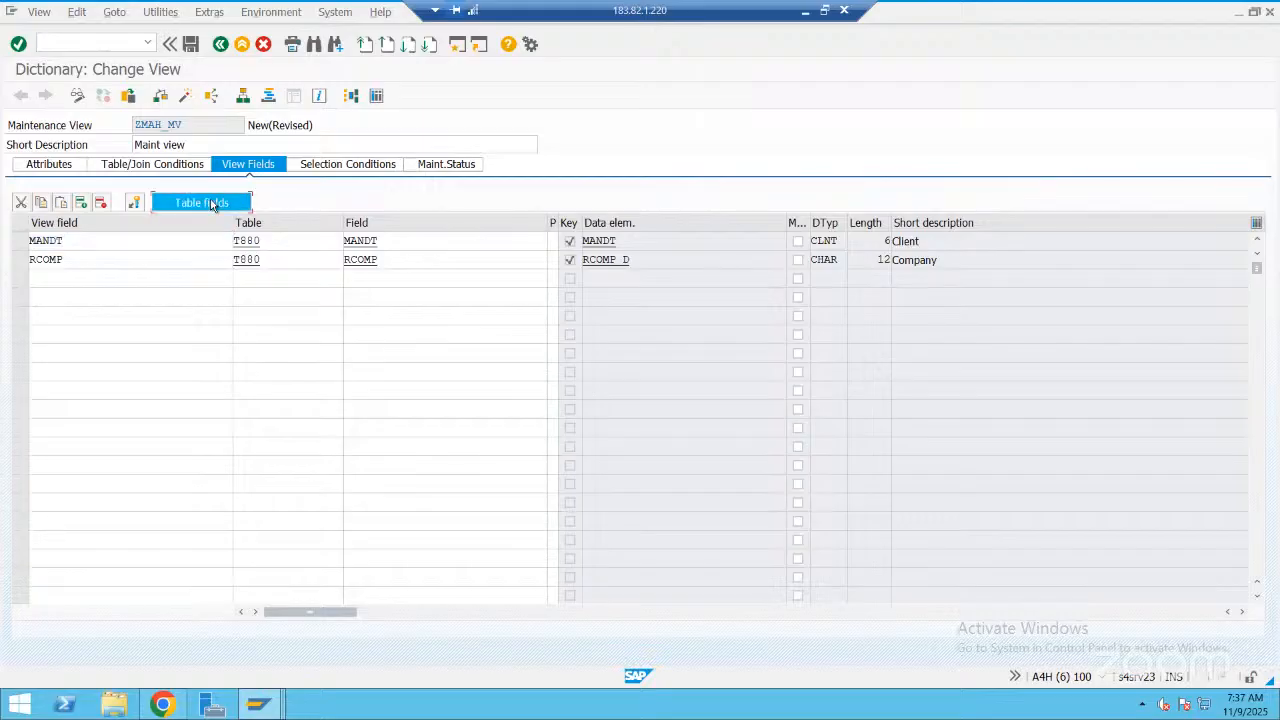
pyautogui.click(19, 226)
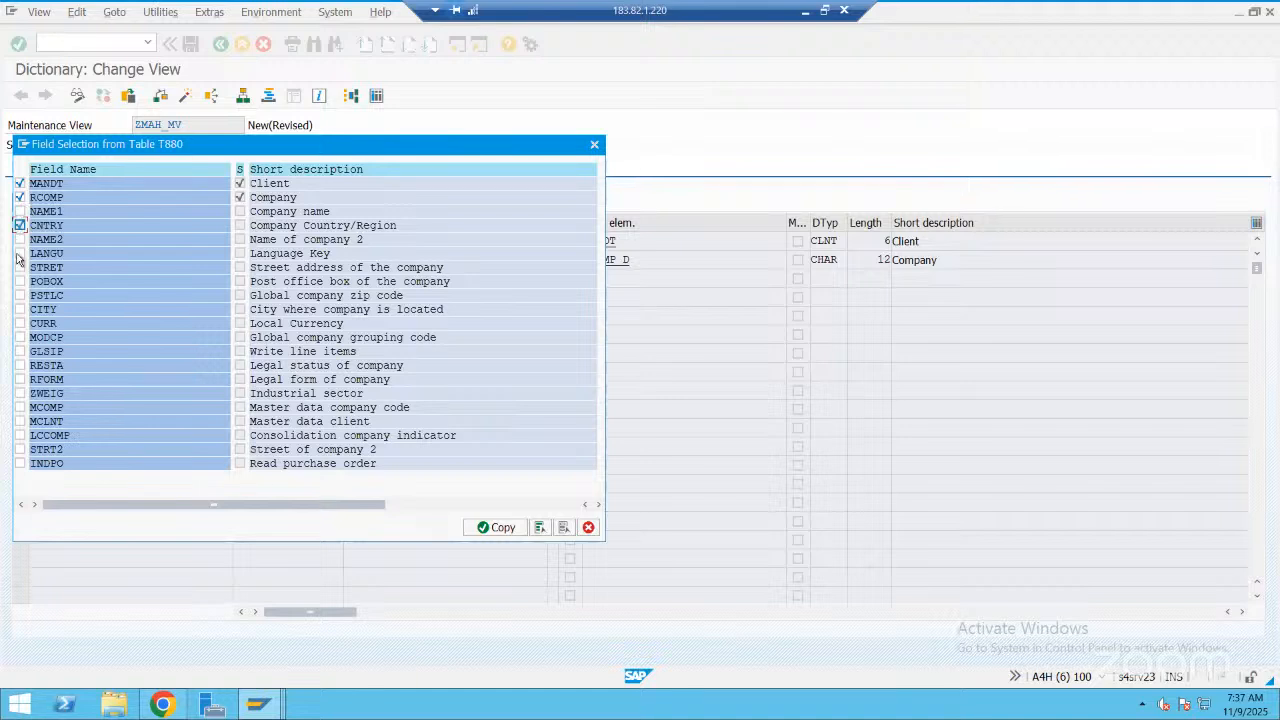
pyautogui.click(19, 240)
pyautogui.click(19, 254)
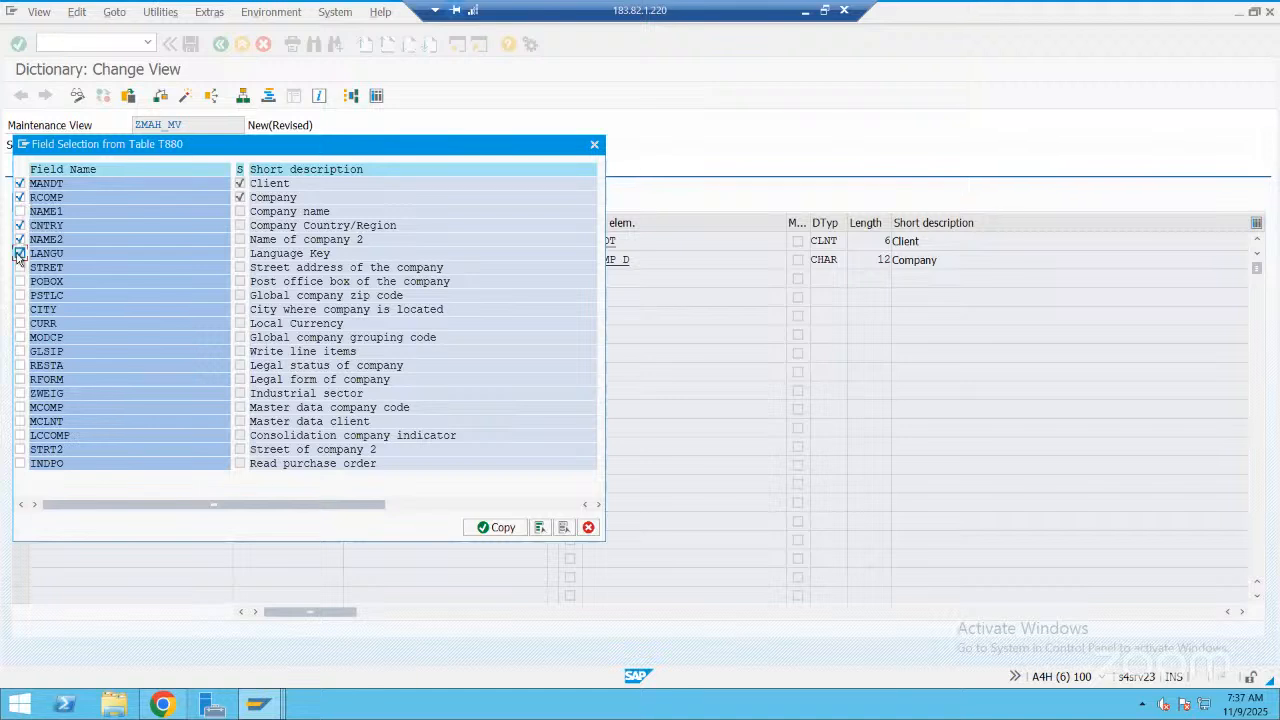
pyautogui.click(20, 323)
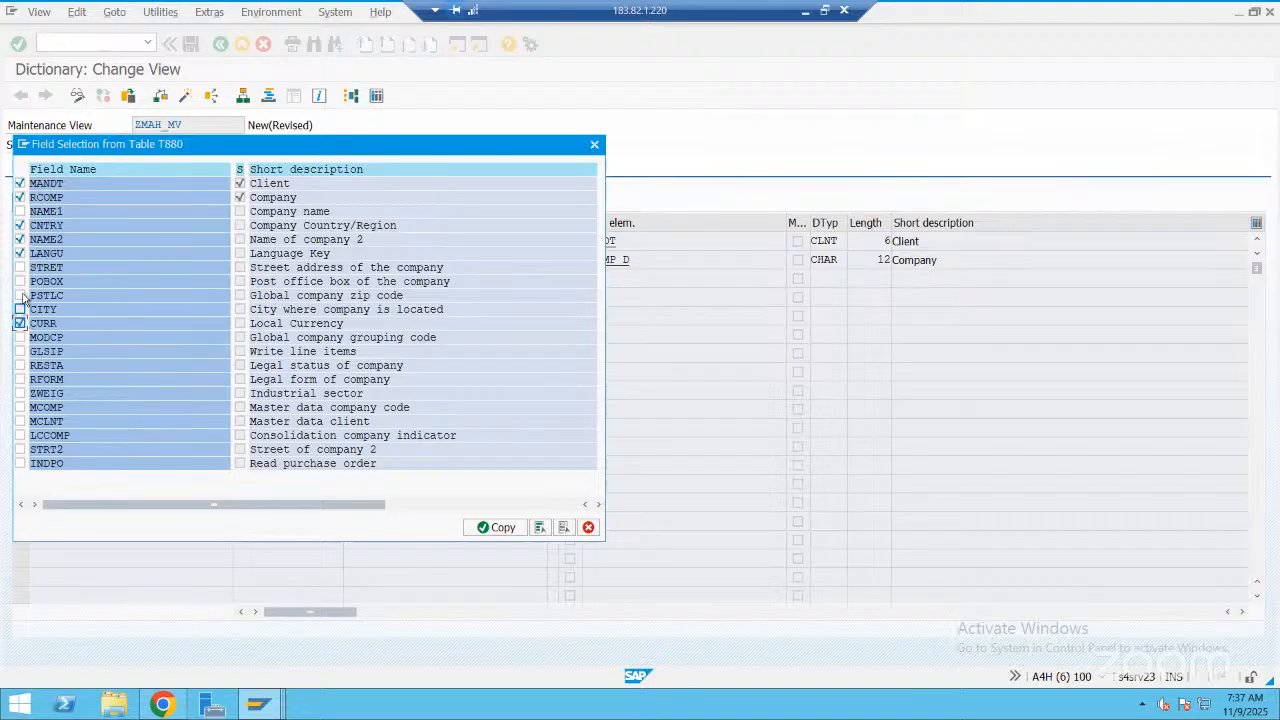
pyautogui.click(20, 295)
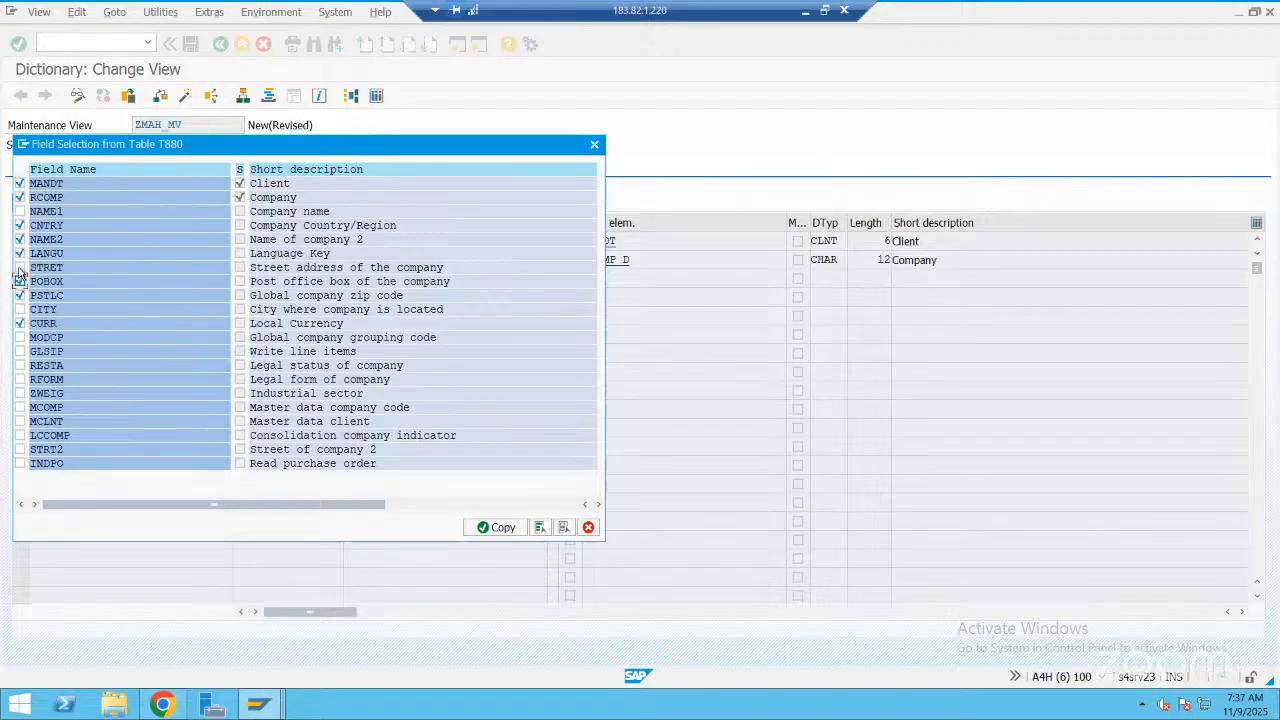
pyautogui.click(20, 268)
pyautogui.click(498, 528)
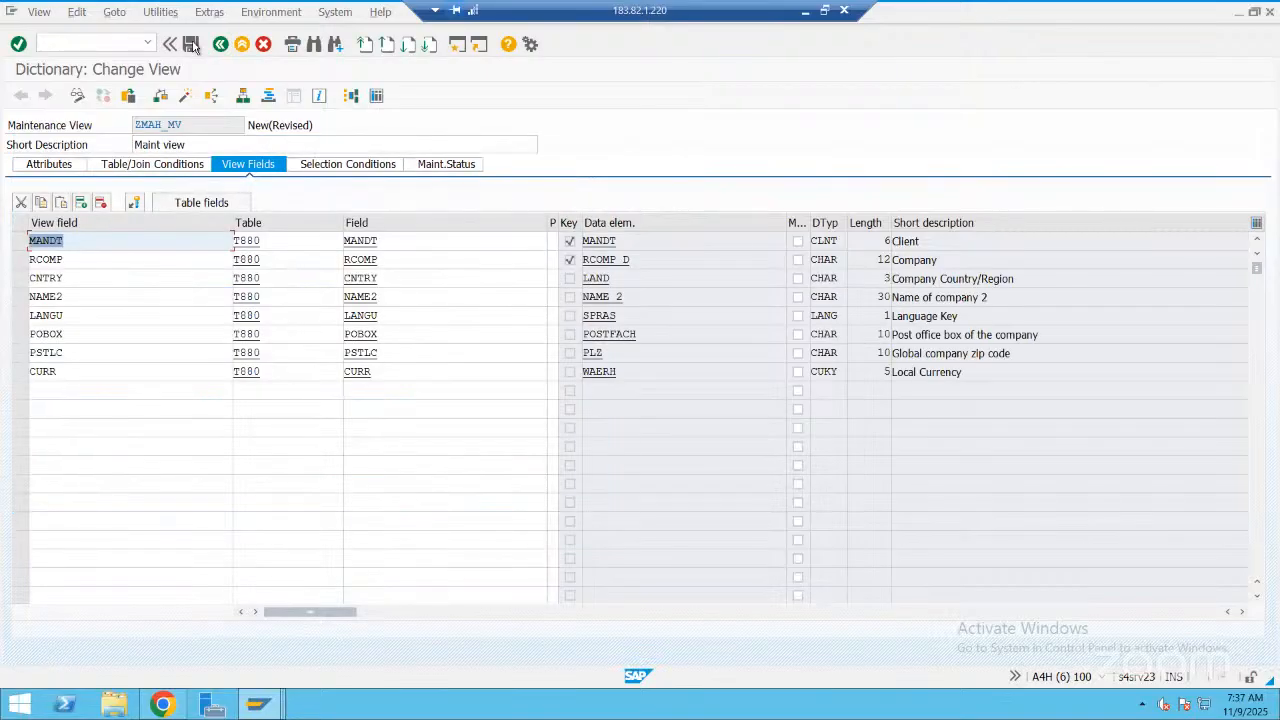
# Save the view in package ZMAH_OCT_2025 under a new workbench request described "New Maint view for creating company information"
pyautogui.click(192, 45)
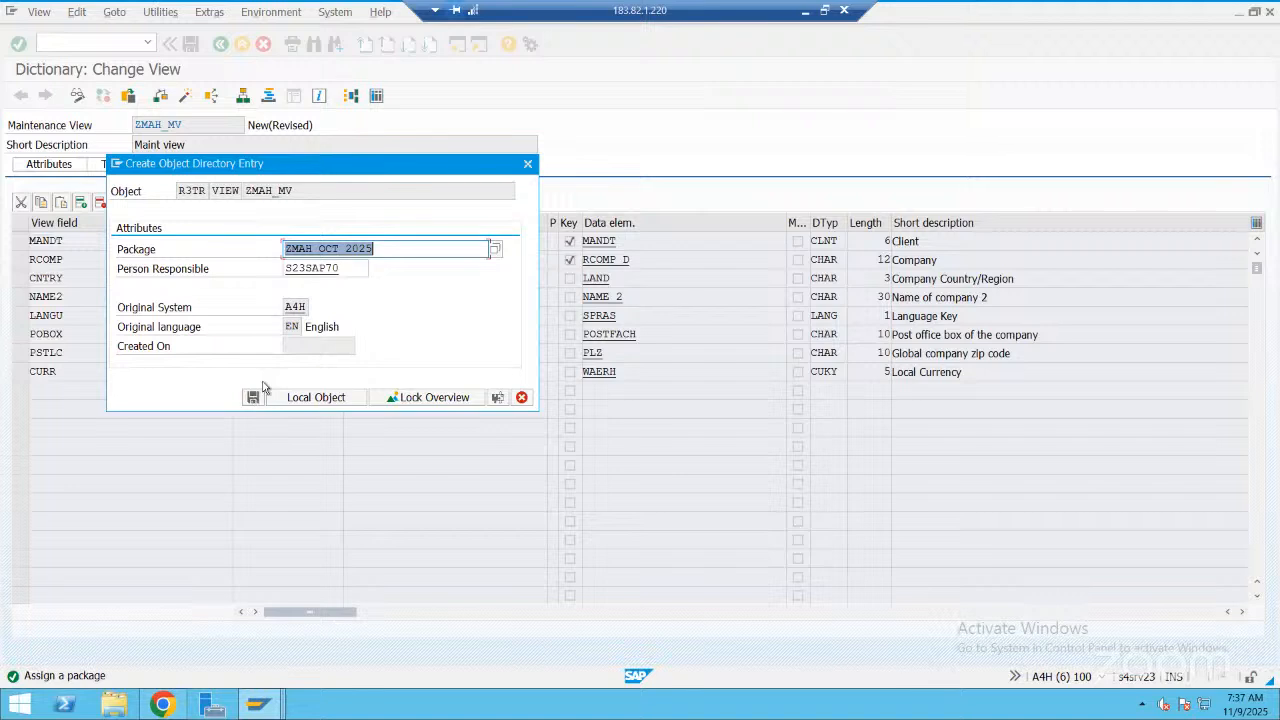
pyautogui.click(254, 397)
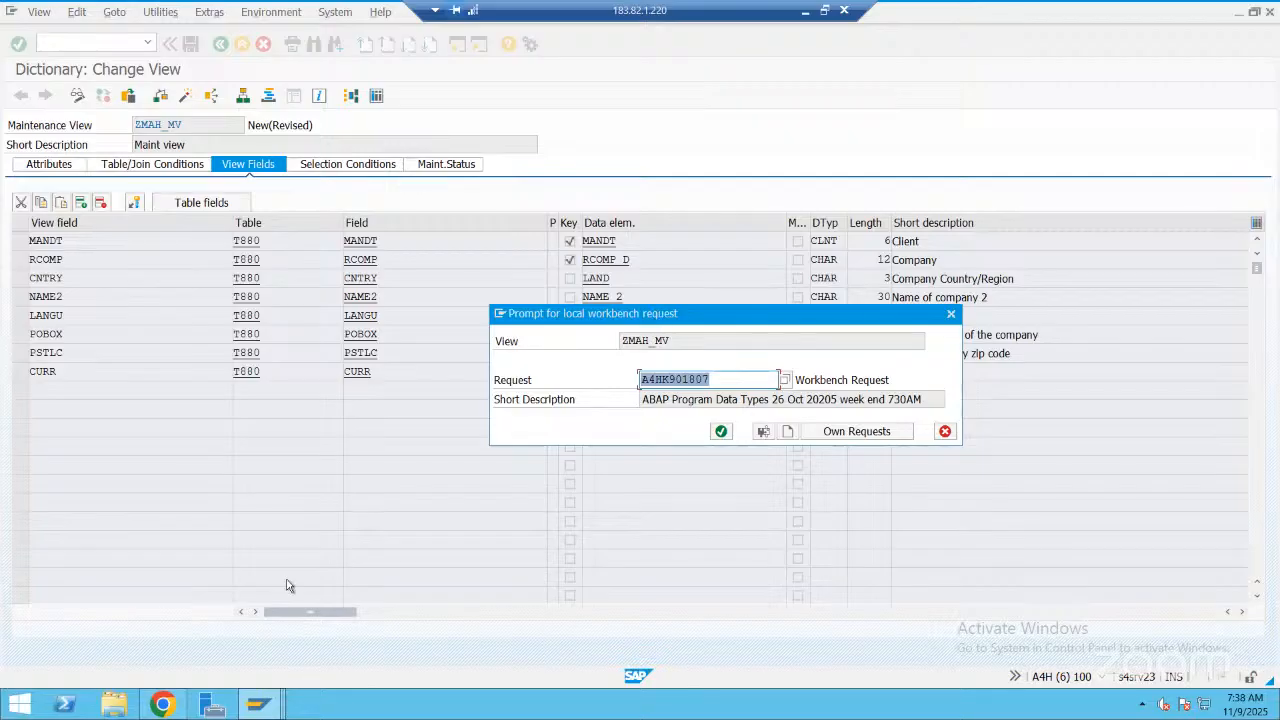
pyautogui.click(788, 432)
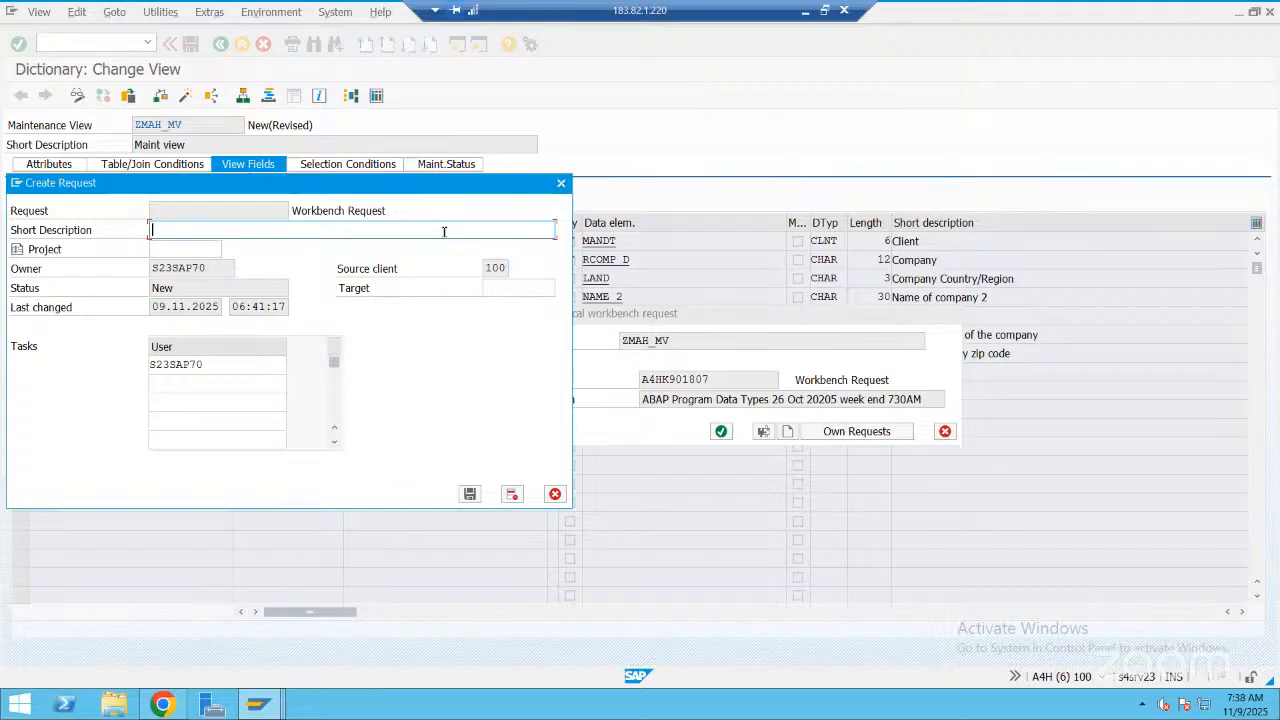
pyautogui.write('New Maint view for creating compan')
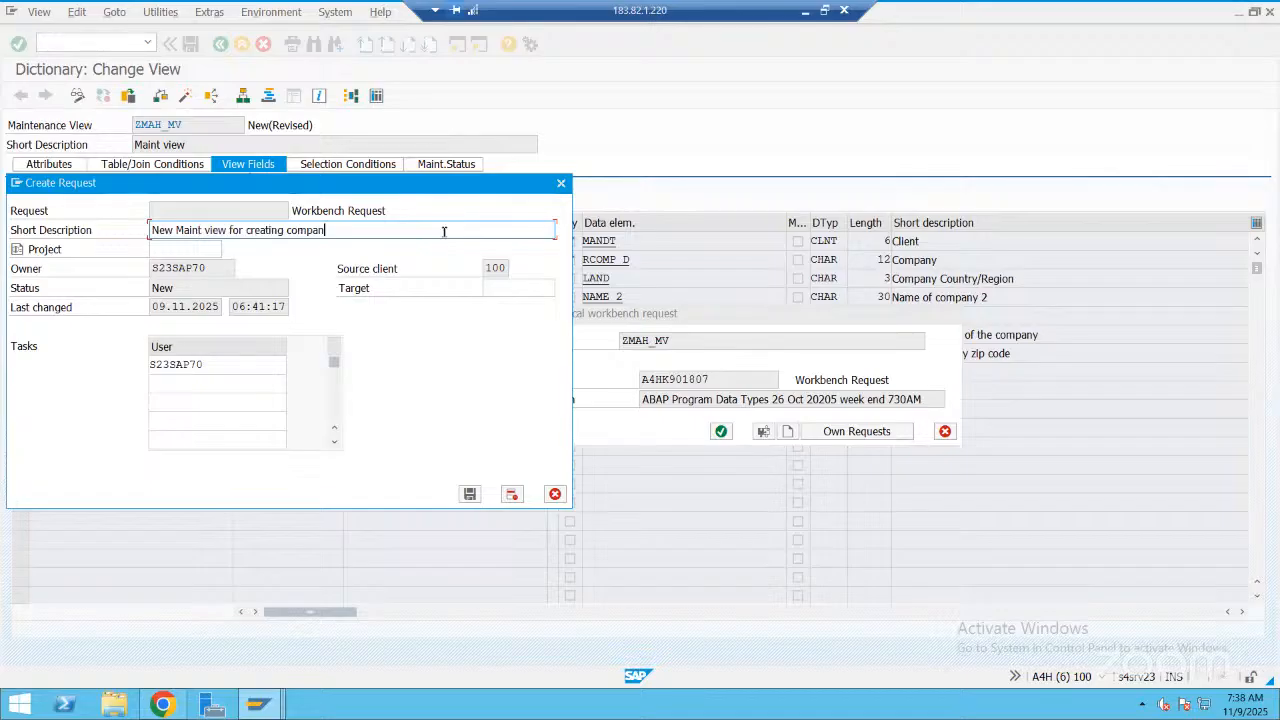
pyautogui.write('y information')
pyautogui.click(472, 495)
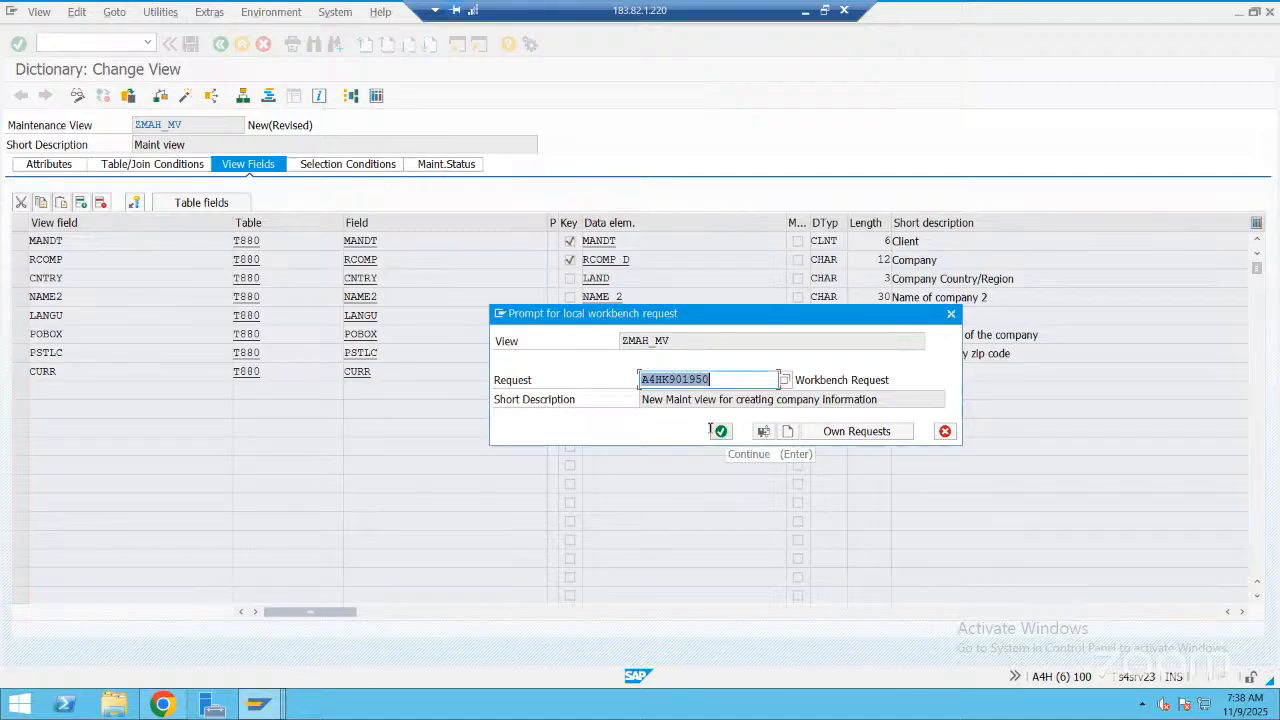
pyautogui.click(716, 431)
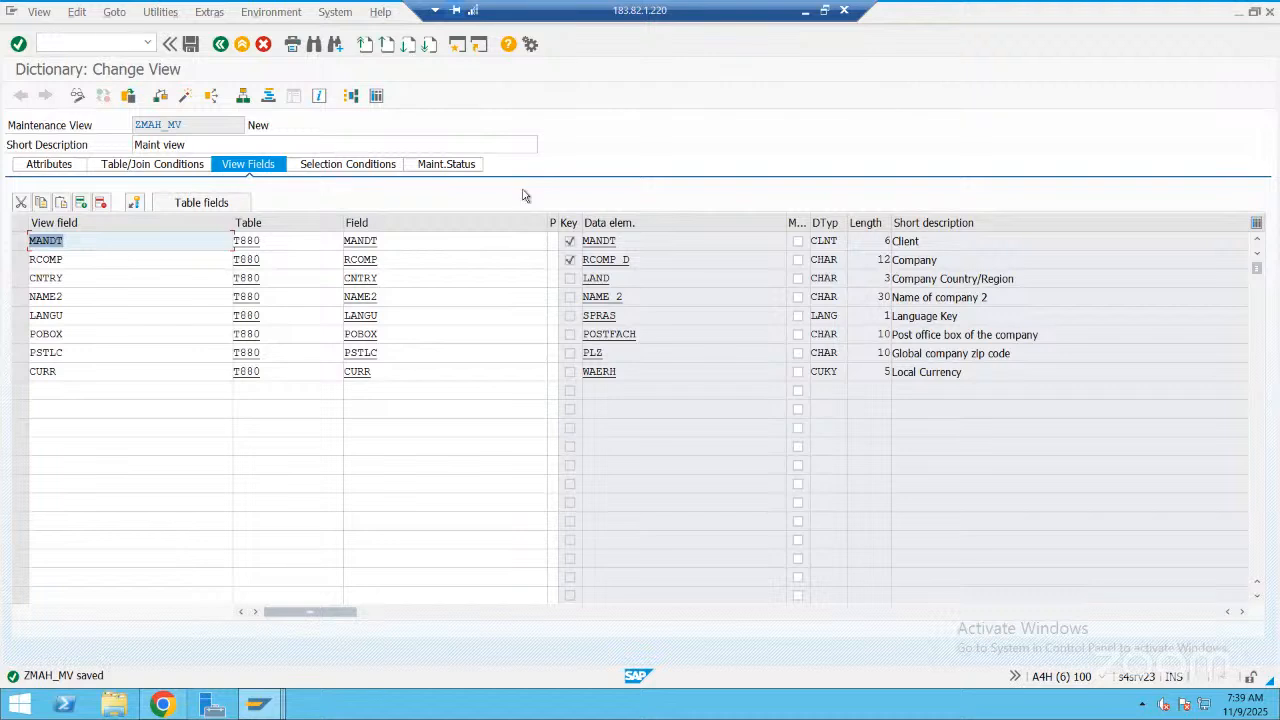
# Try to display the contents of ZMAH_MV, and activate the maintenance view
pyautogui.click(376, 96)
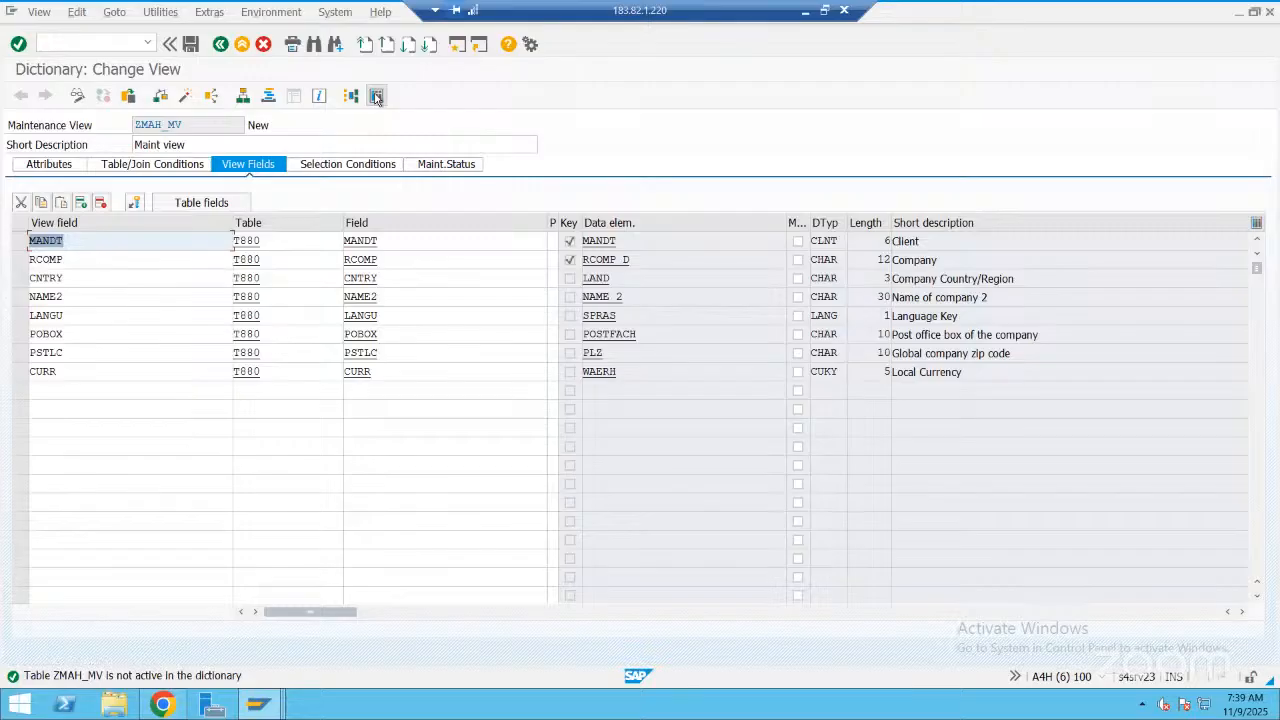
pyautogui.click(187, 97)
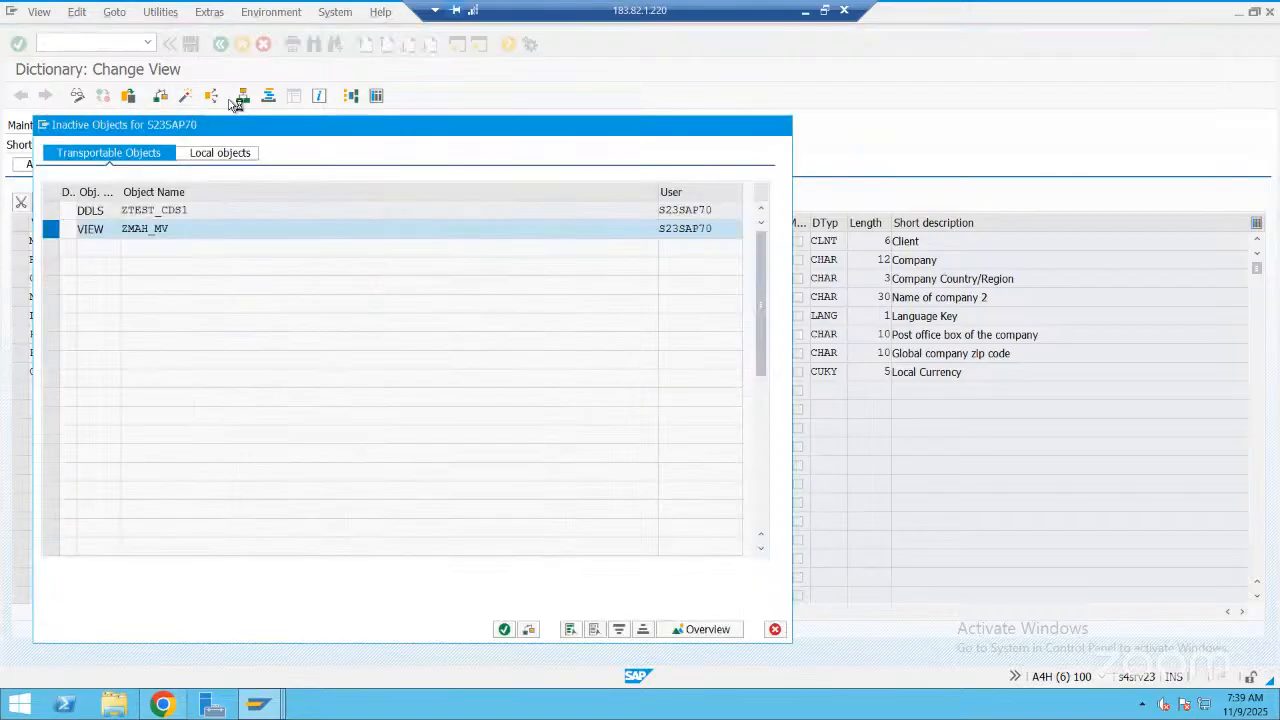
pyautogui.press('Return')
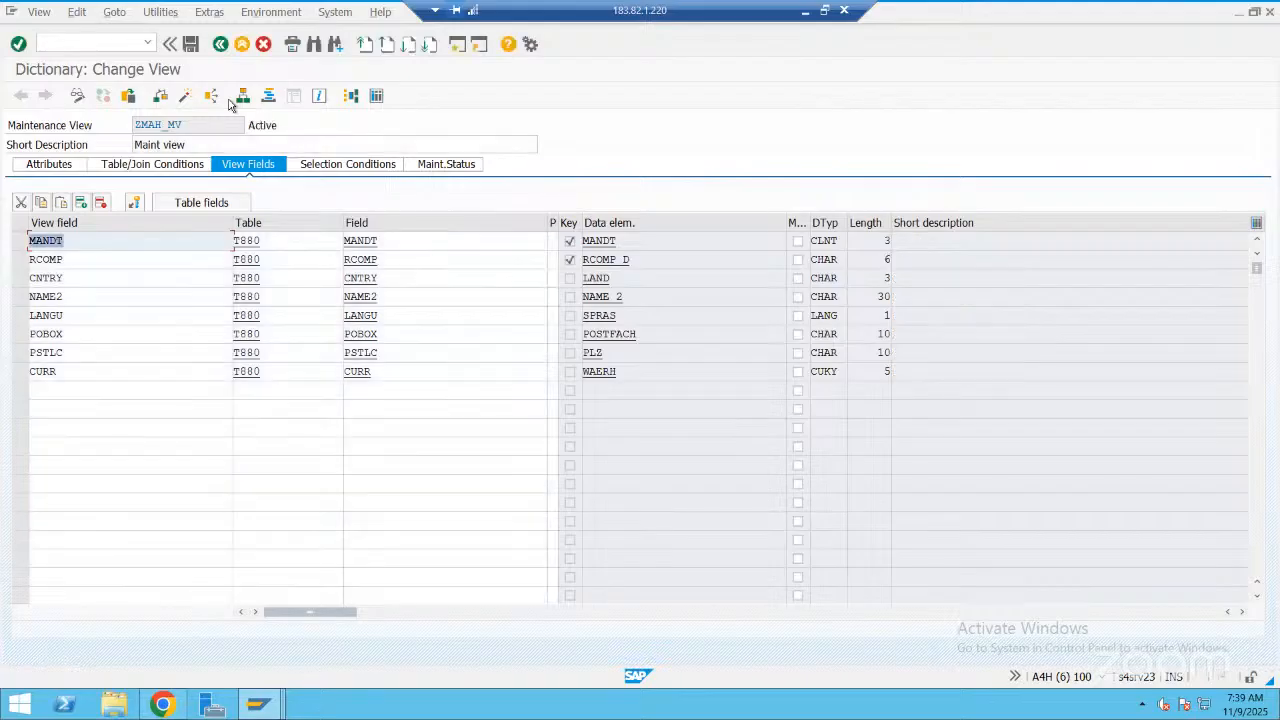
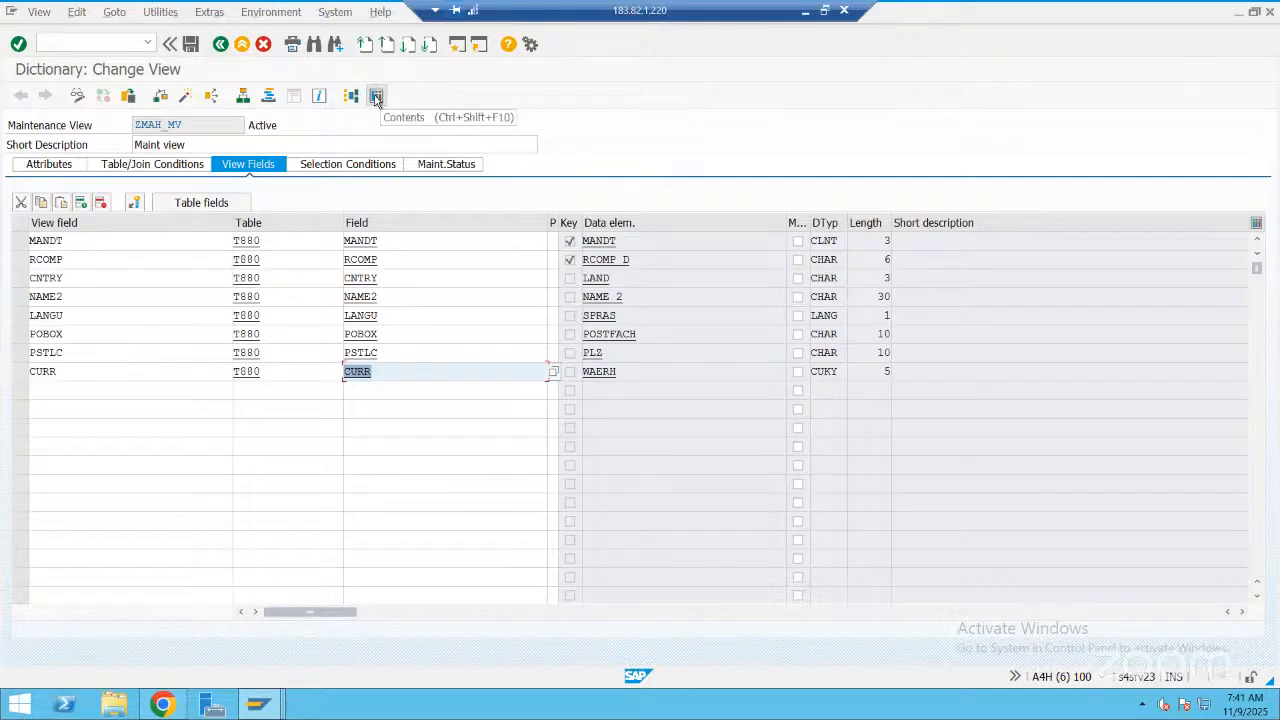
# Open base table T880 from the table/join conditions of ZMAH_MV, check its delivery and maintenance settings, and return to the view
pyautogui.click(377, 99)
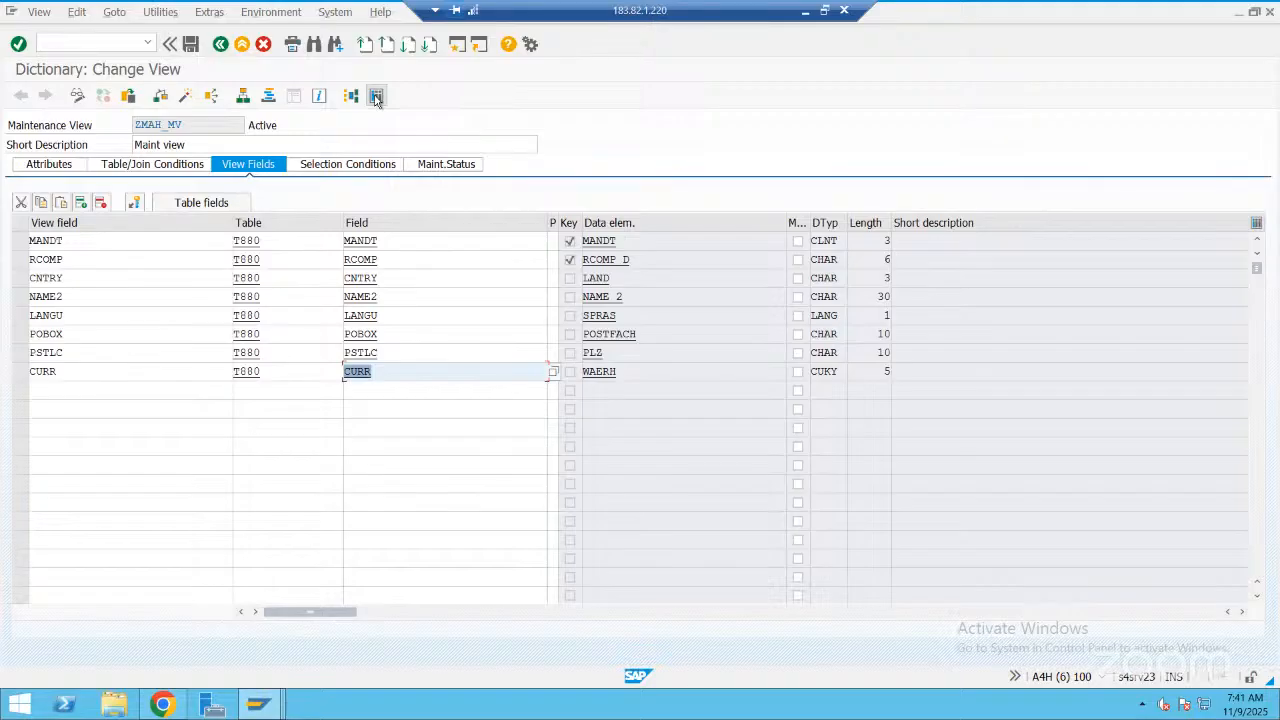
pyautogui.click(143, 166)
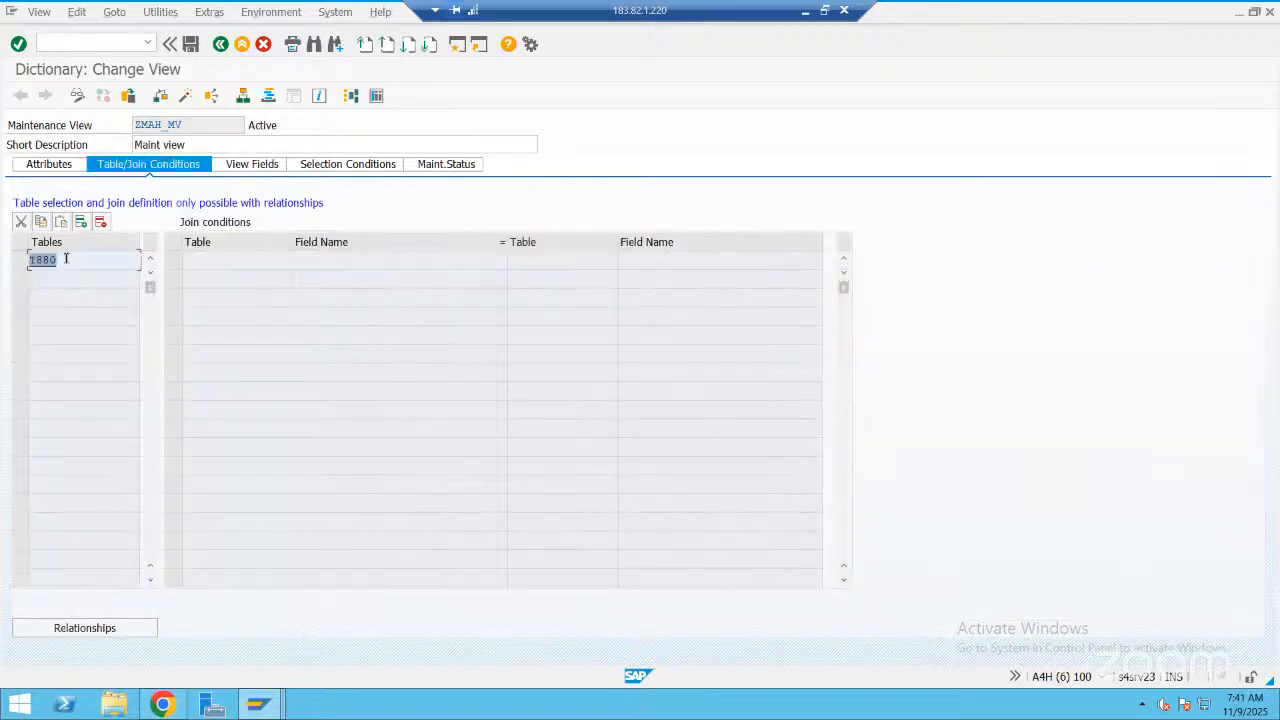
pyautogui.doubleClick(66, 259)
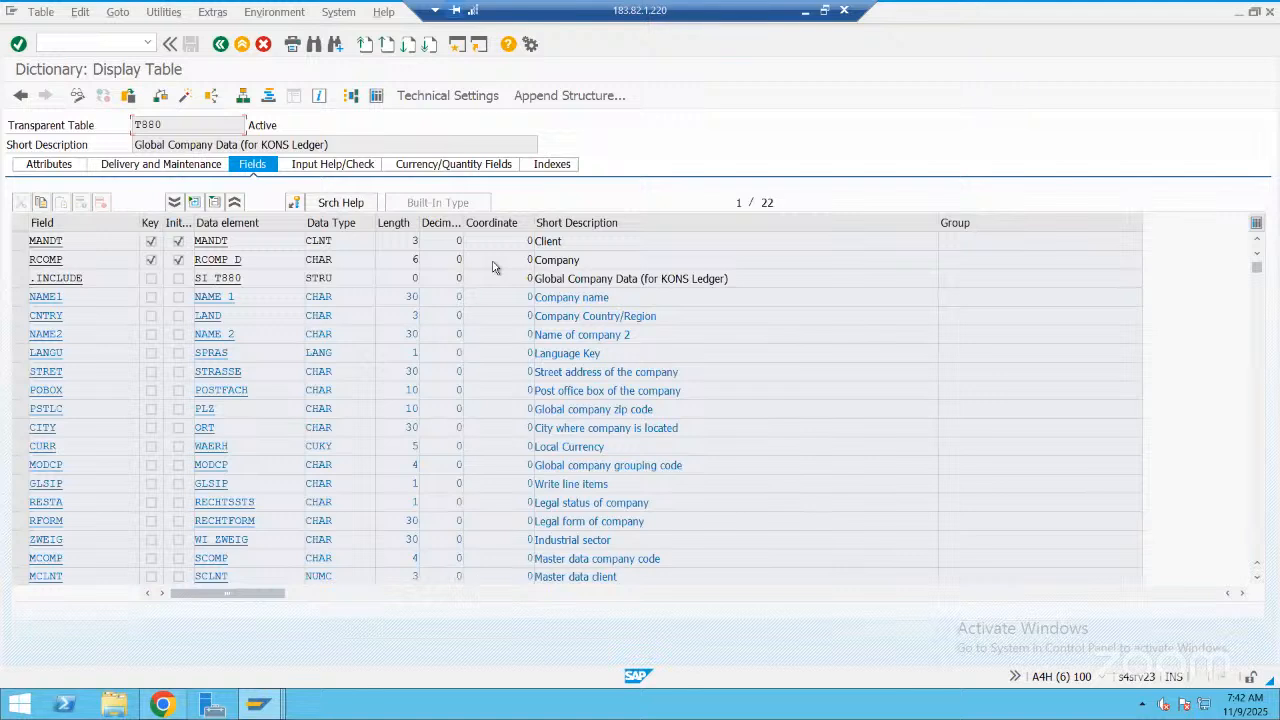
pyautogui.click(161, 165)
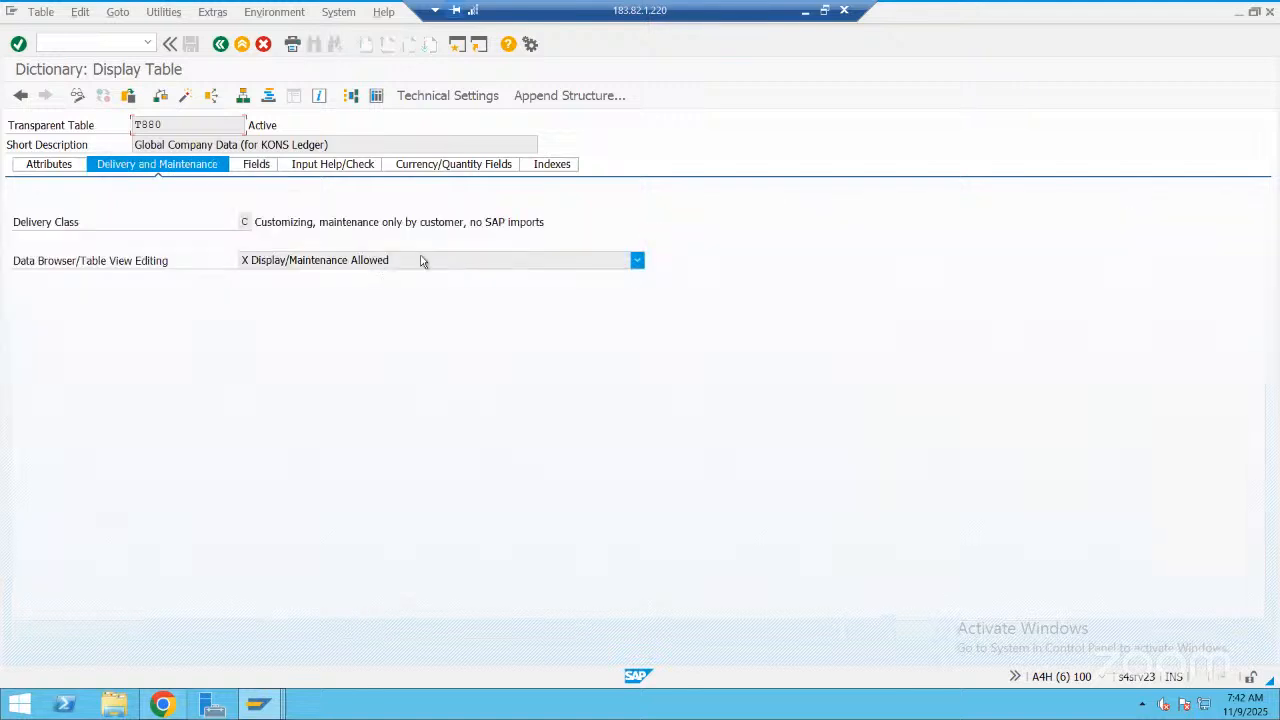
pyautogui.click(224, 52)
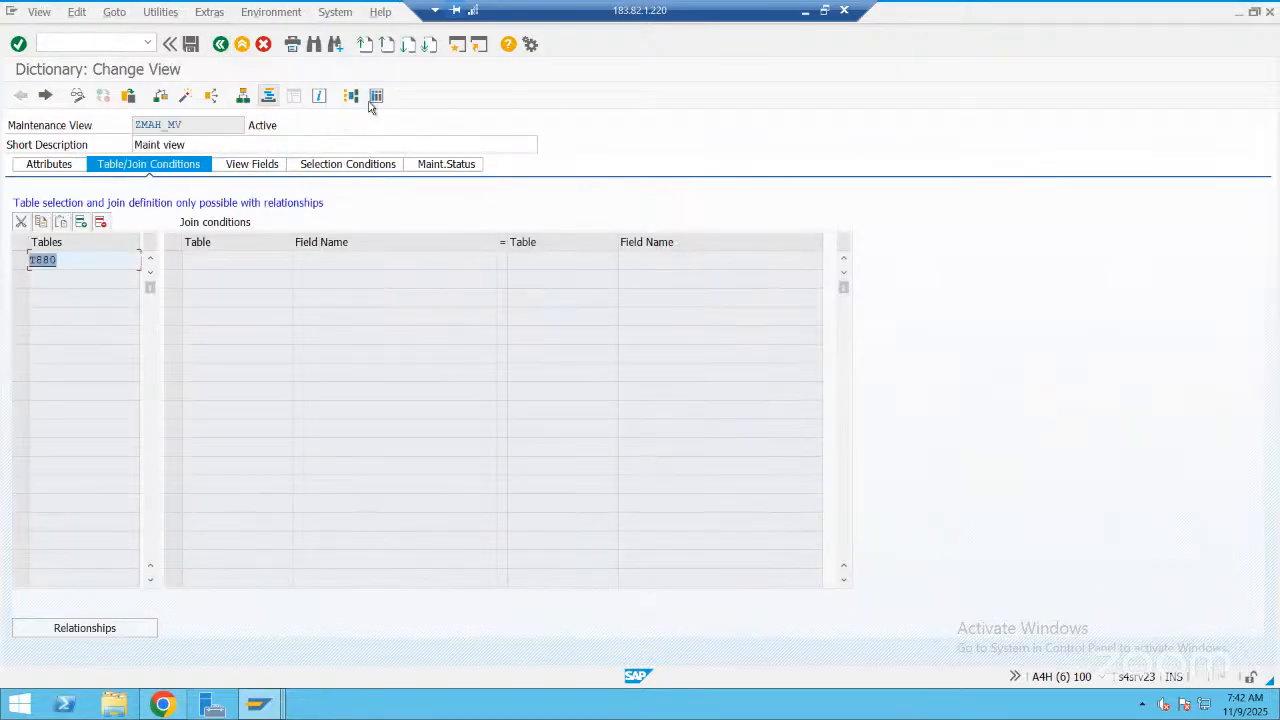
# Open table view maintenance SM30 in a new session and try to maintain ZMAH_MV there
pyautogui.click(374, 97)
pyautogui.click(129, 122)
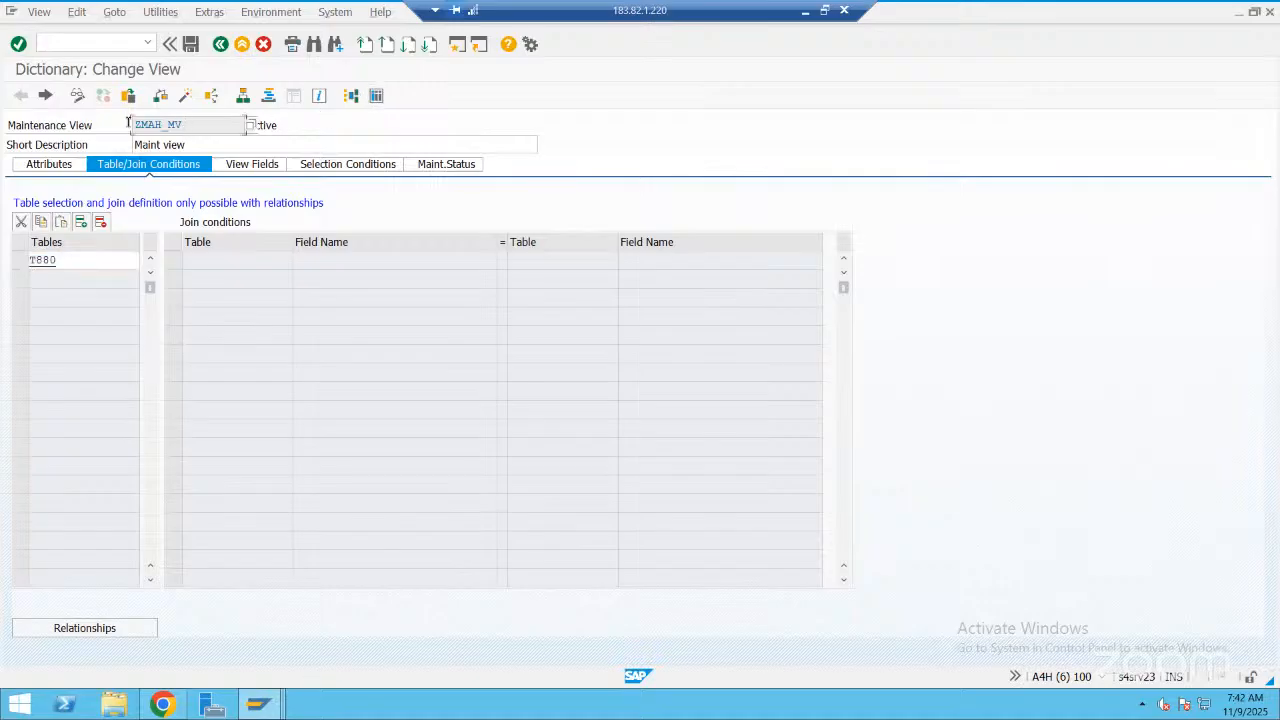
pyautogui.doubleClick(129, 122)
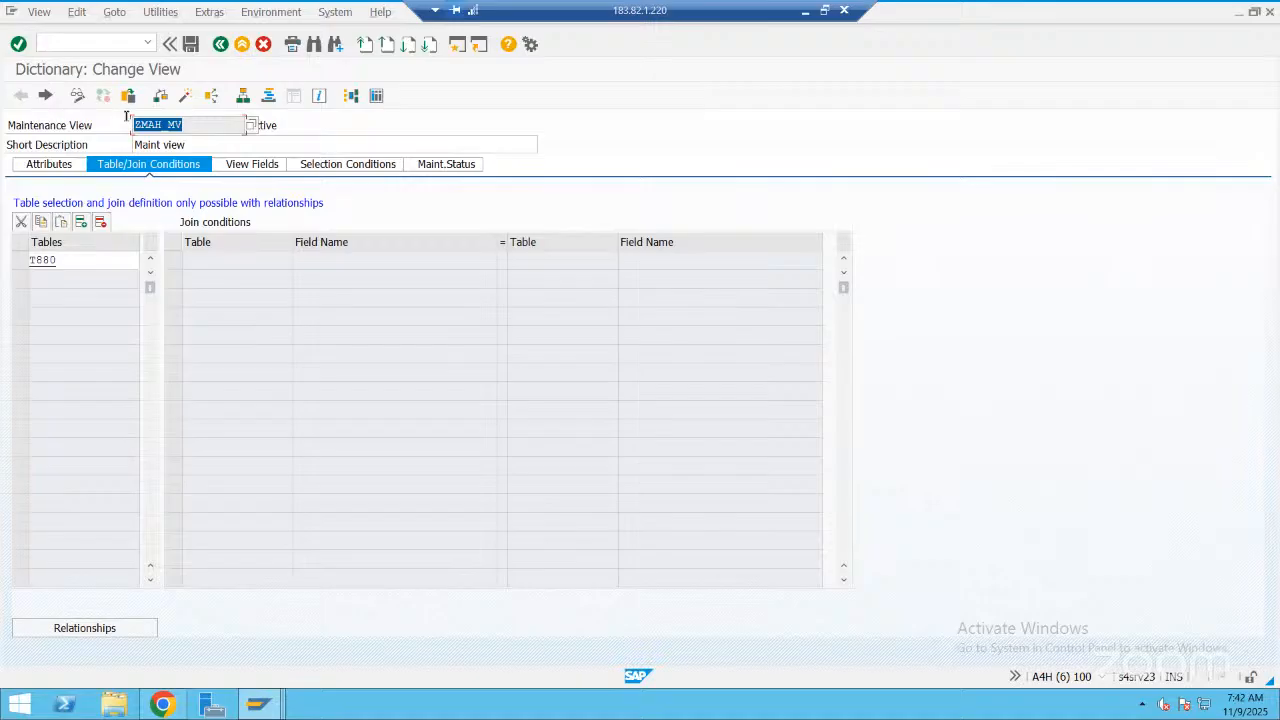
pyautogui.click(130, 40)
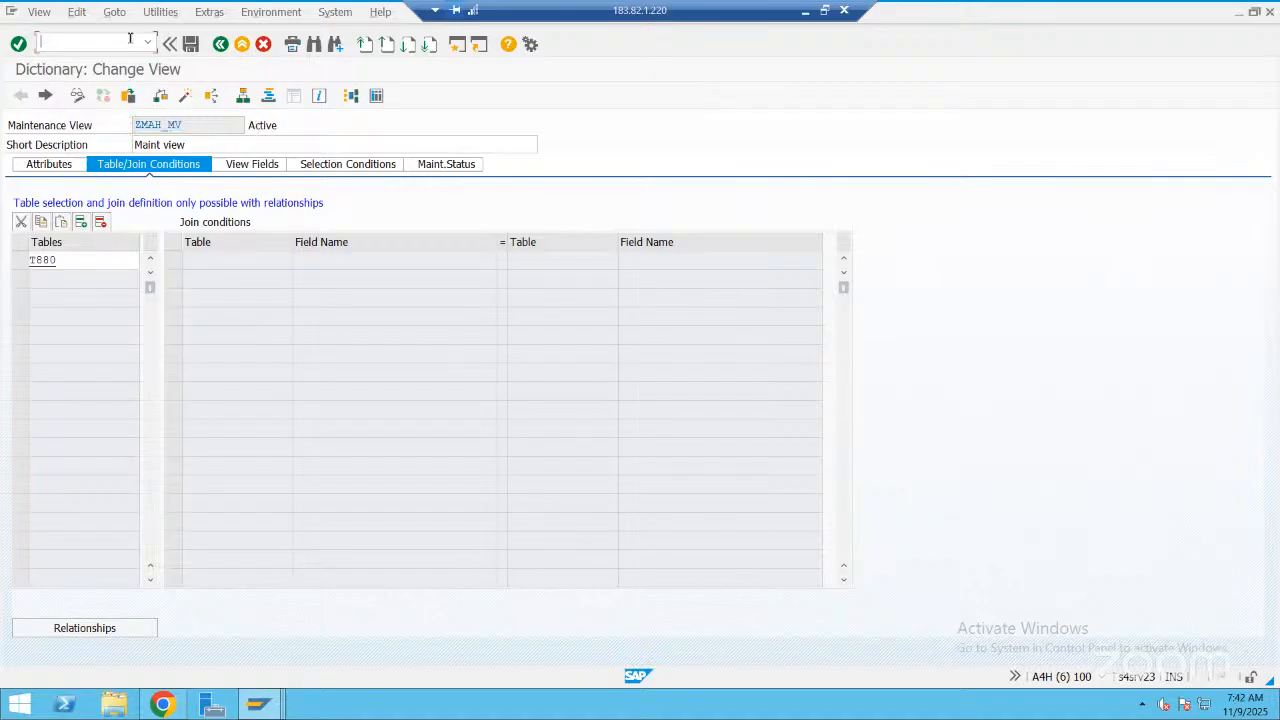
pyautogui.write('/osm30')
pyautogui.press('Return')
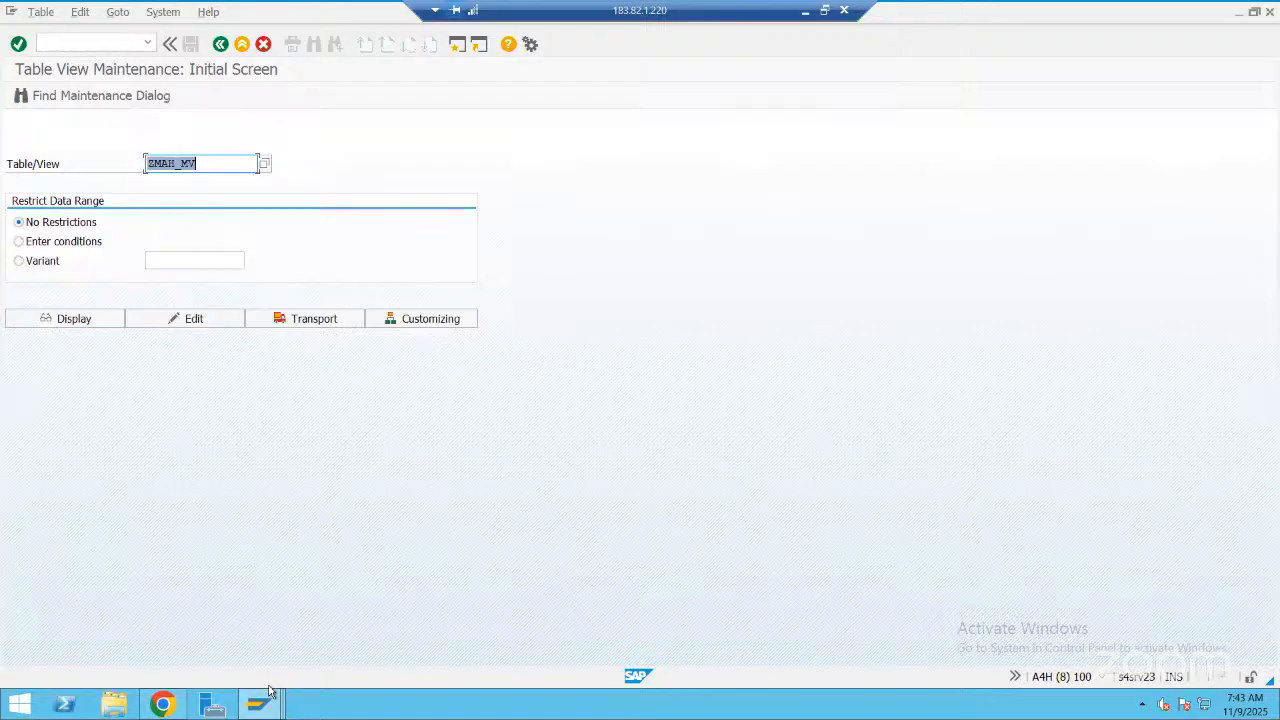
pyautogui.press('Return')
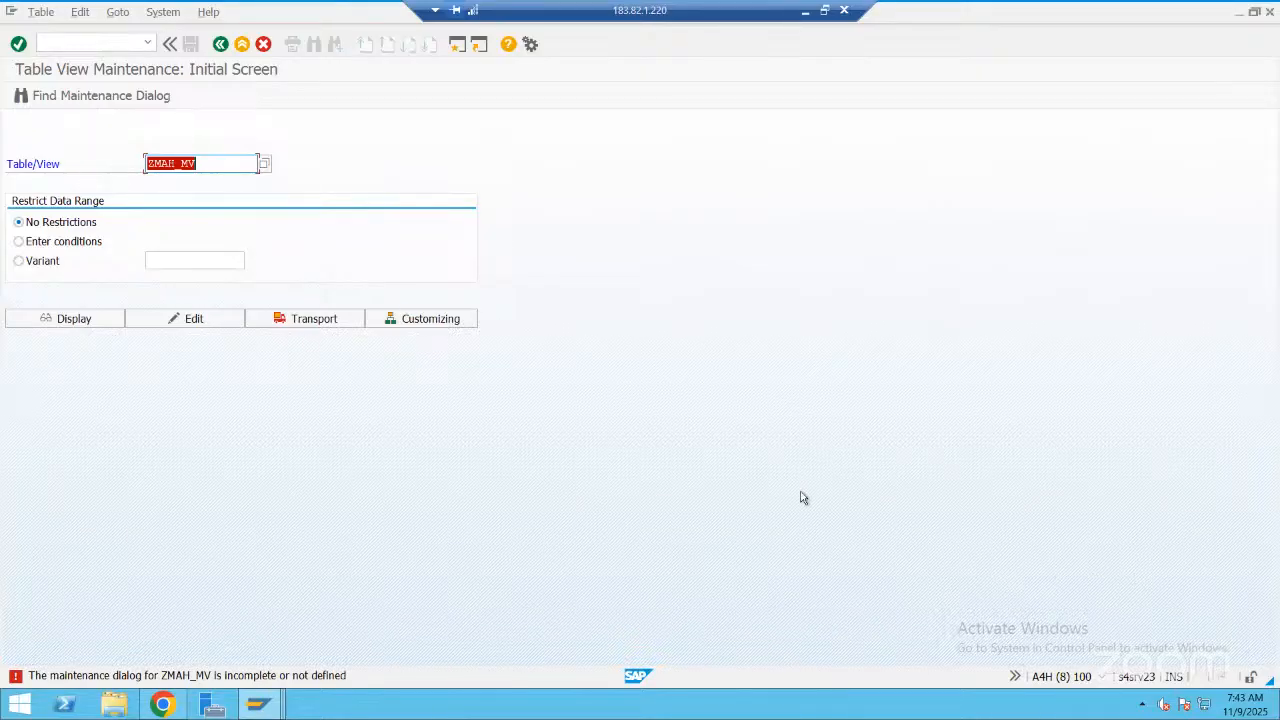
pyautogui.click(219, 49)
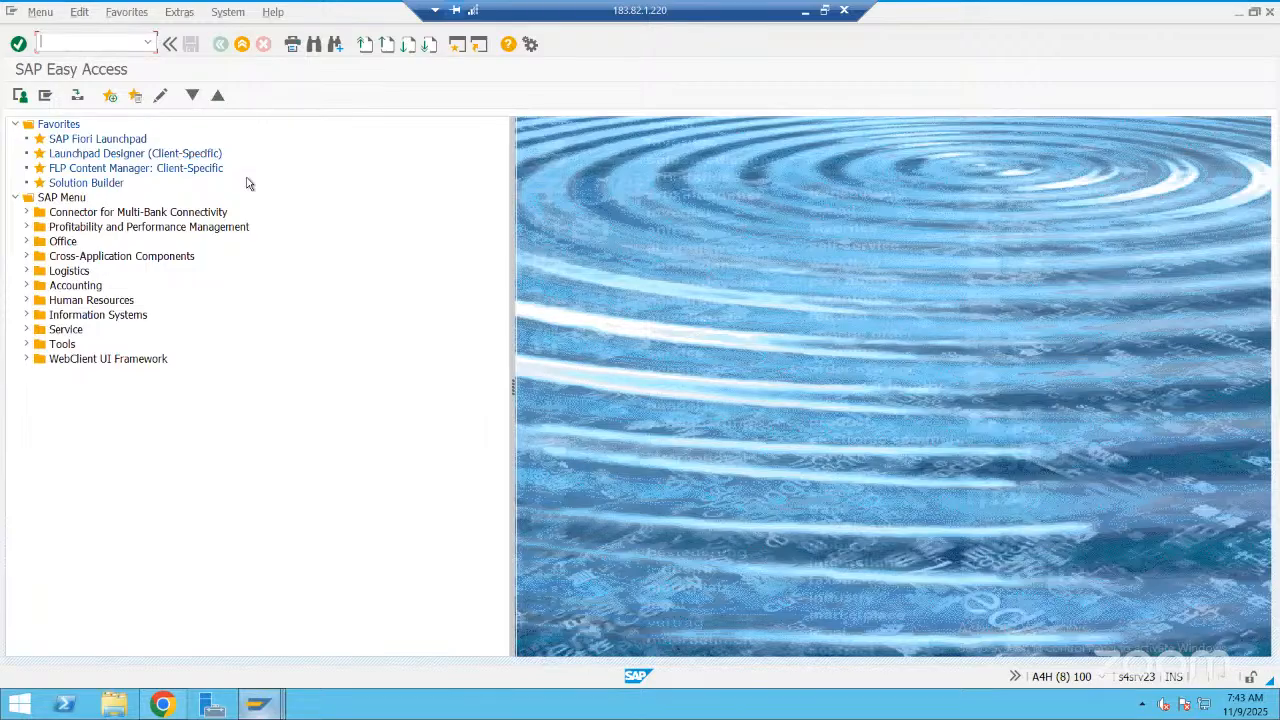
# Return to the ZMAH_MV session and set the authorization group to &NC& in the table maintenance generator
pyautogui.hotkey('alt', 'Tab')
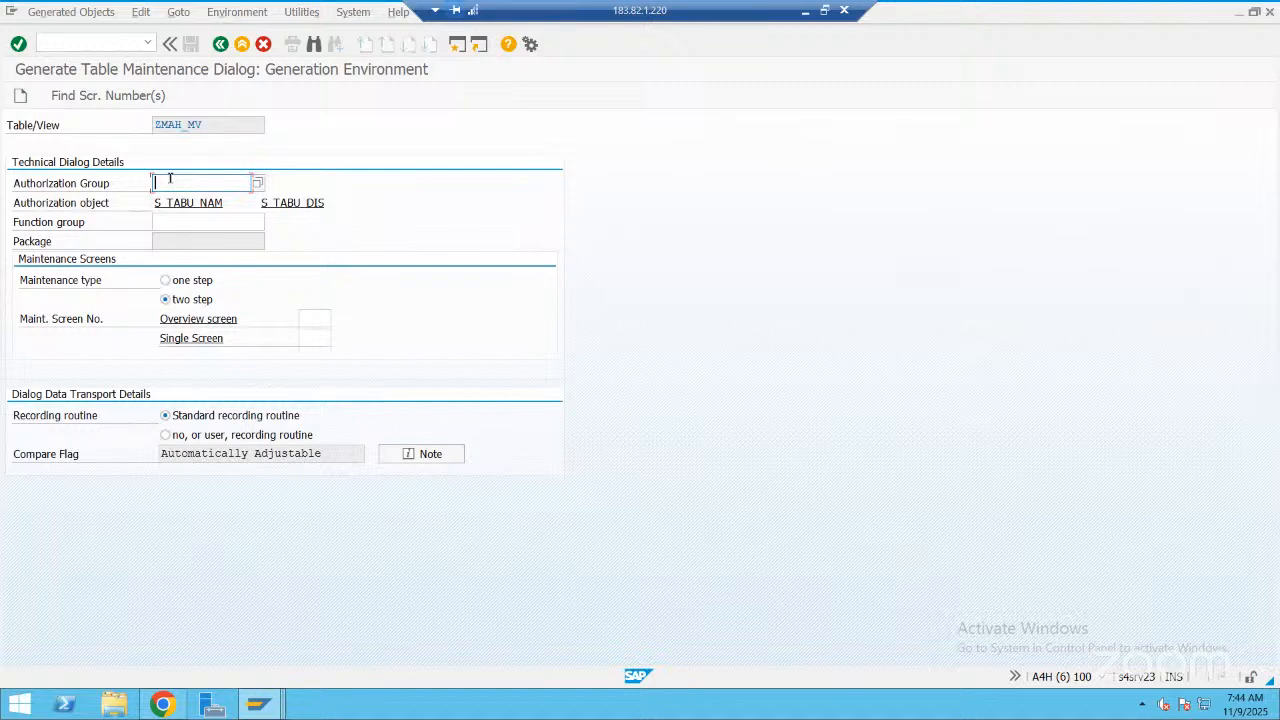
pyautogui.write('&NC&')
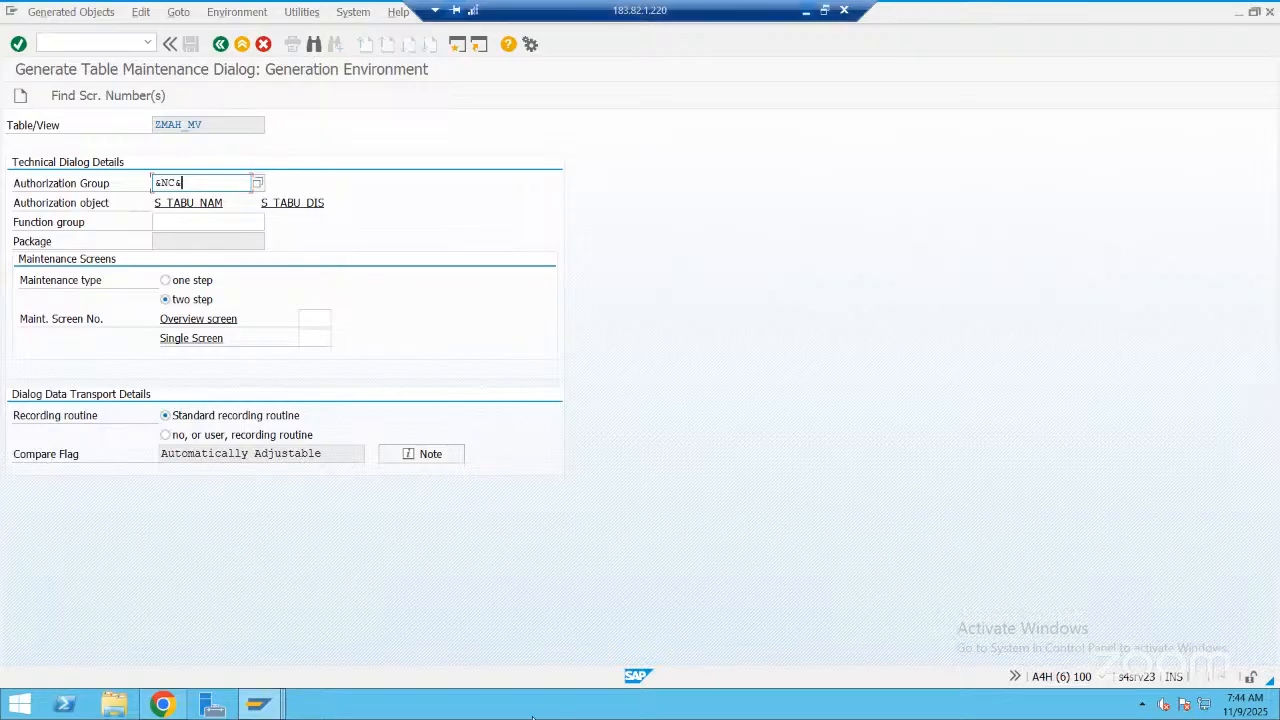
# Switch to the customizing flow diagram in PowerPoint
pyautogui.click(472, 702)
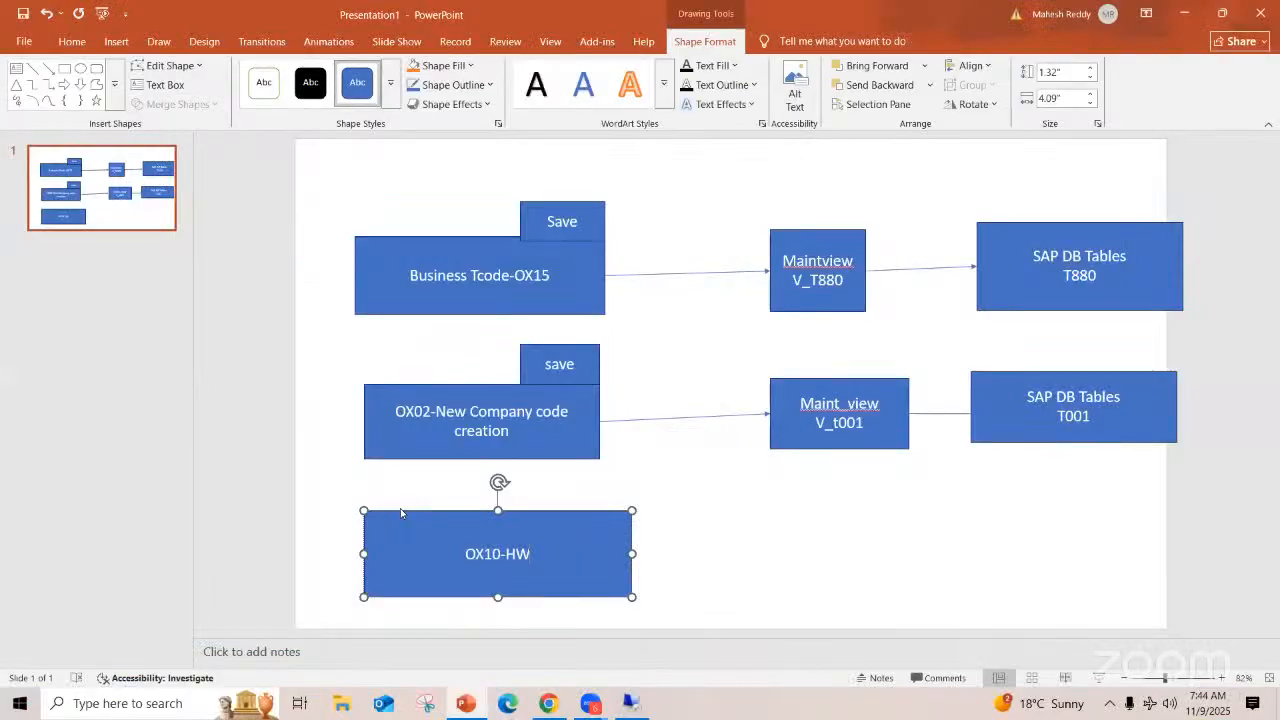
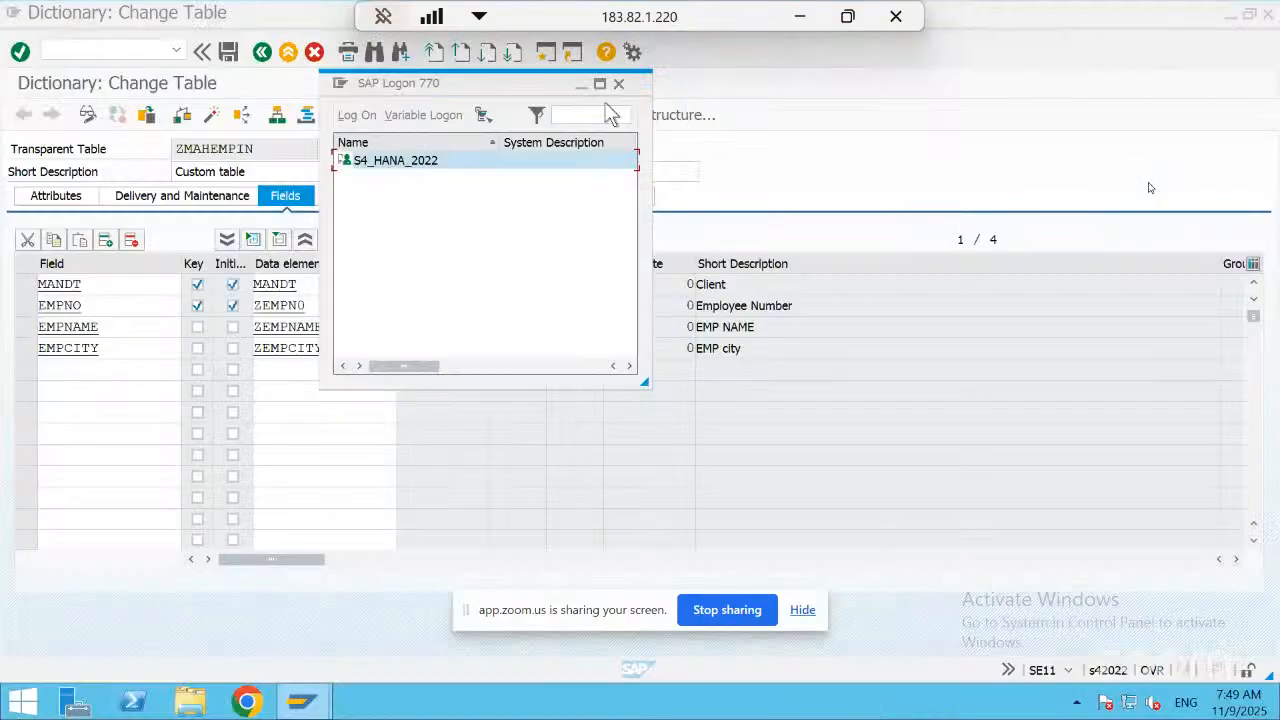
# Leave table ZMAHEMPIN, reopen it in change mode and open its table maintenance generator
pyautogui.click(584, 86)
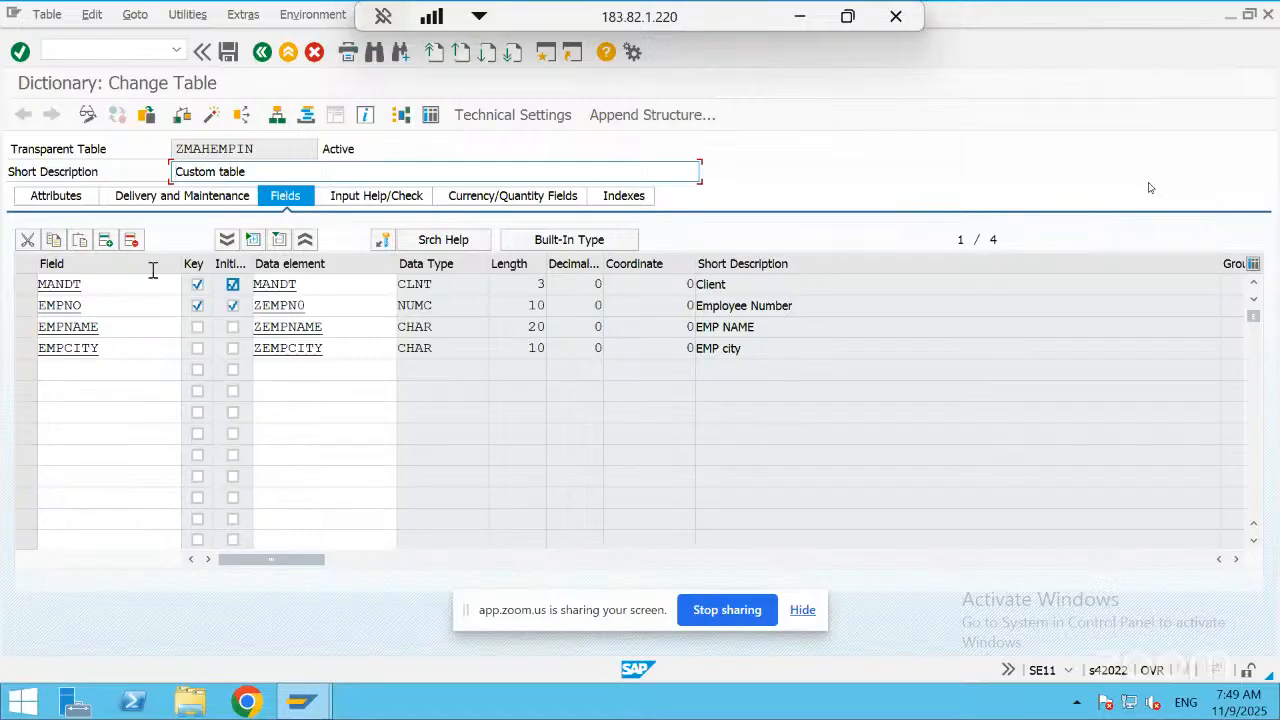
pyautogui.click(265, 54)
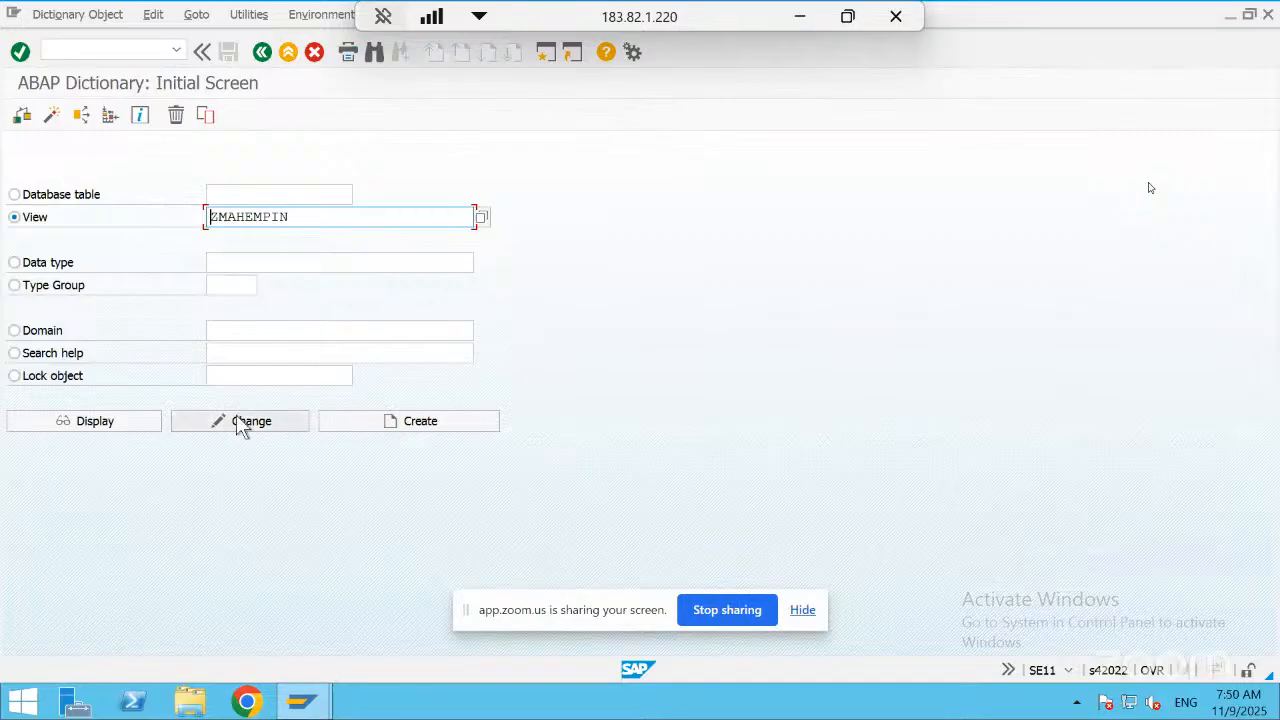
pyautogui.click(240, 421)
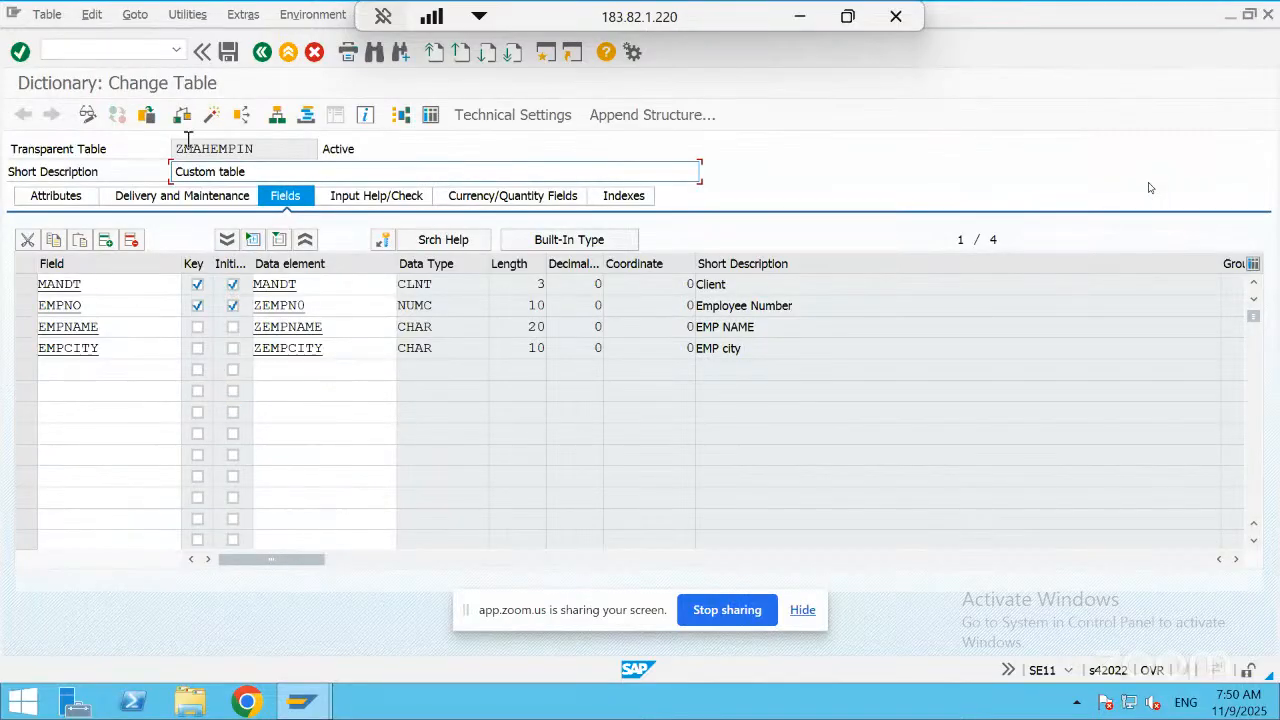
pyautogui.click(205, 18)
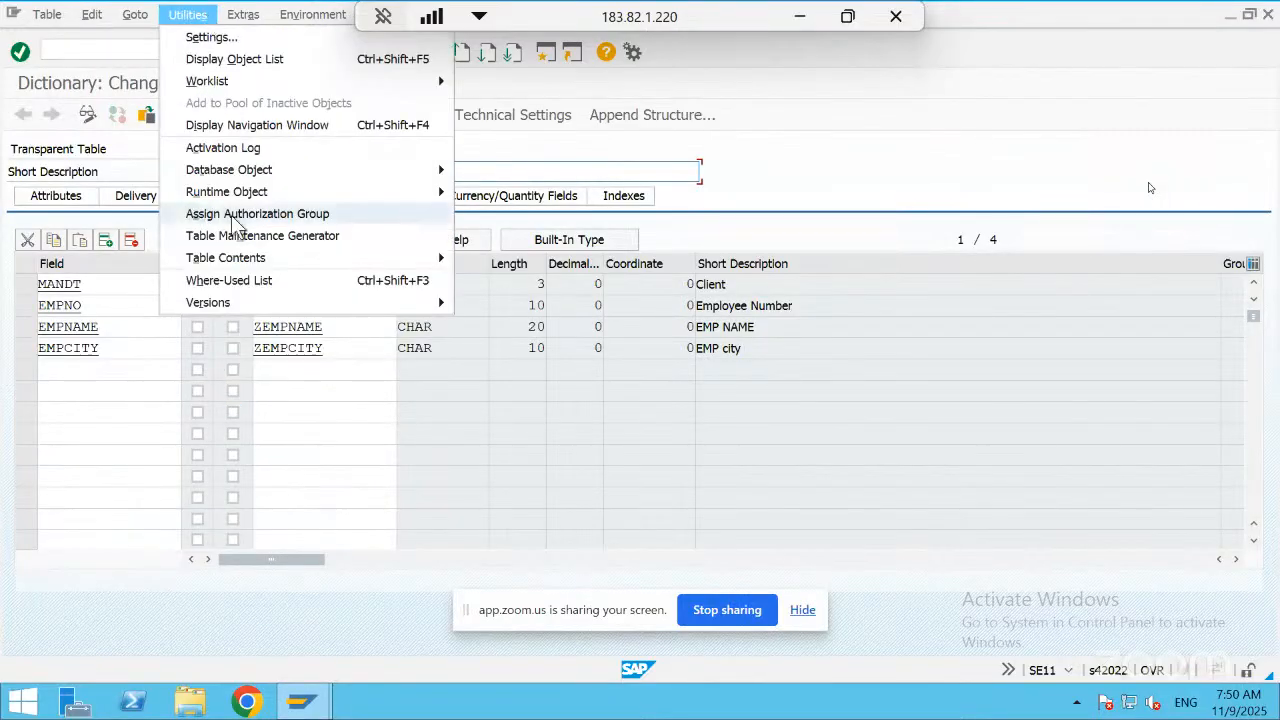
pyautogui.click(250, 237)
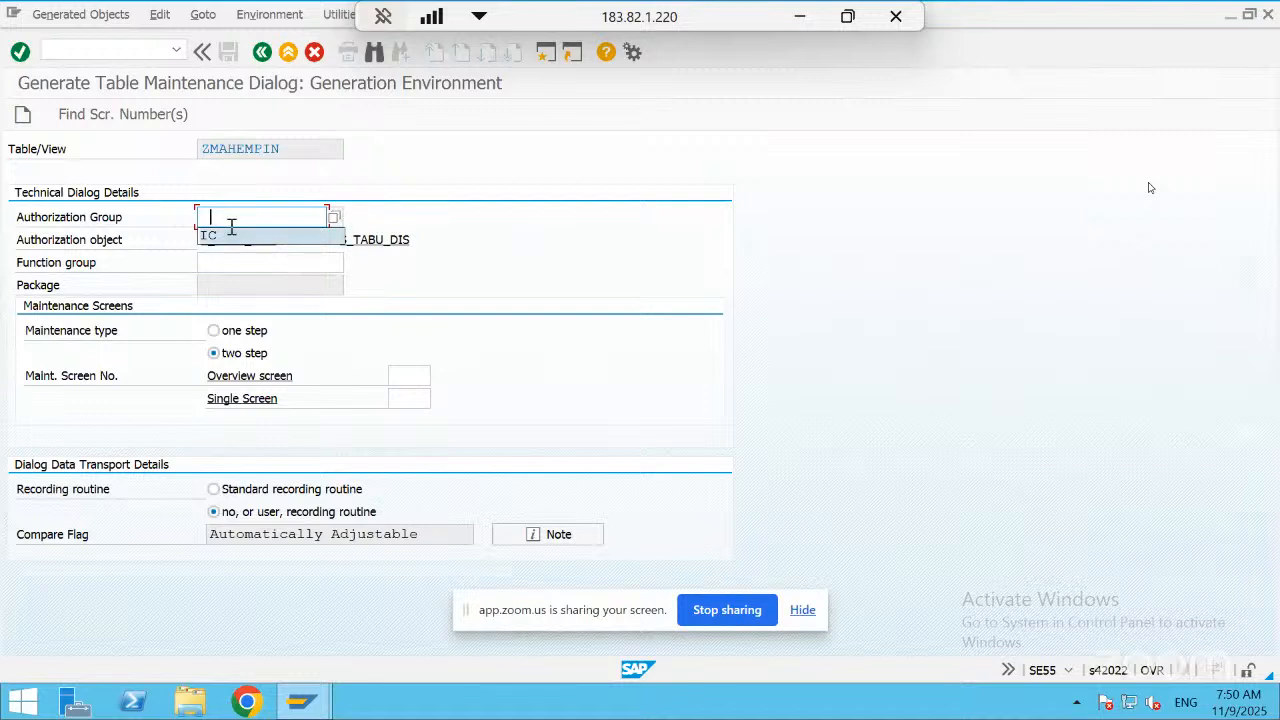
# Enter authorization group IC and function group ZMAHEMPIN for the table's maintenance dialog
pyautogui.press('BackSpace')
pyautogui.write('IC')
pyautogui.press('Tab')
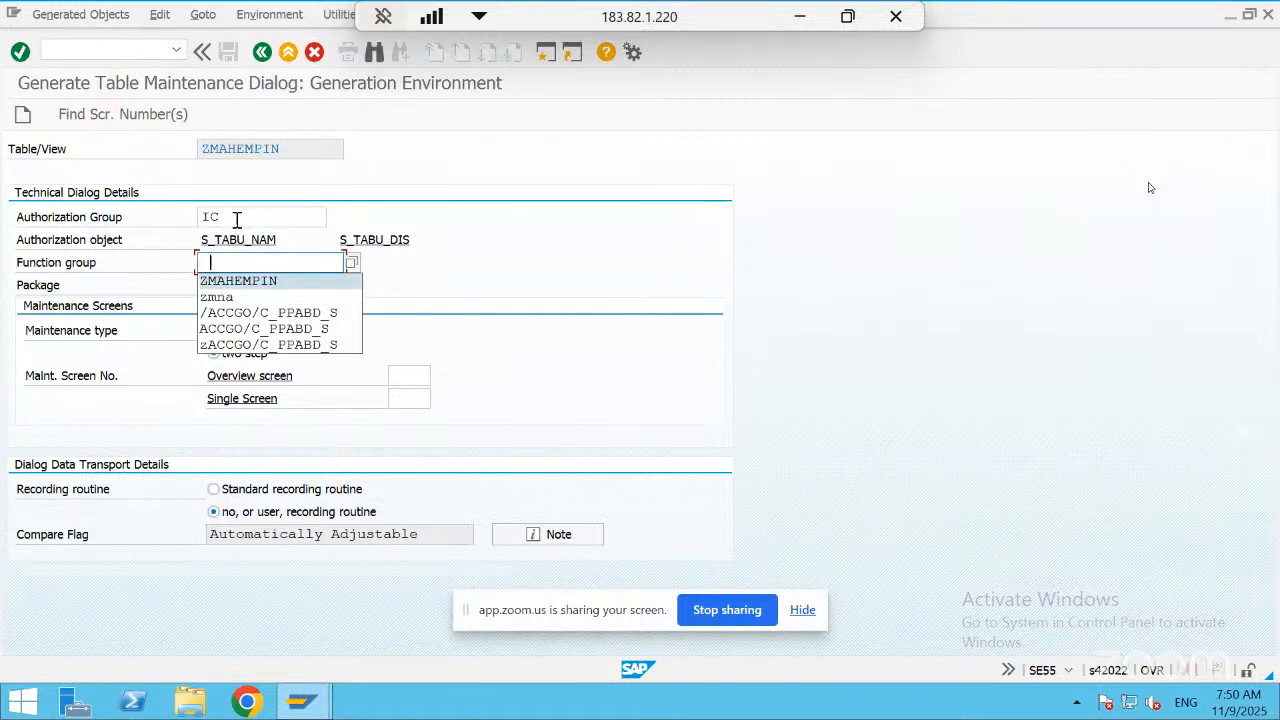
pyautogui.press('Return')
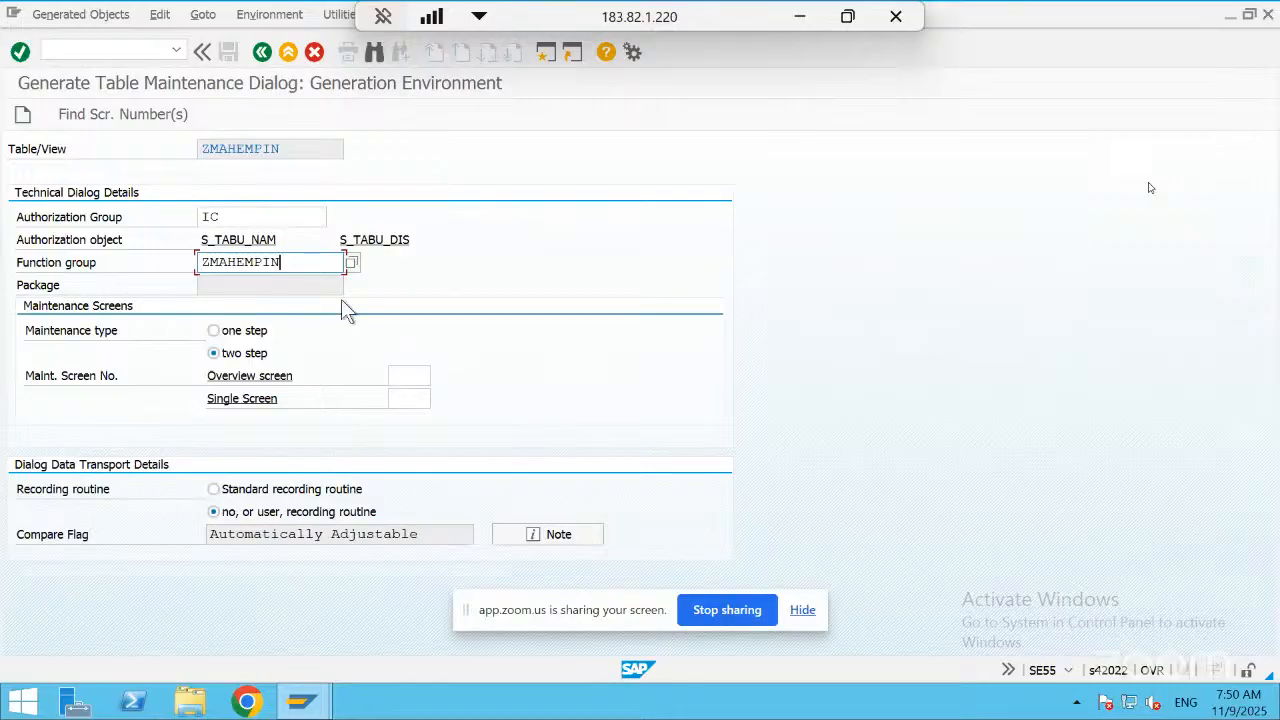
# Clear the authorization group entry in the maintenance dialog generator
pyautogui.click(258, 209)
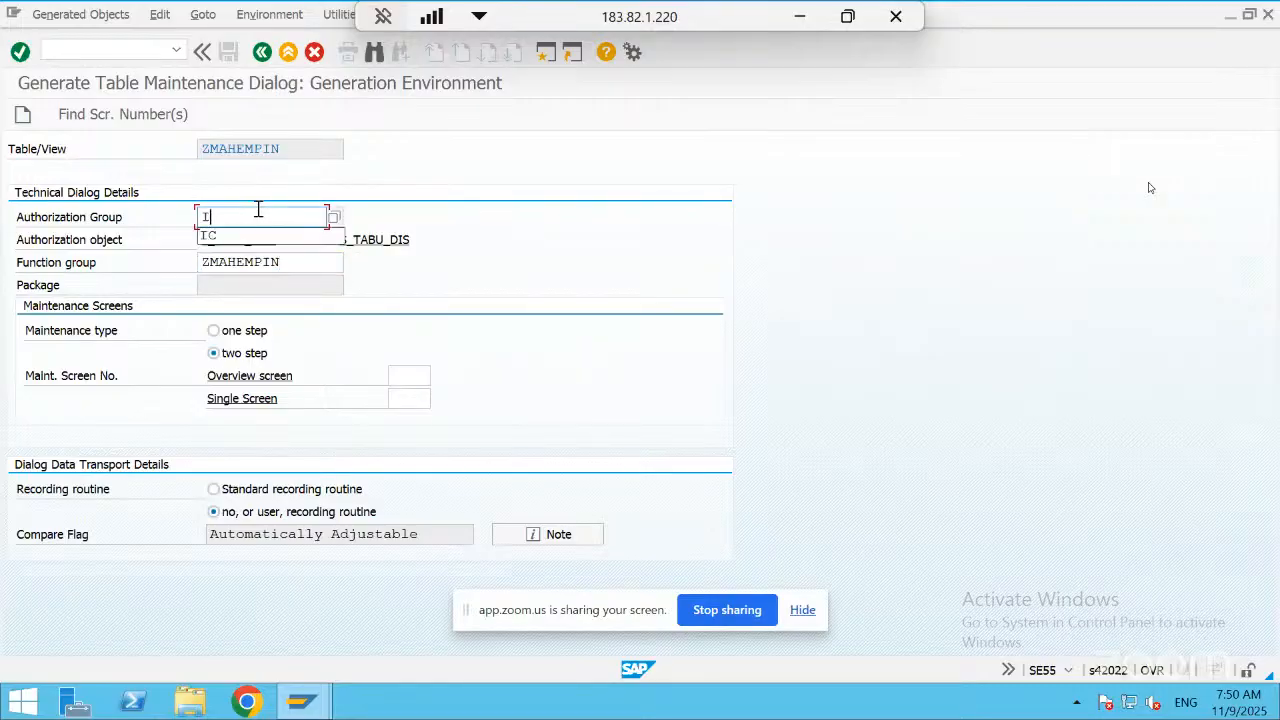
pyautogui.press('BackSpace')
pyautogui.write('"')
pyautogui.press('BackSpace')
pyautogui.press('BackSpace')
# Switch to the Zoom meeting and copy &NC& from the meeting chat
pyautogui.click(802, 17)
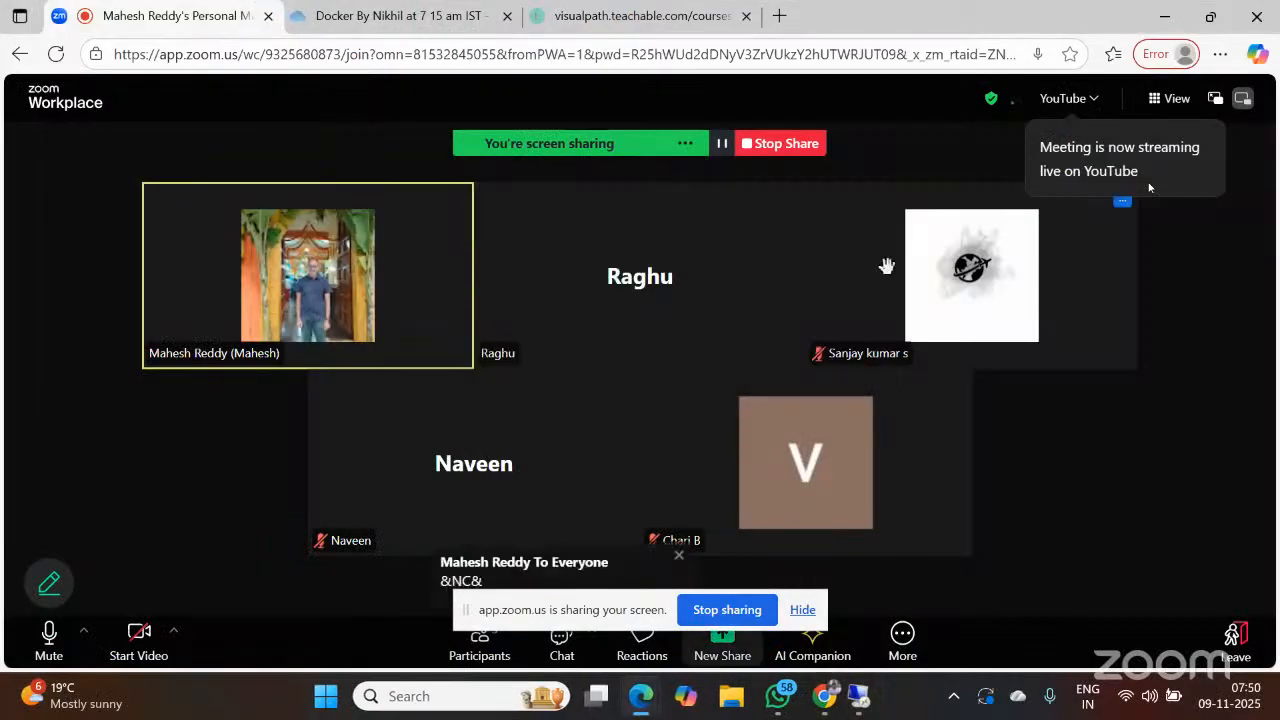
pyautogui.click(903, 645)
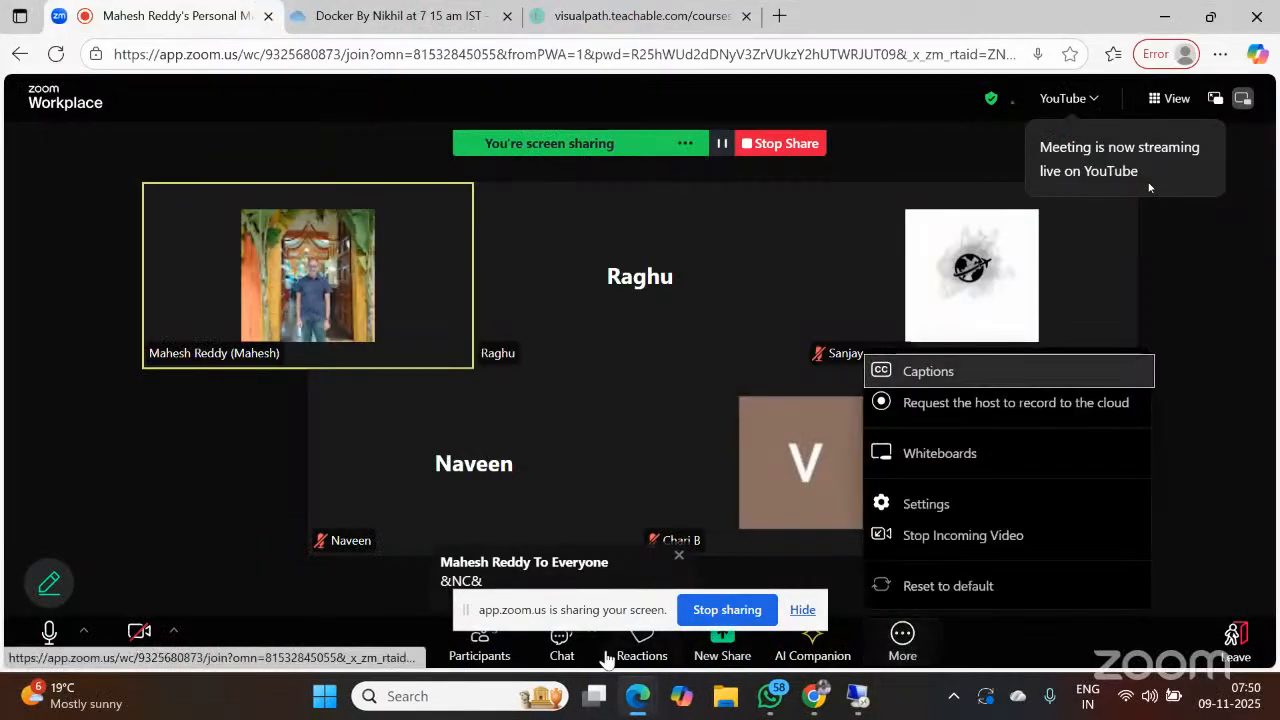
pyautogui.click(561, 650)
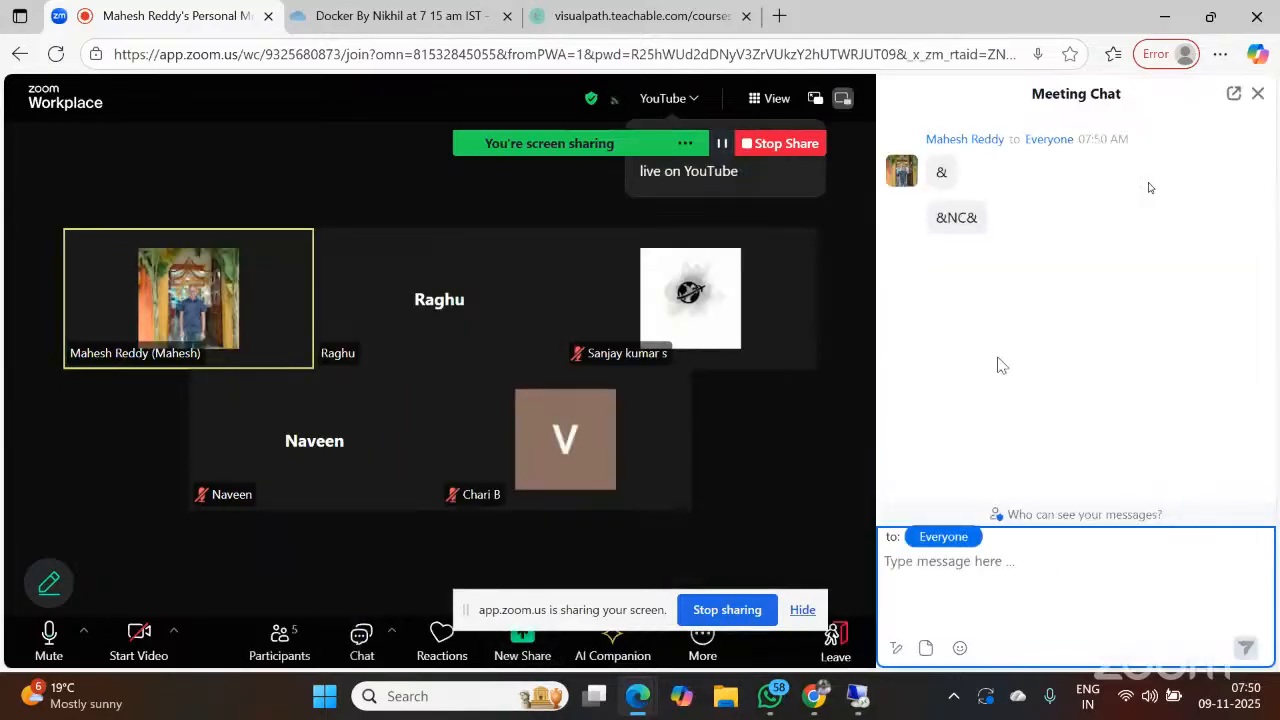
pyautogui.click(974, 220)
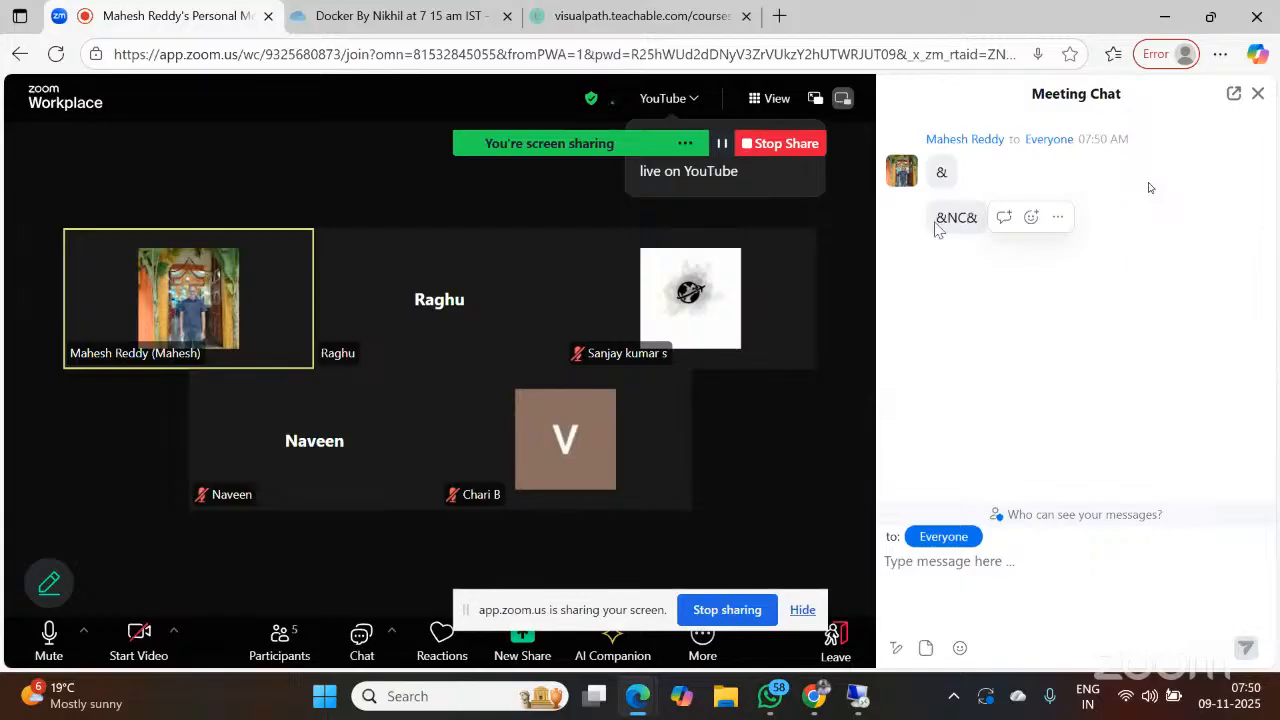
pyautogui.moveTo(934, 222); pyautogui.dragTo(978, 225)
pyautogui.hotkey('ctrl', 'c')
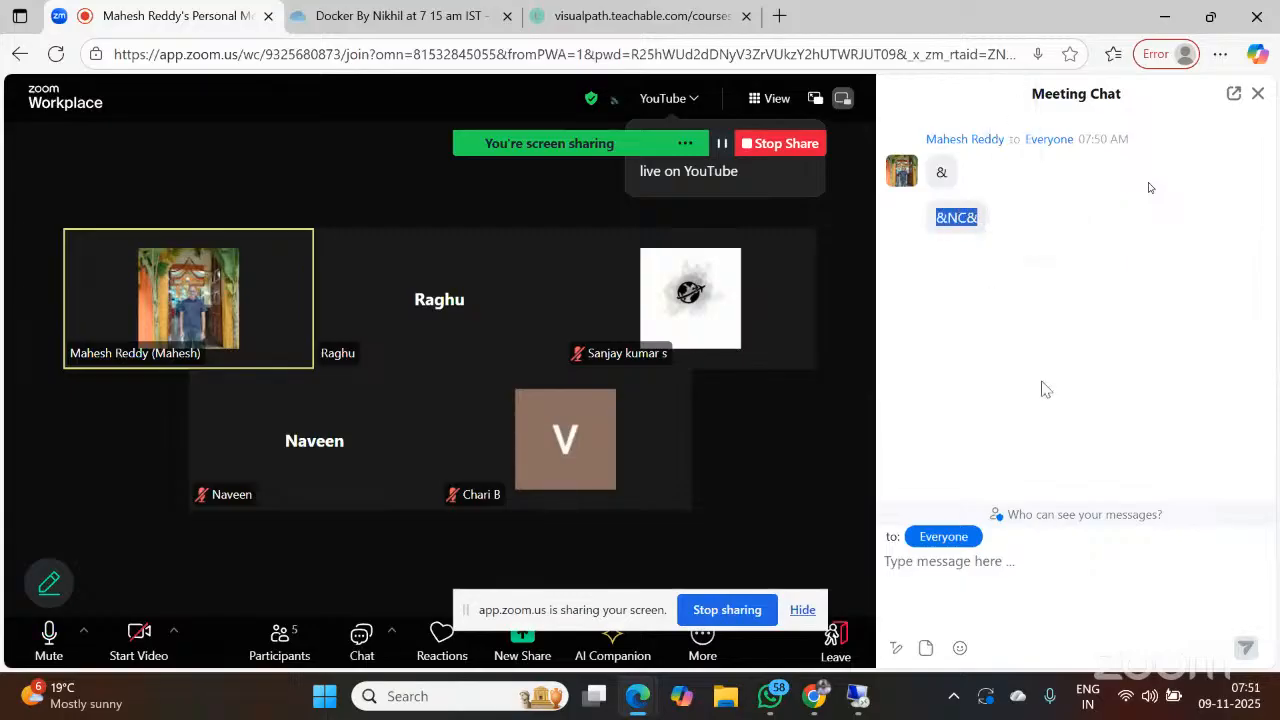
# Return to the remote SAP session and set the authorization group to &NC&
pyautogui.click(860, 698)
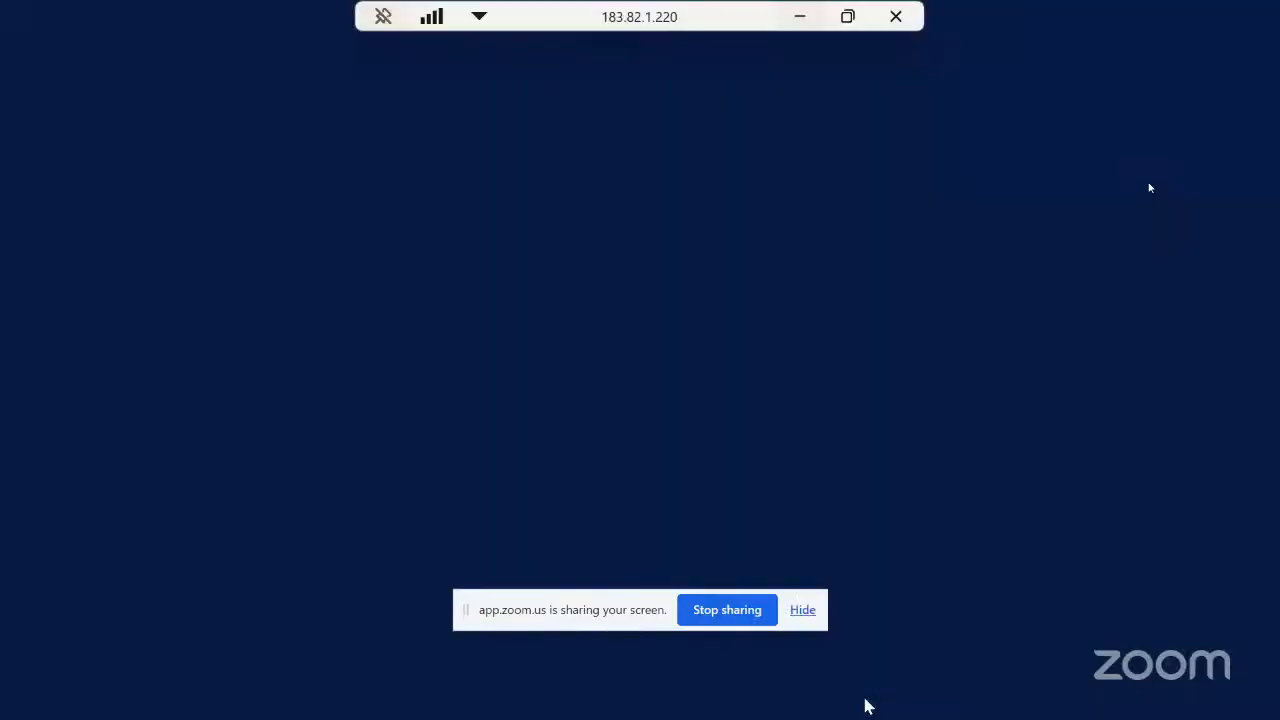
pyautogui.hotkey('ctrl', 'v')
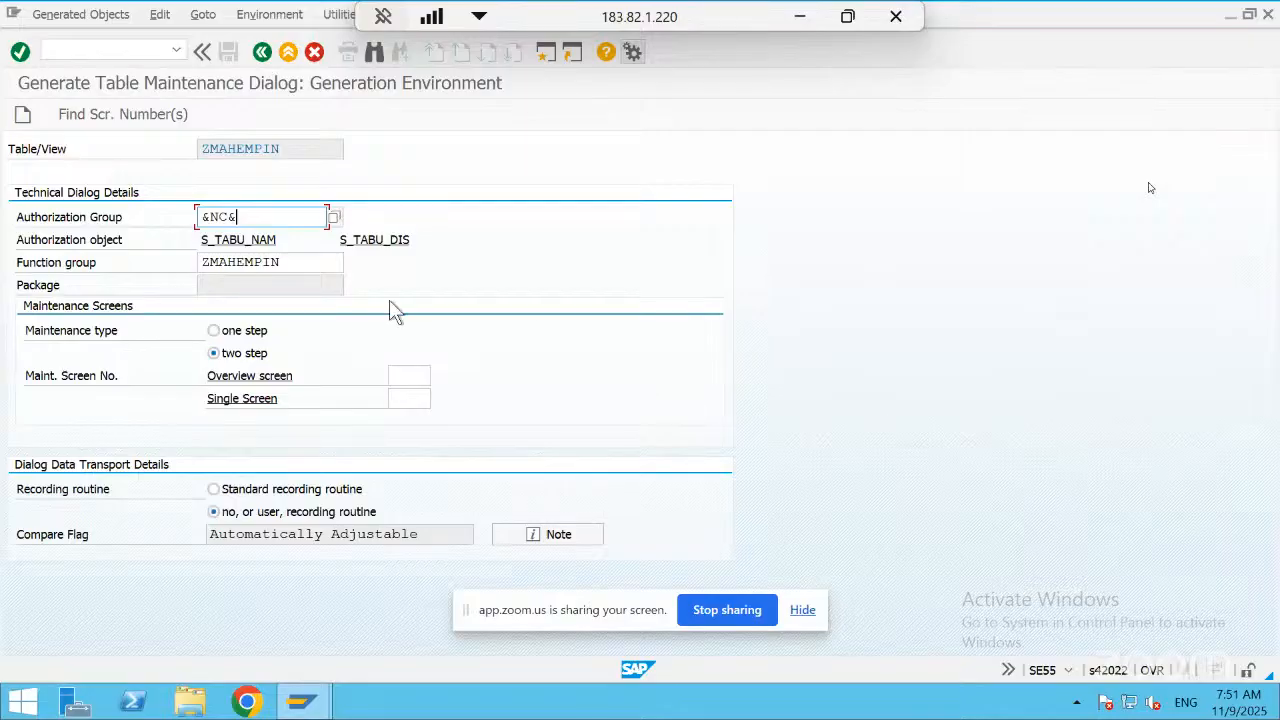
pyautogui.click(332, 267)
pyautogui.press('Return')
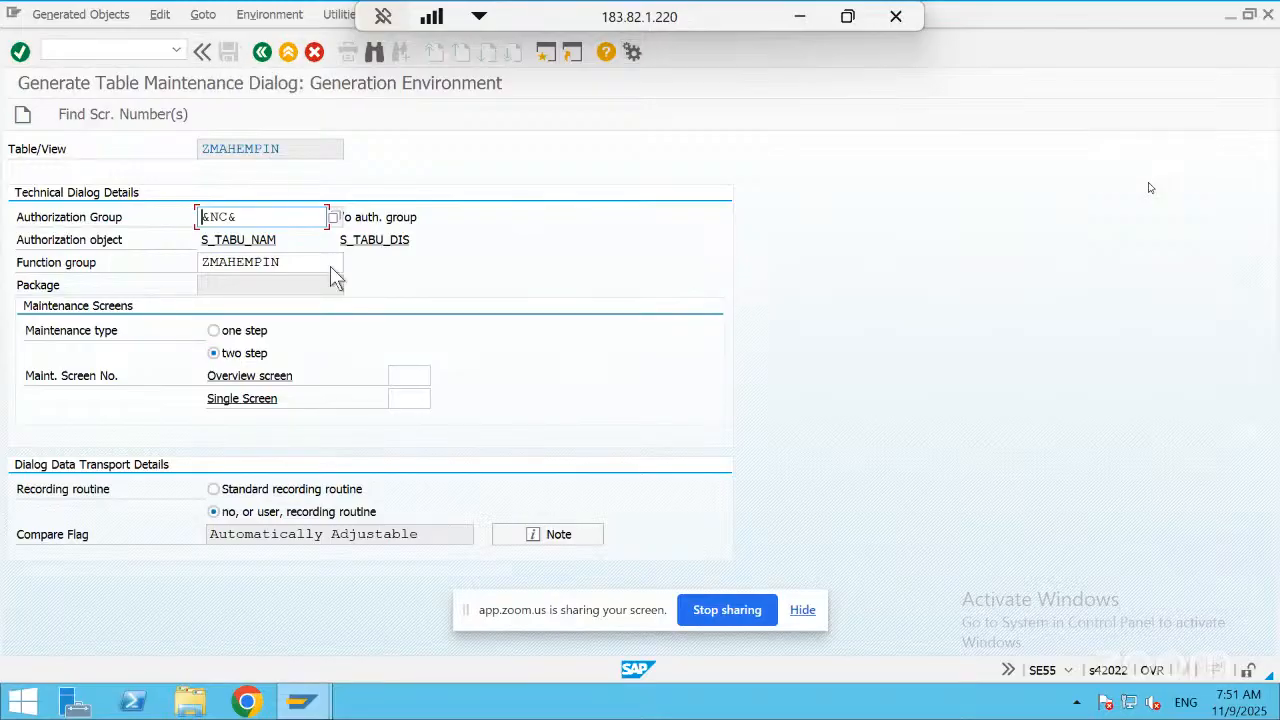
# Set the single screen number to 100 and try to create the maintenance dialog
pyautogui.click(409, 399)
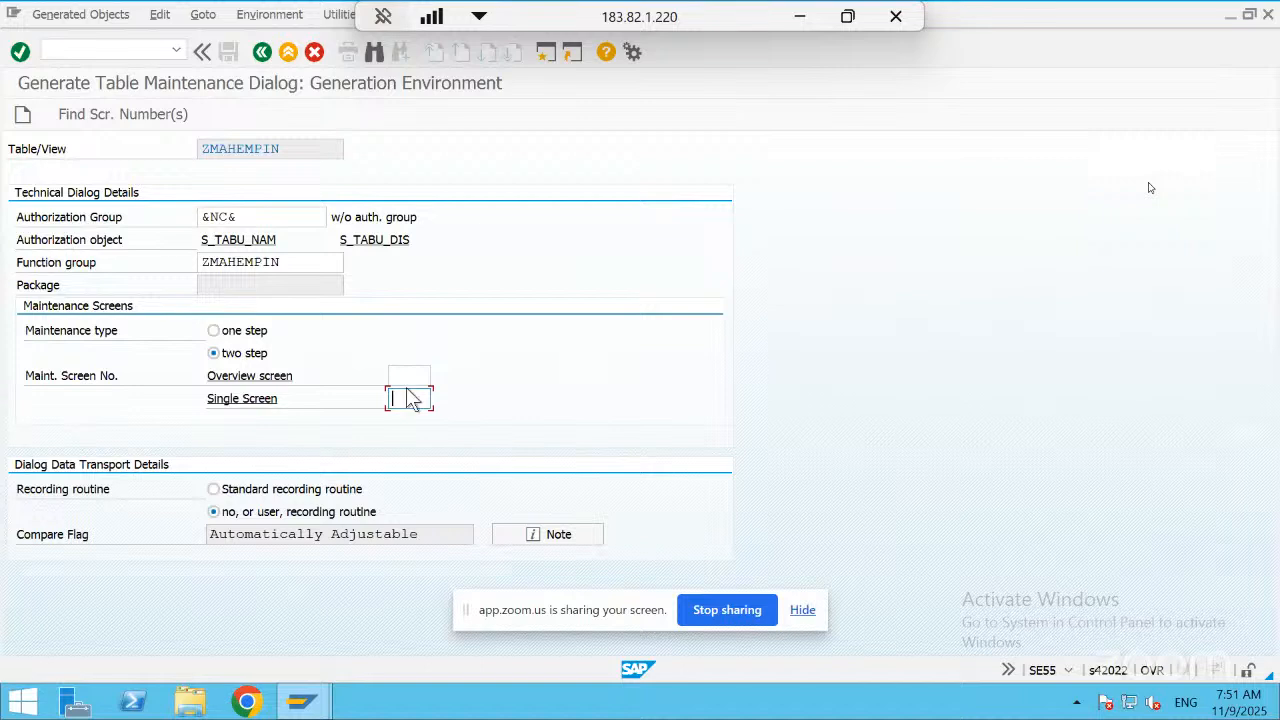
pyautogui.press('Return')
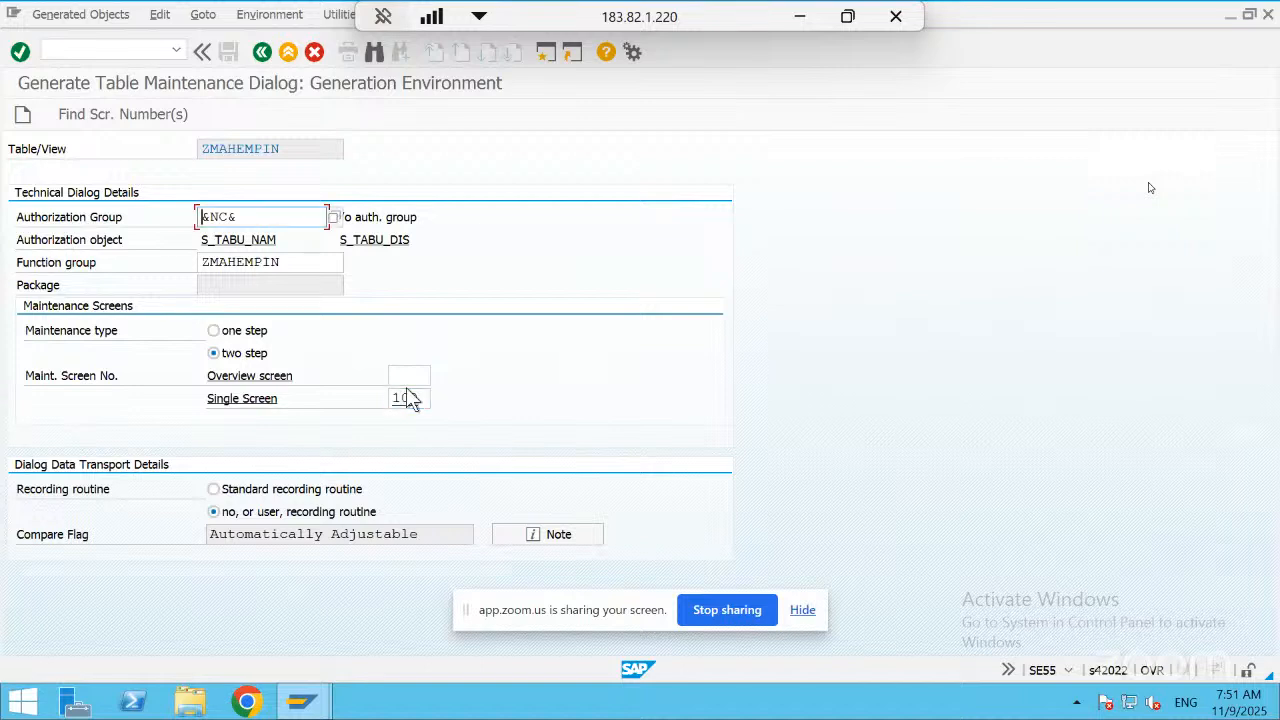
pyautogui.click(82, 15)
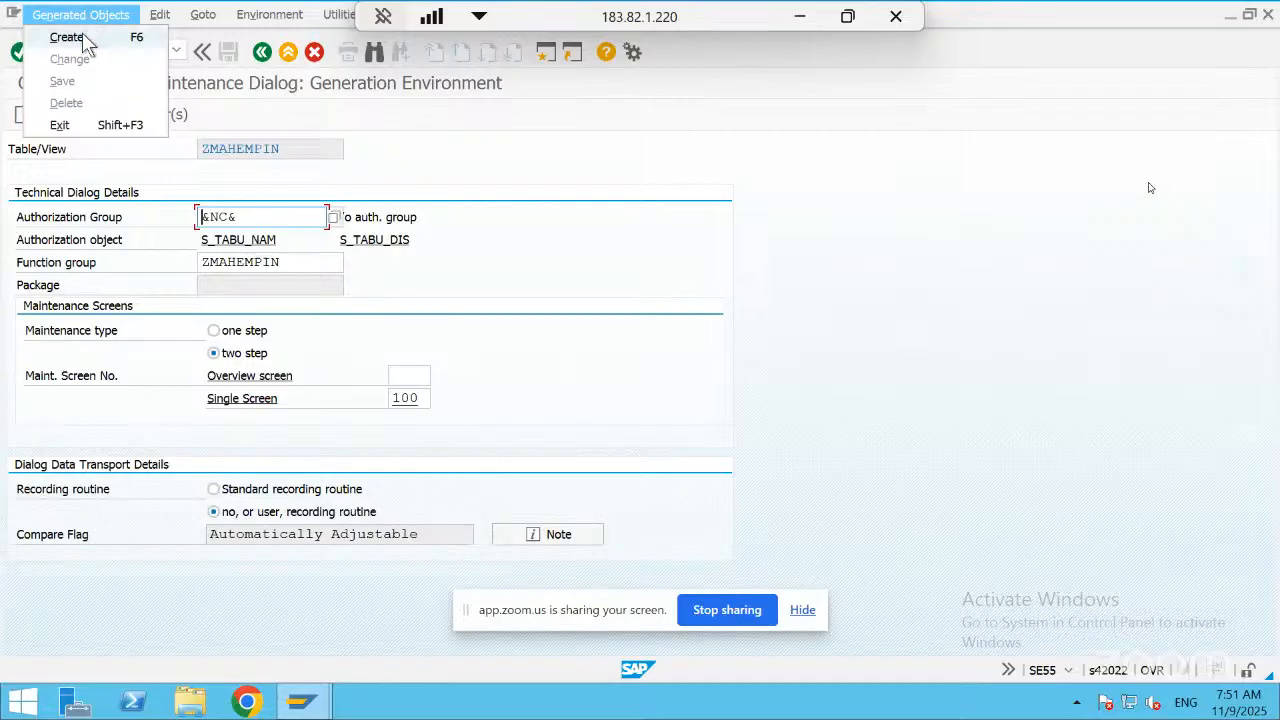
pyautogui.click(84, 37)
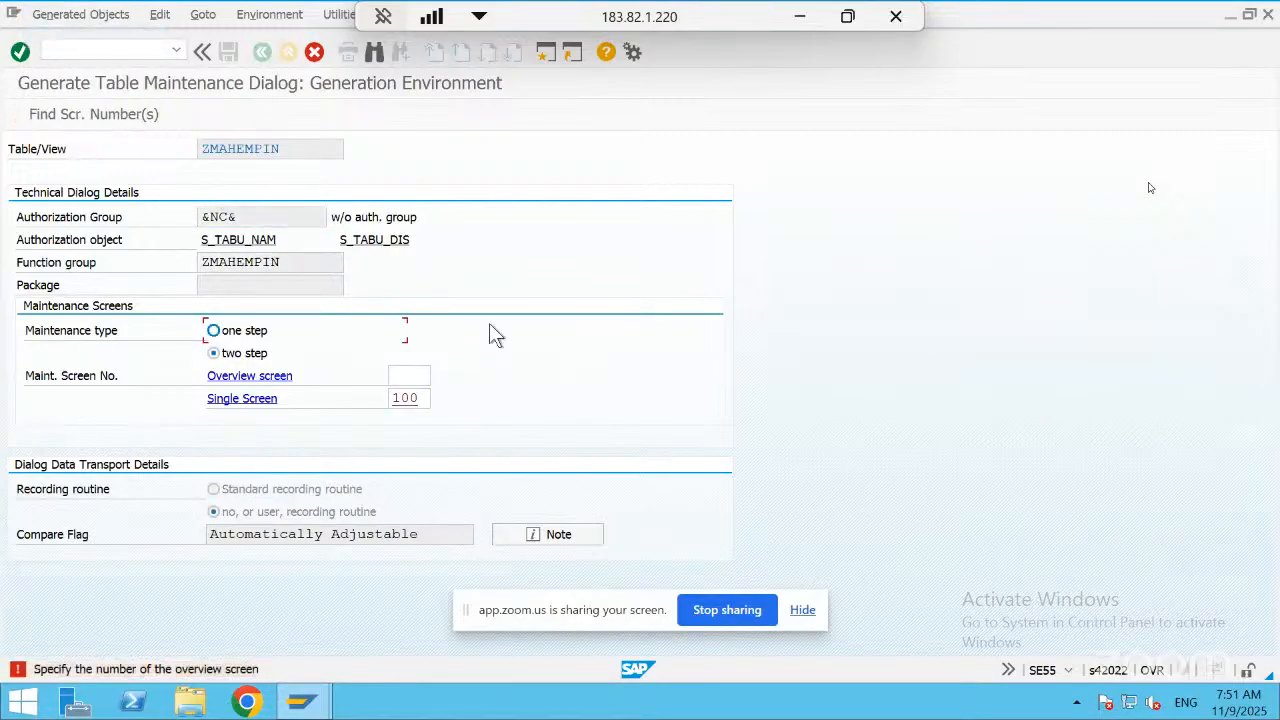
# Set the overview screen number to 100 and the single screen number to 200, and continue the generation
pyautogui.click(424, 398)
pyautogui.press('BackSpace')
pyautogui.press('BackSpace')
pyautogui.press('BackSpace')
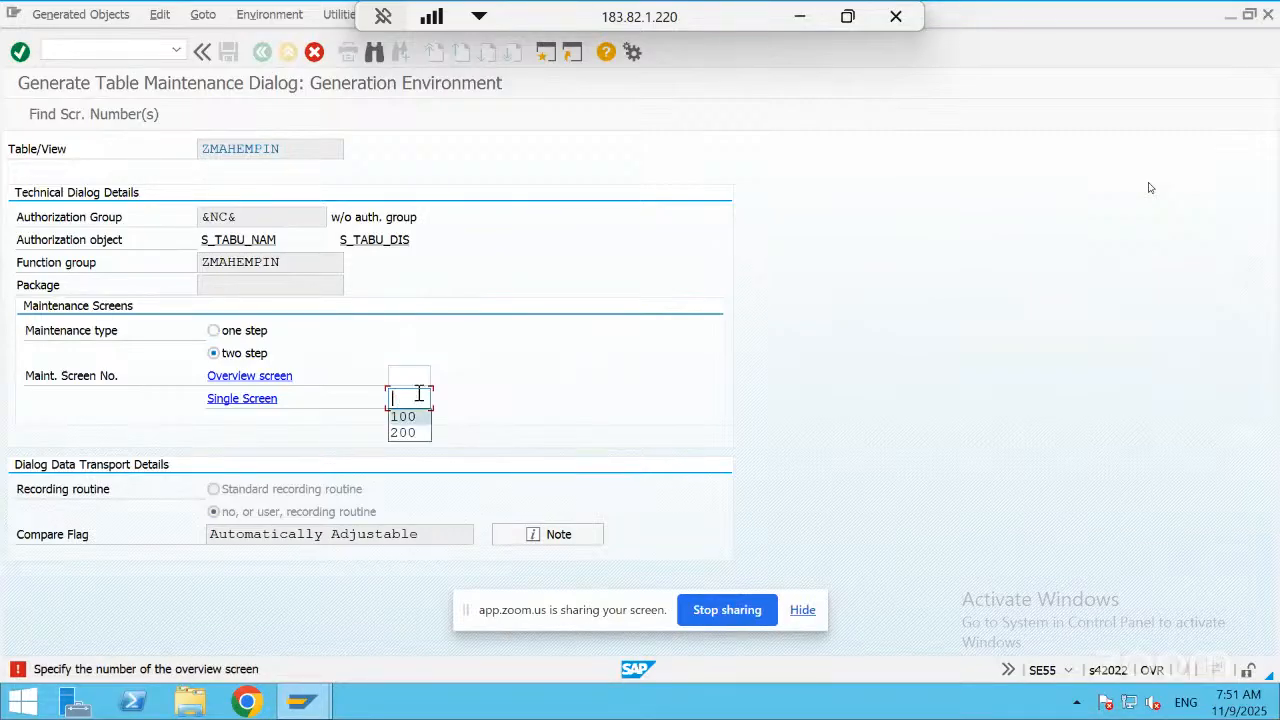
pyautogui.click(414, 373)
pyautogui.write('10')
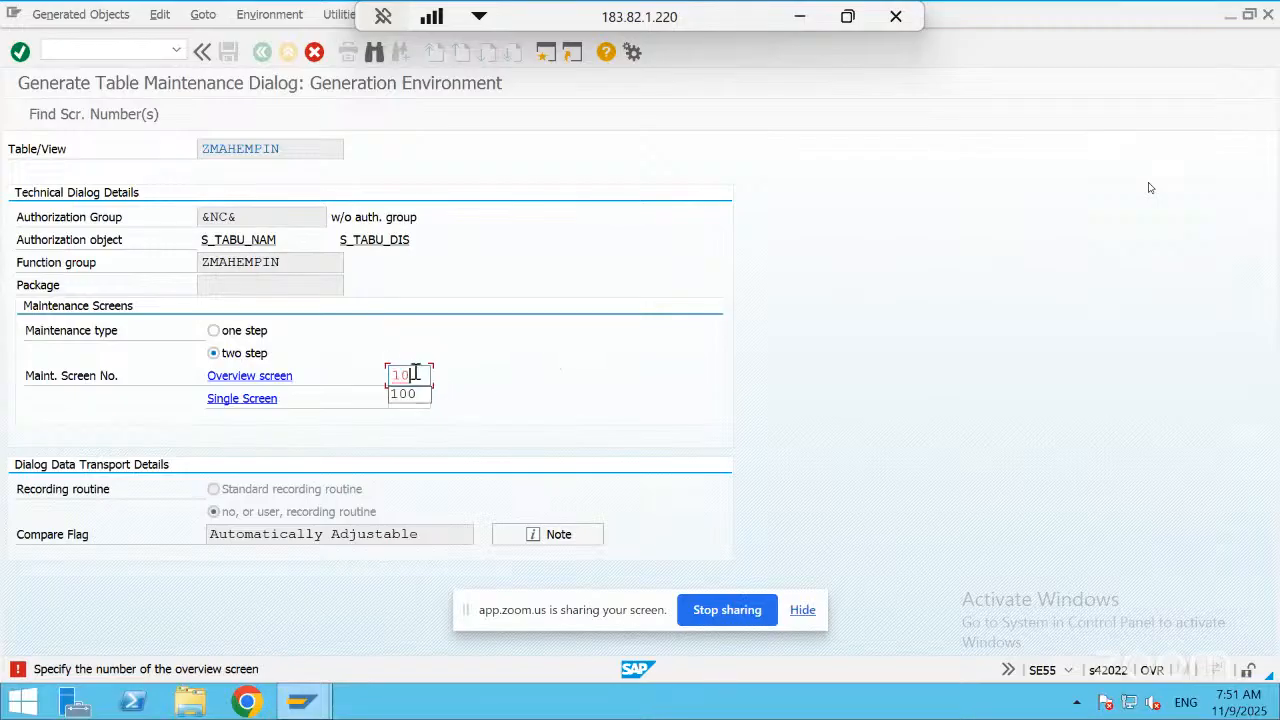
pyautogui.write('0')
pyautogui.press('Tab')
pyautogui.write('200')
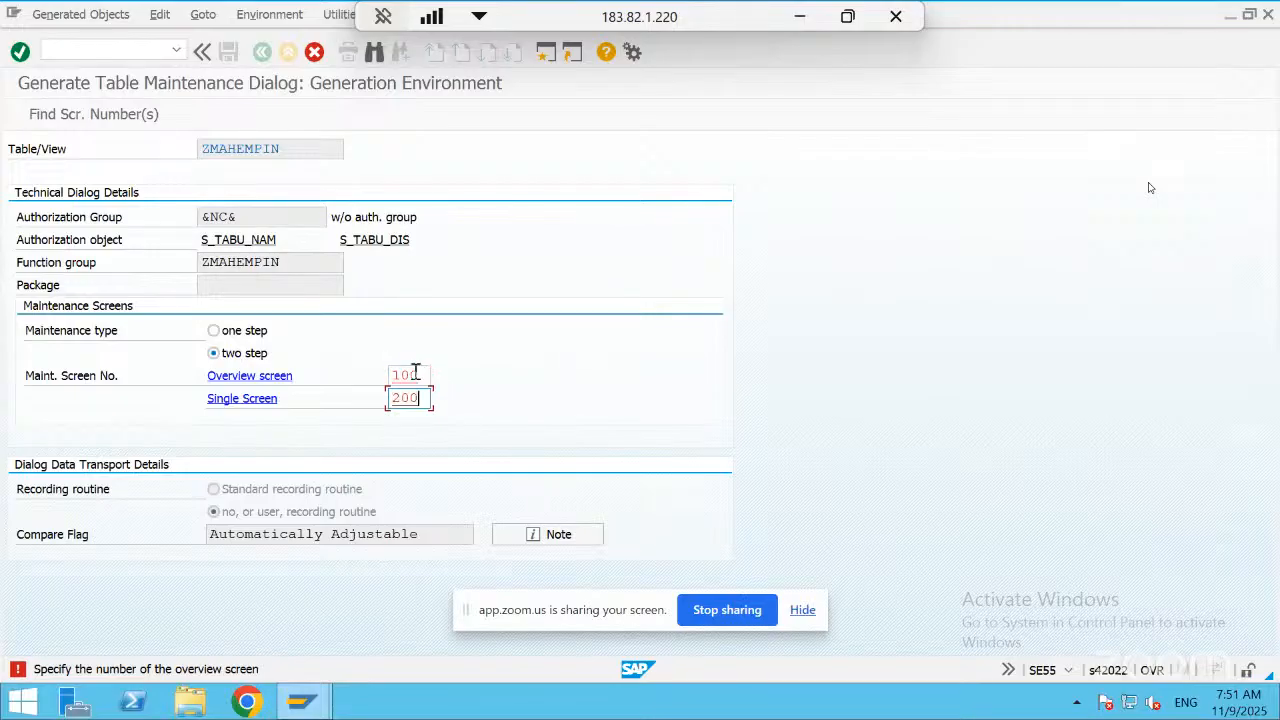
pyautogui.press('Return')
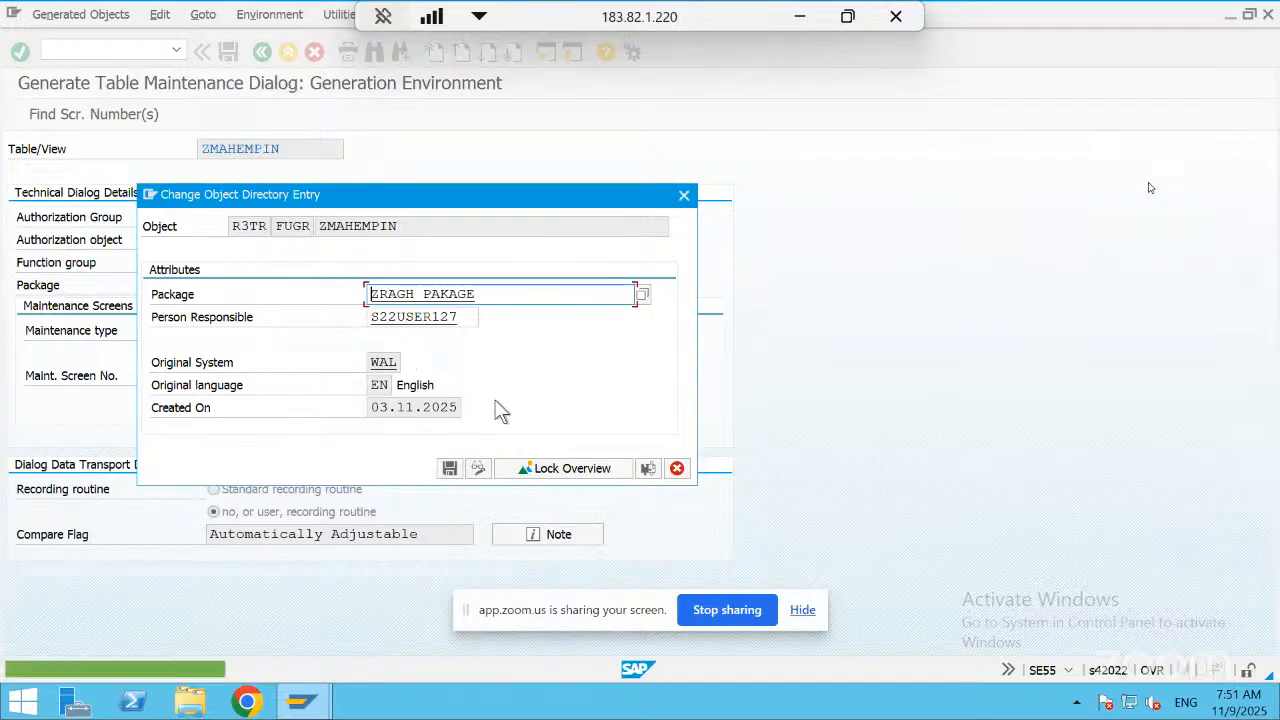
# Save function group ZMAHEMPIN in package ZRAGH_PAKAGE and cancel the directory entry for the maintenance object
pyautogui.click(451, 469)
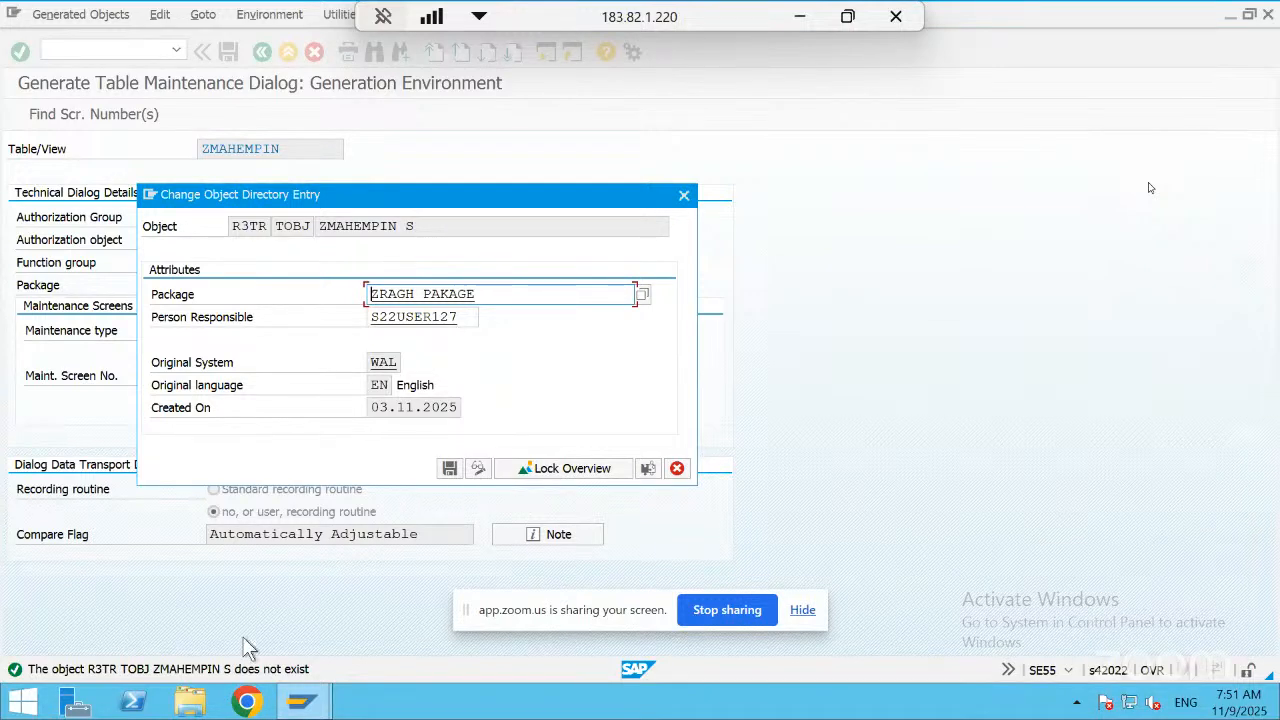
pyautogui.click(677, 470)
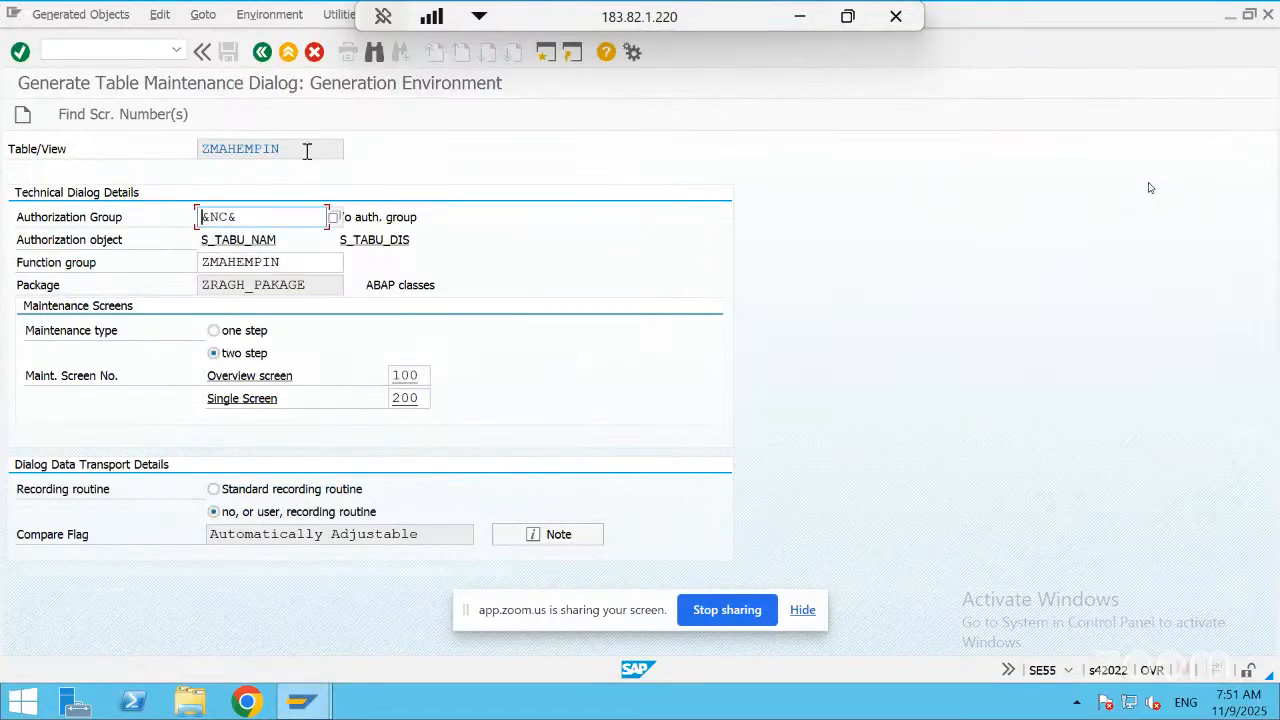
# Try to create the maintenance dialog again, then return to table ZMAHEMPIN and reopen its table maintenance generator
pyautogui.click(96, 16)
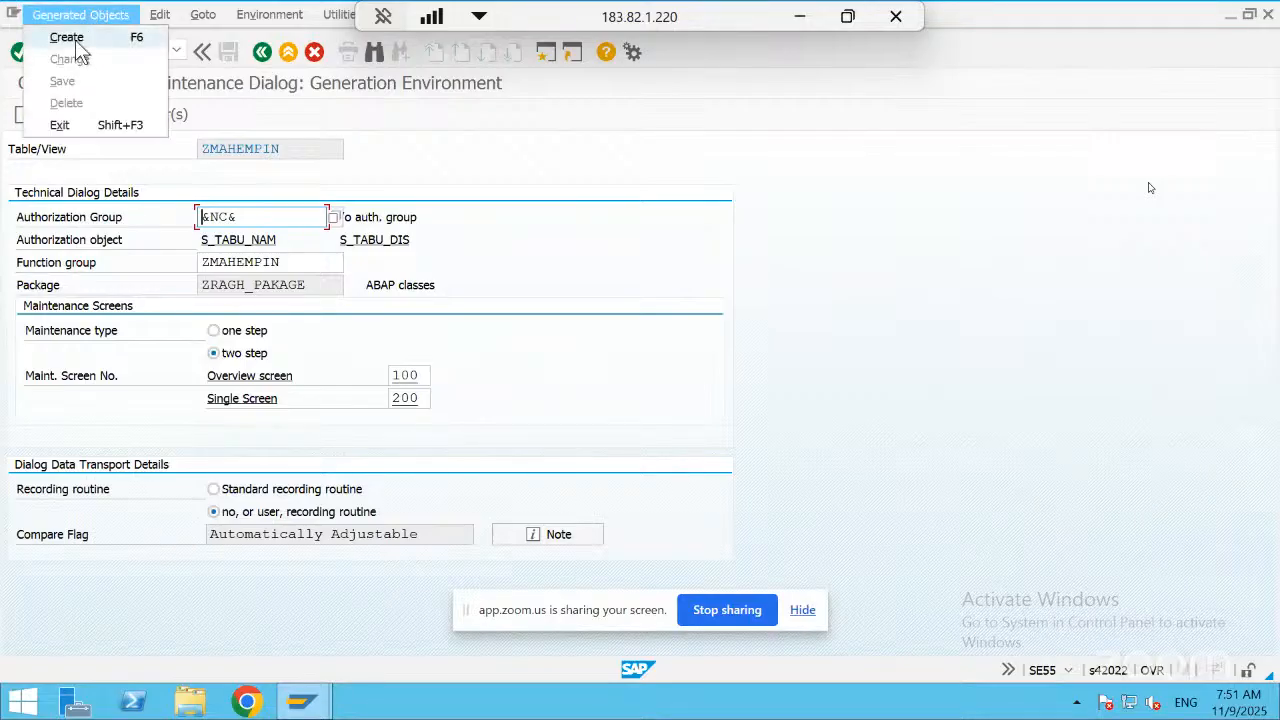
pyautogui.click(72, 40)
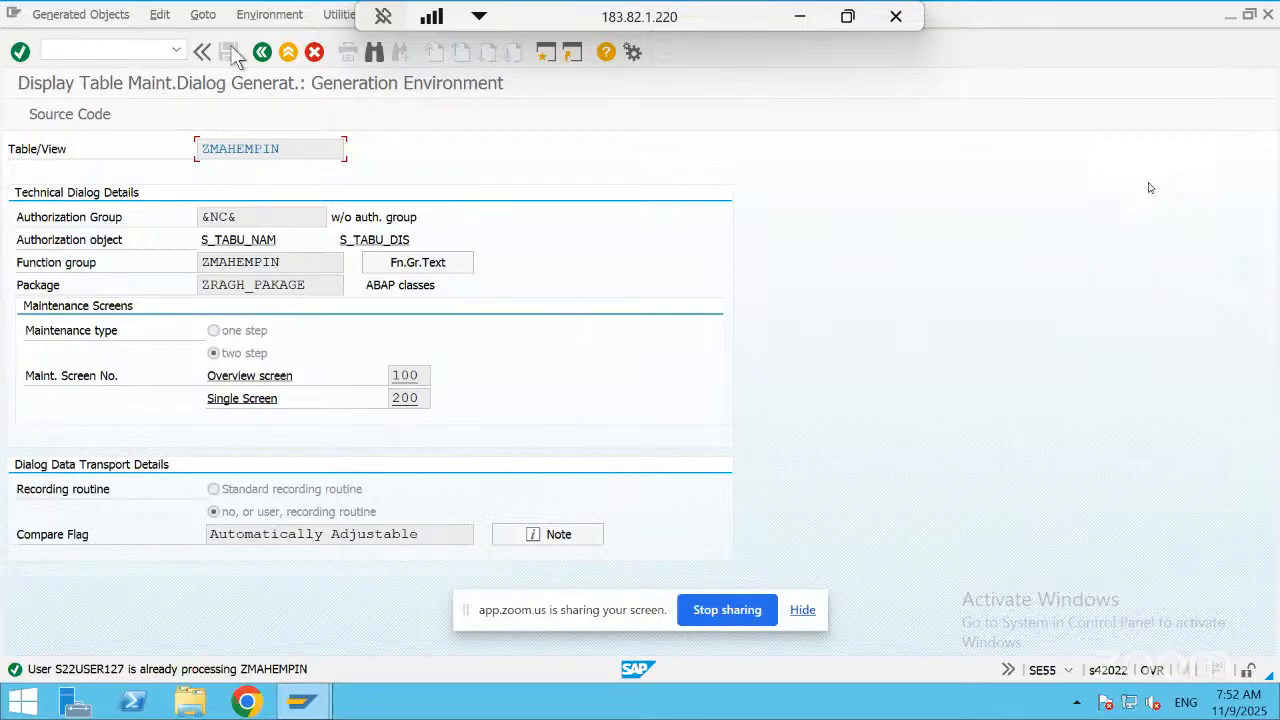
pyautogui.click(259, 54)
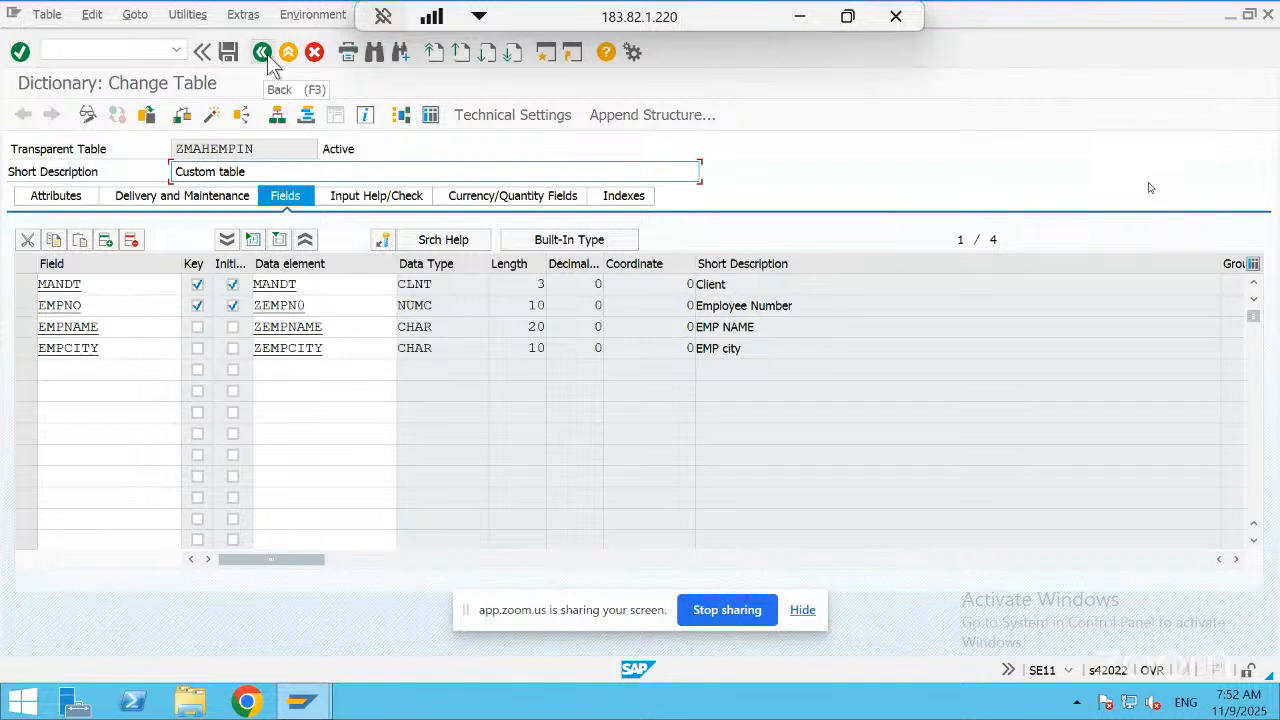
pyautogui.click(200, 15)
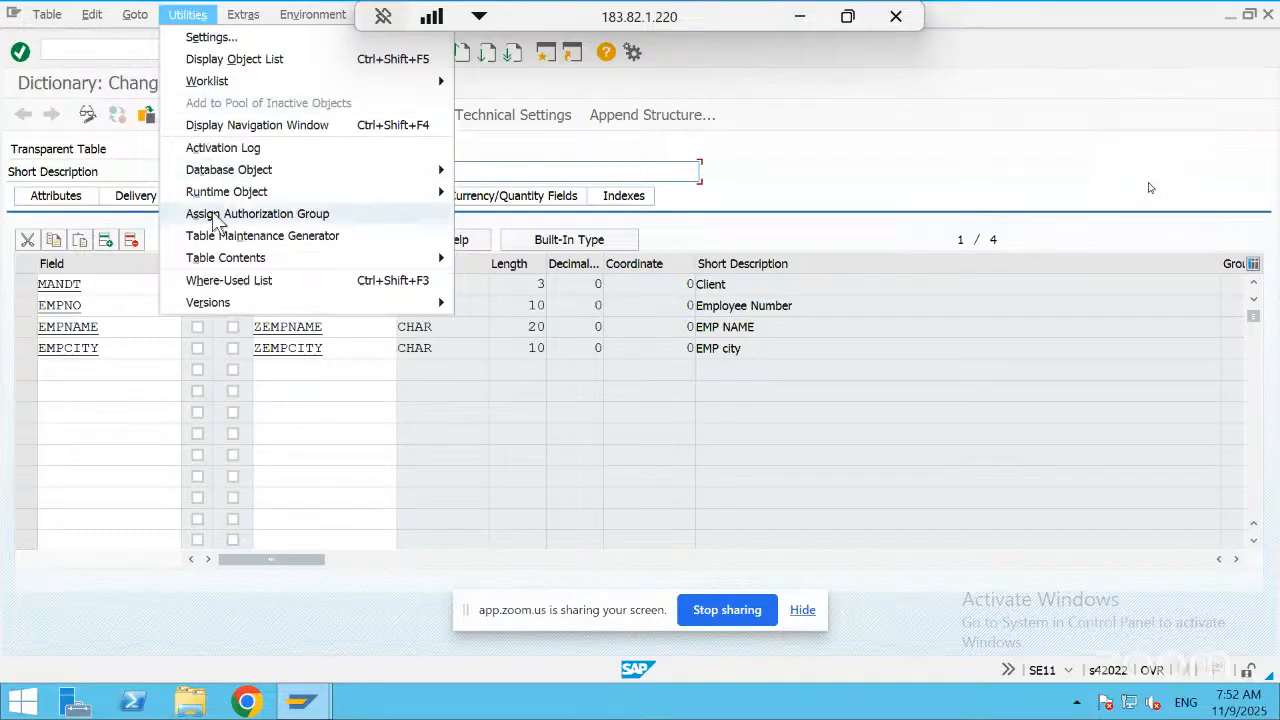
pyautogui.click(219, 236)
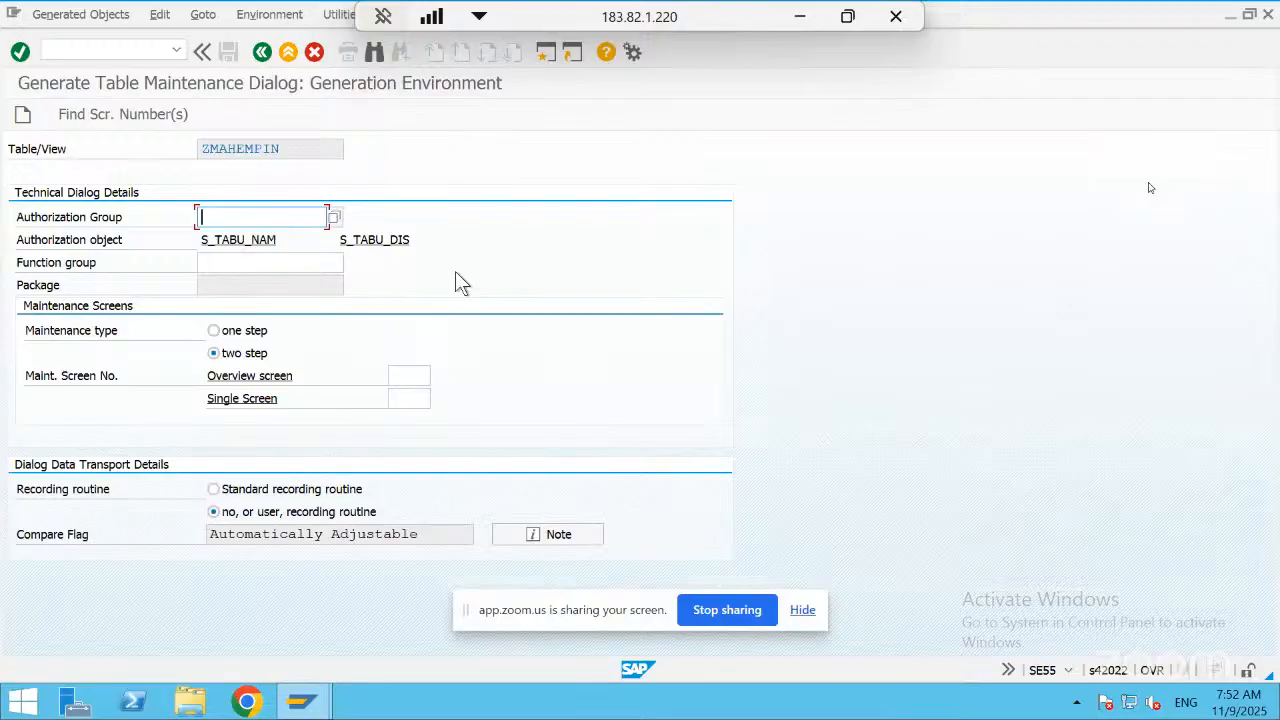
# Set the authorization group to &NC& and the function group to ZMAHEMPIN again
pyautogui.press('Down')
pyautogui.press('Return')
pyautogui.press('Tab')
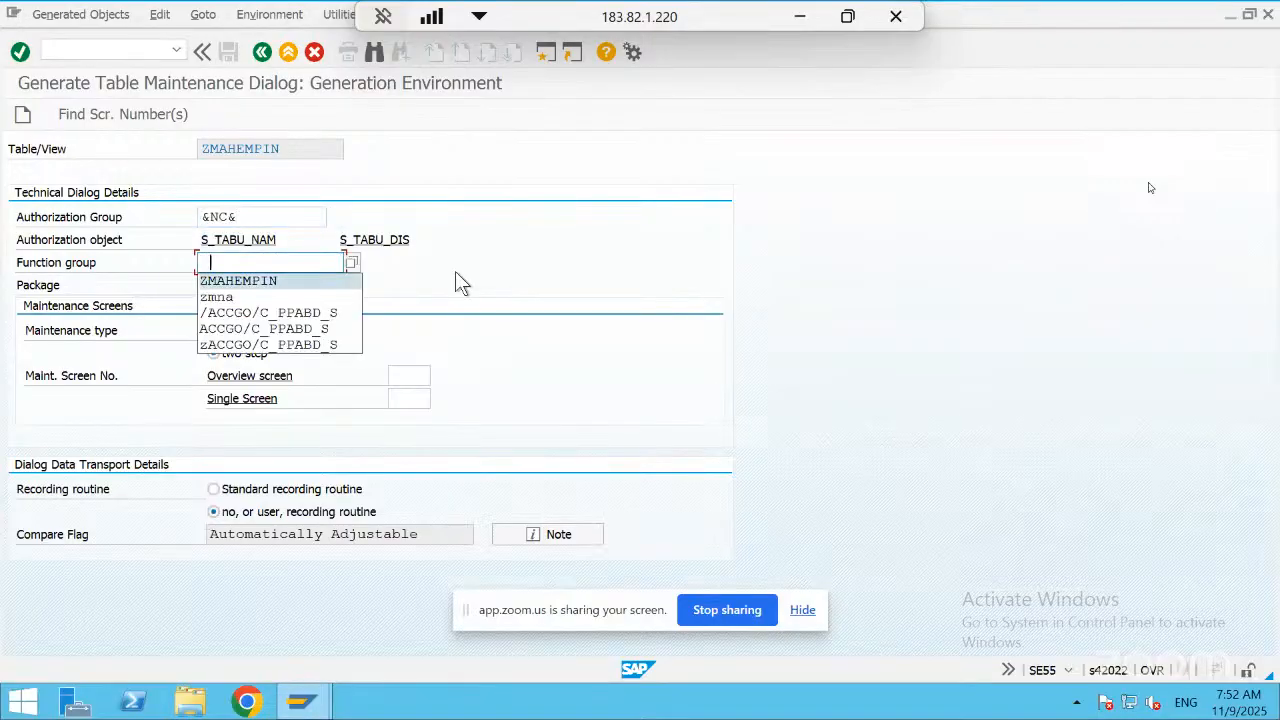
pyautogui.press('Return')
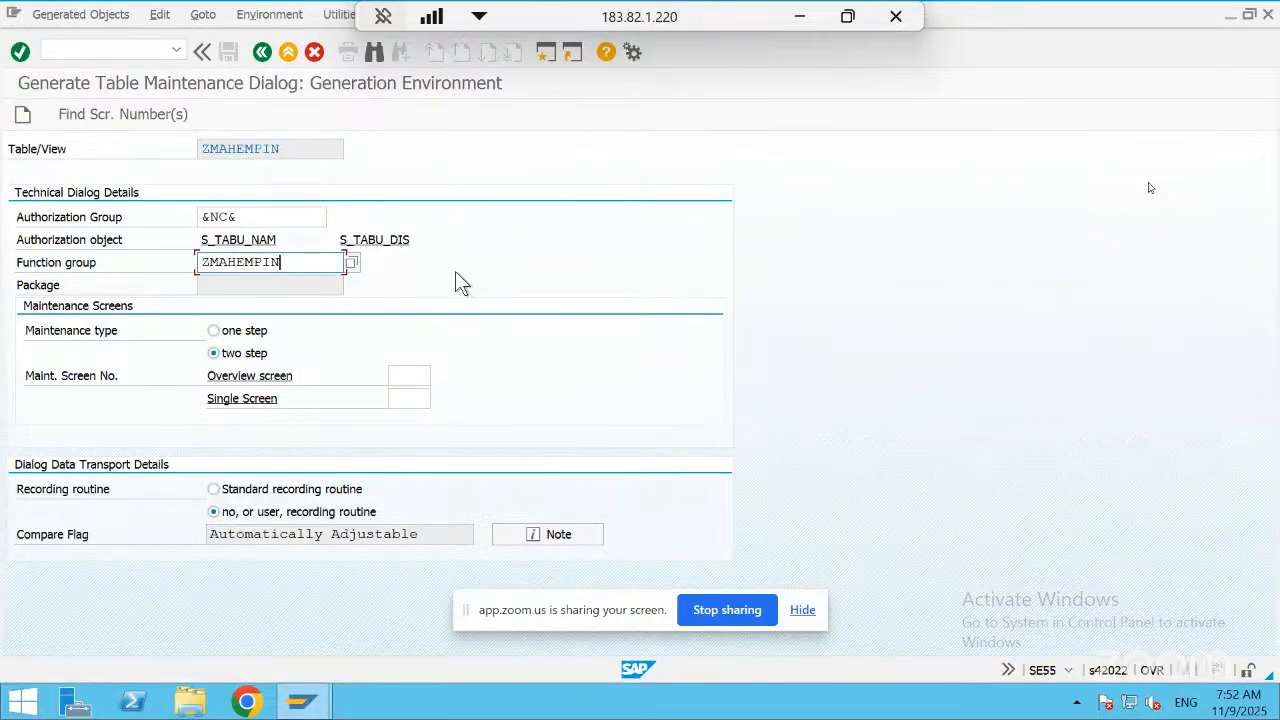
# Enter 100 as the overview screen and 200 as the single screen for the two-step maintenance dialog
pyautogui.click(410, 373)
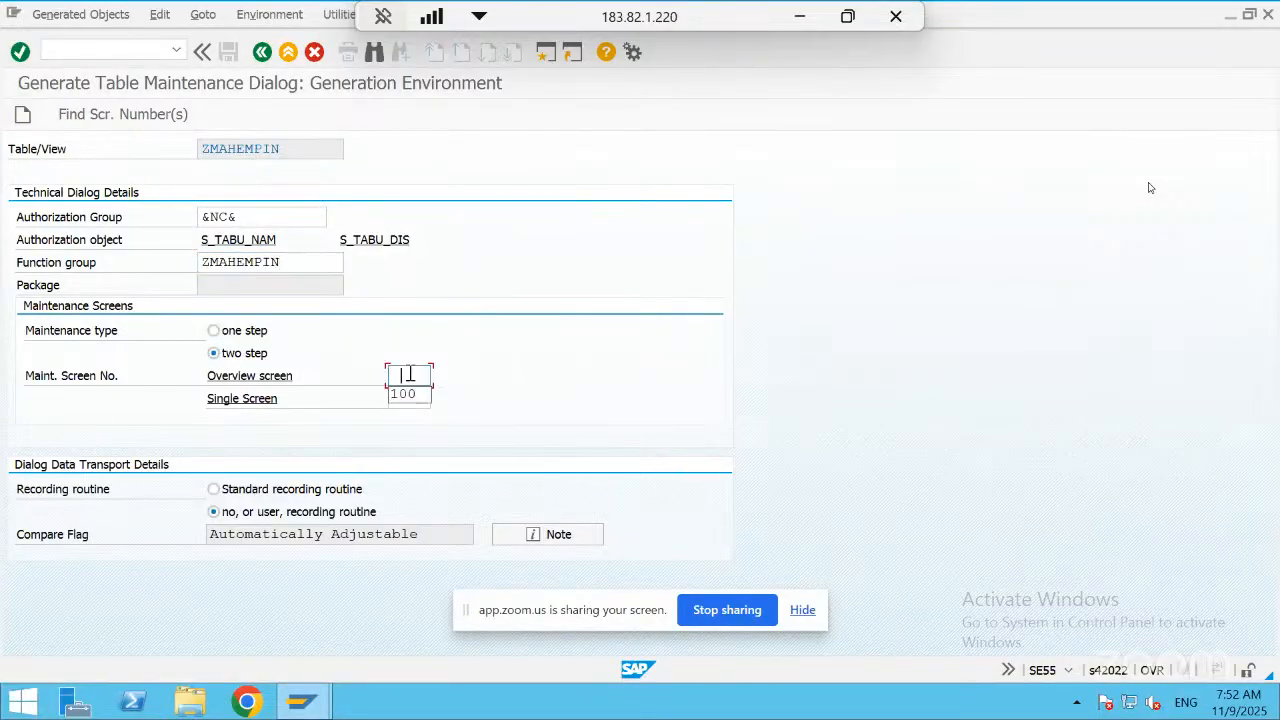
pyautogui.write('100')
pyautogui.press('Tab')
pyautogui.press('Return')
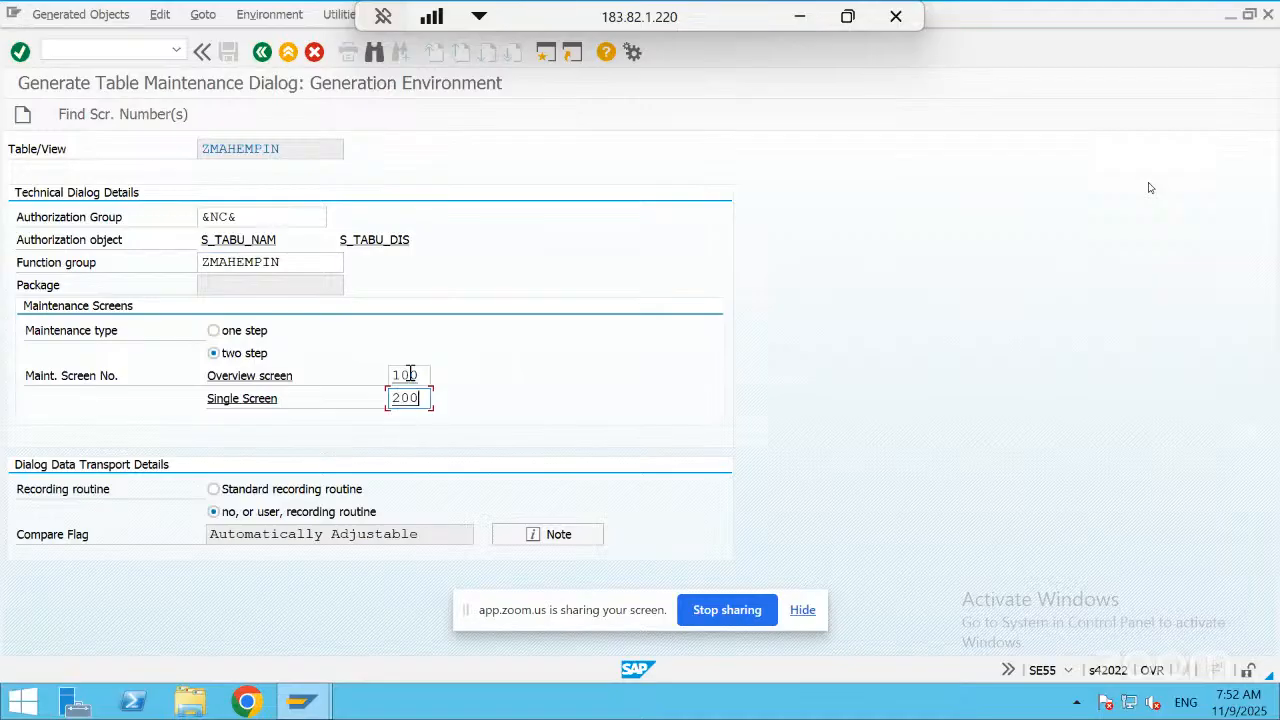
# Create the two-step maintenance dialog, saving its function group and maintenance object in package ZRAGH_PAKAGE under workbench request WALK914730
pyautogui.press('Return')
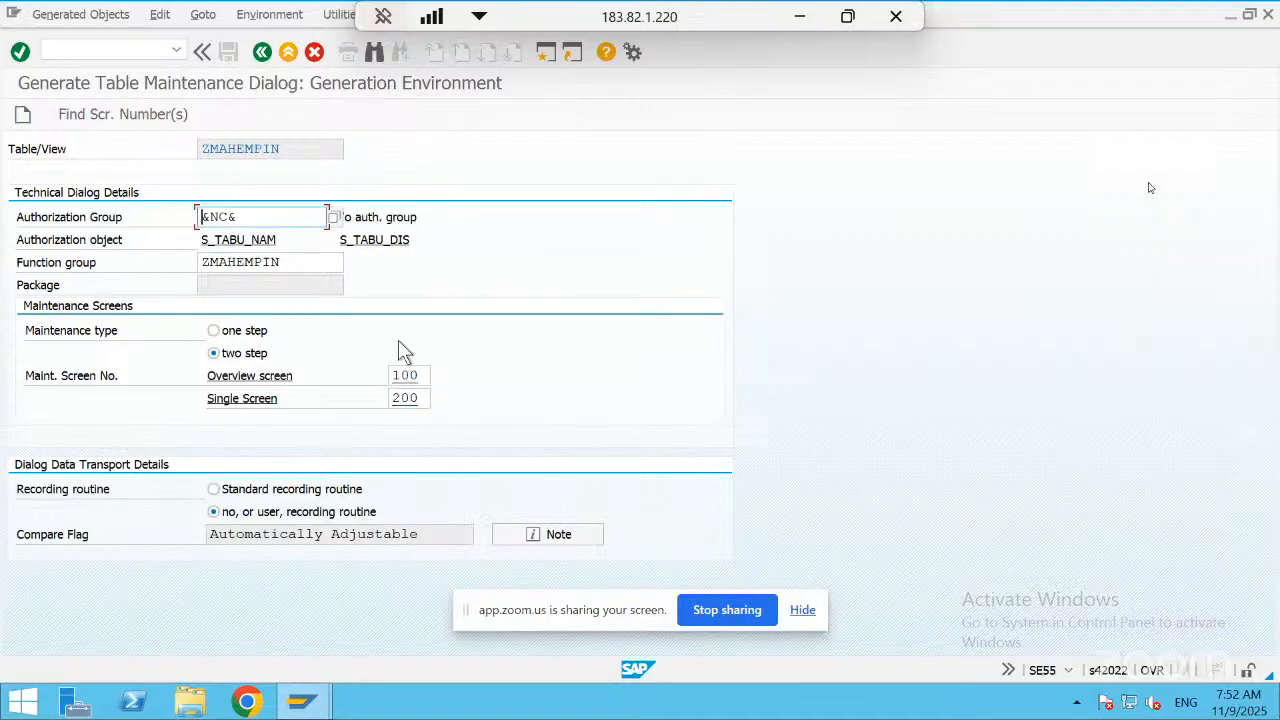
pyautogui.click(23, 115)
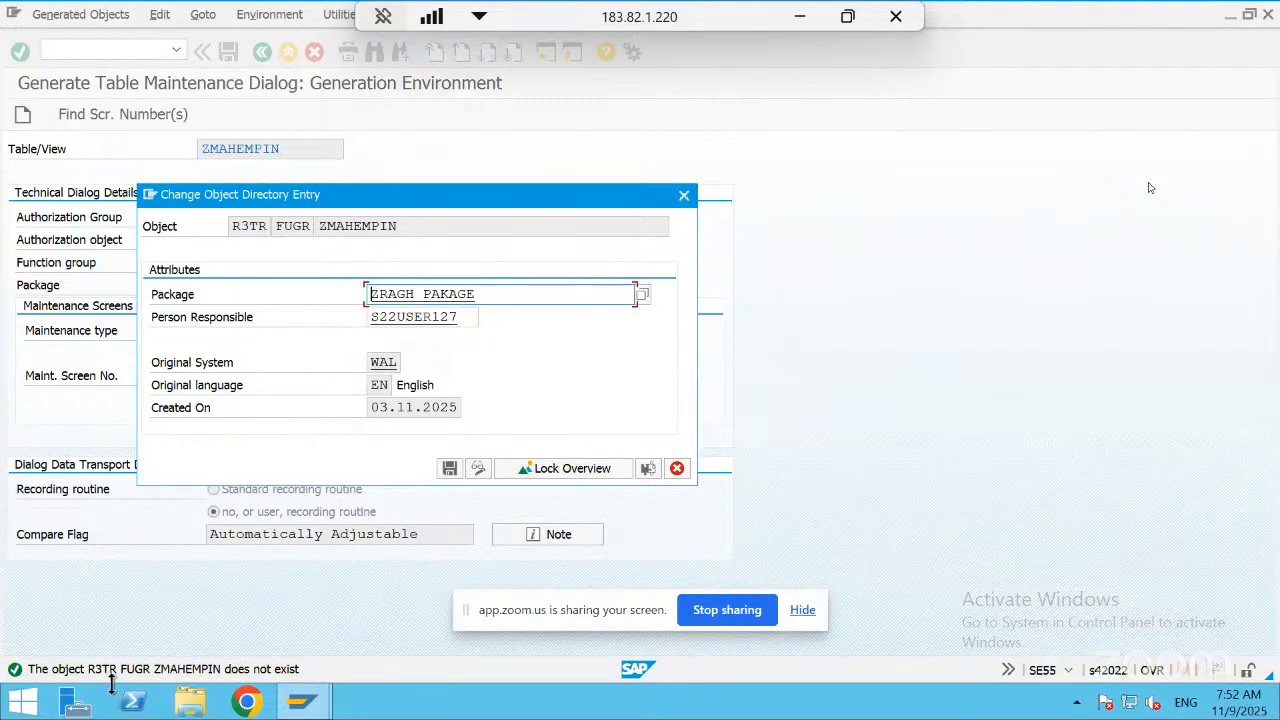
pyautogui.click(450, 468)
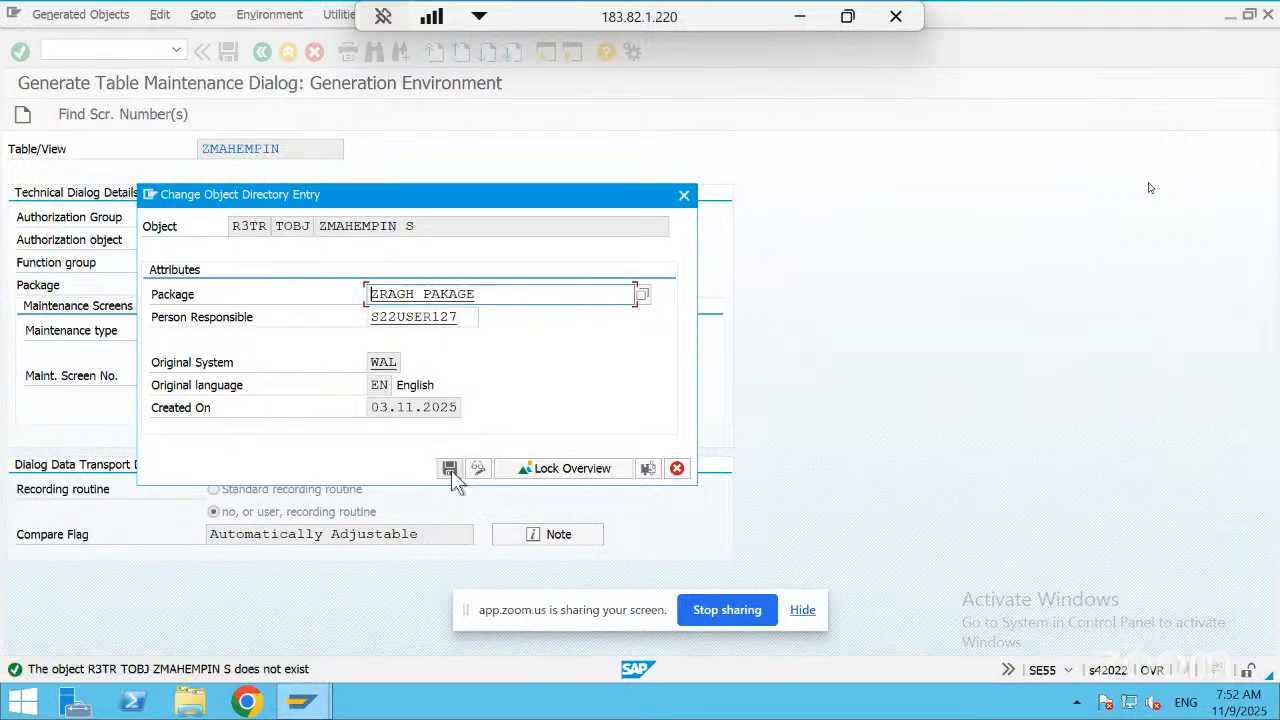
pyautogui.click(451, 470)
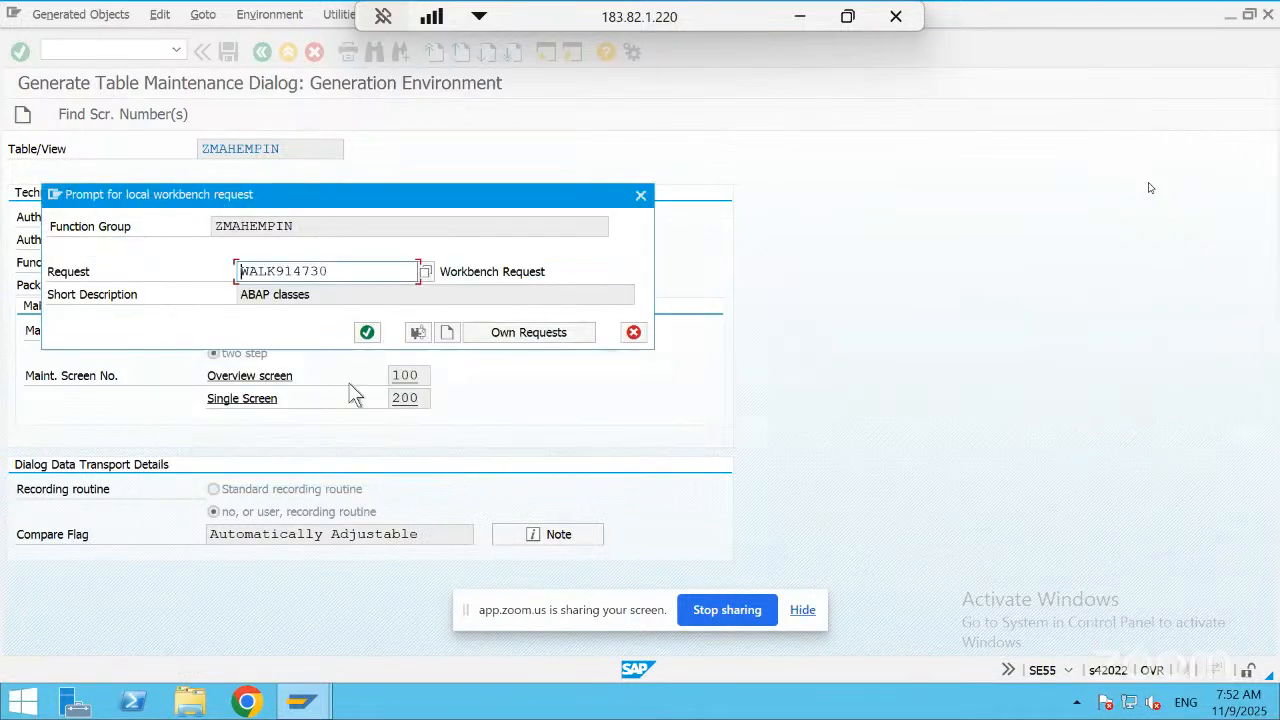
pyautogui.click(367, 333)
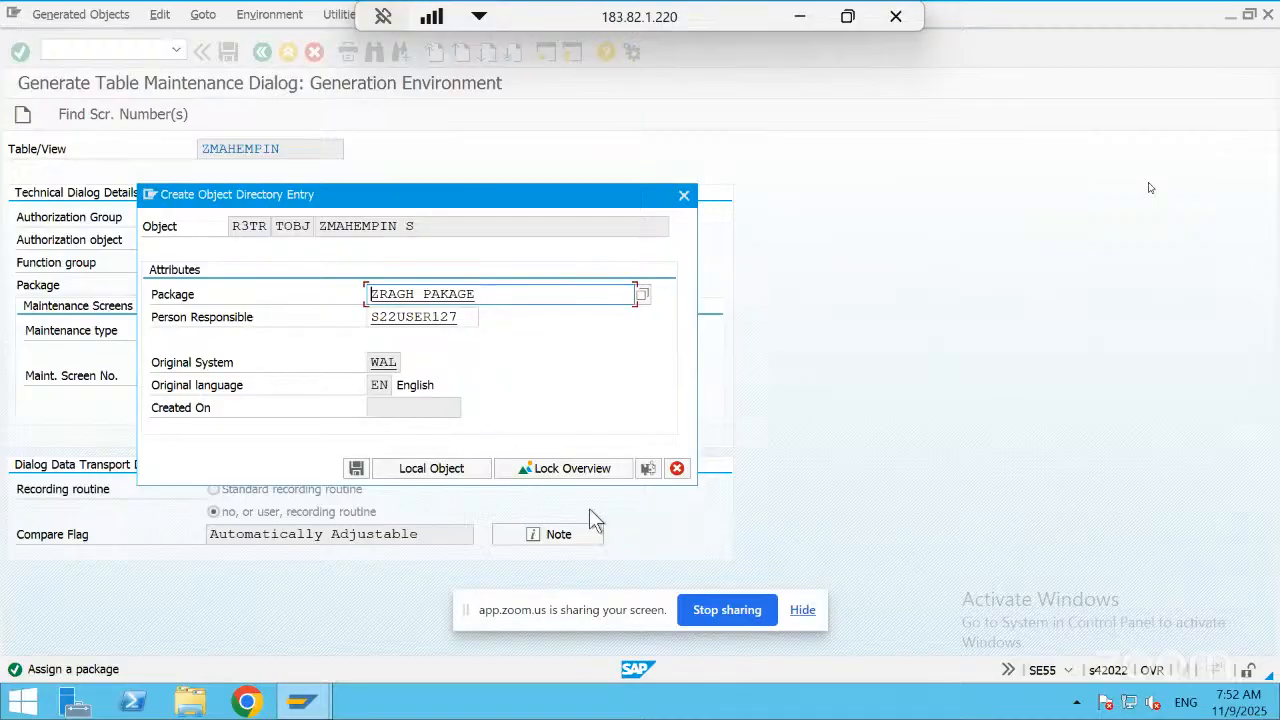
pyautogui.click(357, 468)
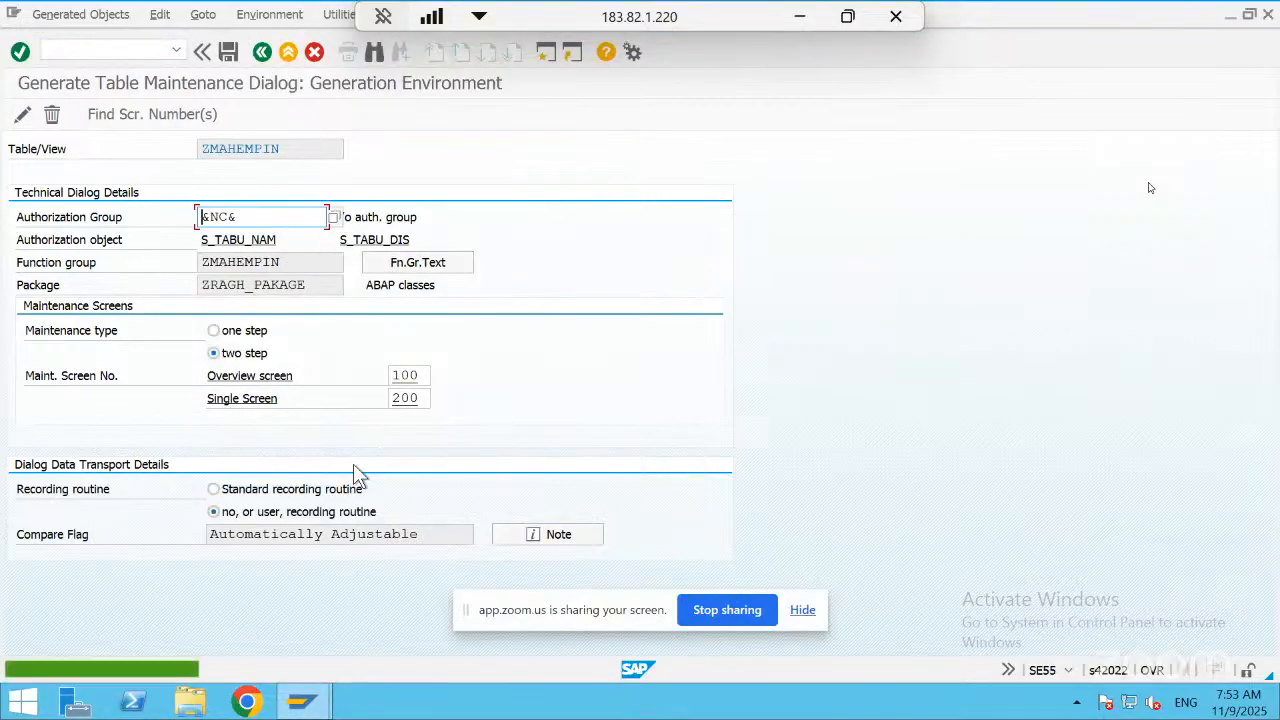
# Return to the table definition and copy the table name ZMAHEMPIN
pyautogui.click(262, 52)
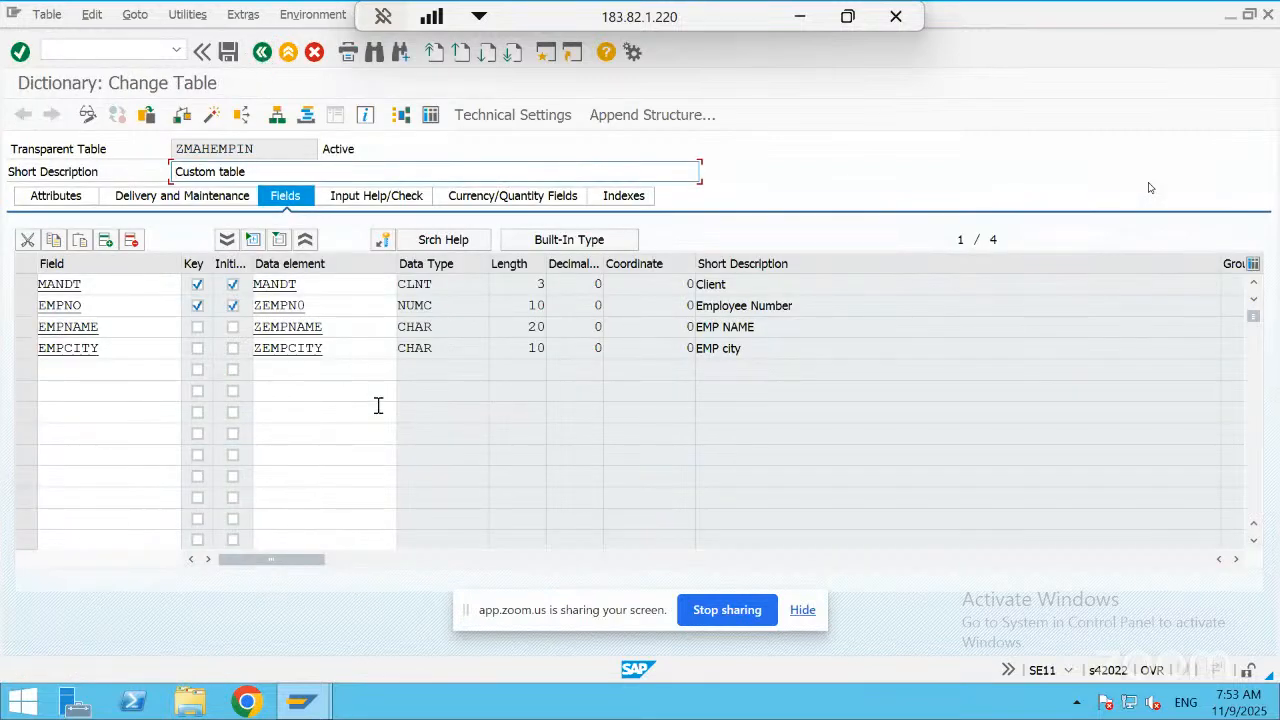
pyautogui.click(242, 15)
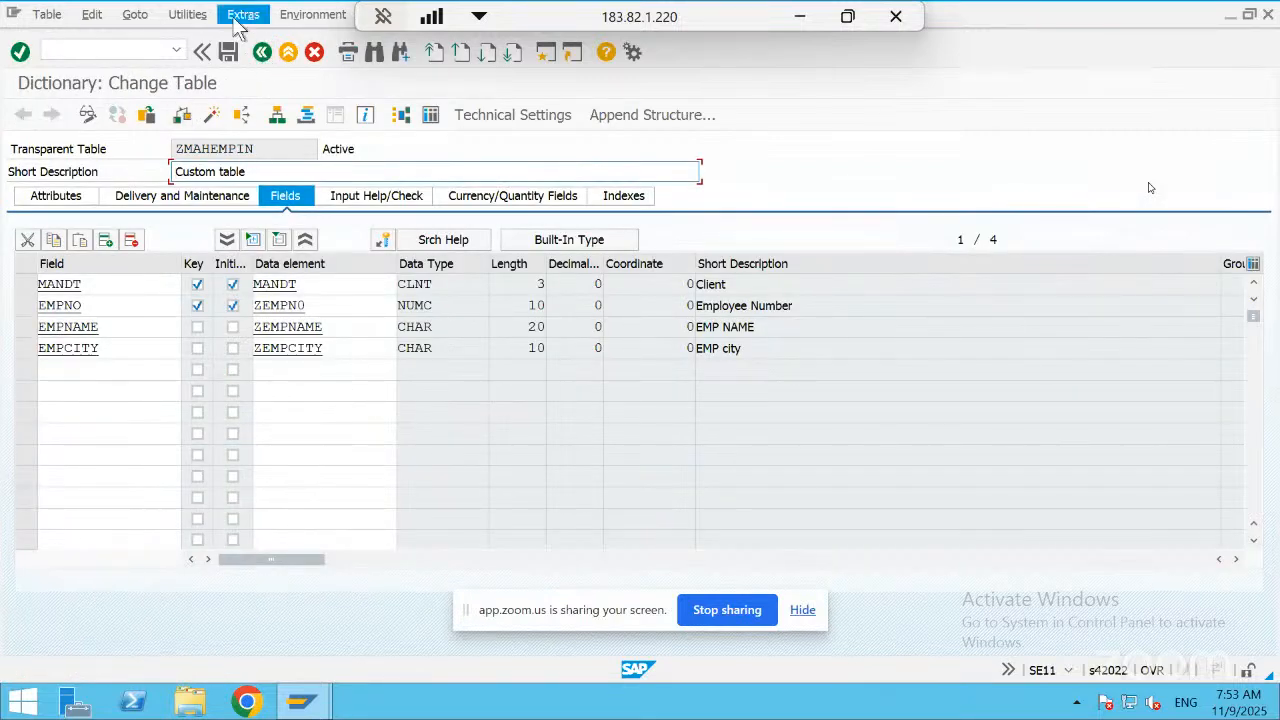
pyautogui.click(188, 14)
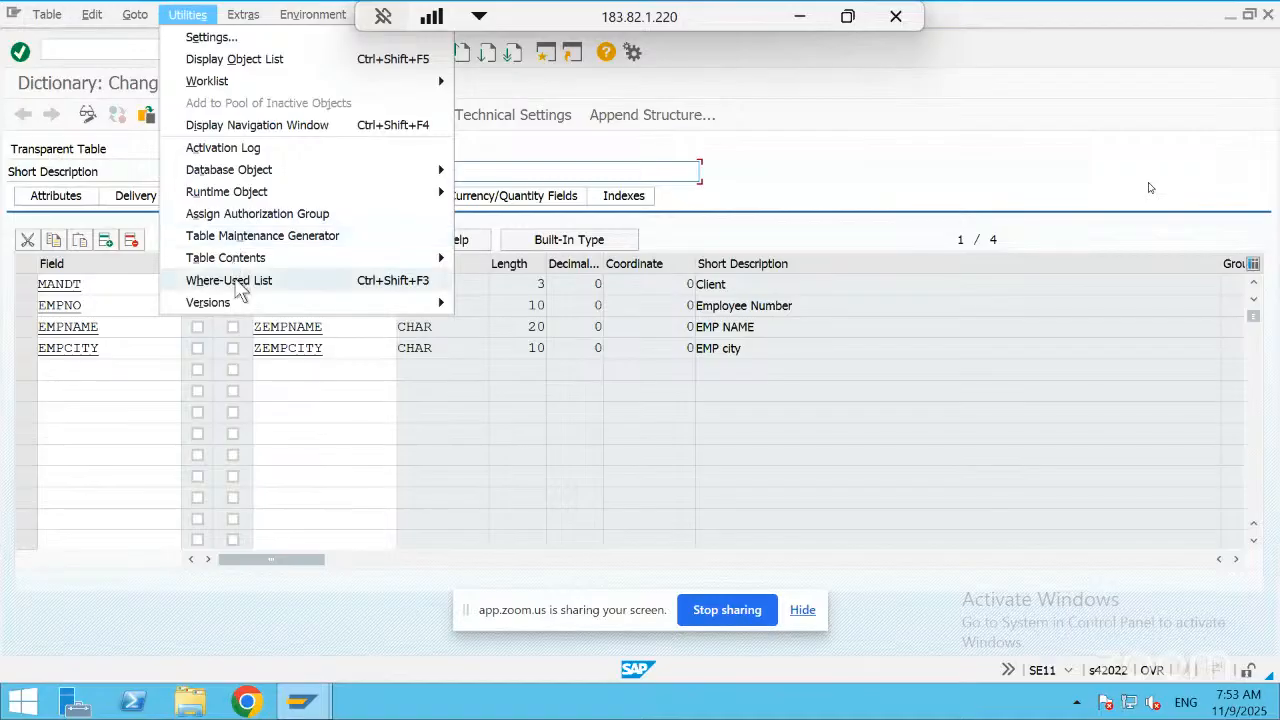
pyautogui.click(798, 170)
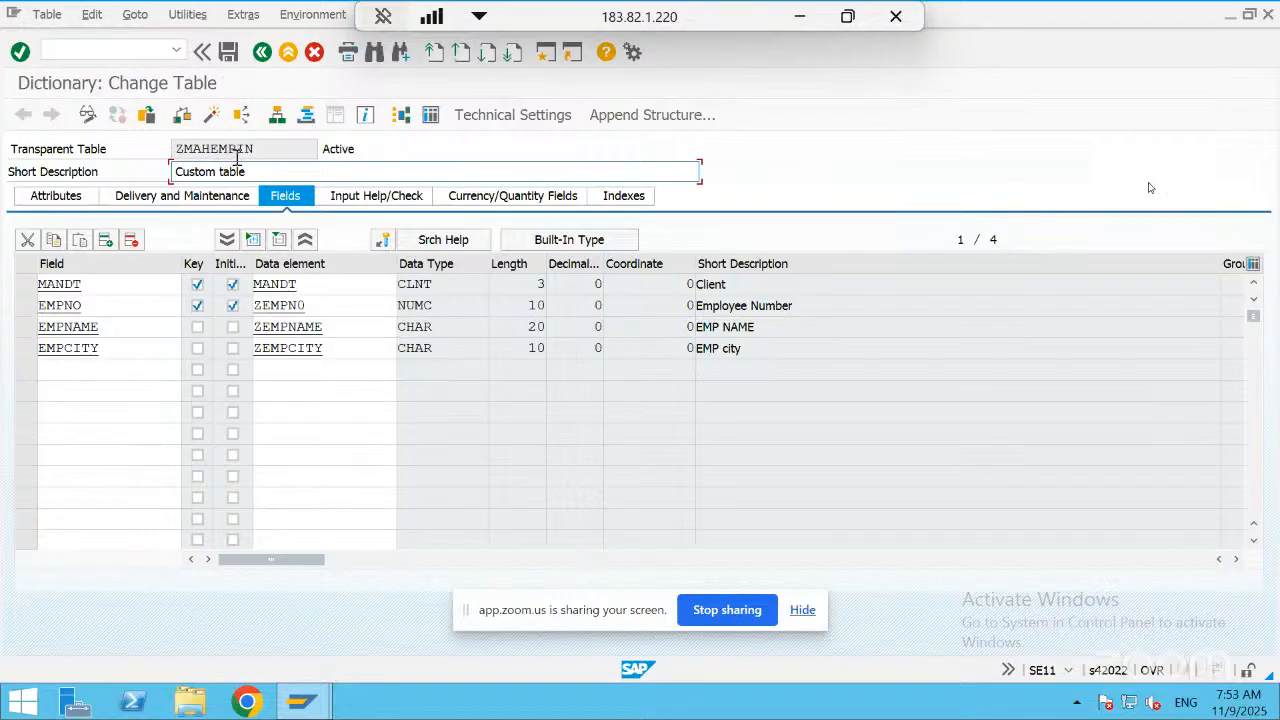
pyautogui.moveTo(256, 150); pyautogui.dragTo(177, 160)
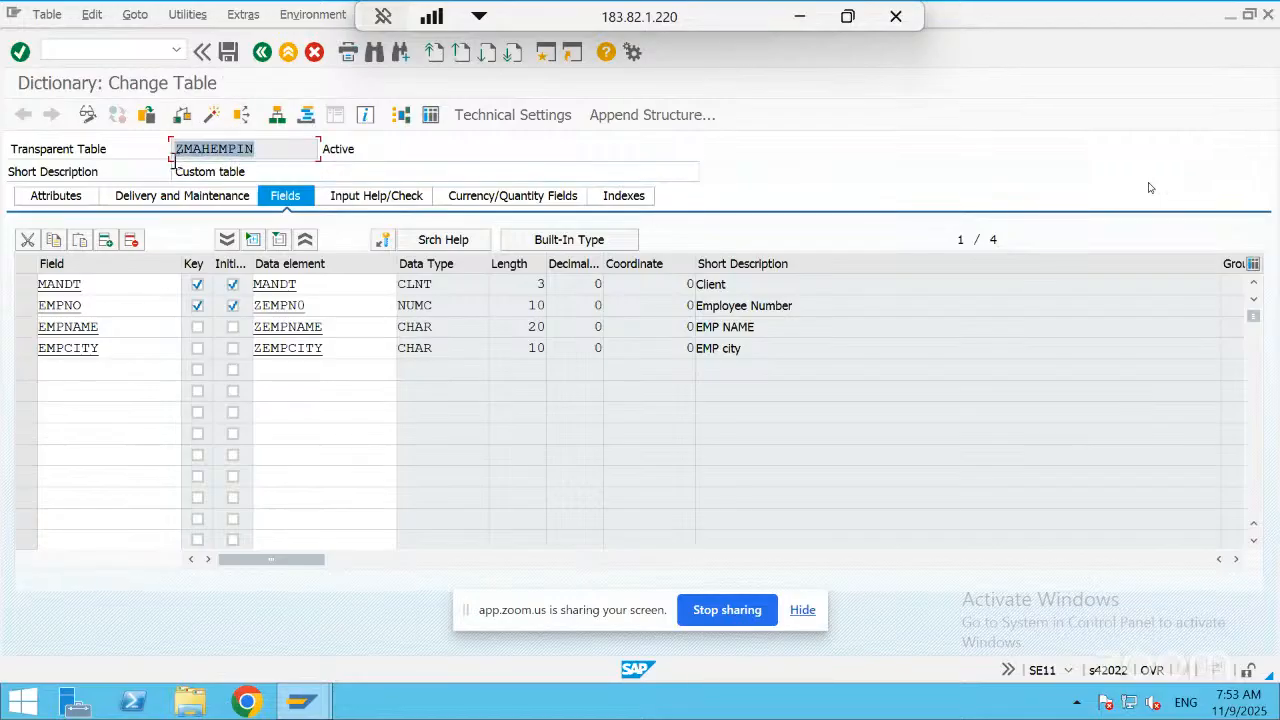
pyautogui.click(252, 150)
pyautogui.moveTo(261, 149); pyautogui.dragTo(173, 148)
pyautogui.hotkey('ctrl', 'c')
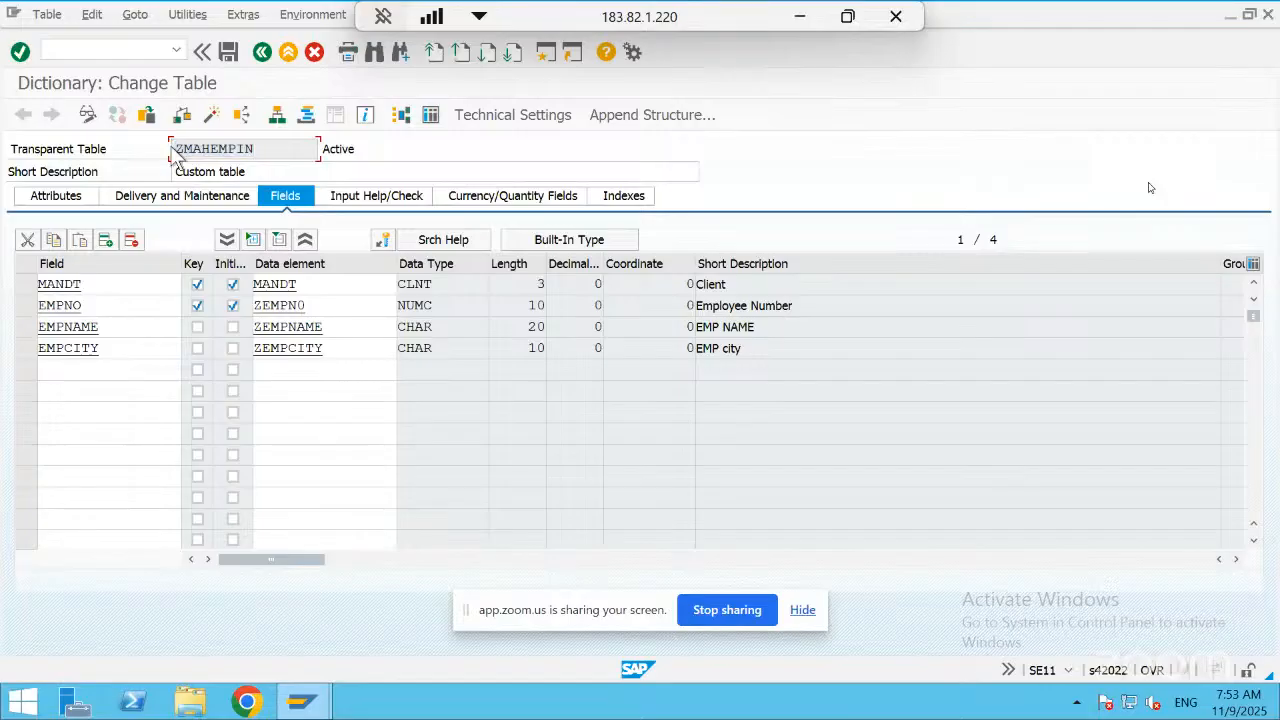
# Start transaction SM30 in a new session and try to open table ZMAHEMPIN from there
pyautogui.click(545, 53)
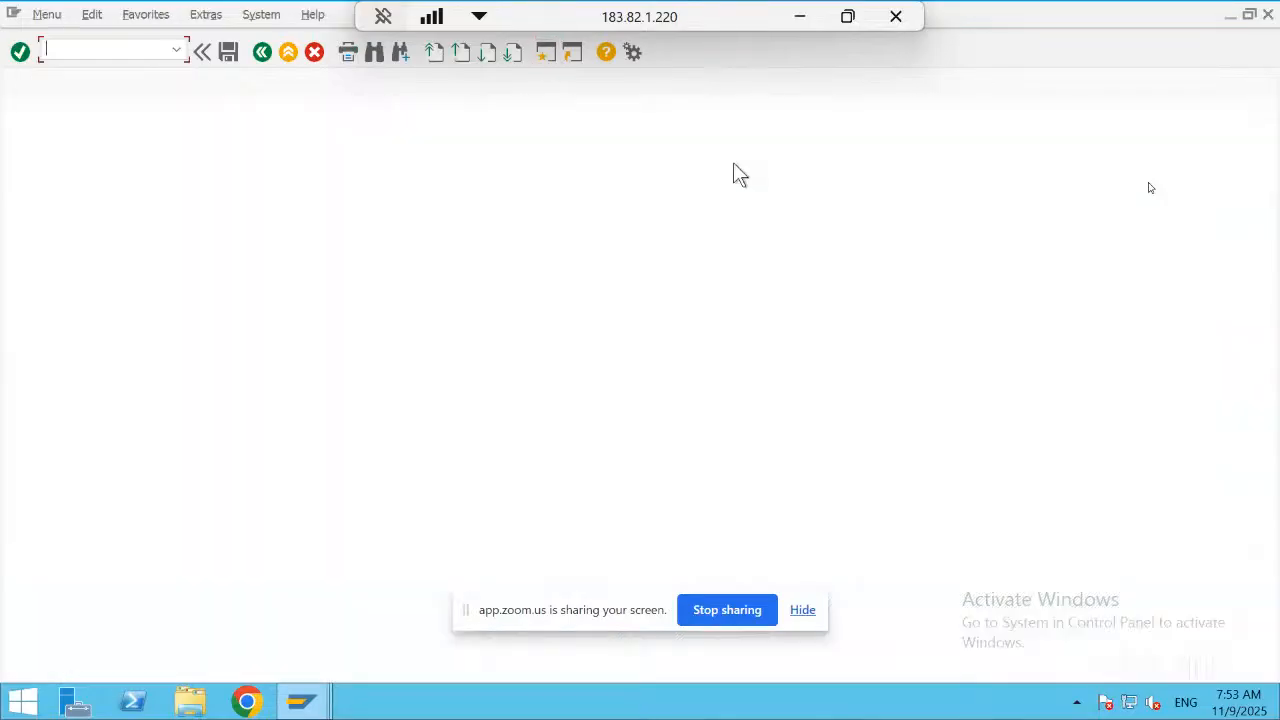
pyautogui.write('sm39')
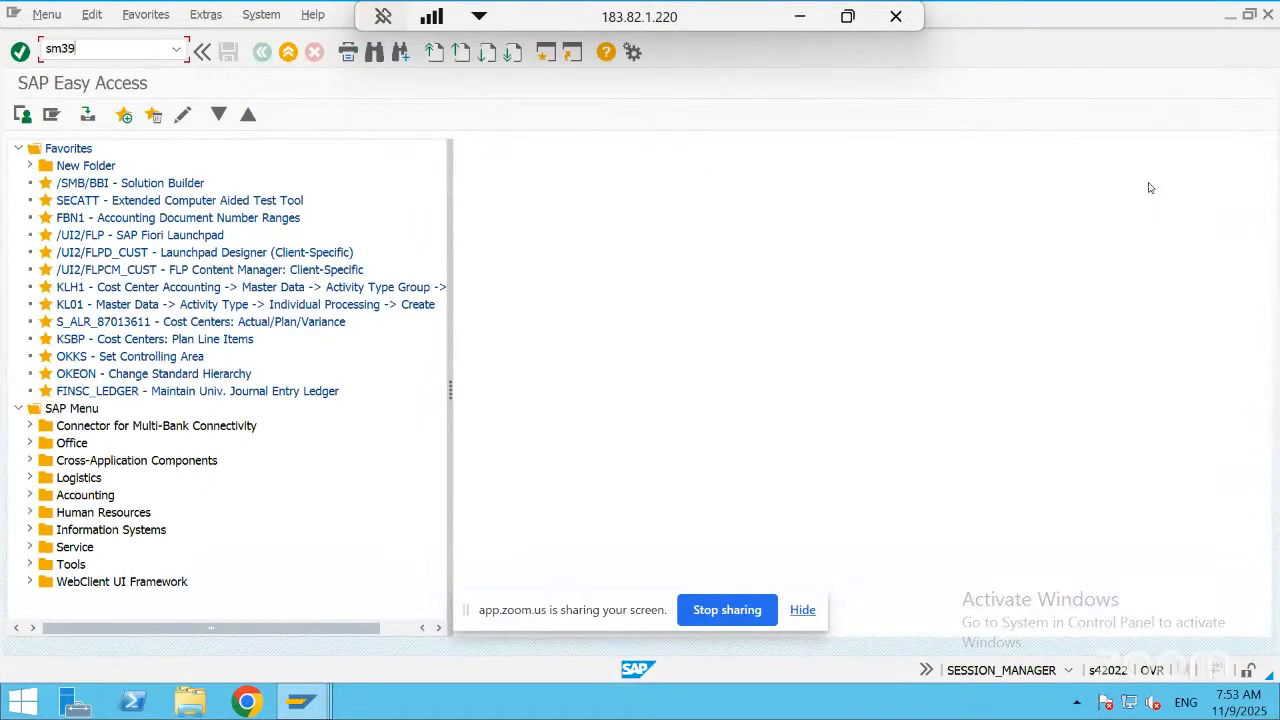
pyautogui.press('Return')
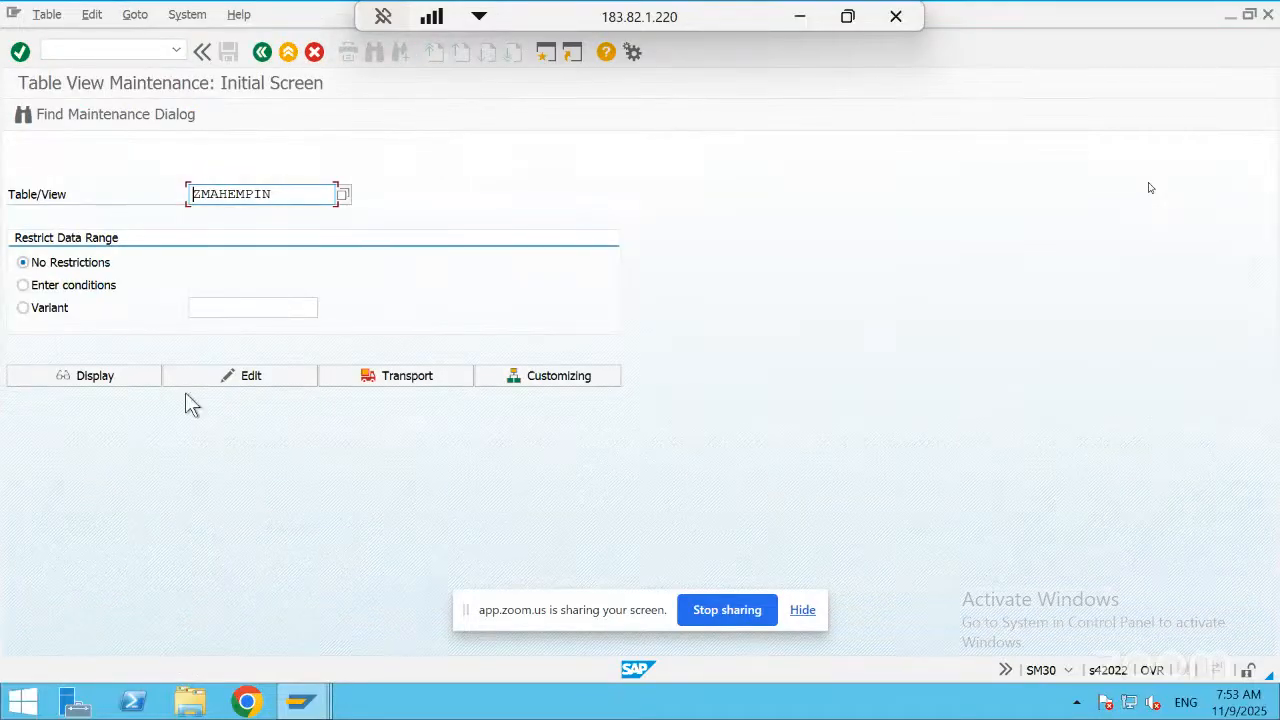
pyautogui.click(115, 390)
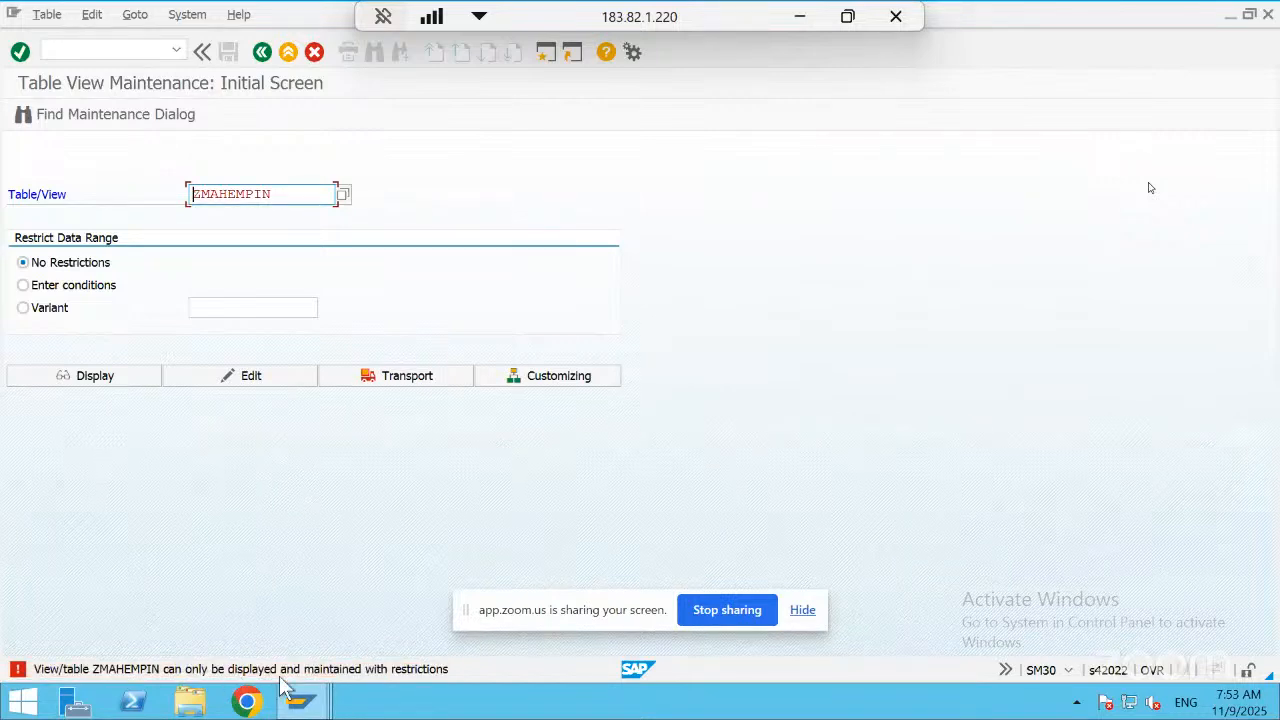
# Switch back to the ZMAHEMPIN table definition and examine its table contents options
pyautogui.hotkey('alt', 'Tab')
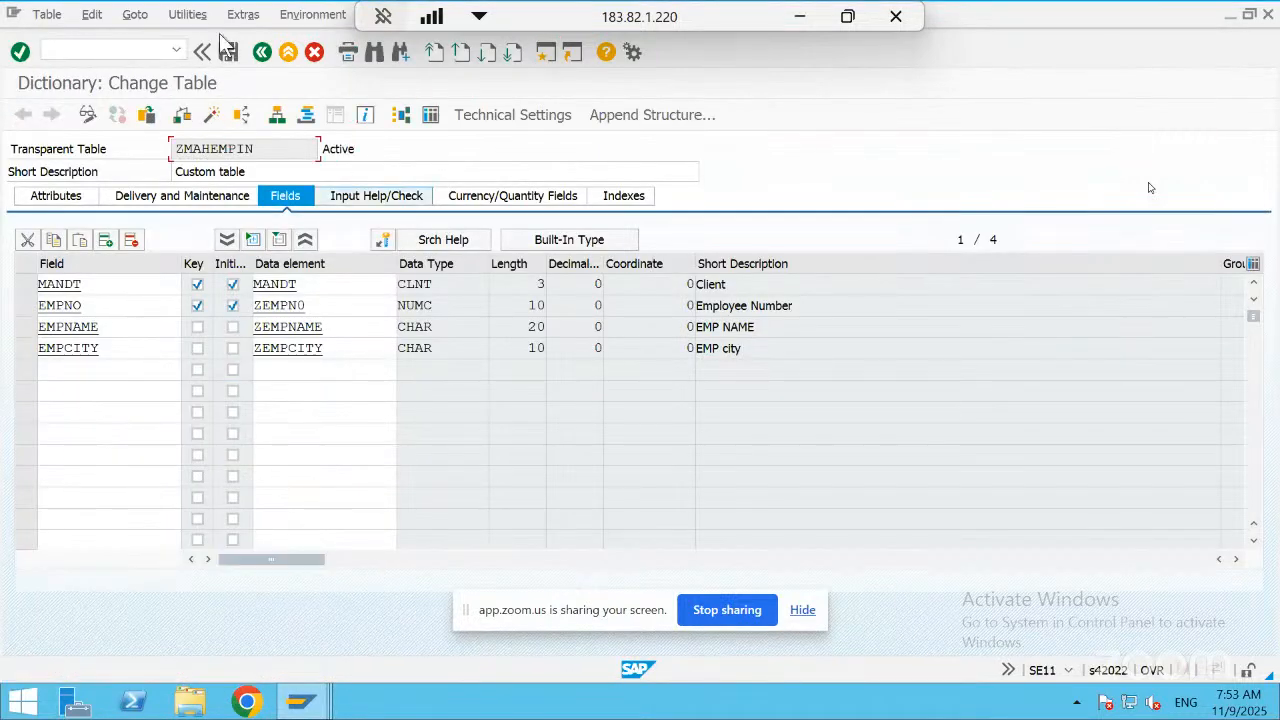
pyautogui.click(232, 16)
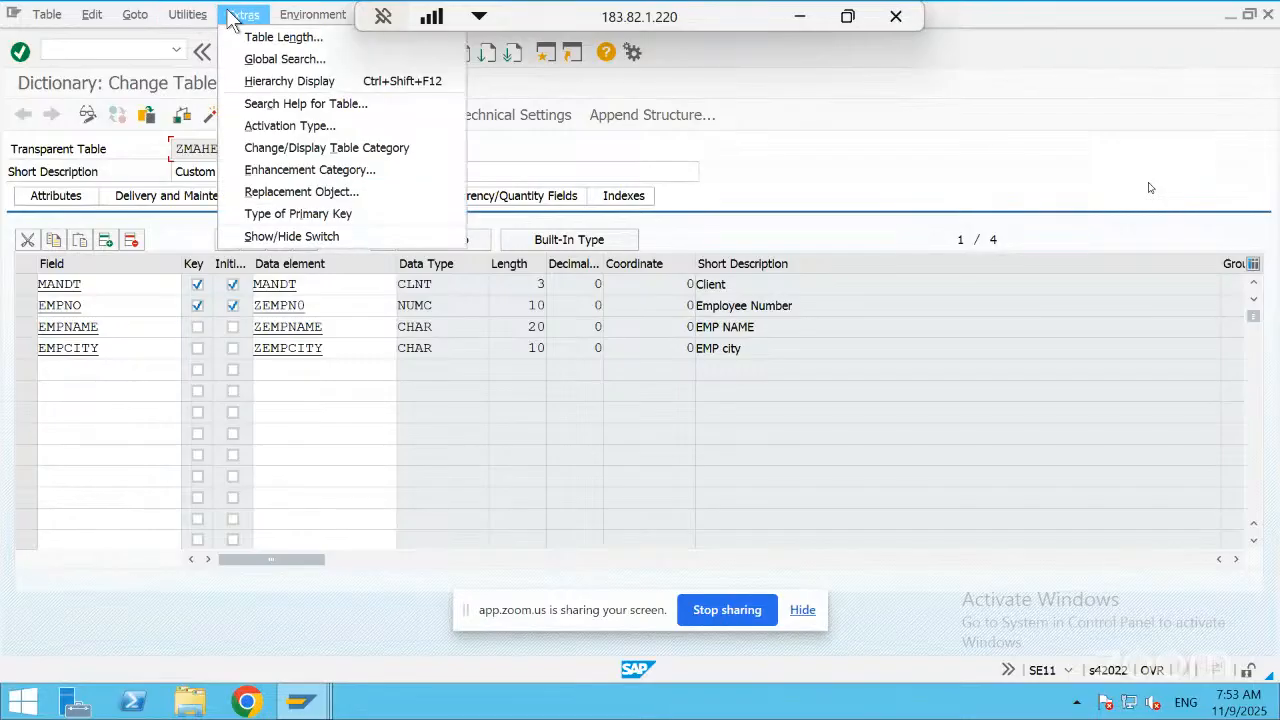
pyautogui.moveTo(203, 10)
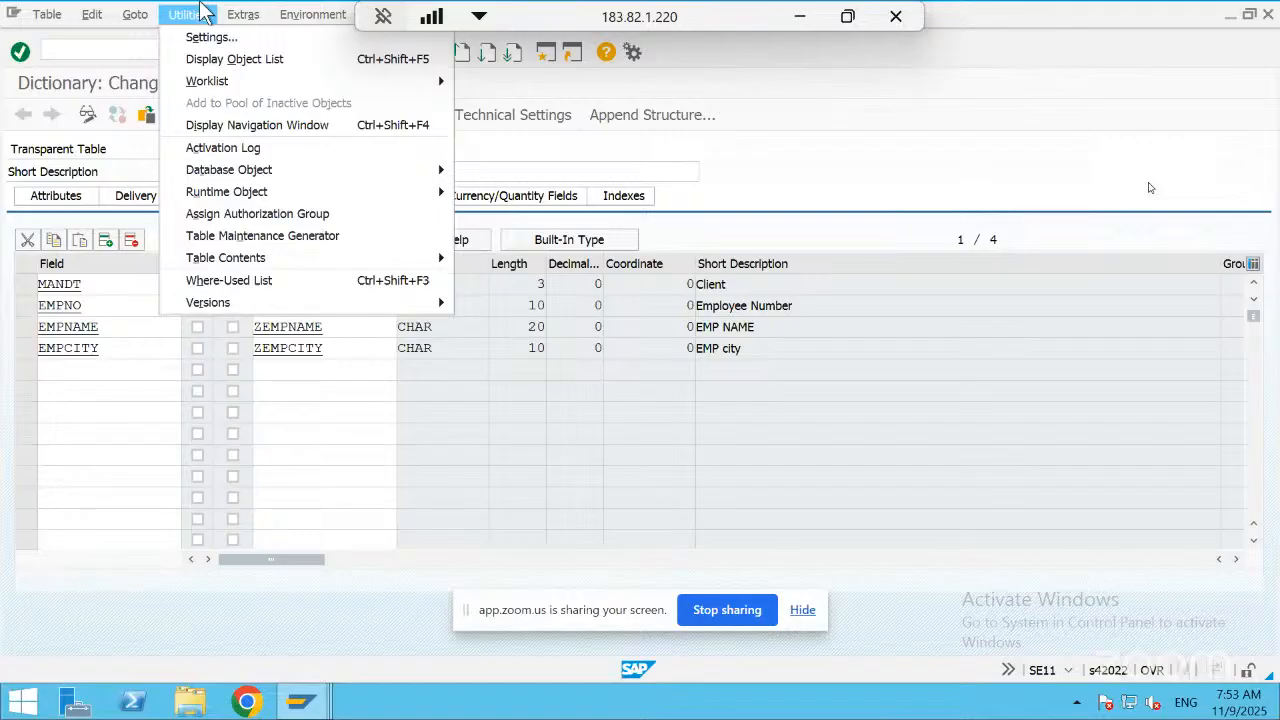
pyautogui.moveTo(230, 264)
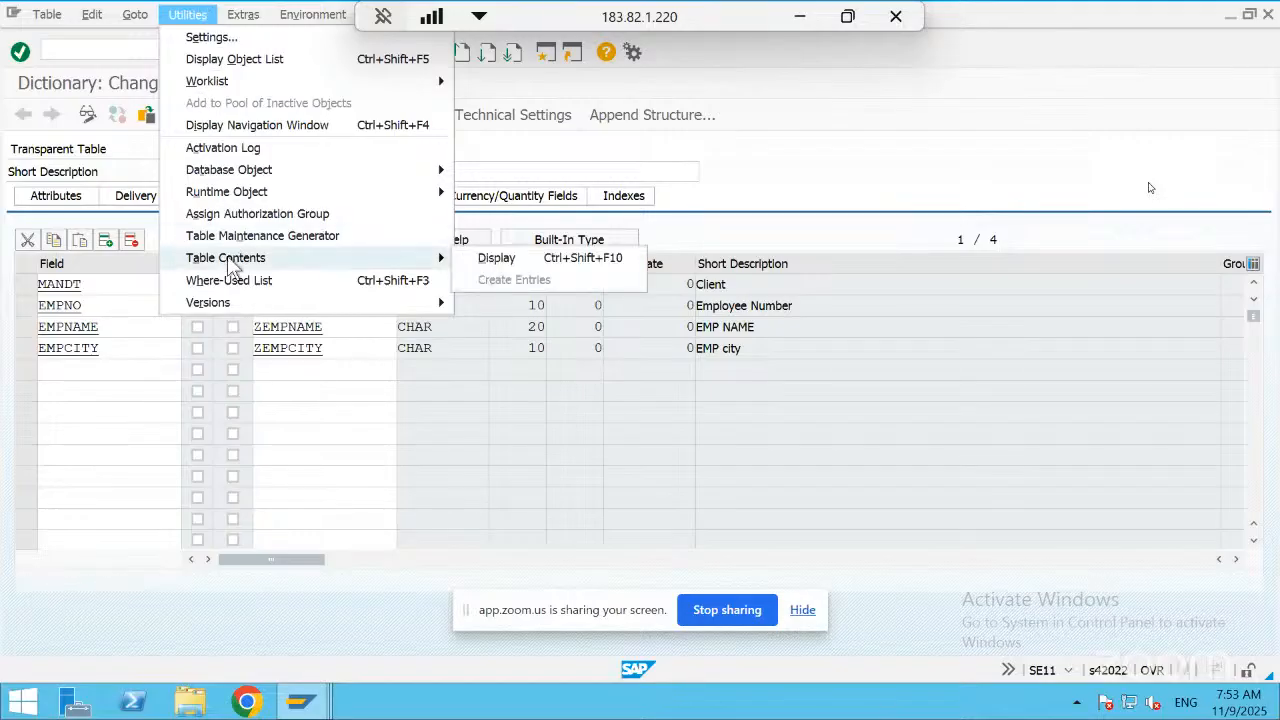
pyautogui.click(138, 455)
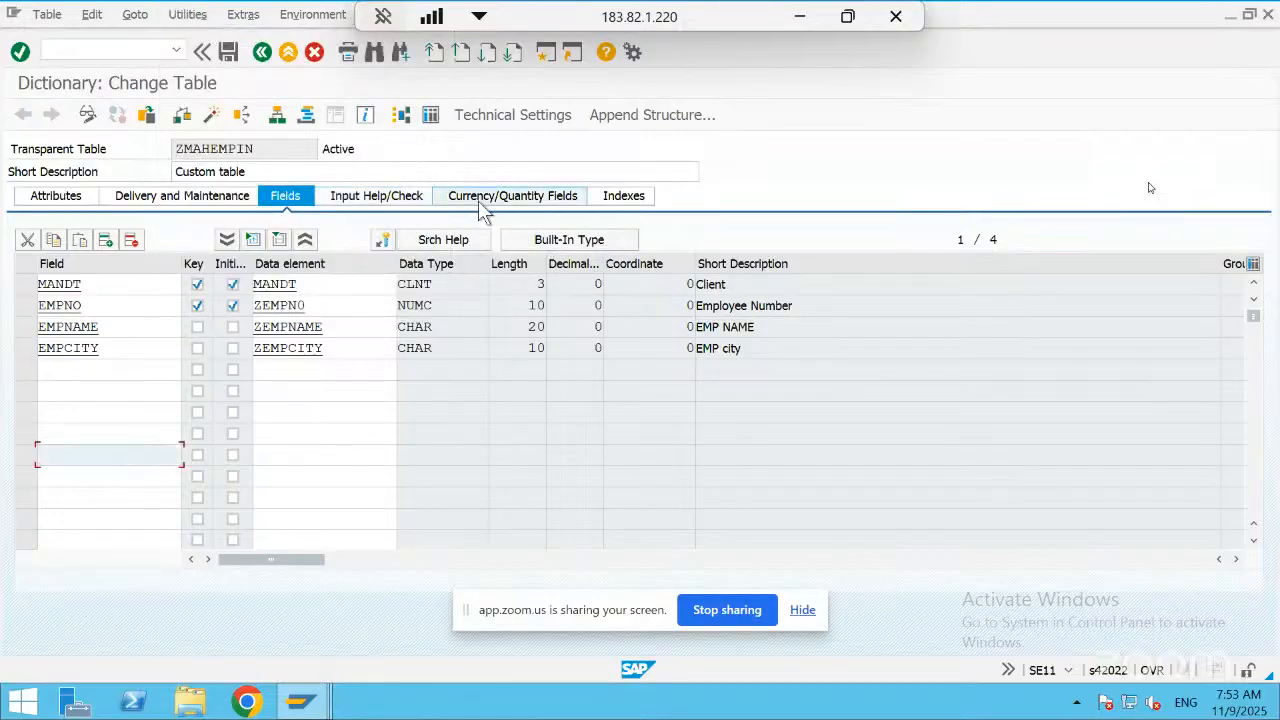
# Set Data Browser/Table View Editing to X Display/Maintenance Allowed for table ZMAHEMPIN, and save and activate the table
pyautogui.click(178, 198)
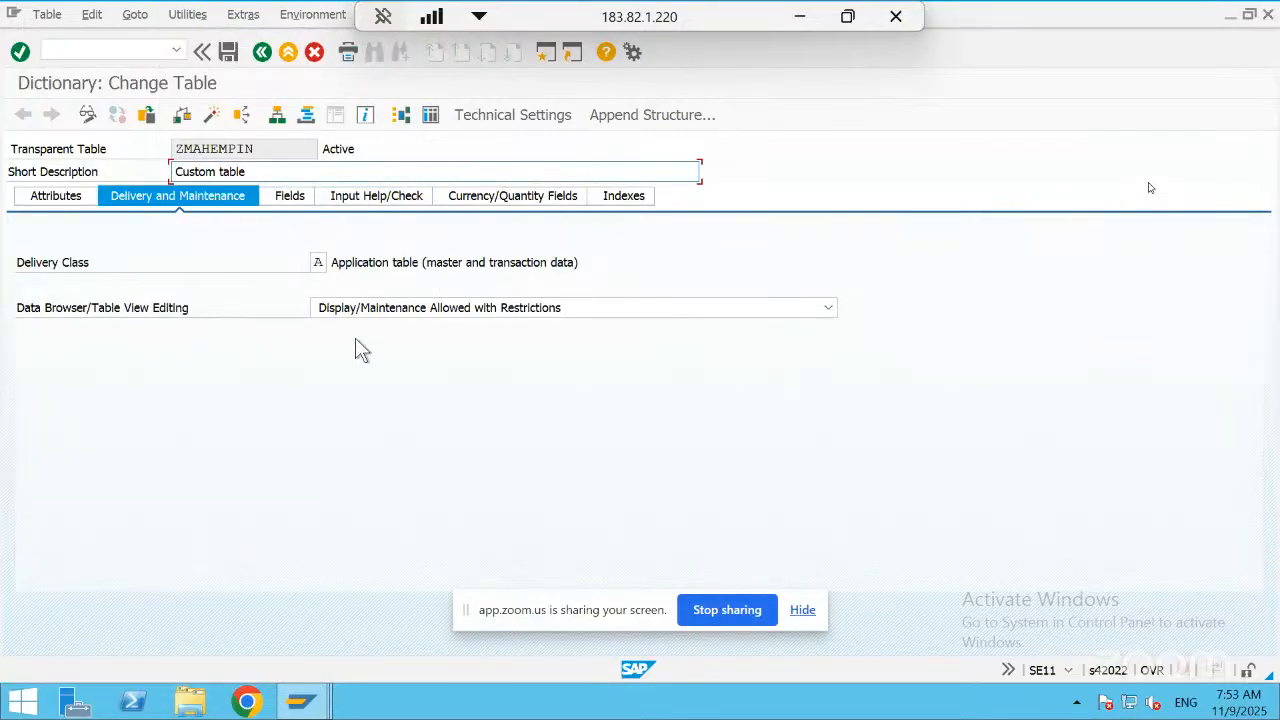
pyautogui.click(543, 310)
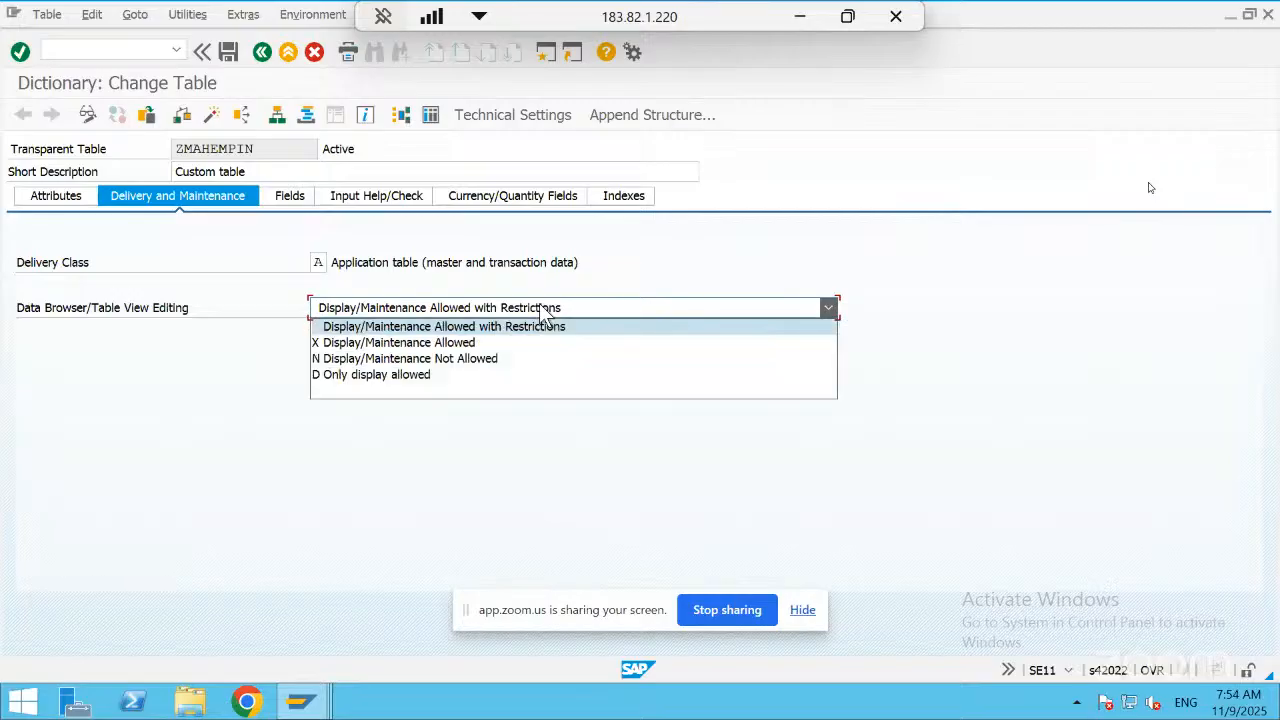
pyautogui.click(527, 345)
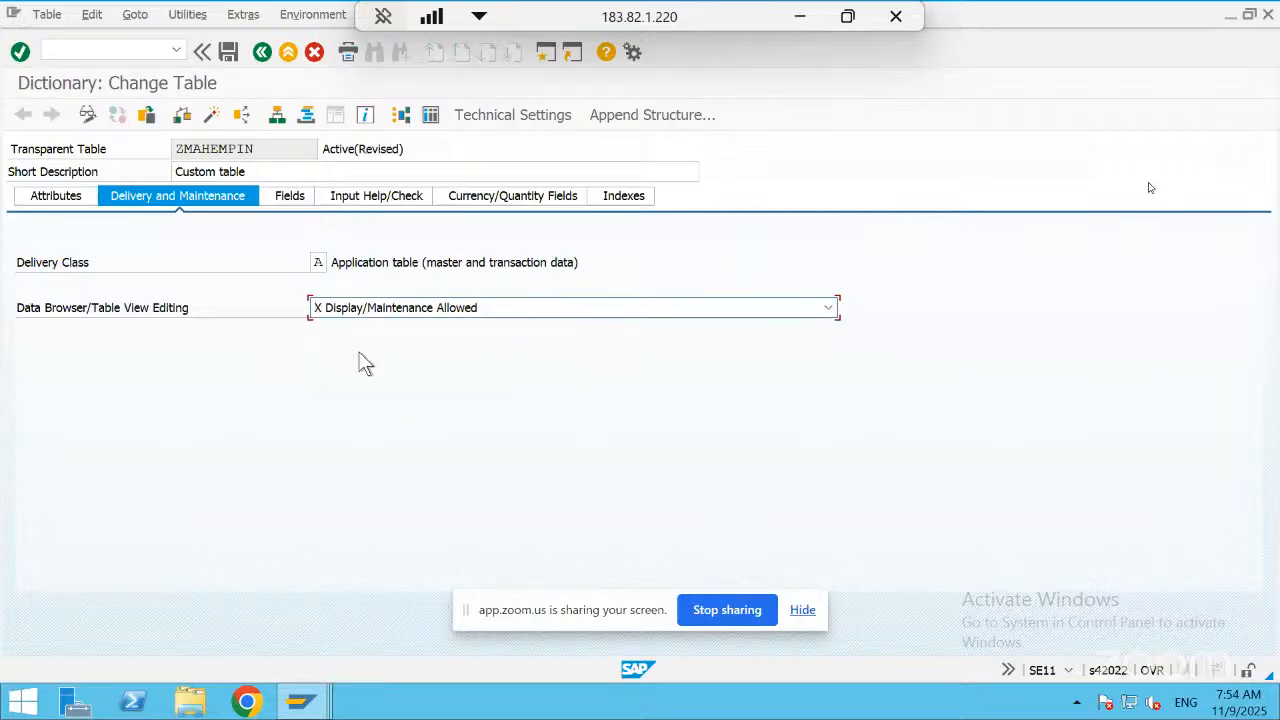
pyautogui.click(228, 54)
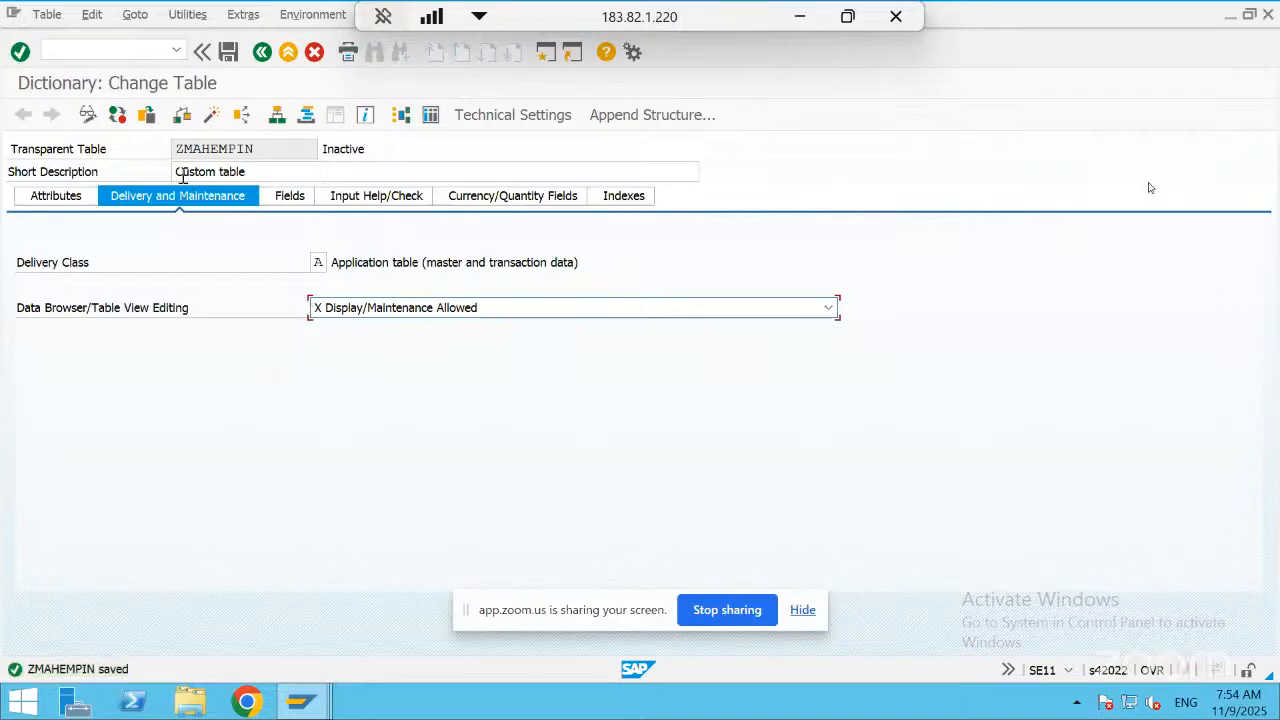
pyautogui.click(214, 115)
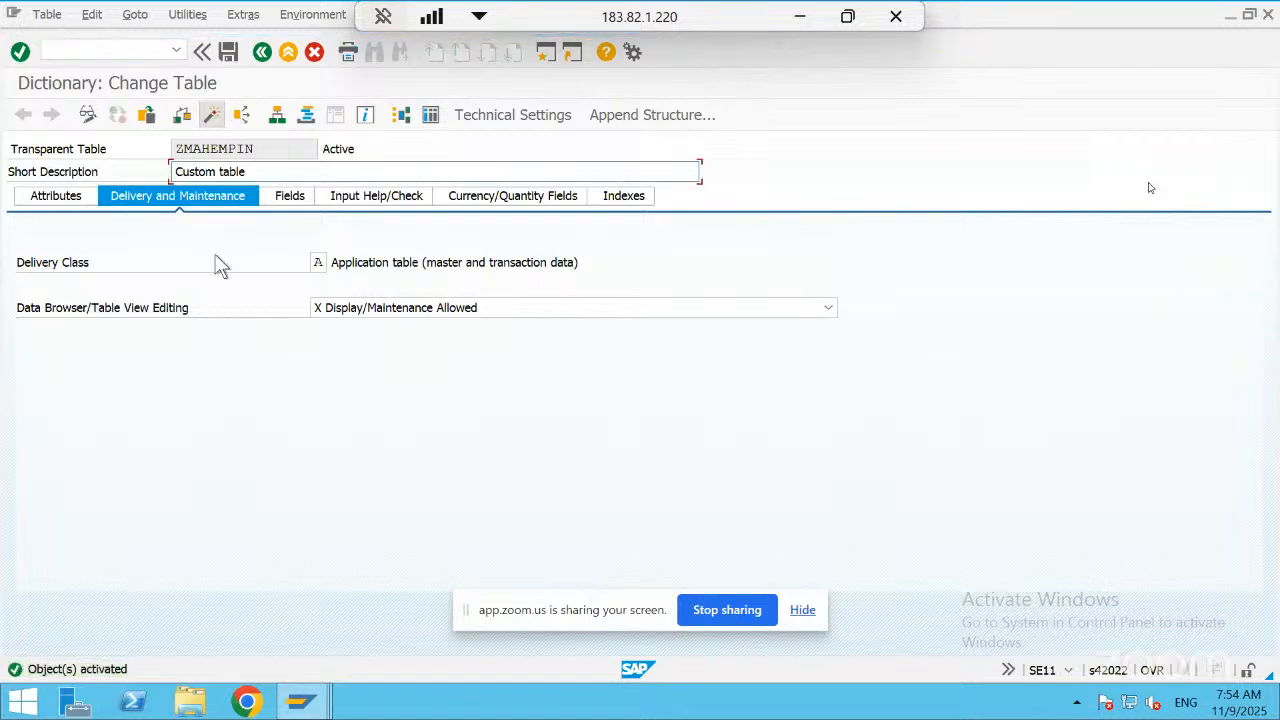
# Leave the table definition, return to the SM30 session and try to edit table ZMAHEMPIN
pyautogui.click(261, 51)
pyautogui.hotkey('alt', 'Tab')
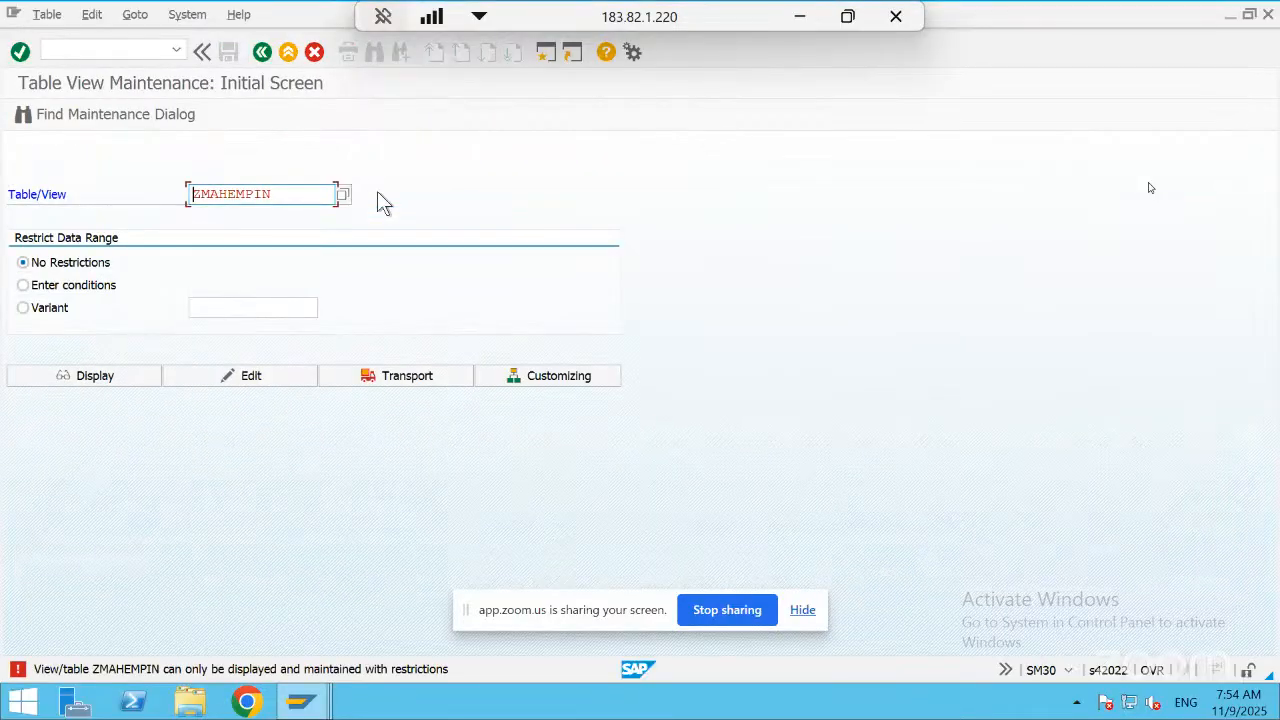
pyautogui.click(266, 377)
# Leave the current table view maintenance screen and restart transaction SM30
pyautogui.click(112, 47)
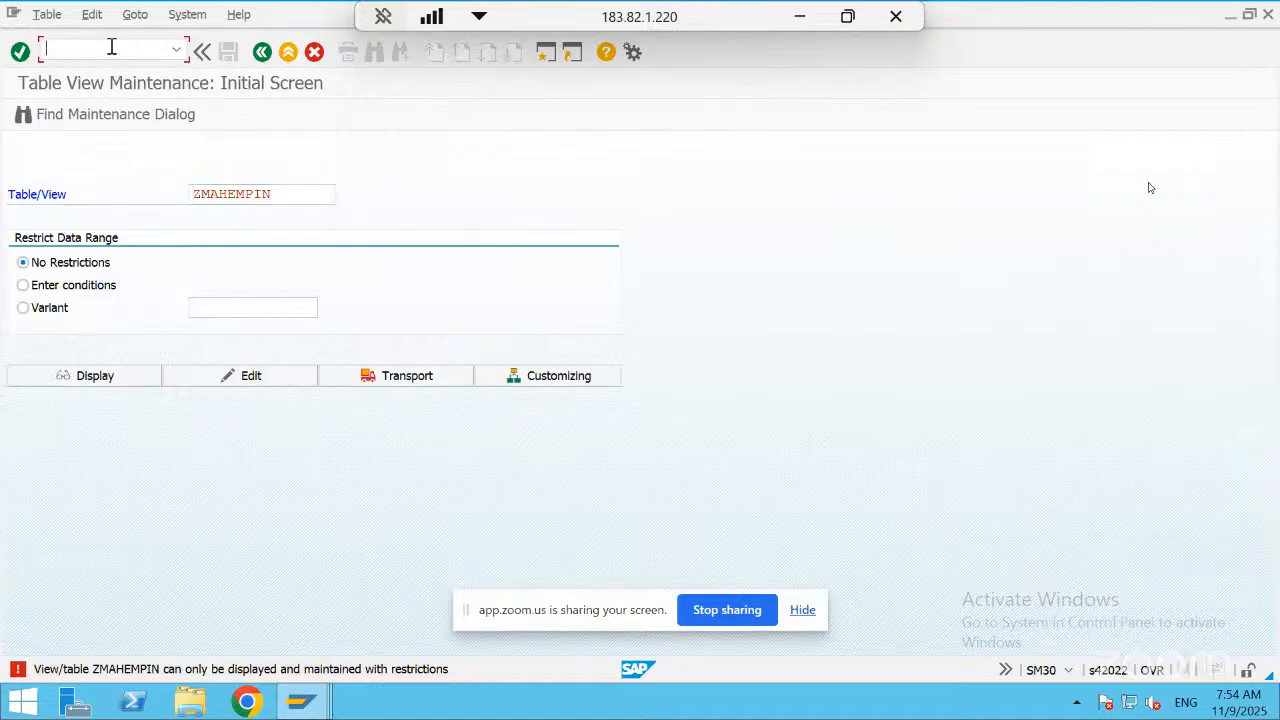
pyautogui.write('/nms30')
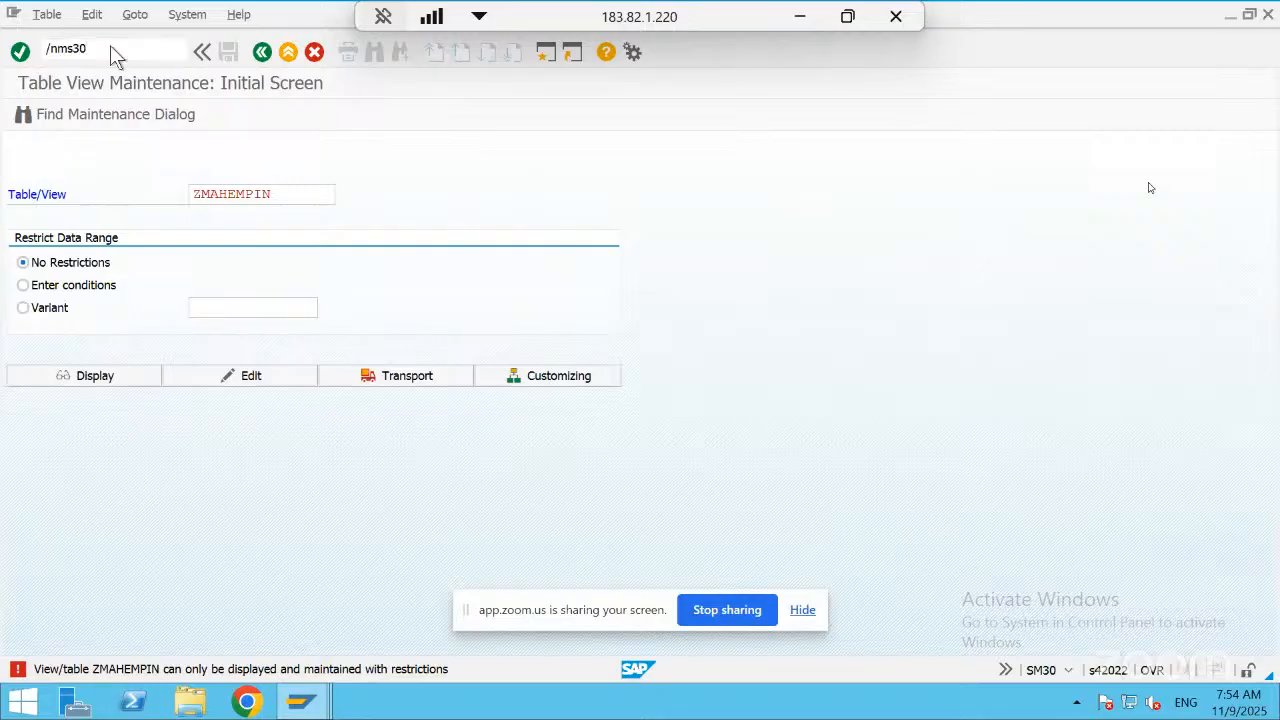
pyautogui.press('Return')
pyautogui.write('sm')
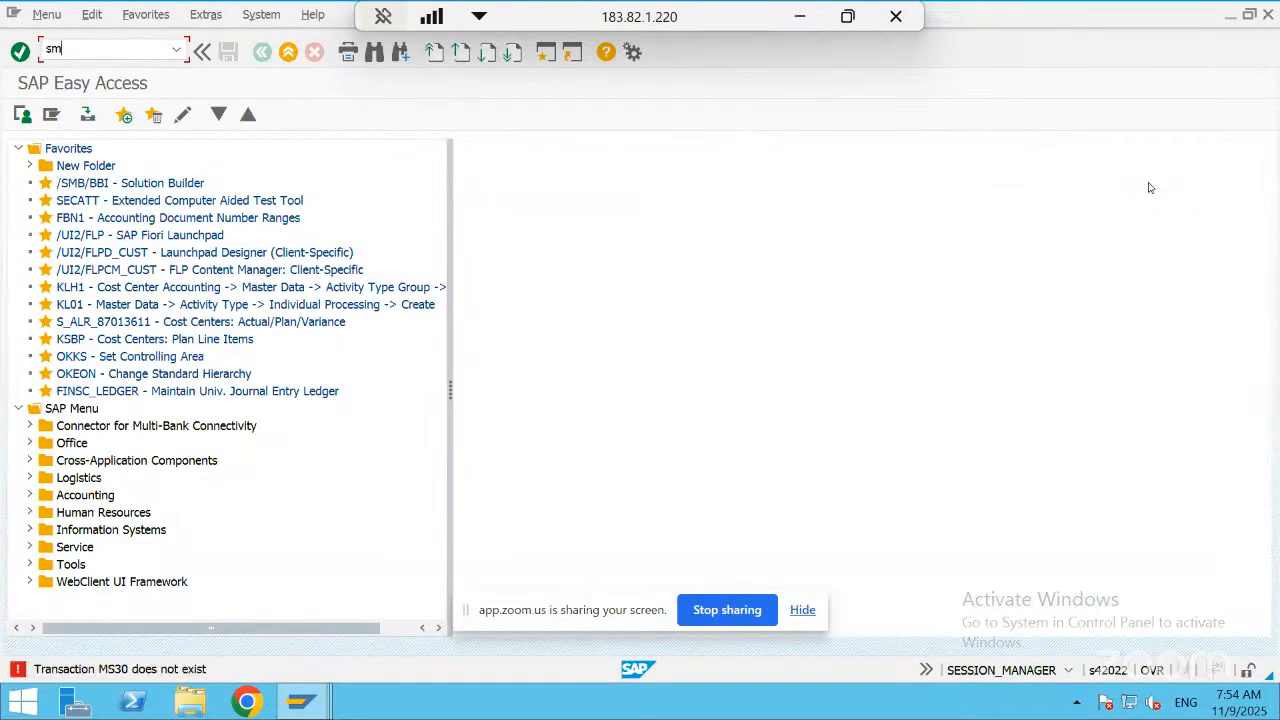
pyautogui.write('30')
pyautogui.press('BackSpace')
pyautogui.write('0')
pyautogui.press('Return')
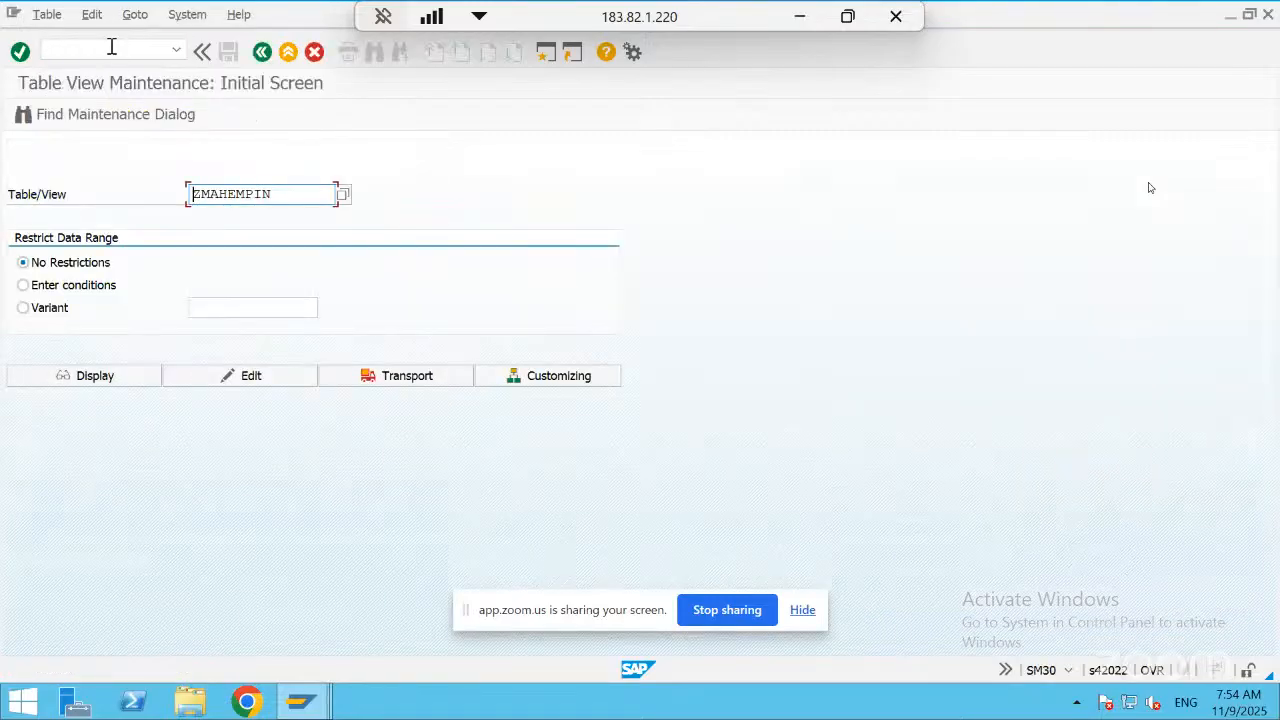
# Open table ZMAHEMPIN for editing, check the single-screen form for new entries and return to the overview
pyautogui.click(267, 373)
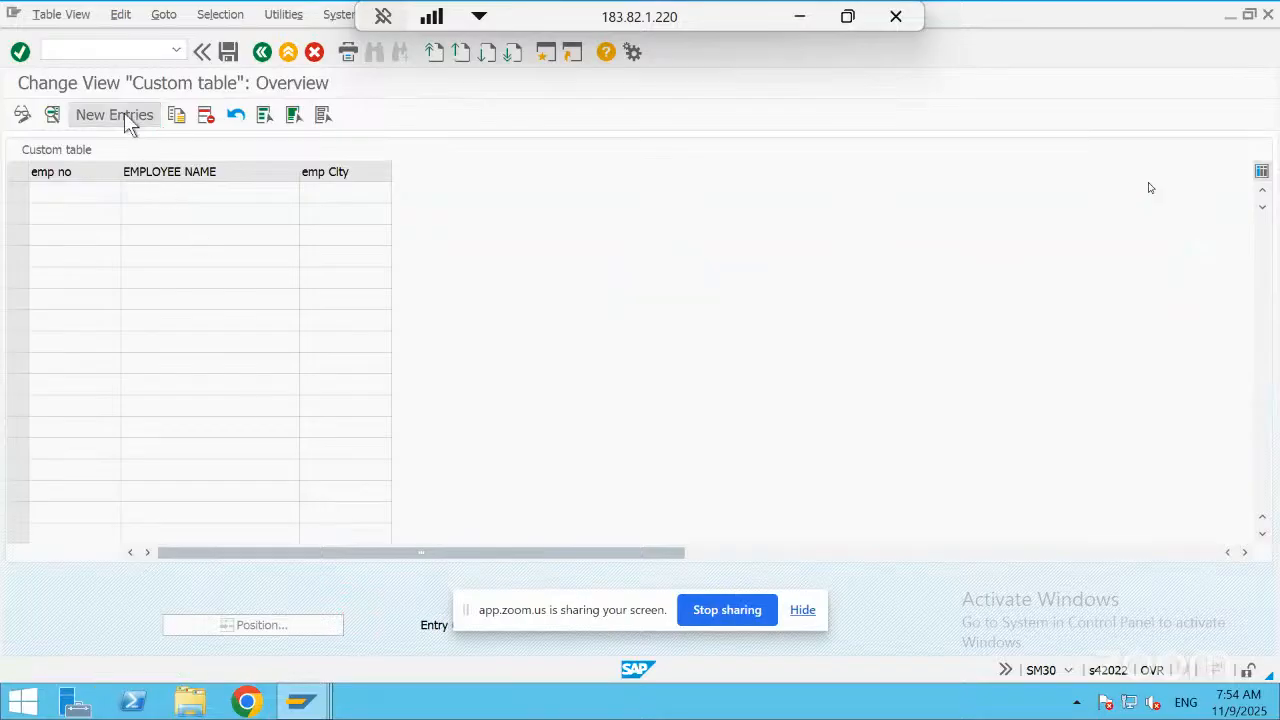
pyautogui.click(114, 115)
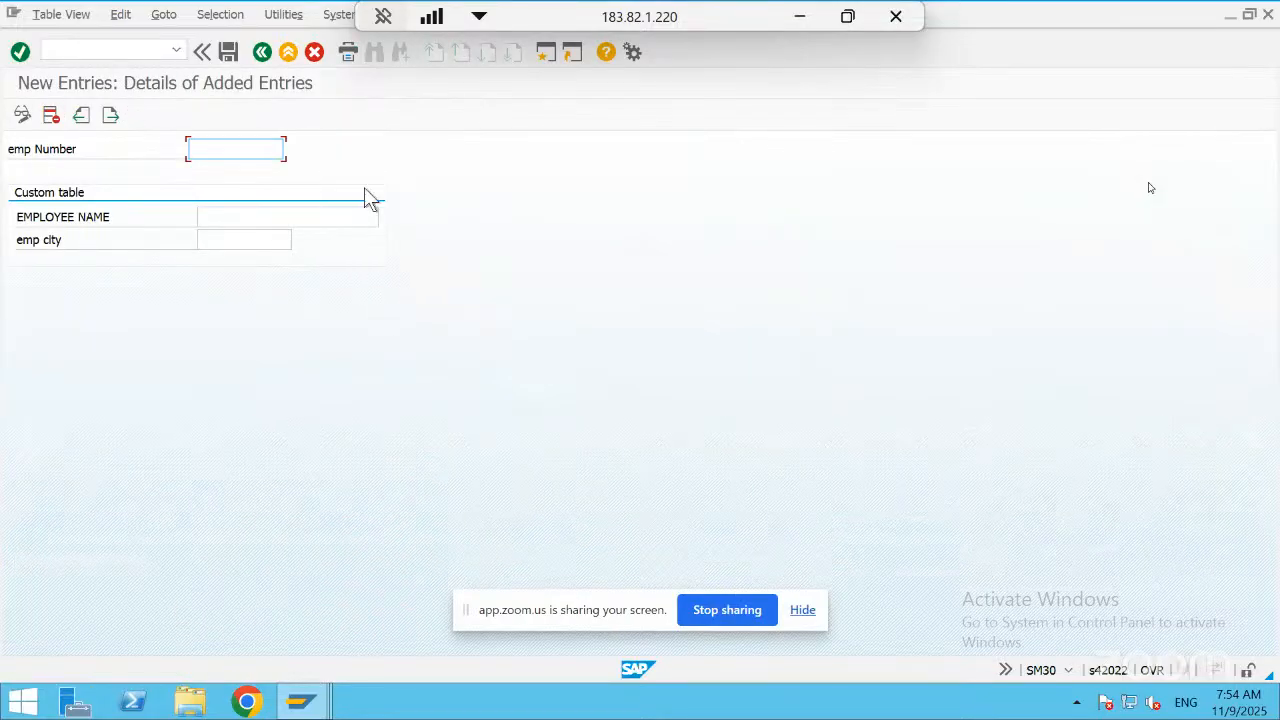
pyautogui.click(261, 54)
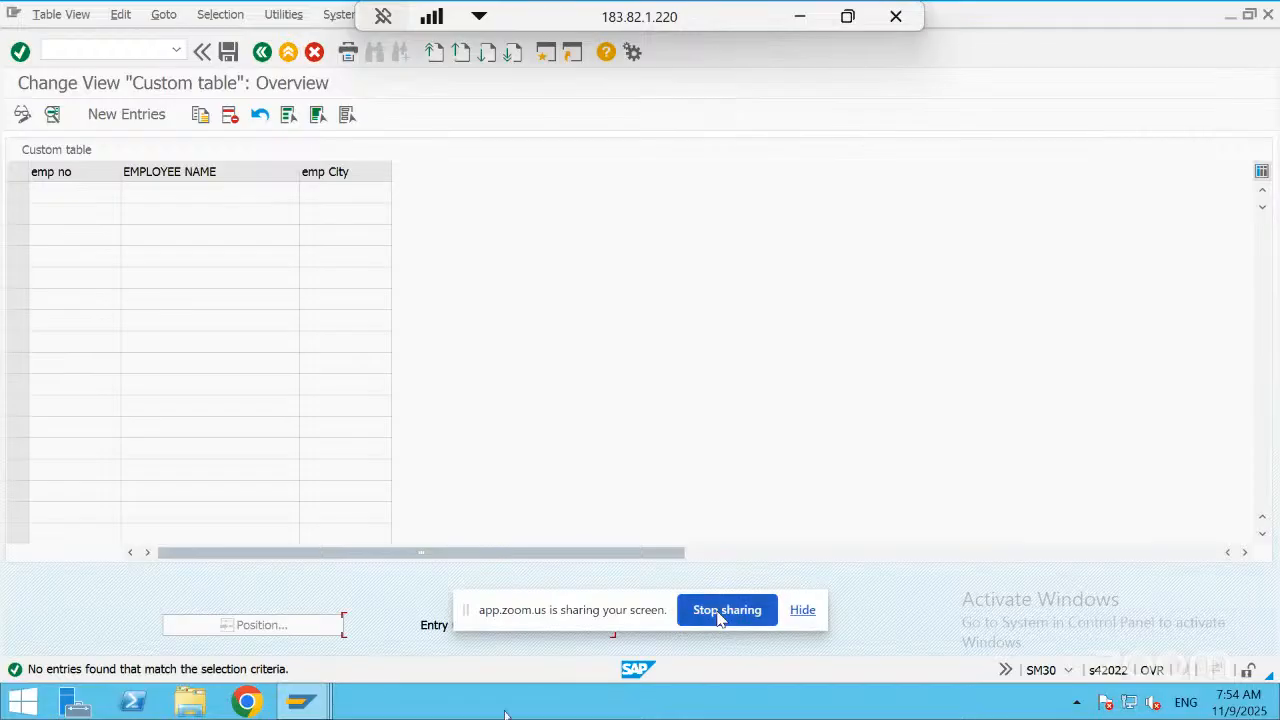
# Switch to the A4H session and start the new ZMAH_MV entry with company MRAS5, country IN, language EN and the name
pyautogui.hotkey('alt', 'Tab')
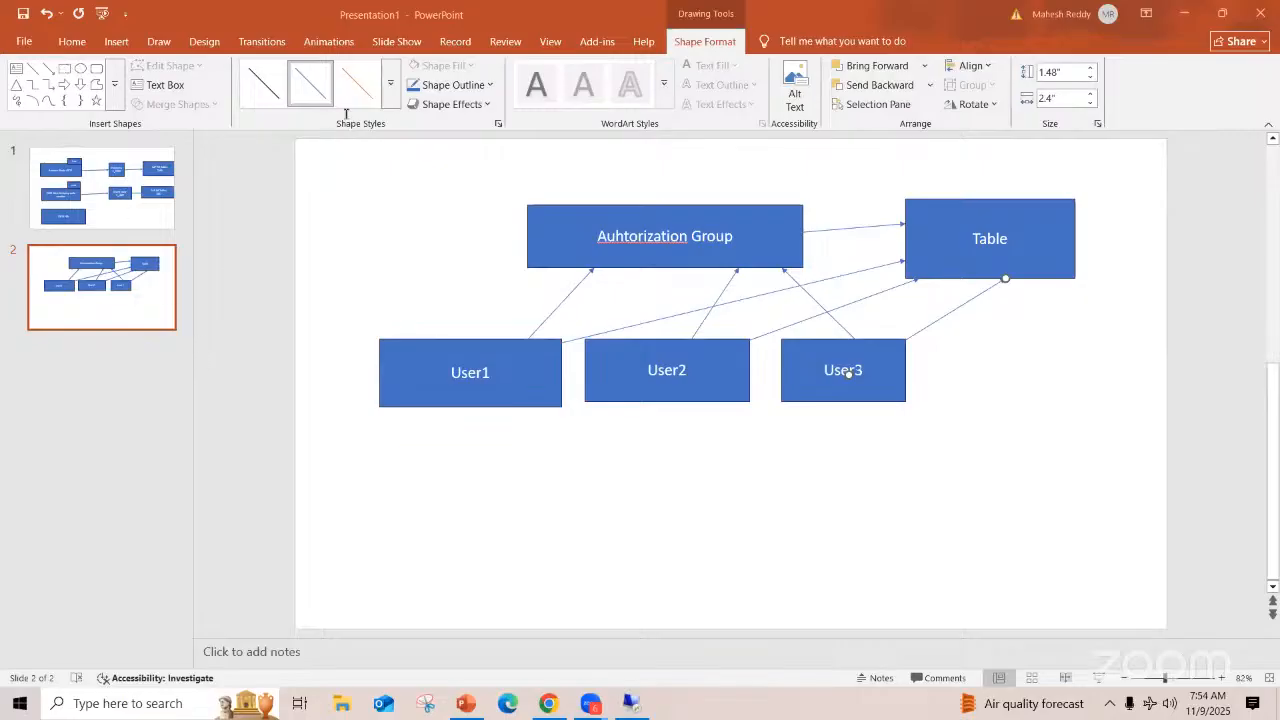
pyautogui.hotkey('alt', 'Tab')
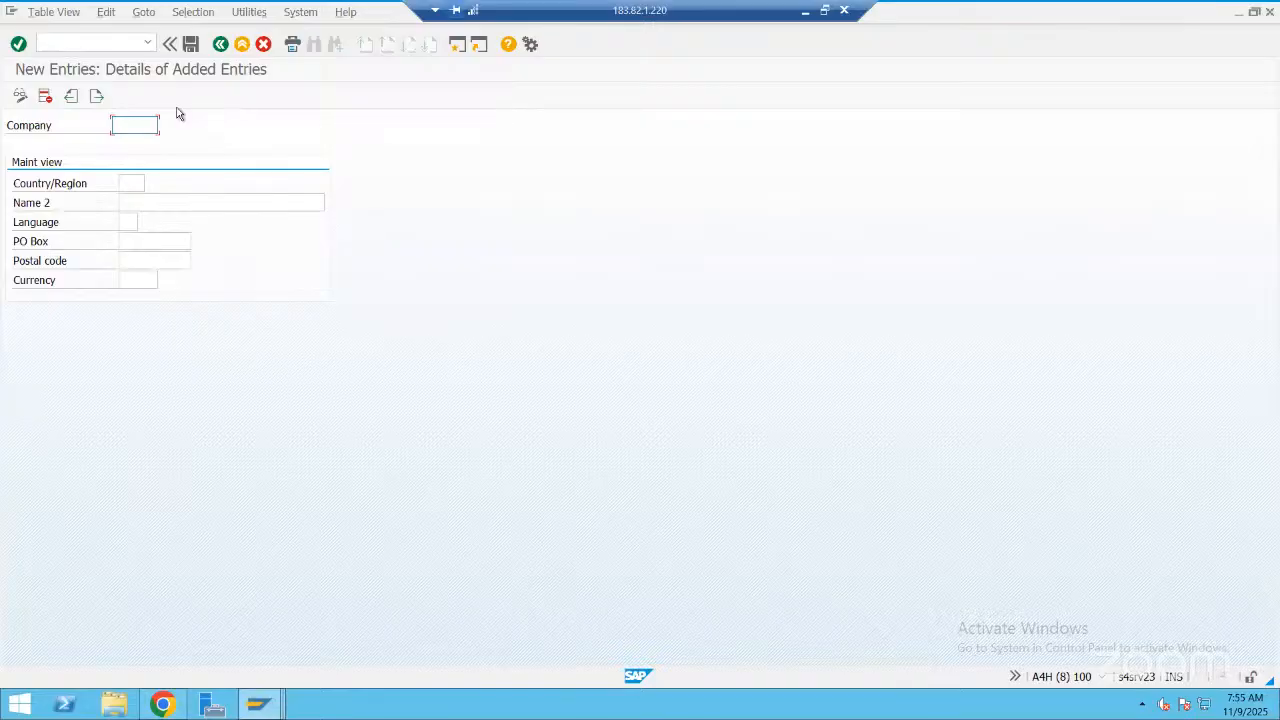
pyautogui.write('mRAS5')
pyautogui.click(138, 182)
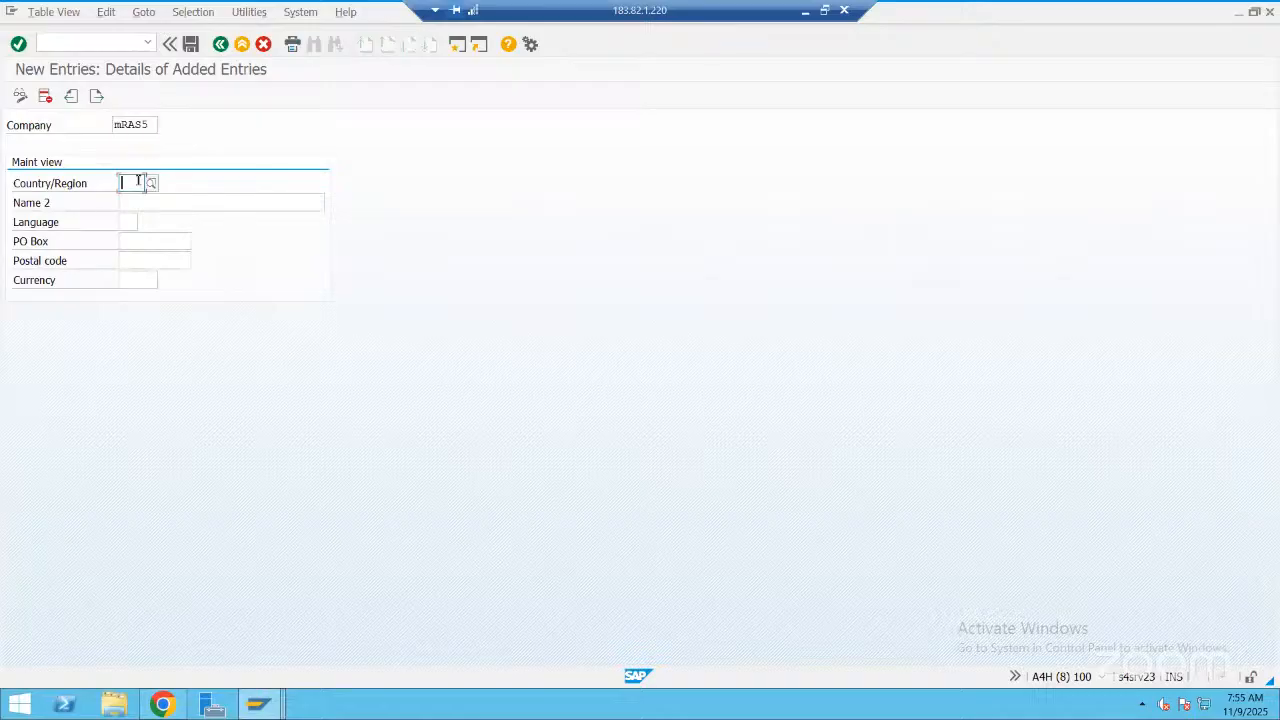
pyautogui.write('IN')
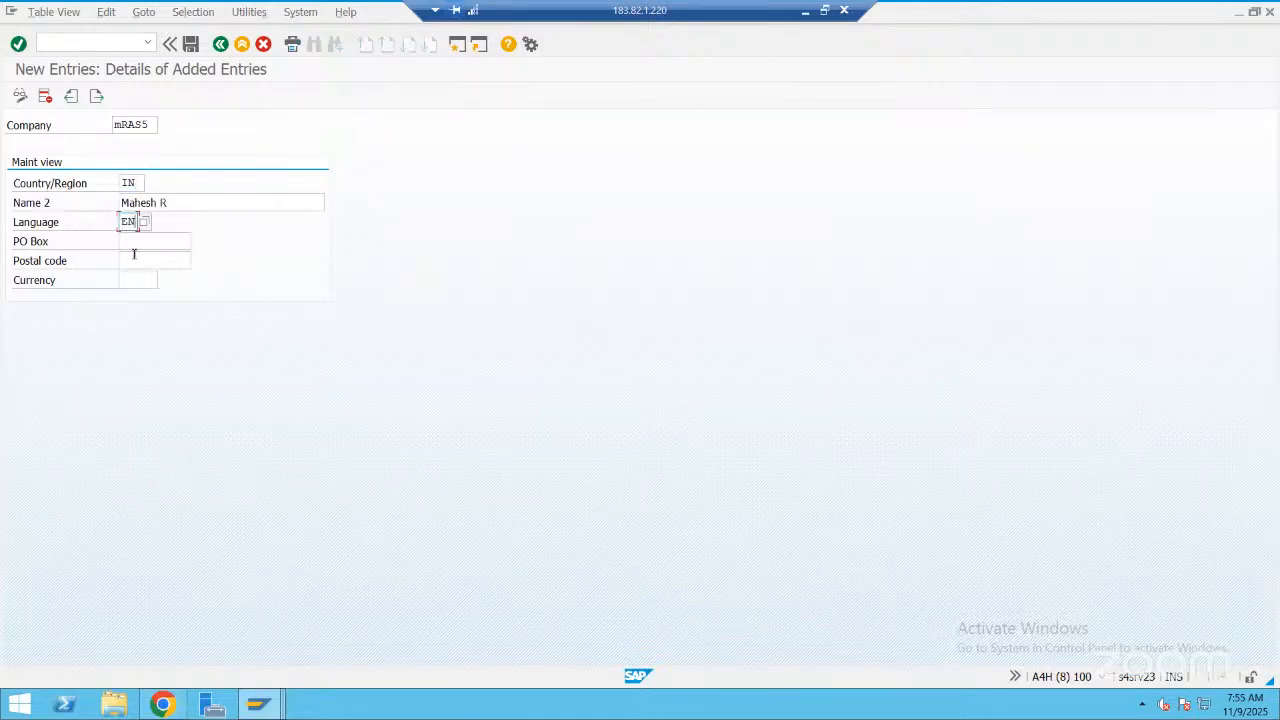
pyautogui.click(144, 242)
# Set both the PO box and postal code of the new company entry to 560067 and its currency to INR
pyautogui.write('560067')
pyautogui.click(160, 264)
pyautogui.write('560067')
pyautogui.click(144, 279)
pyautogui.write('INR')
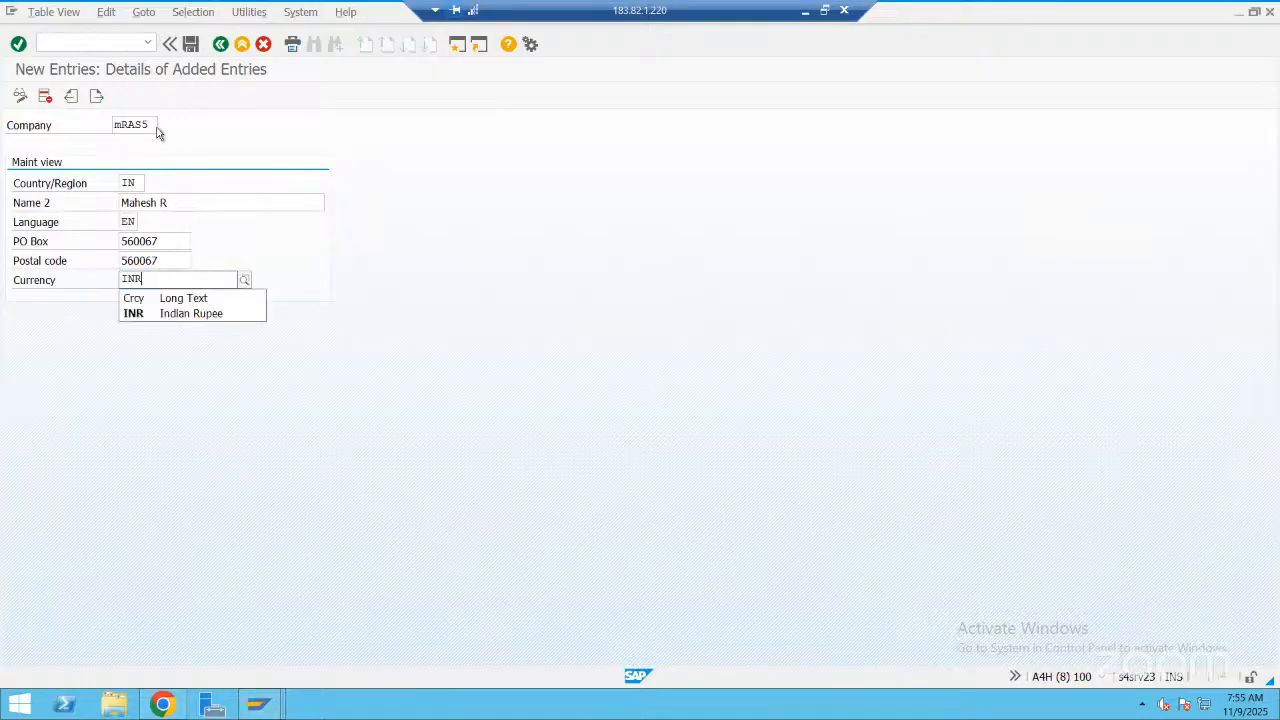
# Save the company entry under a new customizing request described as "New companyn MRAS5 -NOv-09-2025"
pyautogui.click(190, 44)
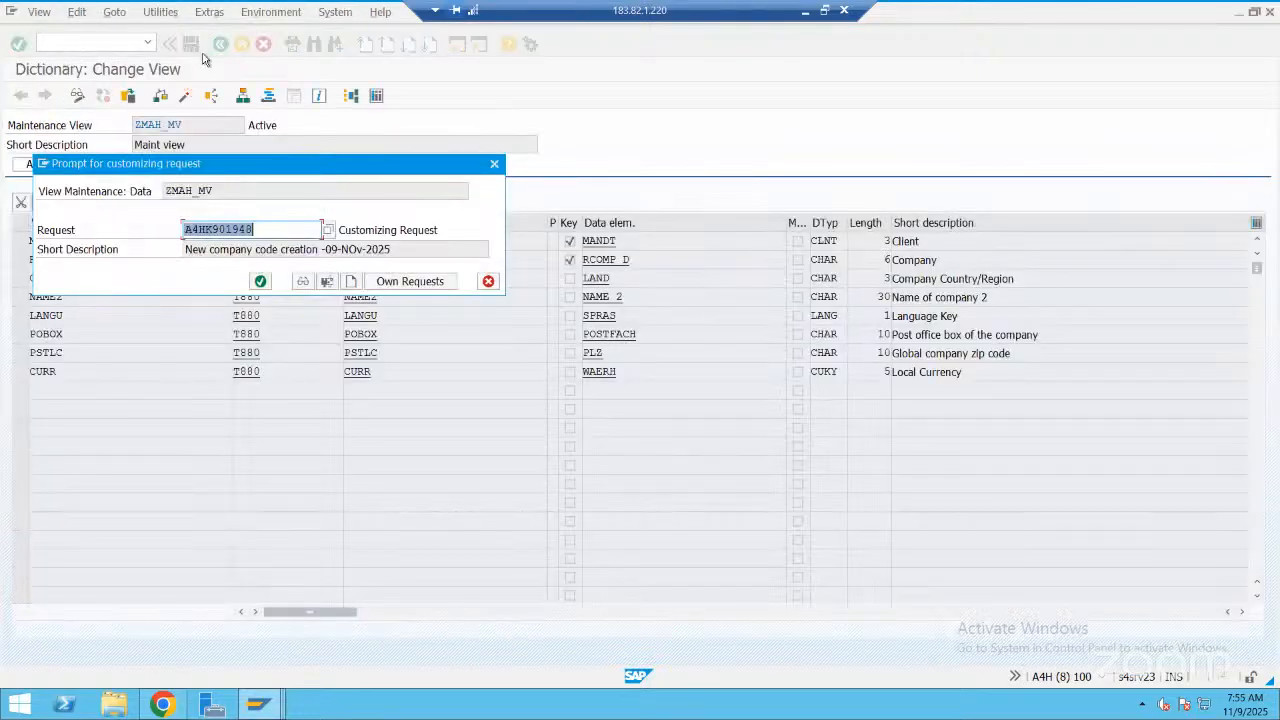
pyautogui.click(352, 282)
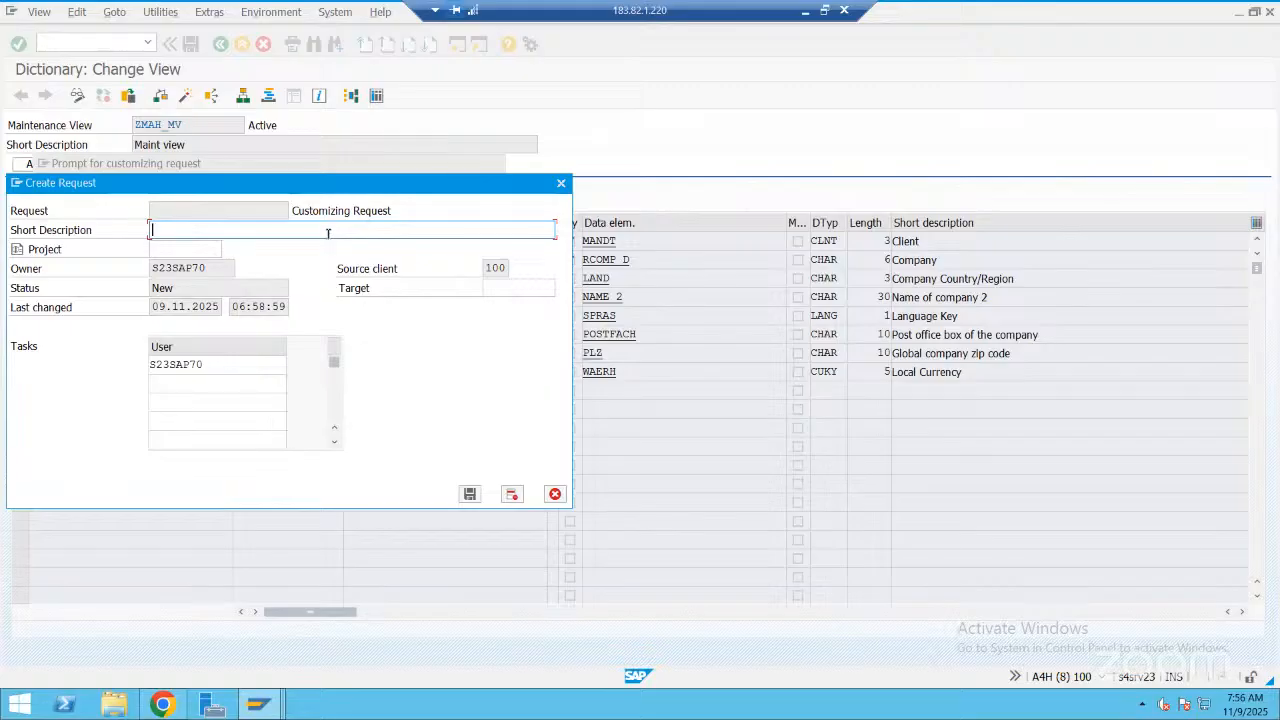
pyautogui.write('New companyn MRAS5 -NOv-')
pyautogui.write('09-2025')
pyautogui.click(468, 495)
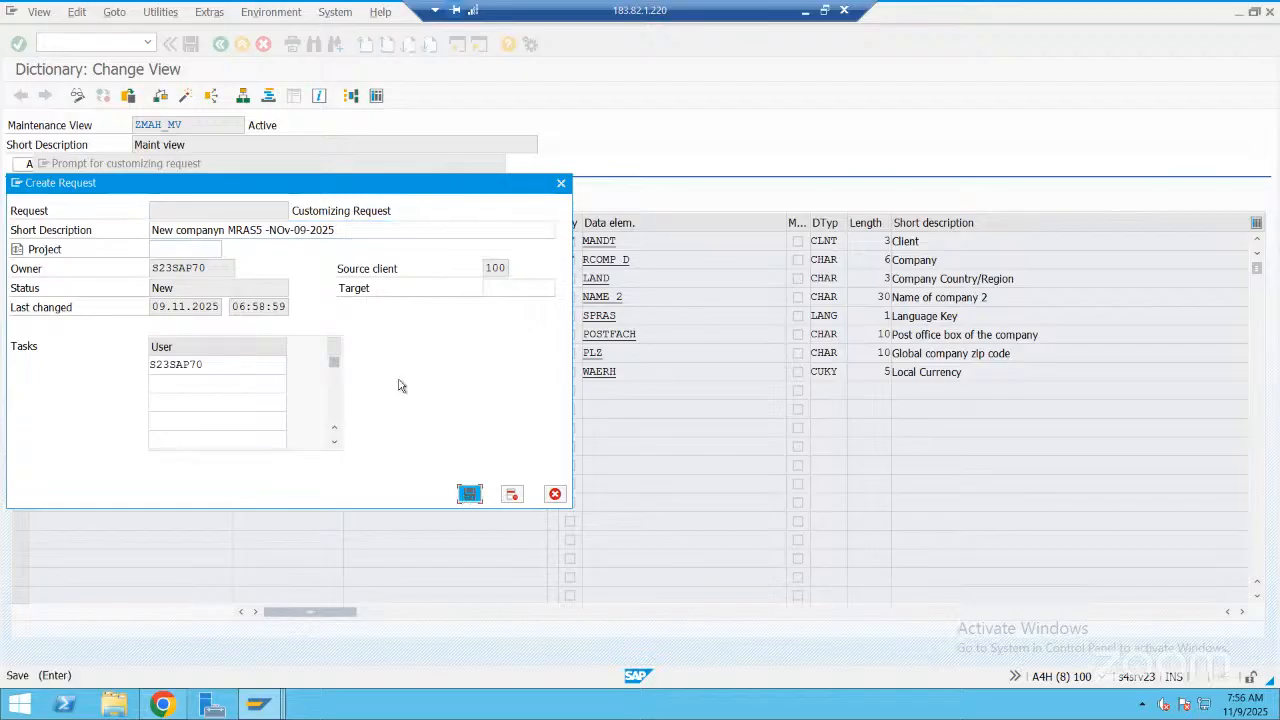
pyautogui.click(261, 281)
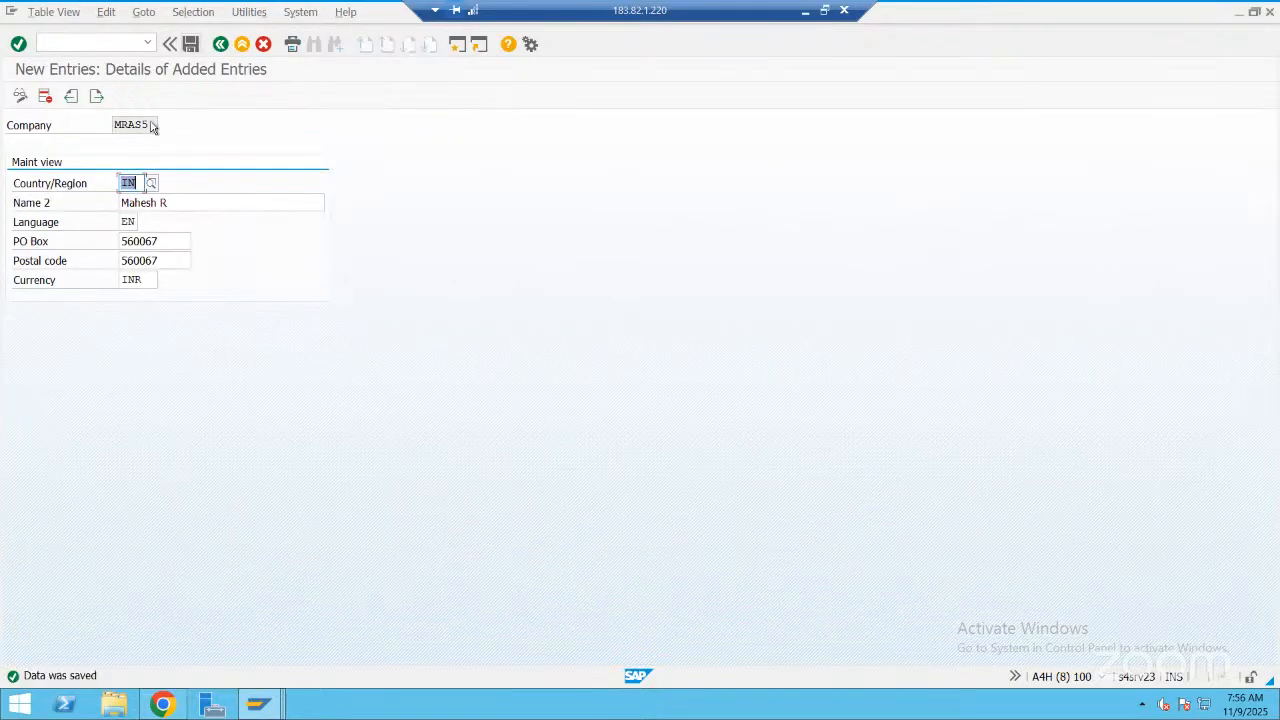
# Copy the company code MRAS5 and go back to the definition of view ZMAH_MV
pyautogui.click(86, 127)
pyautogui.hotkey('ctrl', 'c')
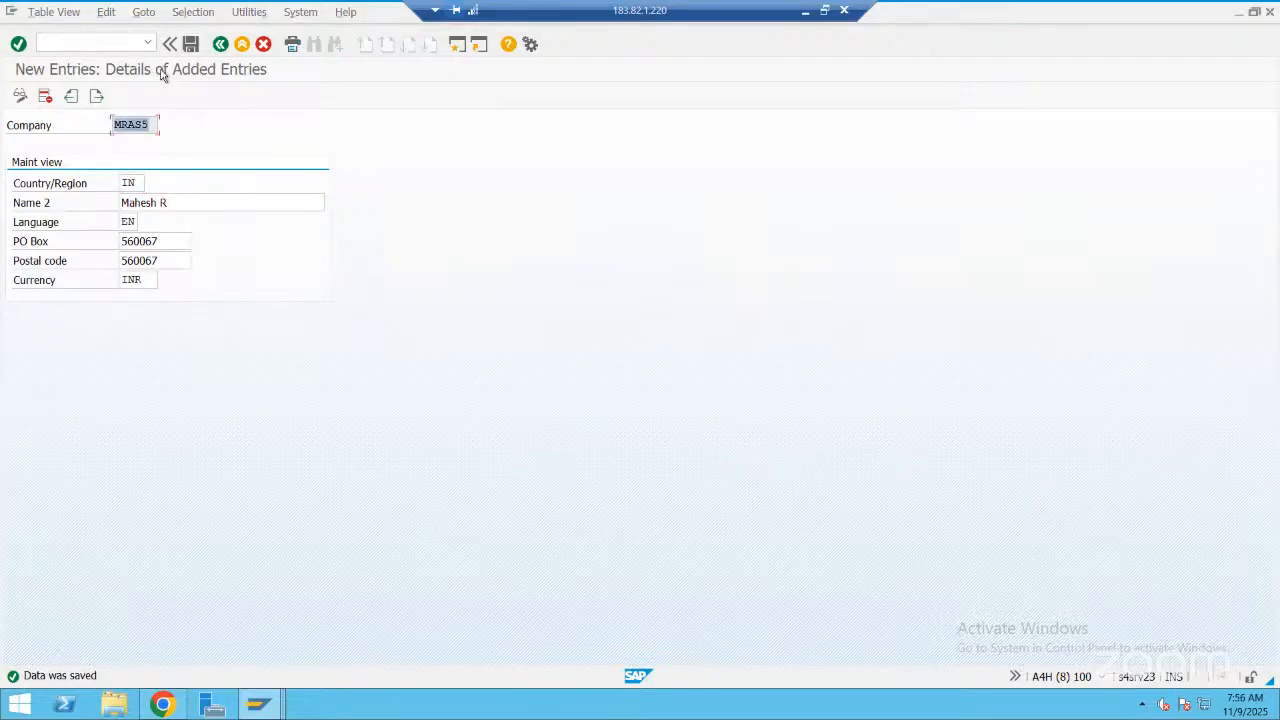
pyautogui.click(215, 48)
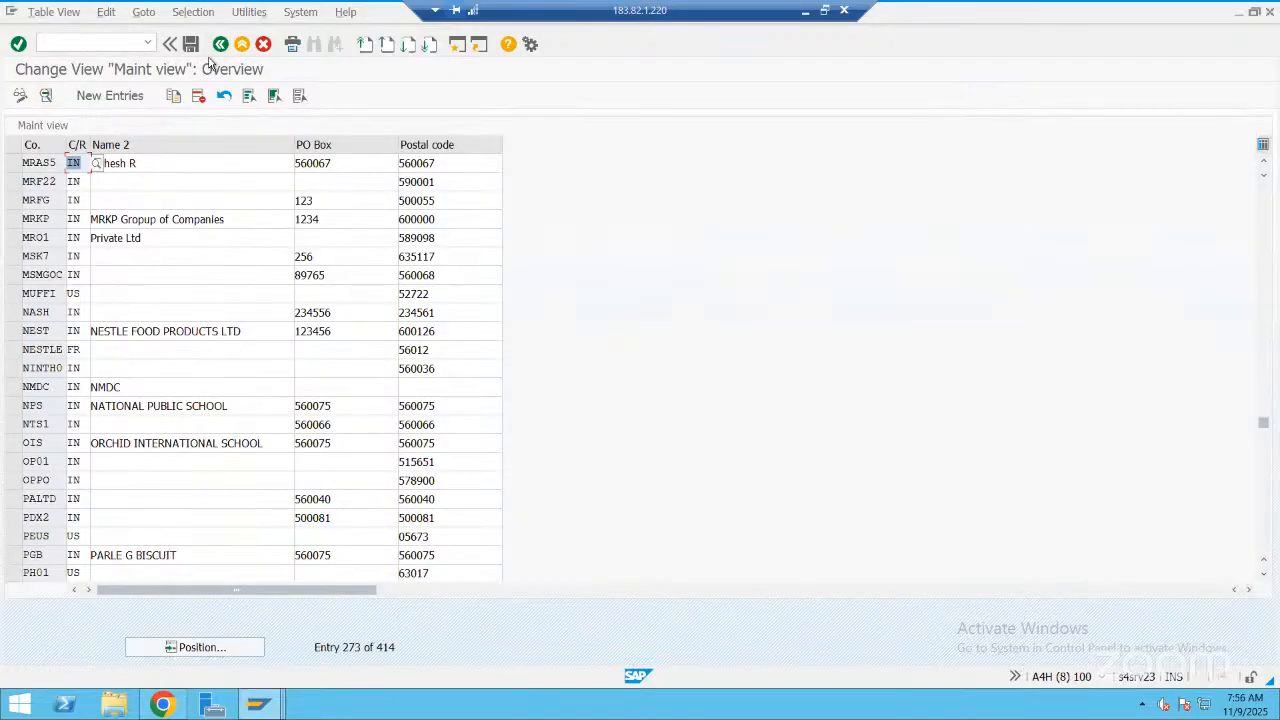
pyautogui.click(220, 45)
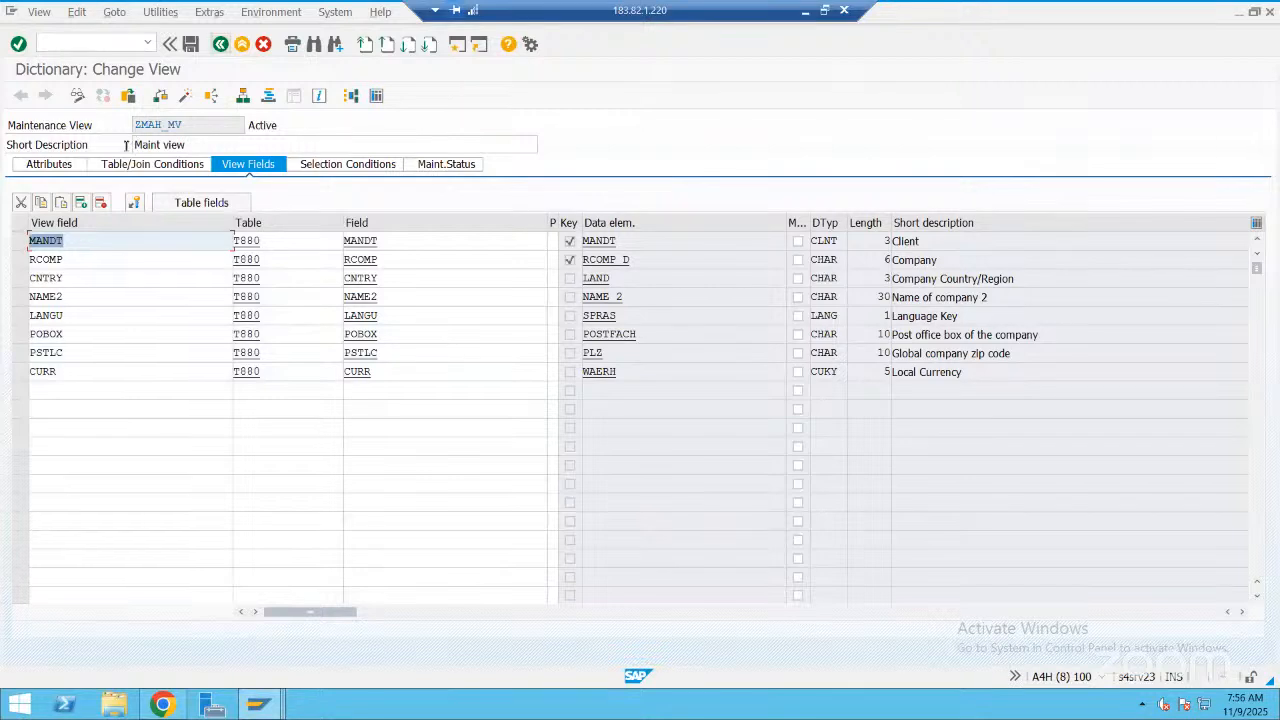
# Look up company MRAS5 in the contents of base table T880 and return to the ZMAH_MV definition
pyautogui.click(129, 165)
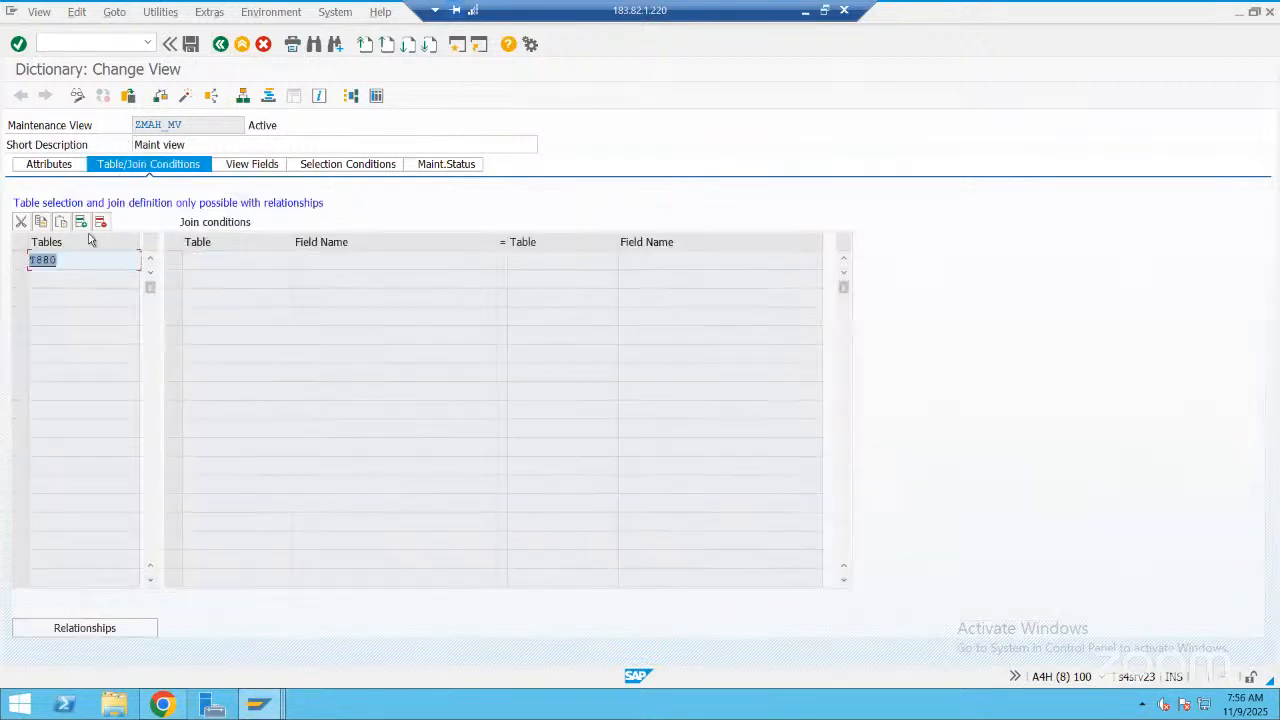
pyautogui.doubleClick(44, 259)
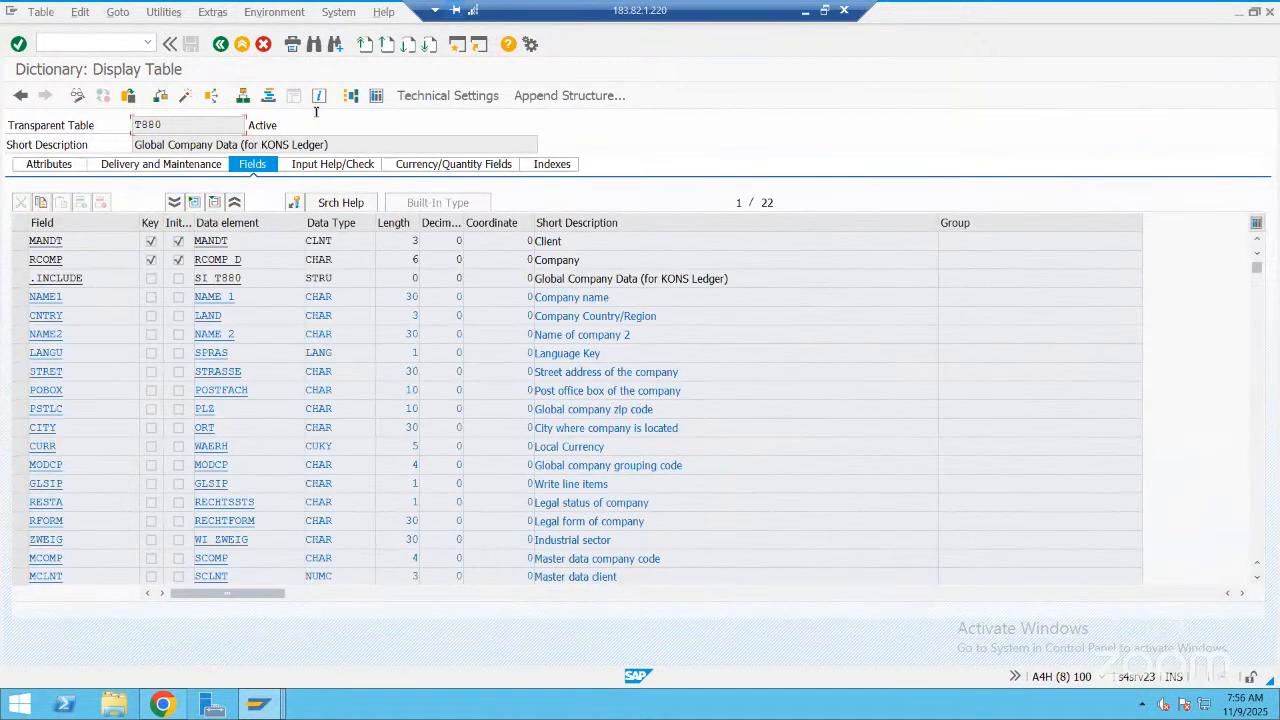
pyautogui.click(376, 99)
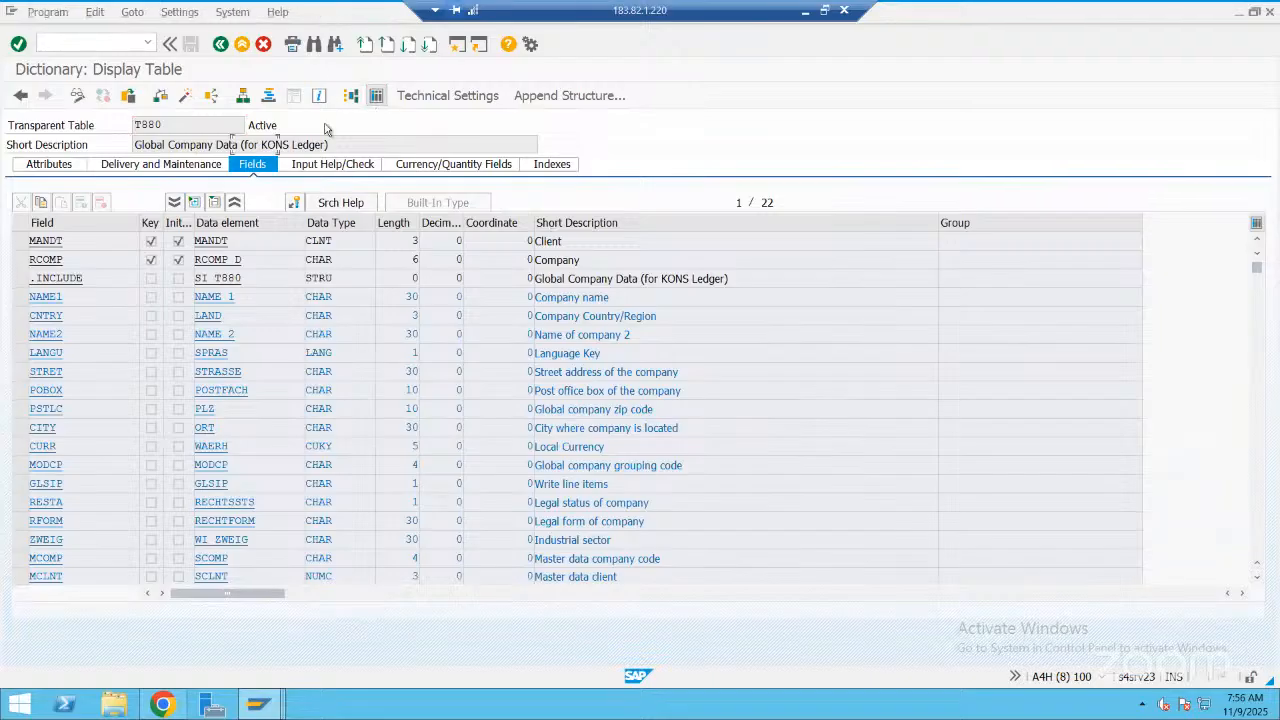
pyautogui.hotkey('ctrl', 'v')
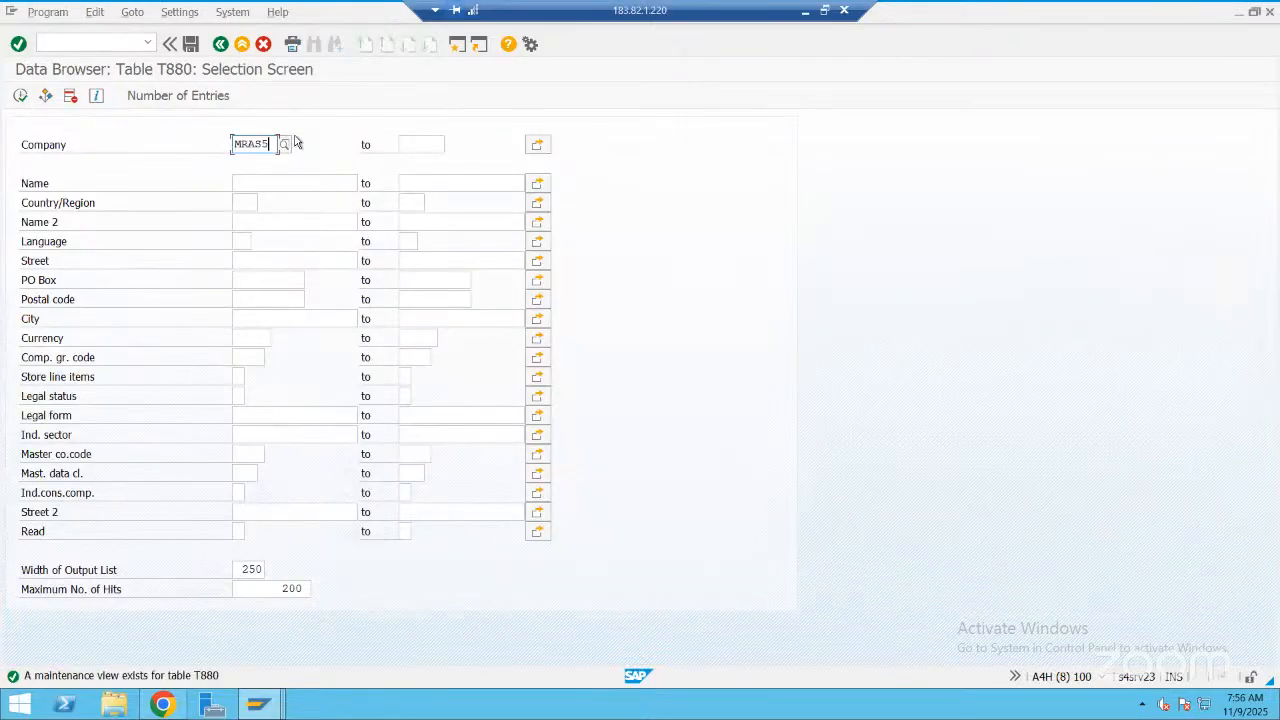
pyautogui.click(19, 97)
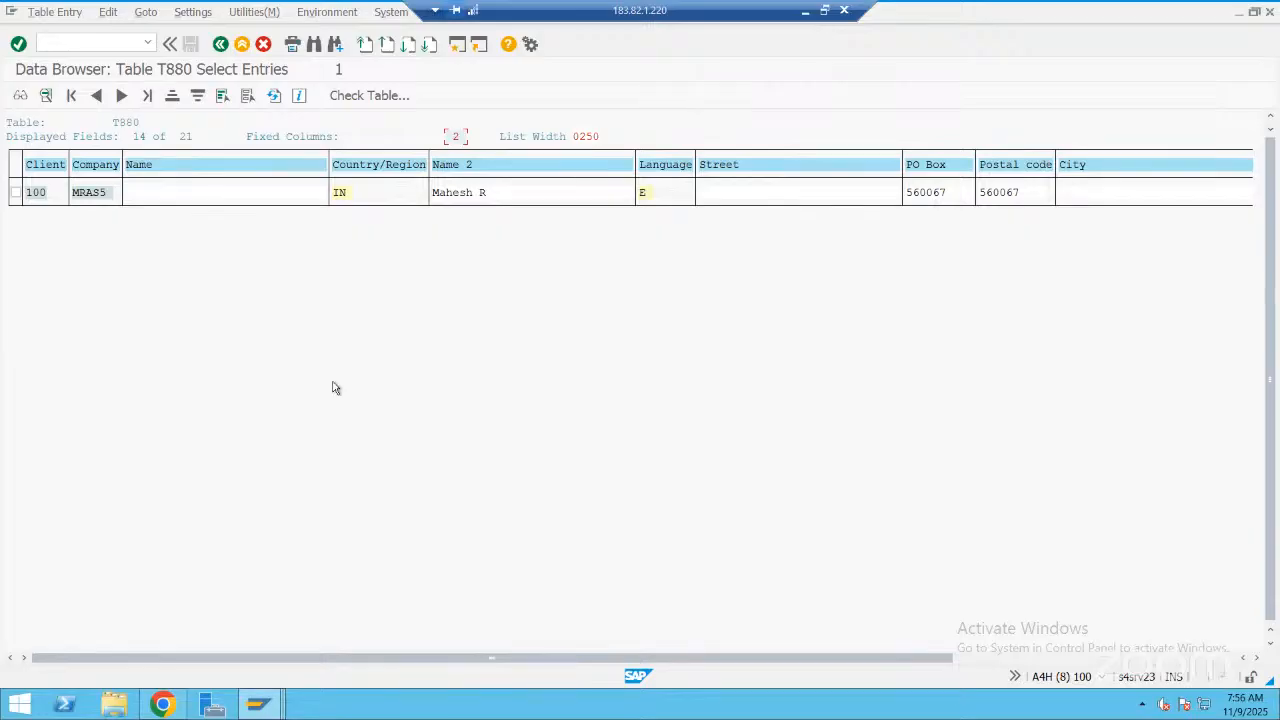
pyautogui.click(220, 45)
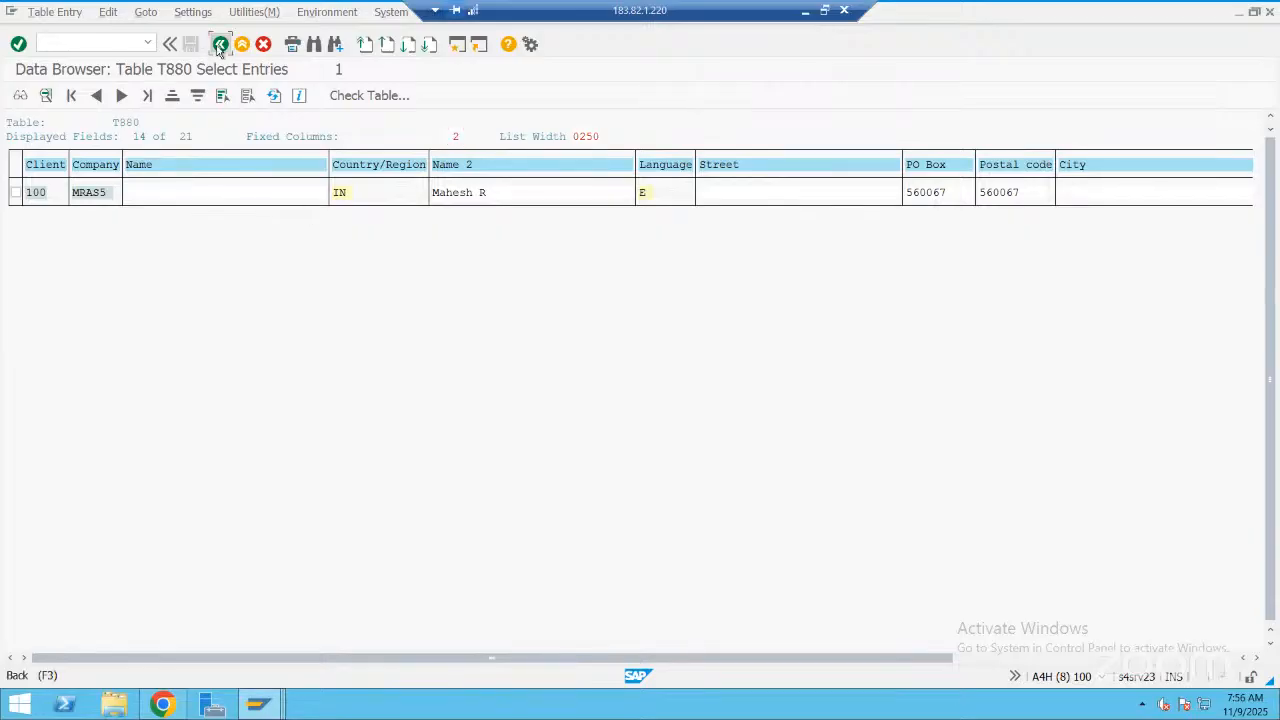
pyautogui.click(220, 45)
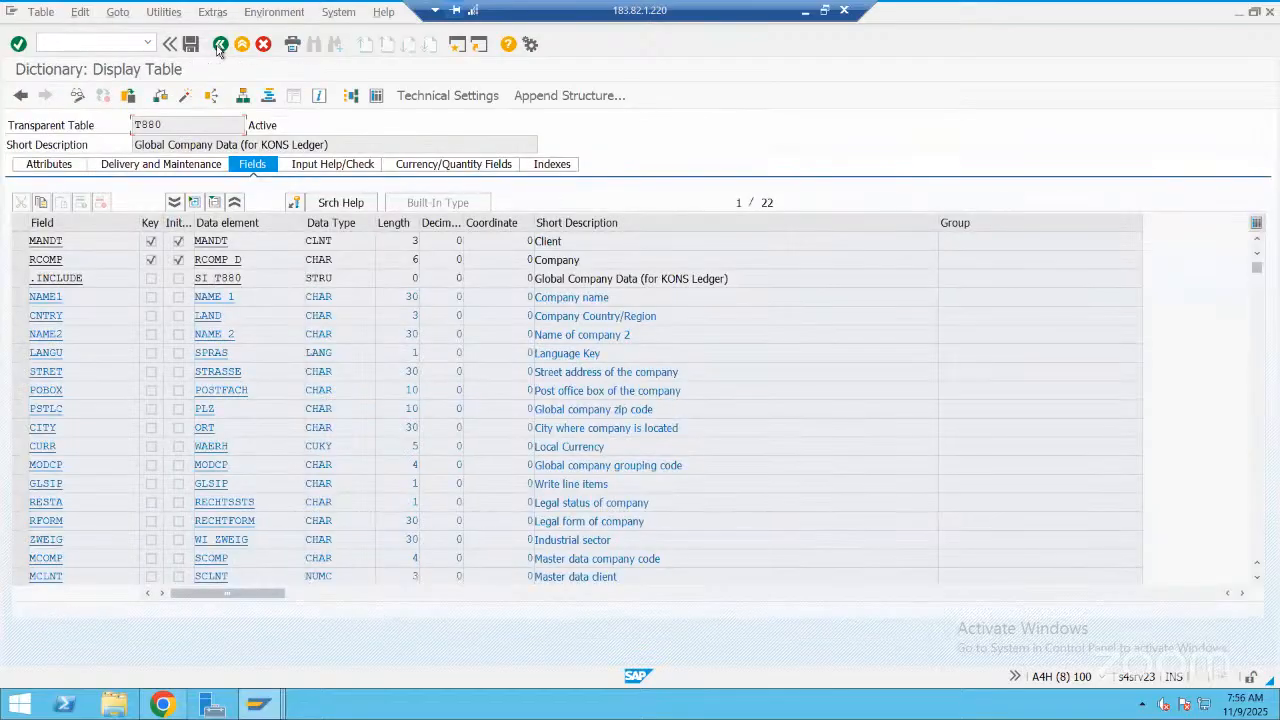
pyautogui.click(220, 45)
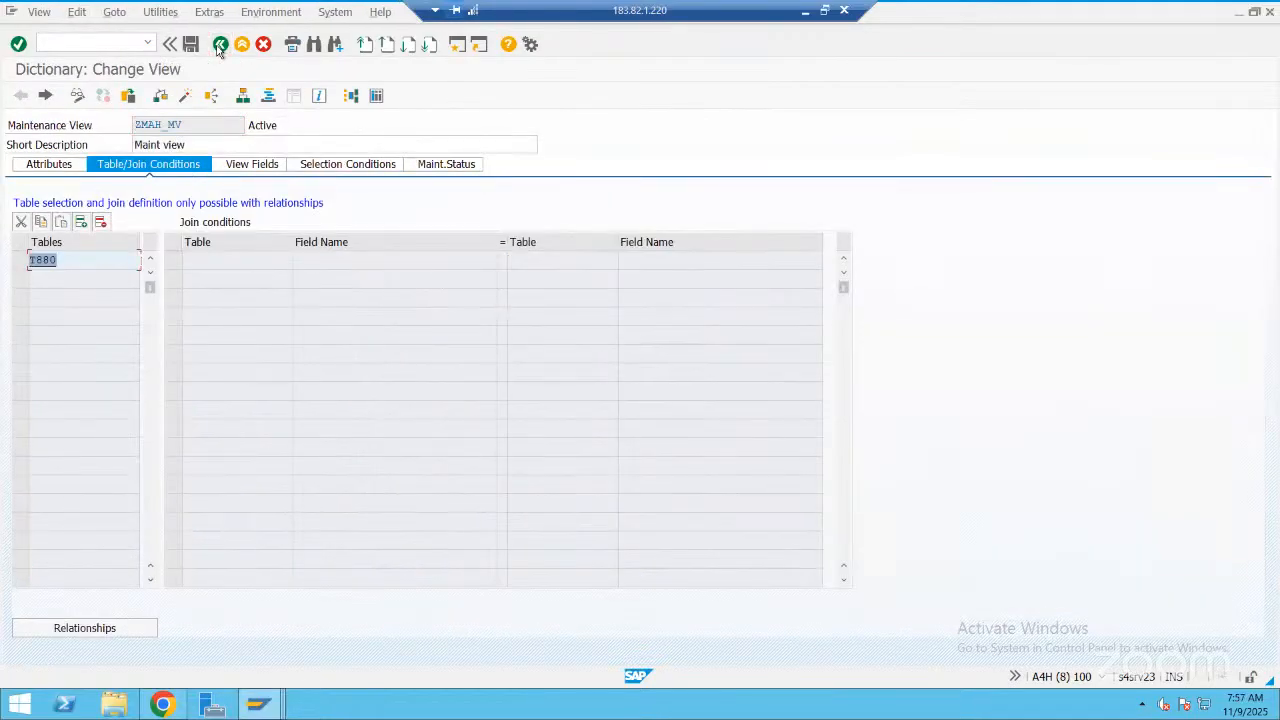
# Open the contents of view ZMAH_MV in change mode and position the list at company MRAS5
pyautogui.click(375, 97)
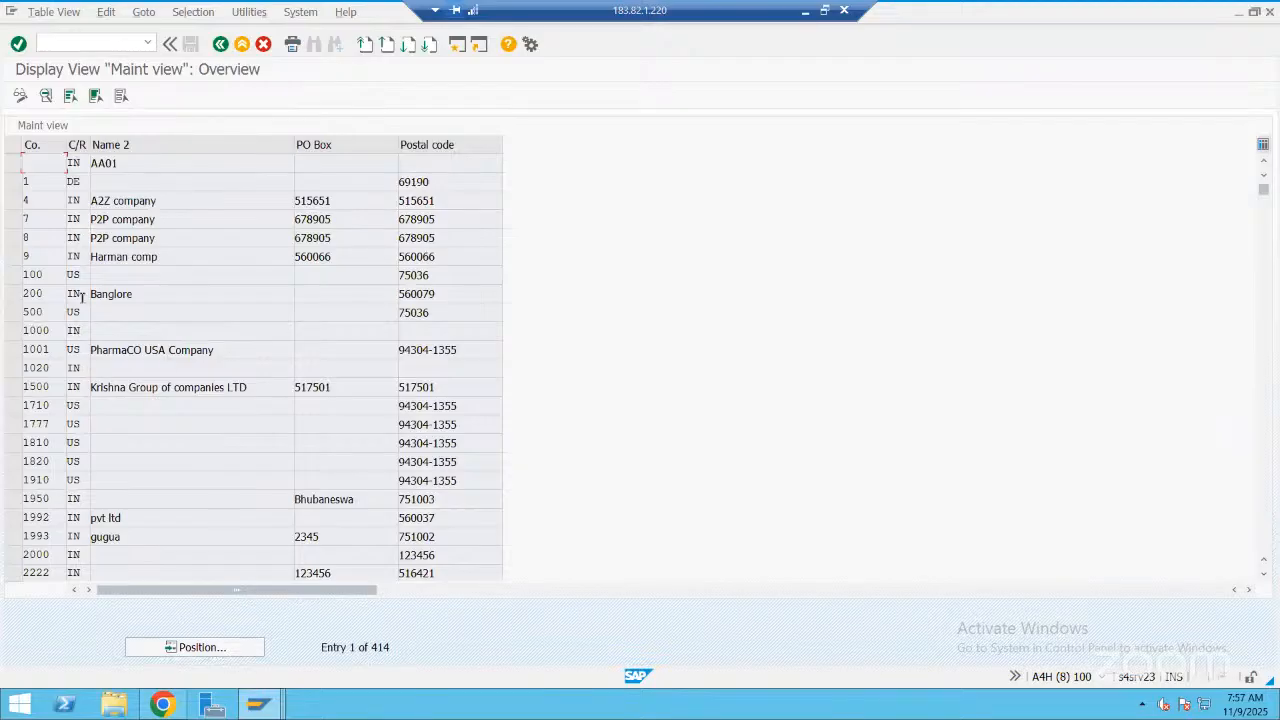
pyautogui.click(20, 95)
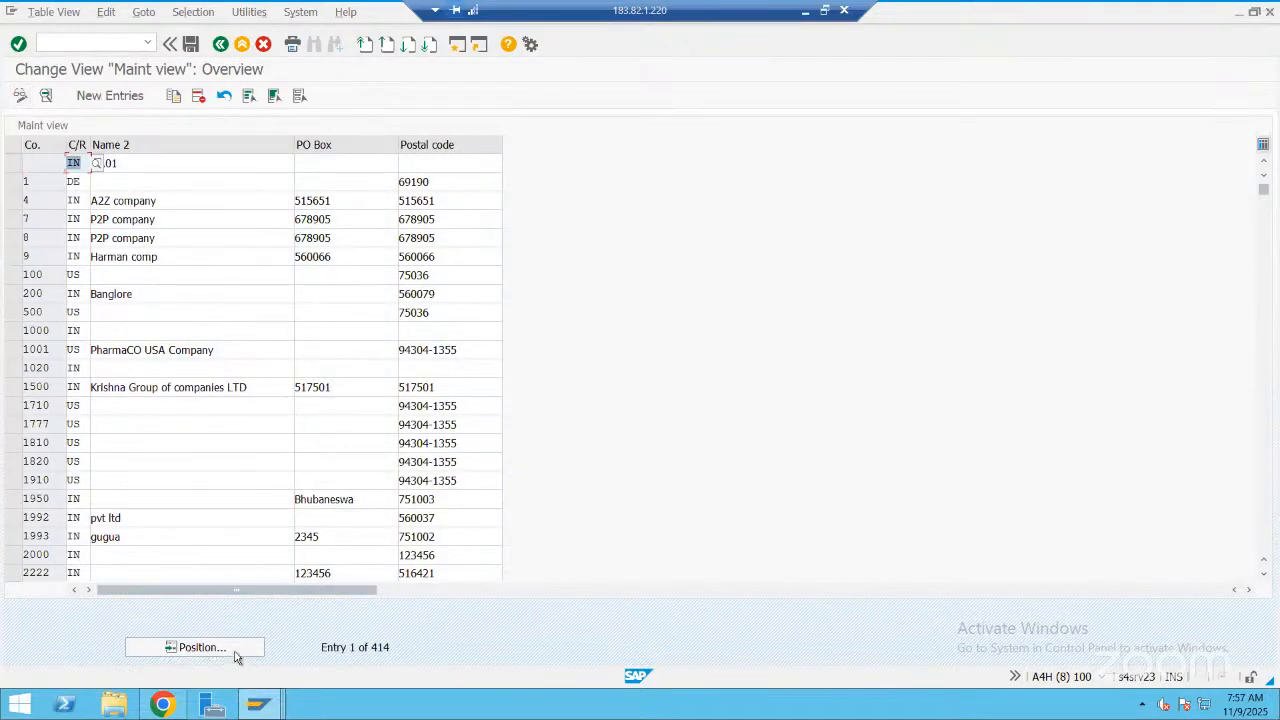
pyautogui.click(232, 650)
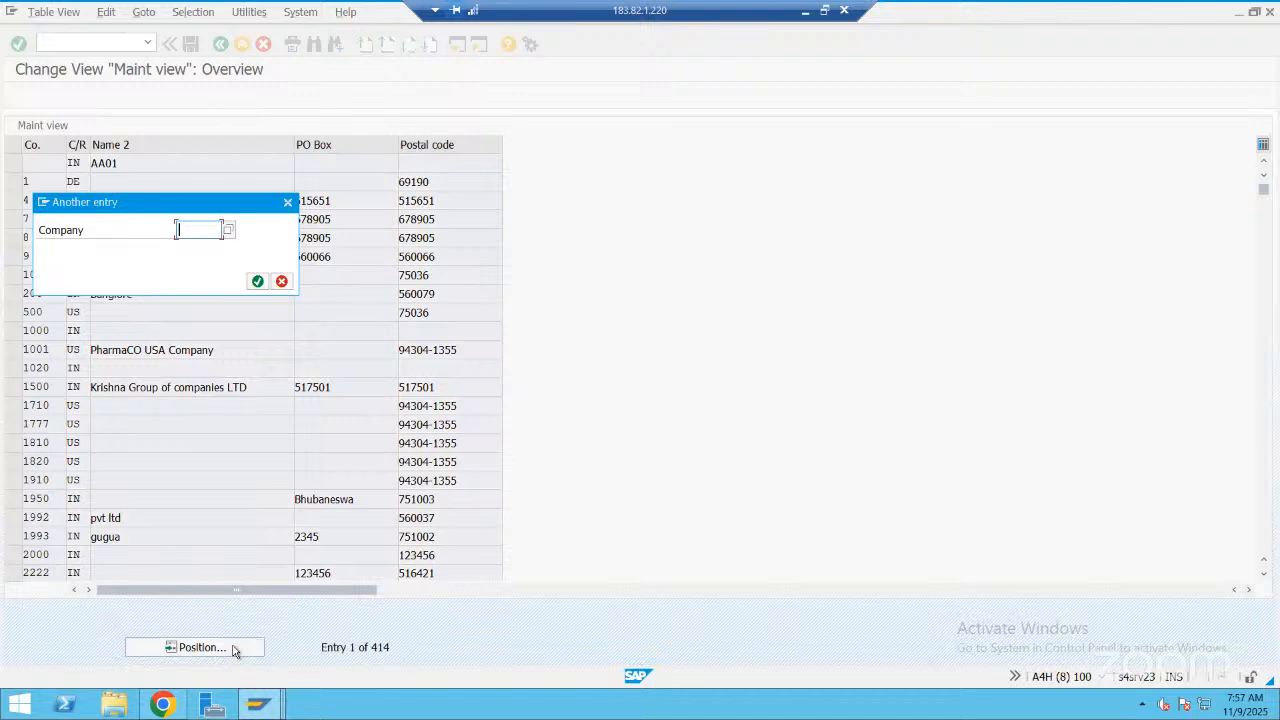
pyautogui.write('mras')
pyautogui.press('Return')
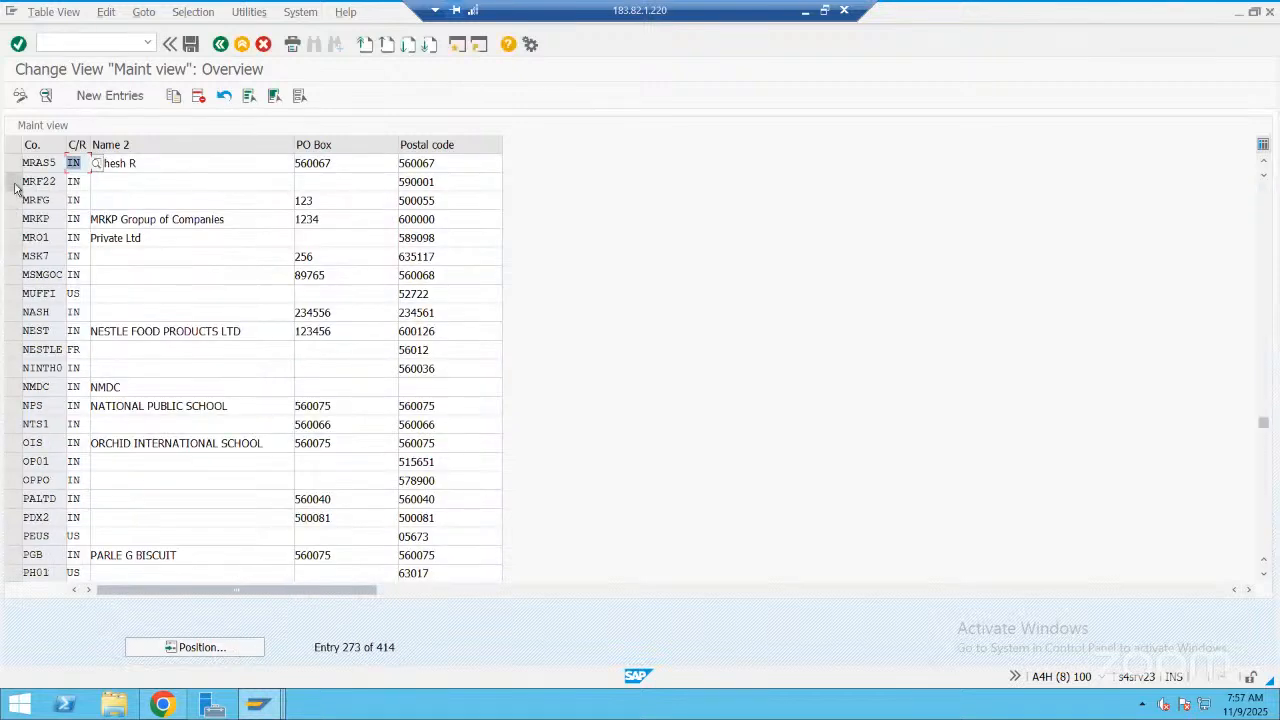
# Delete the company entry MRAS5 and save the deletion under the customizing request "New companyn MRAS5 -NOv-09-2025"
pyautogui.click(14, 163)
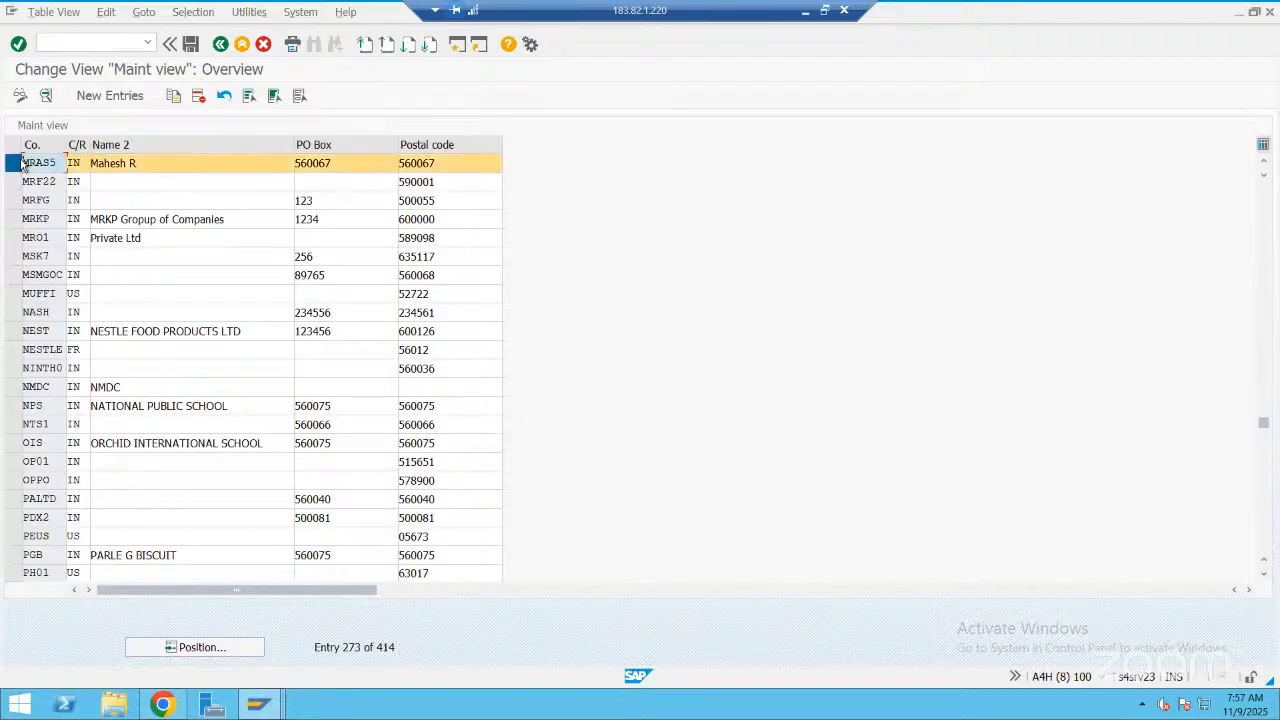
pyautogui.click(197, 97)
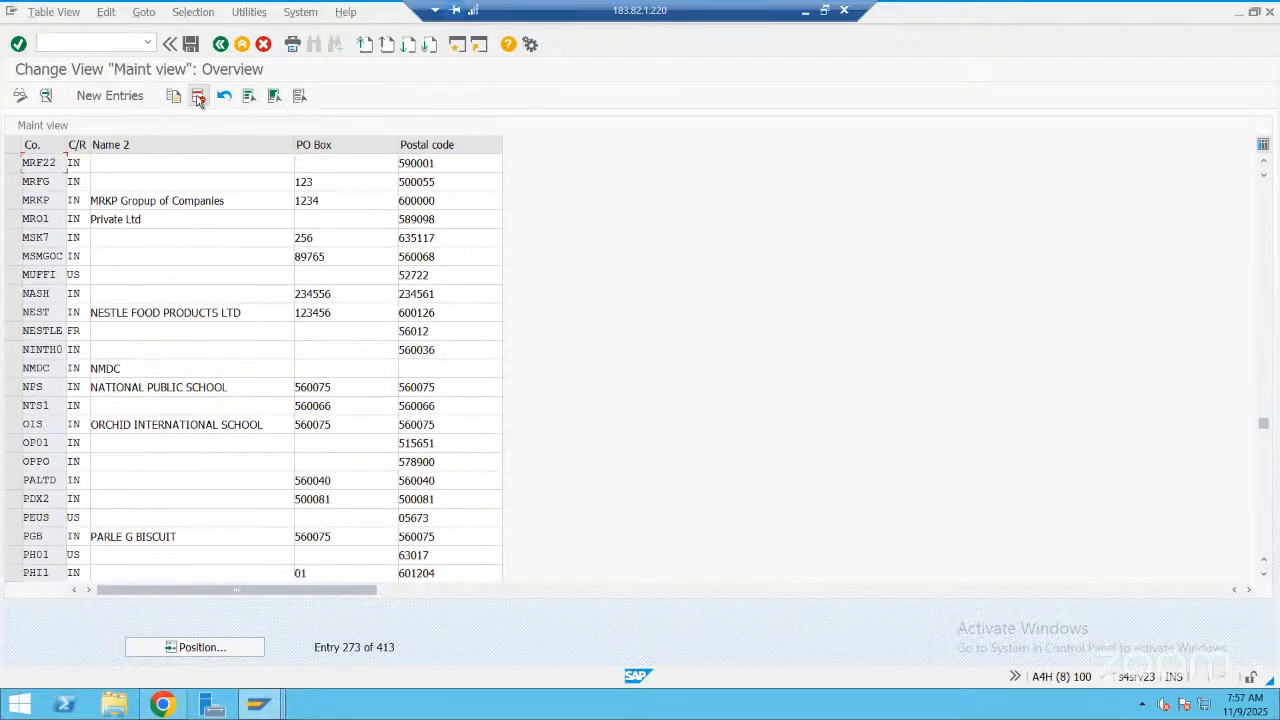
pyautogui.click(189, 45)
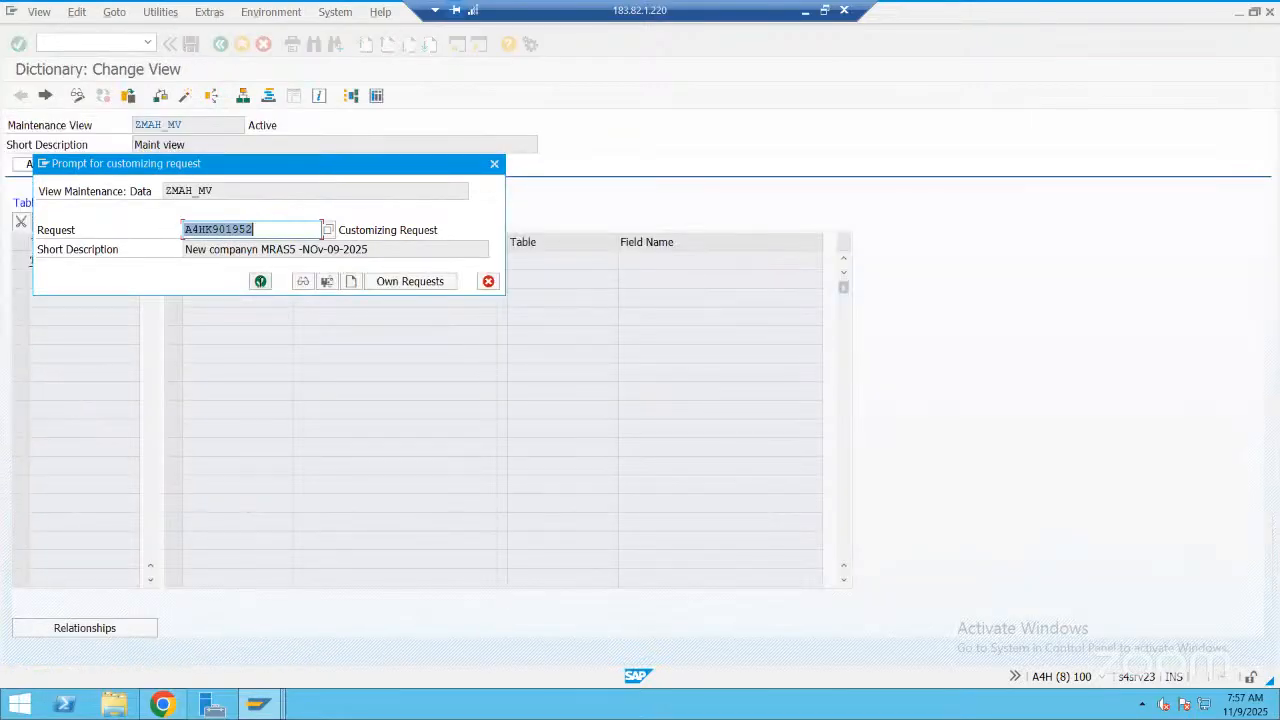
pyautogui.click(260, 281)
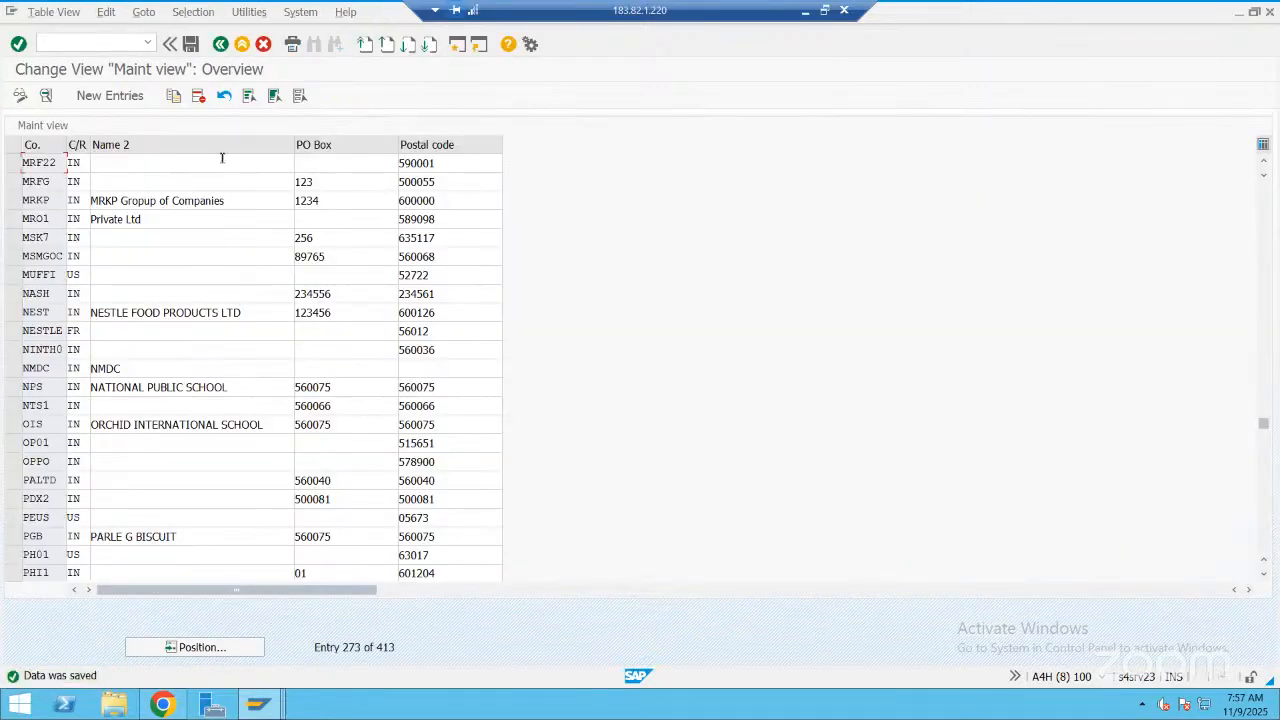
# Check the contents of table T880 for company MRAS5 again and minimize the remote session
pyautogui.click(220, 47)
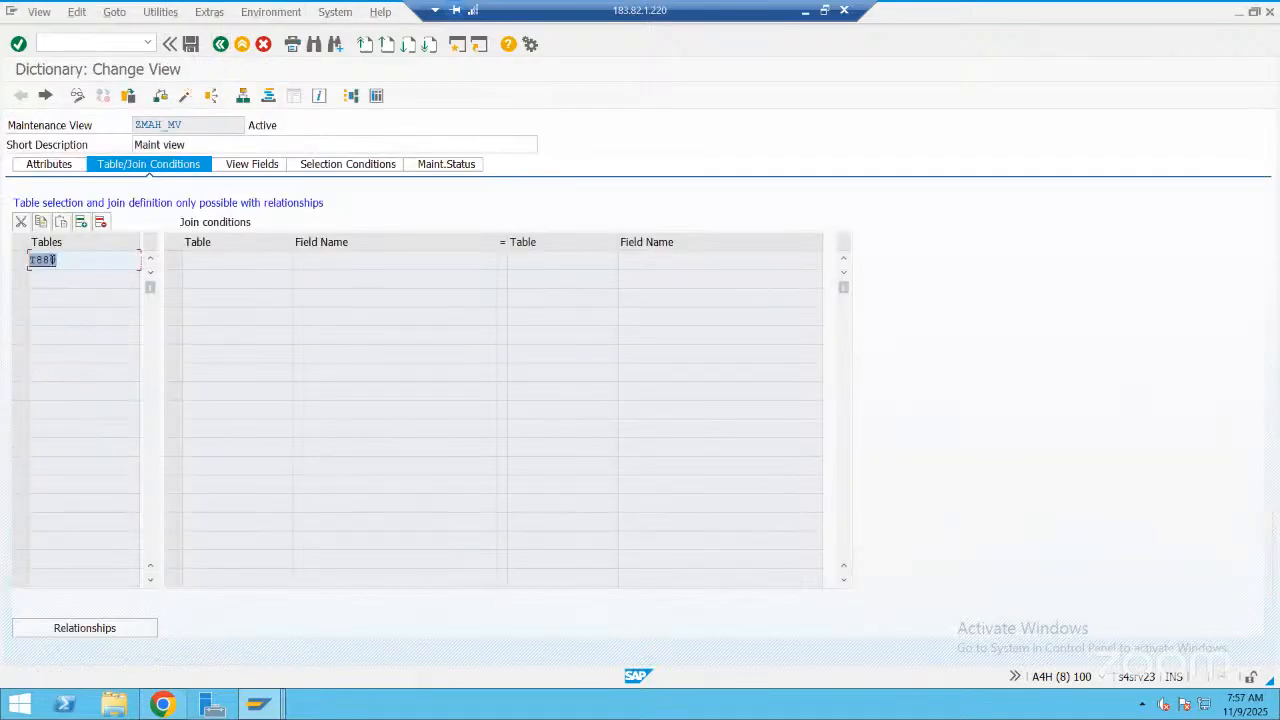
pyautogui.doubleClick(44, 260)
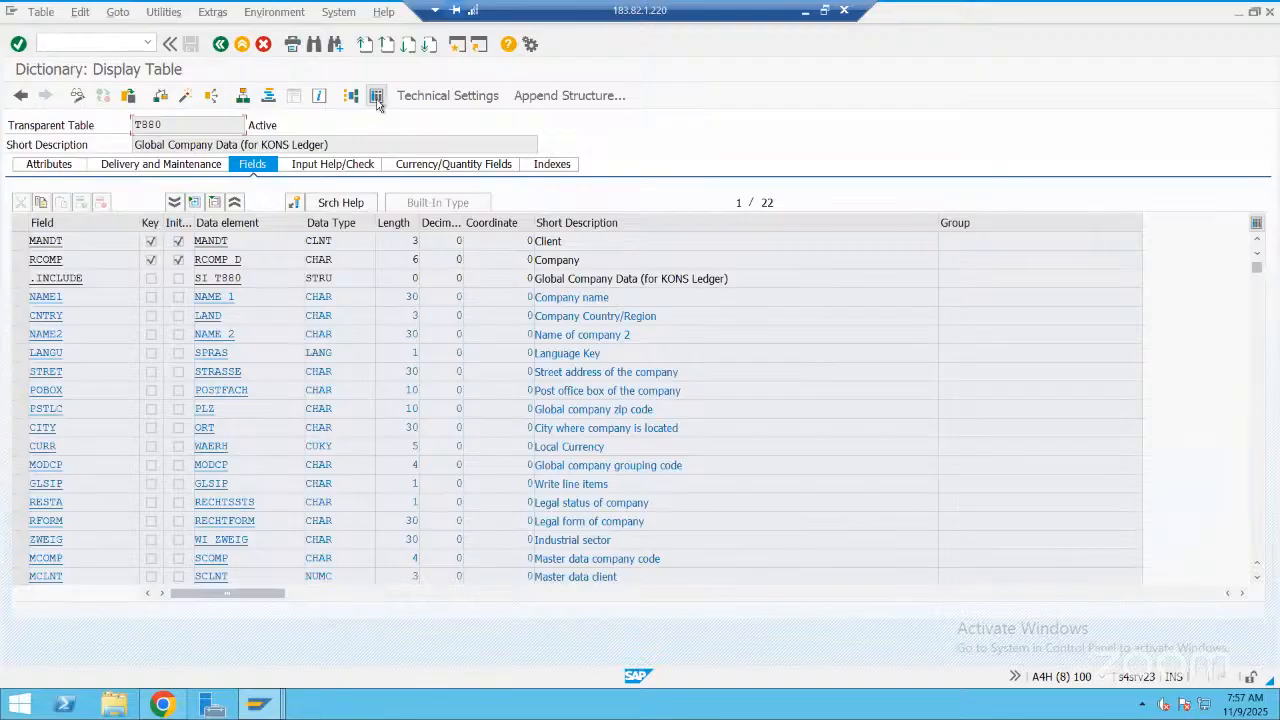
pyautogui.click(376, 99)
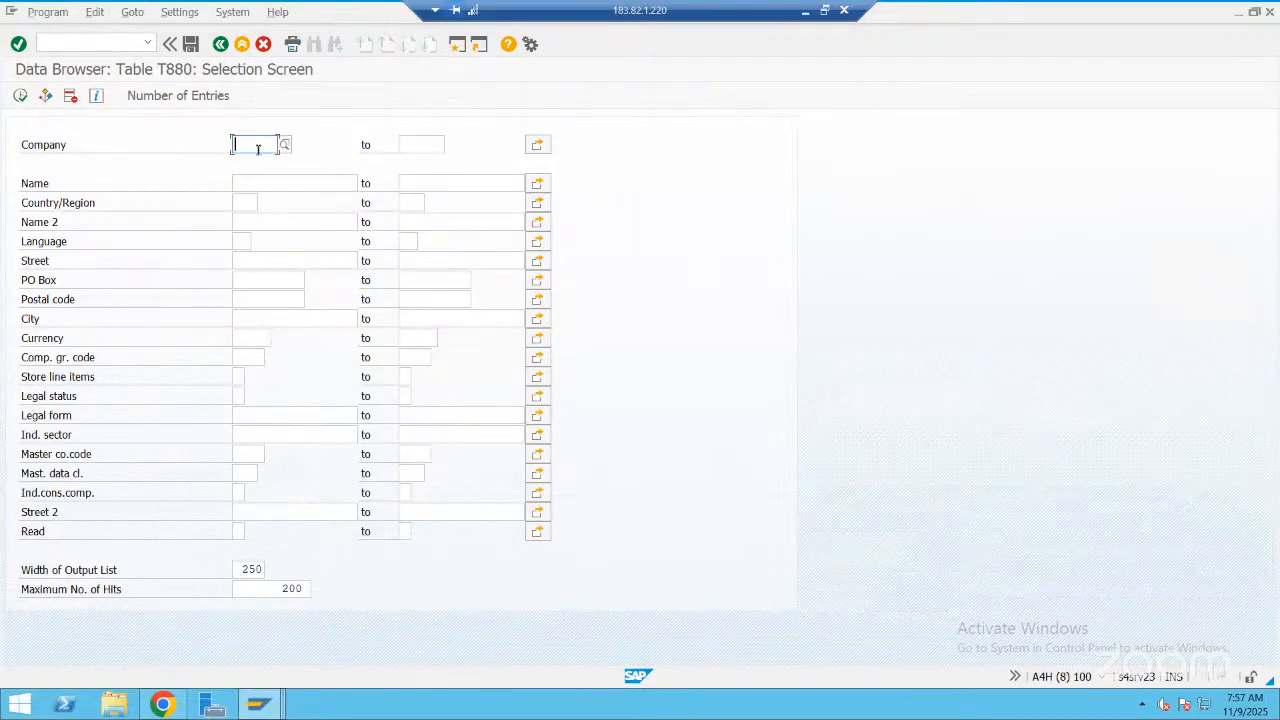
pyautogui.write('MRAS5')
pyautogui.click(19, 95)
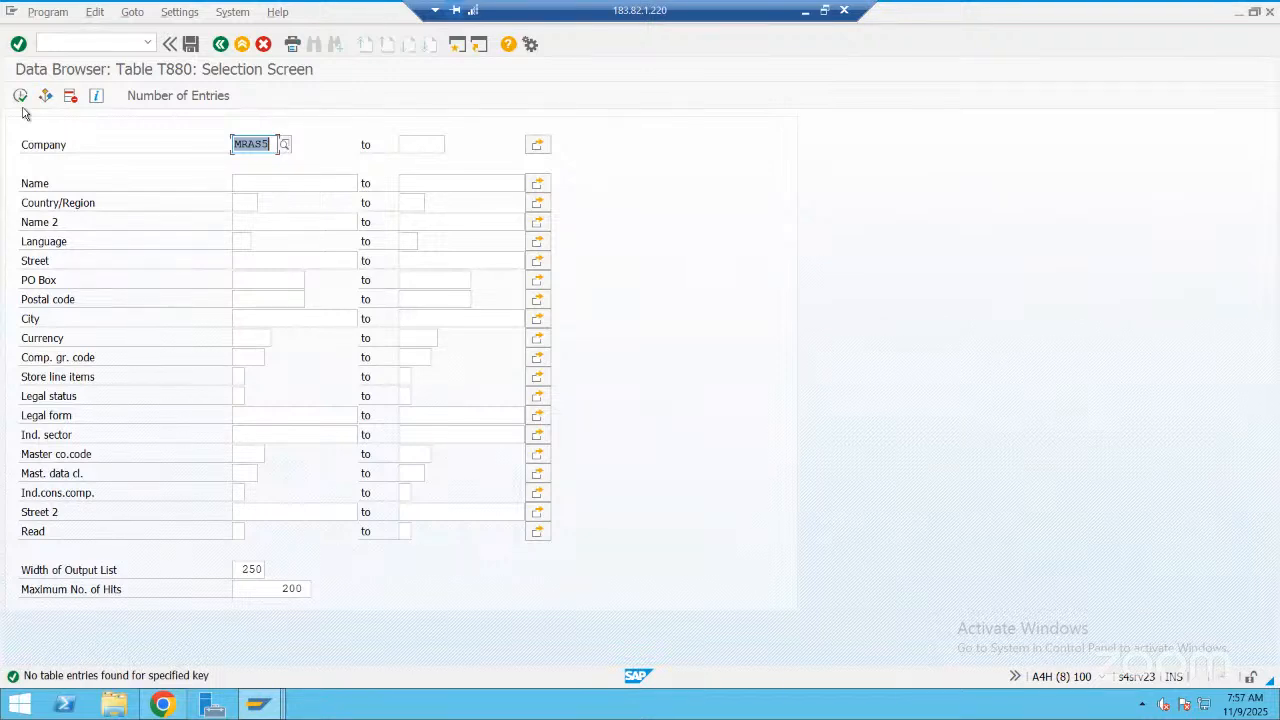
pyautogui.click(804, 13)
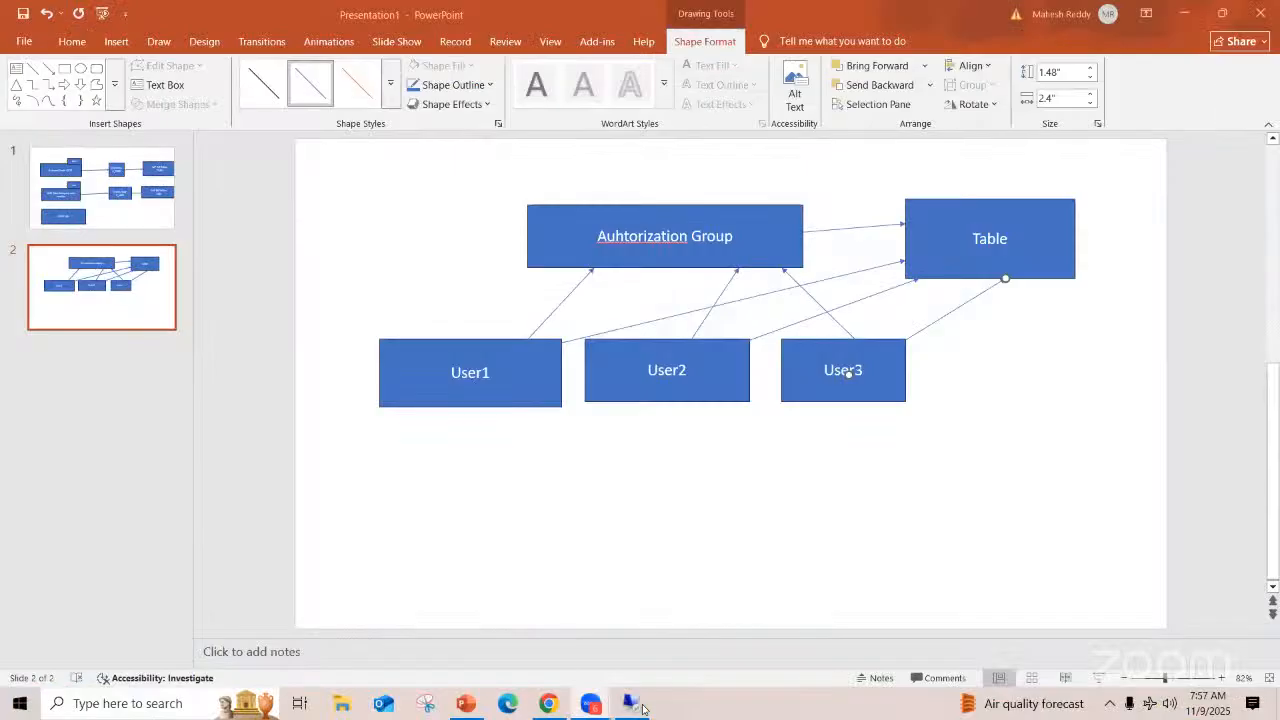